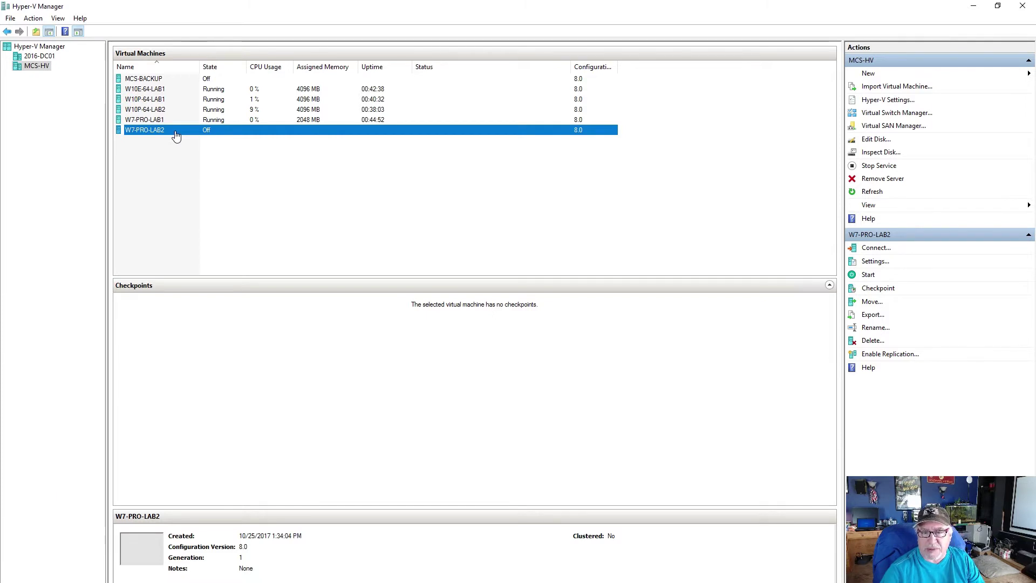
Connect to the W7-PRO-LAB2 console and open its settings, showing 2048 MB RAM with dynamic memory off
{"action": "right_click", "coordinate": [176, 135]}
{"action": "left_click", "coordinate": [205, 139]}
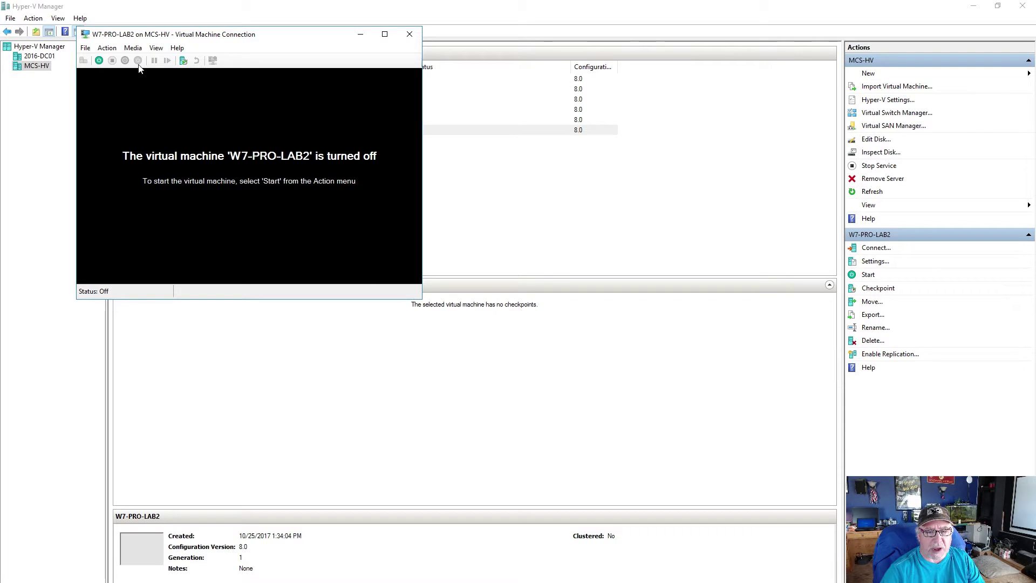
{"action": "left_click", "coordinate": [85, 48]}
{"action": "left_click", "coordinate": [101, 61]}
Review the Memory (2048 MB) and Processor (2 virtual processors) pages, cancel without changes, then start W7-PRO-LAB2
{"action": "left_click", "coordinate": [374, 230]}
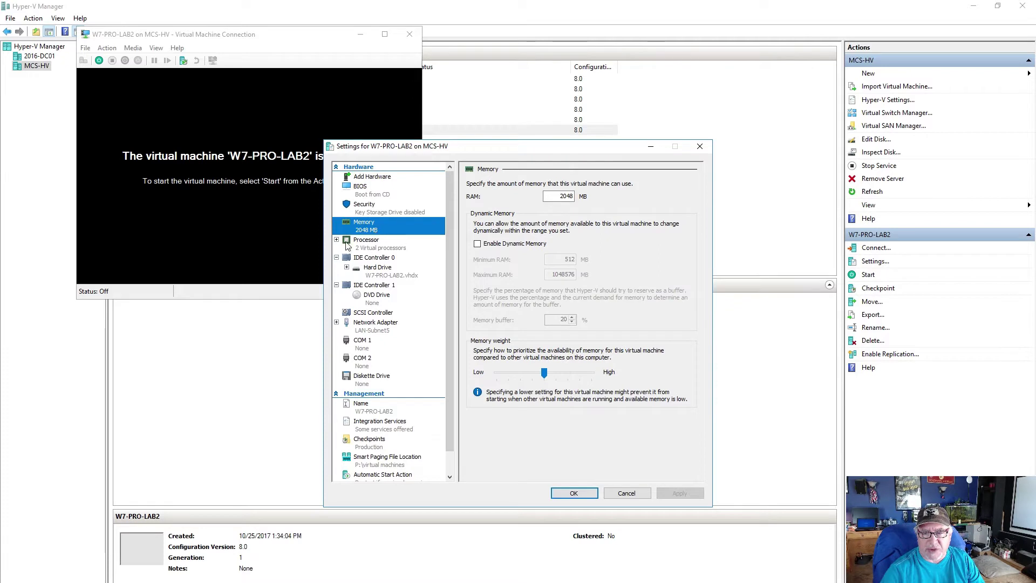
{"action": "left_click", "coordinate": [369, 247]}
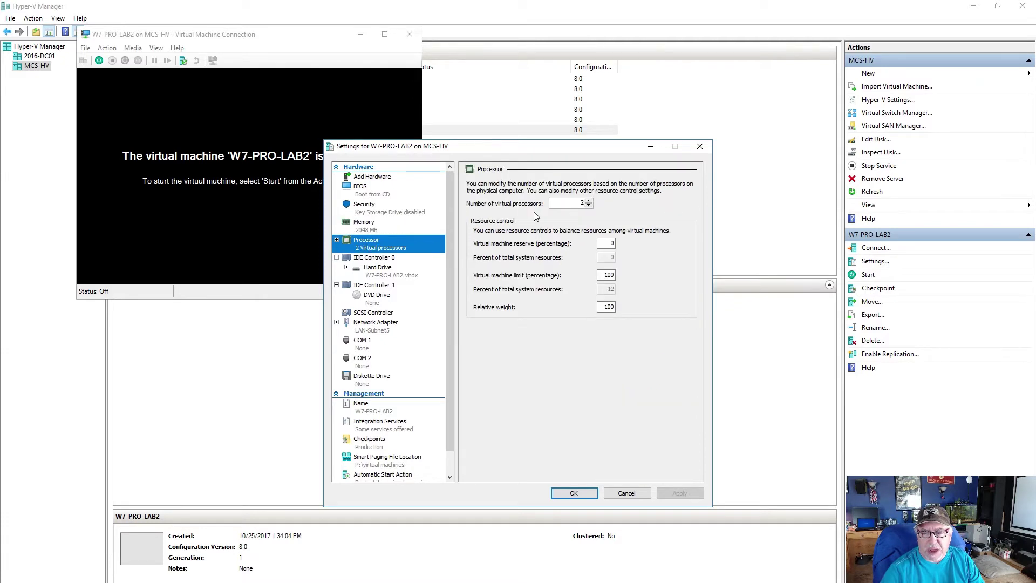
{"action": "left_click", "coordinate": [630, 494]}
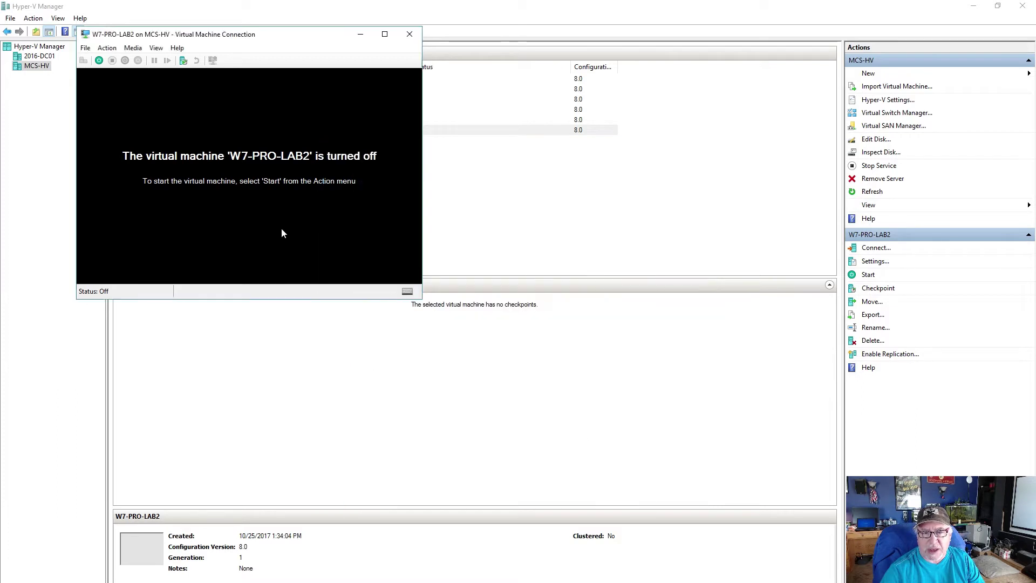
{"action": "left_click", "coordinate": [99, 60]}
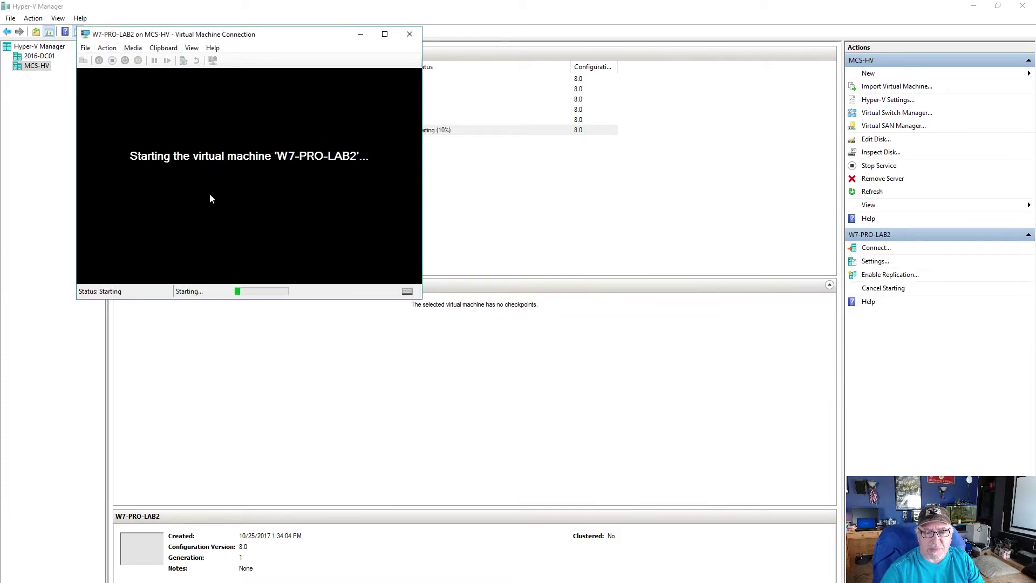
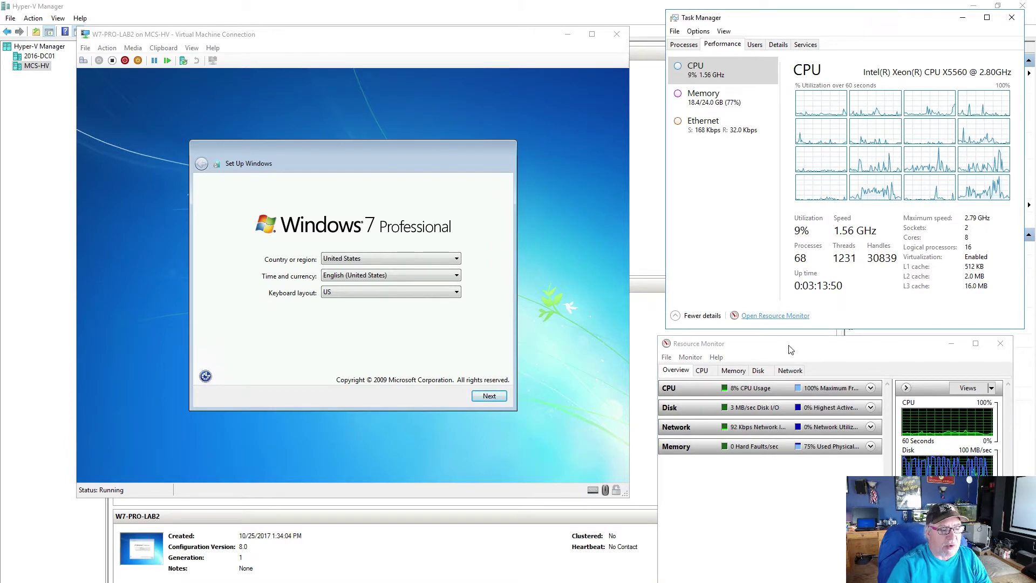
Accept the default region settings, then enter the local user name and computer name W7-PRO-LAB2
{"action": "left_click_drag", "start_coordinate": [810, 350], "coordinate": [812, 314]}
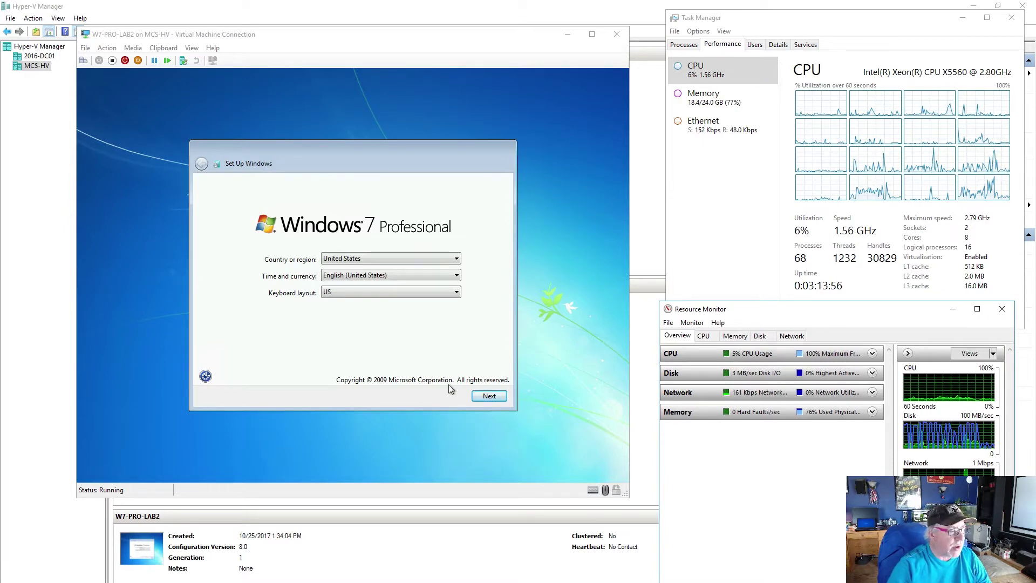
{"action": "left_click", "coordinate": [489, 396]}
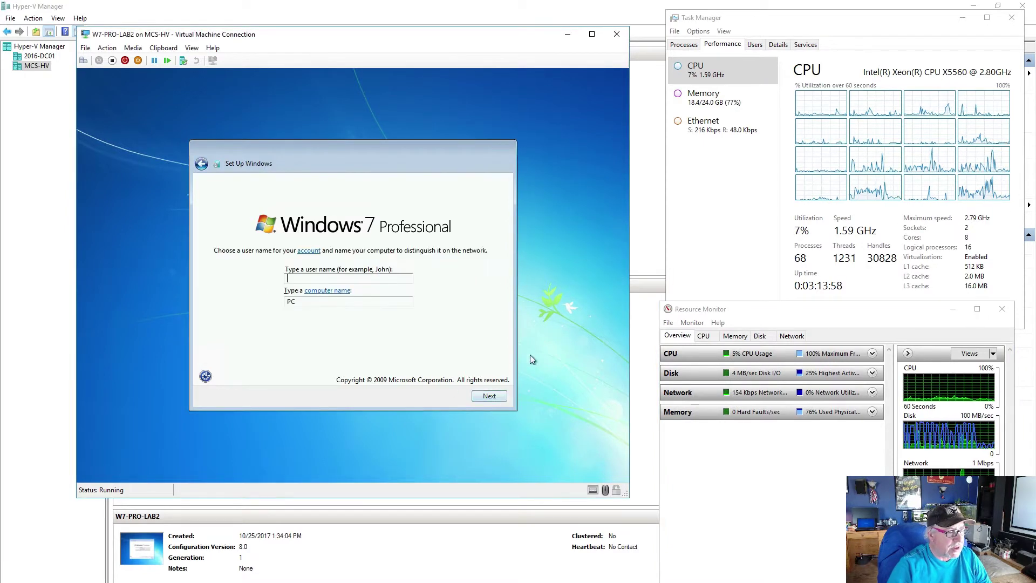
{"action": "type", "text": "a"}
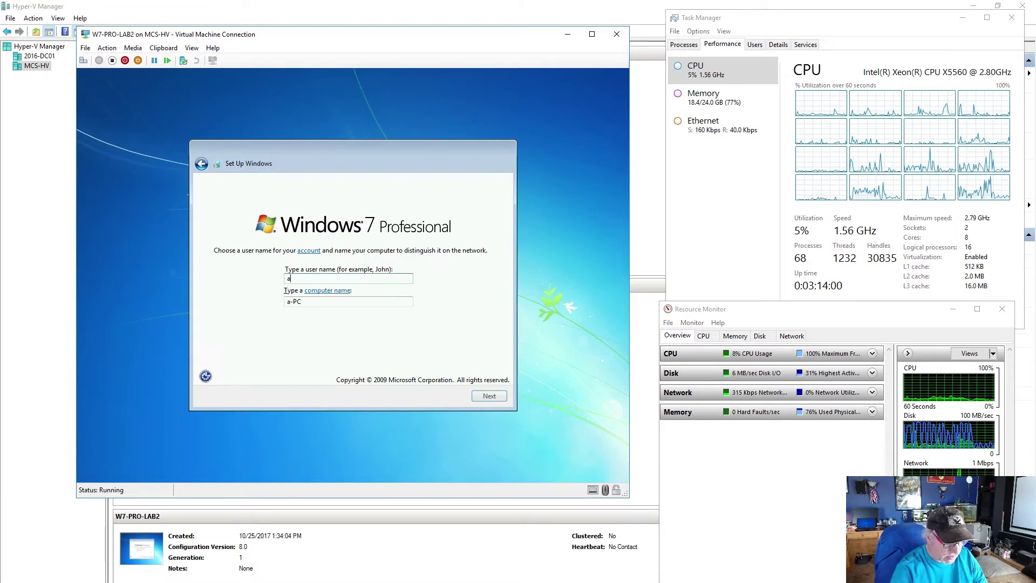
{"action": "type", "text": "damal"}
{"action": "key", "text": "Tab"}
{"action": "type", "text": "W"}
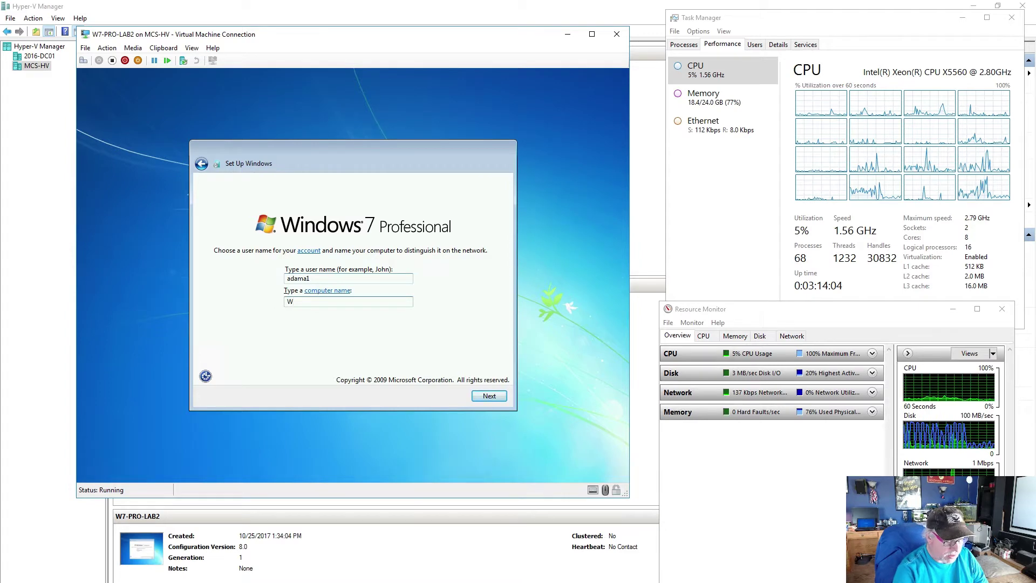
{"action": "type", "text": "7"}
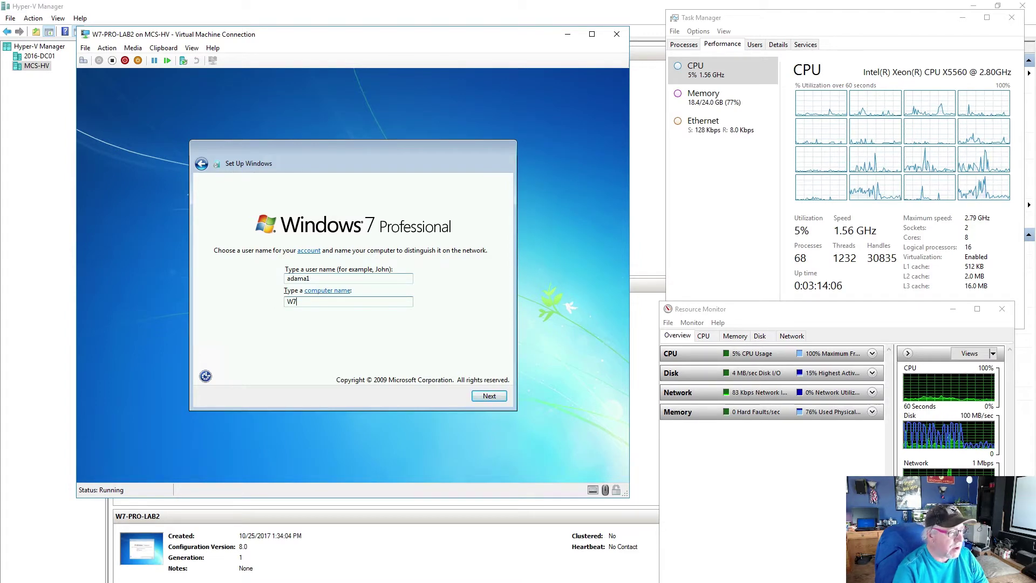
{"action": "type", "text": "-PRO"}
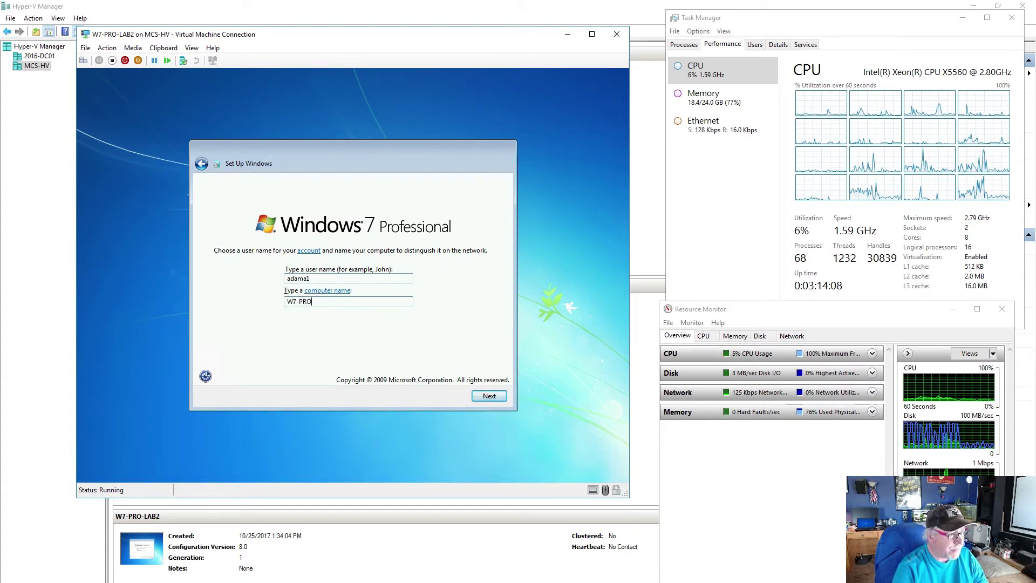
{"action": "type", "text": "-LAB2"}
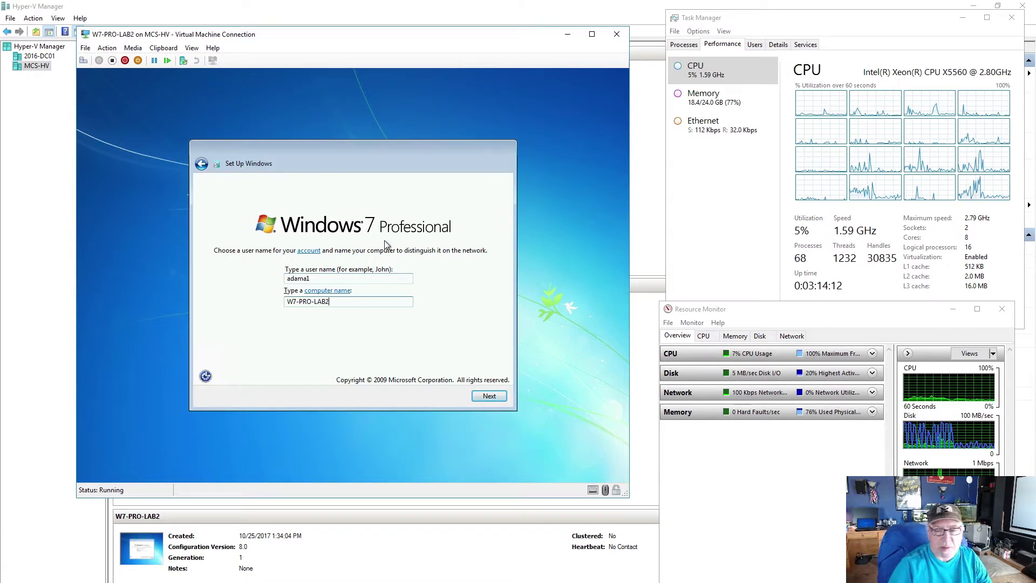
{"action": "left_click", "coordinate": [496, 398]}
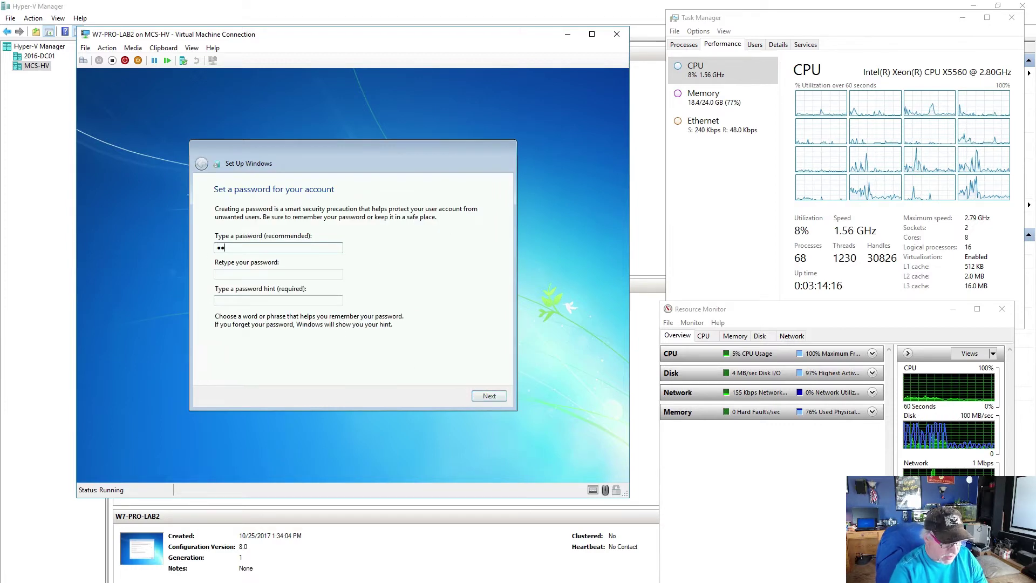
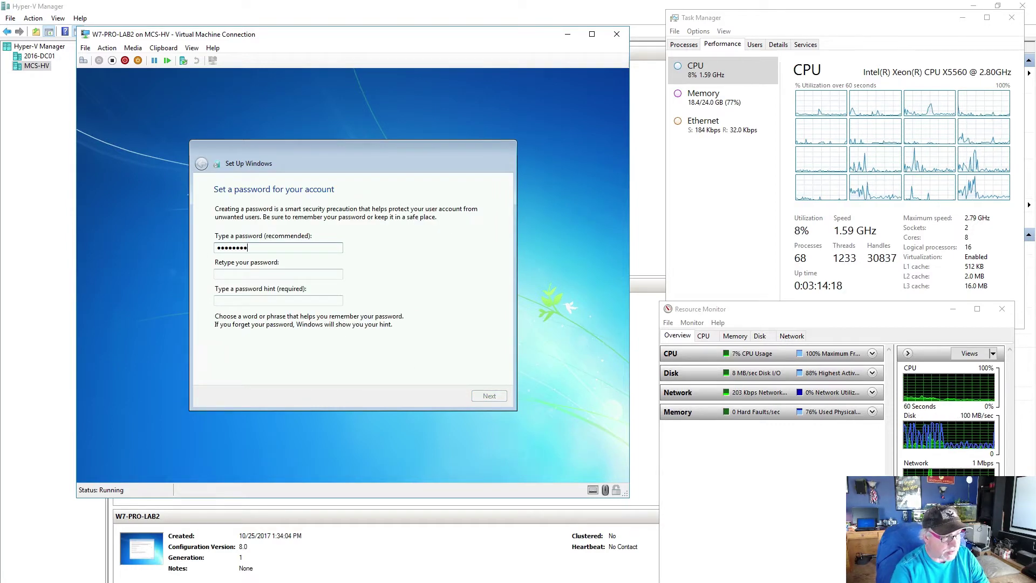
Set and confirm the local account password, and add a password hint
{"action": "key", "text": "Tab"}
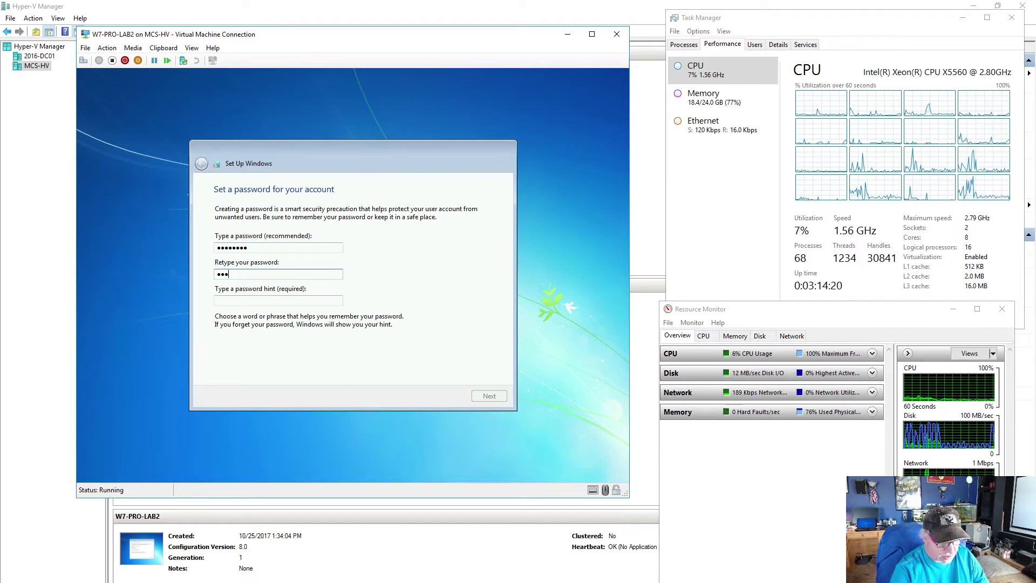
{"action": "key", "text": "Tab"}
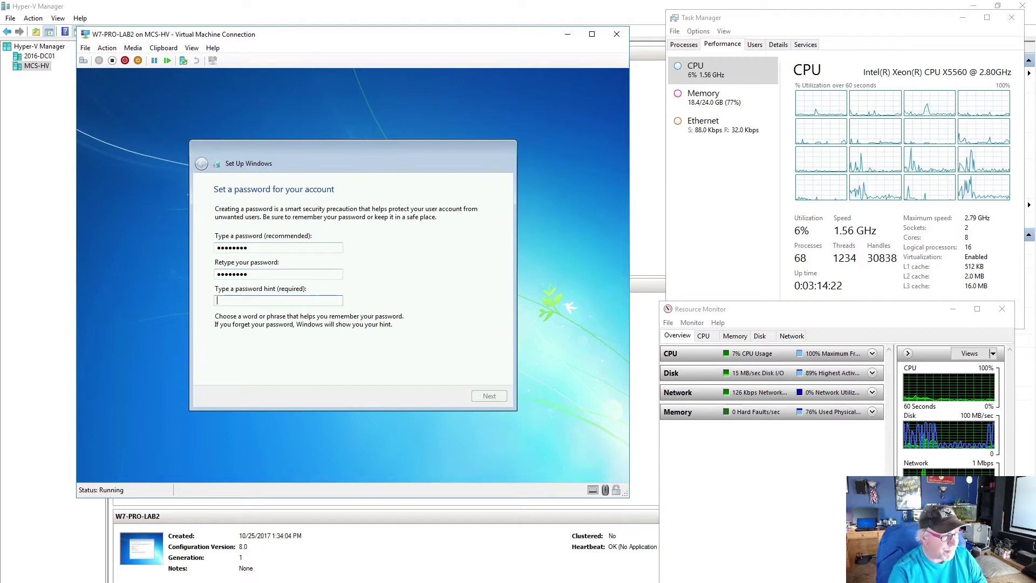
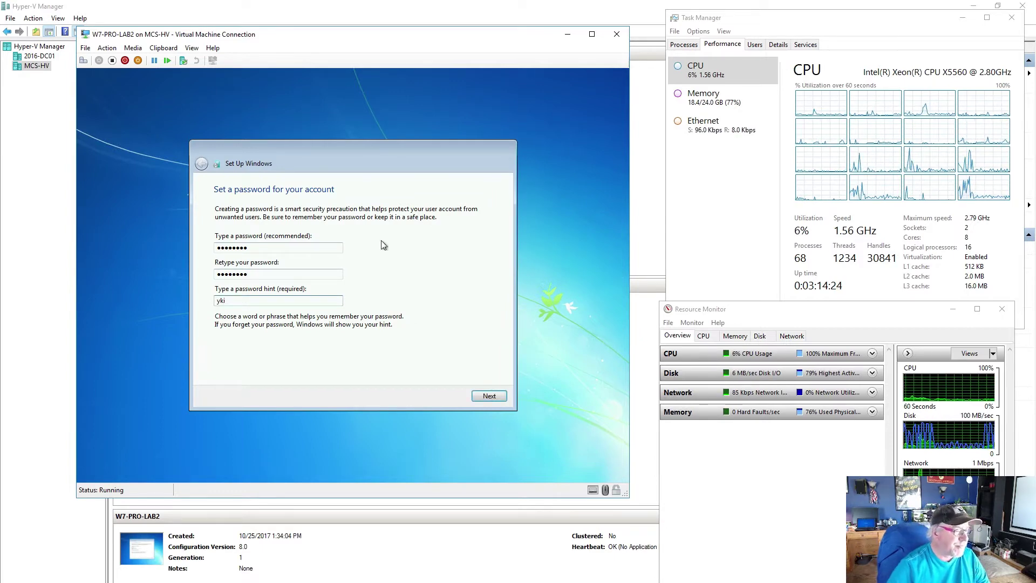
{"action": "key", "text": "Return"}
Skip the product key, accept the license, choose Ask me later, and select Work network
{"action": "left_click", "coordinate": [235, 303]}
{"action": "left_click", "coordinate": [446, 397]}
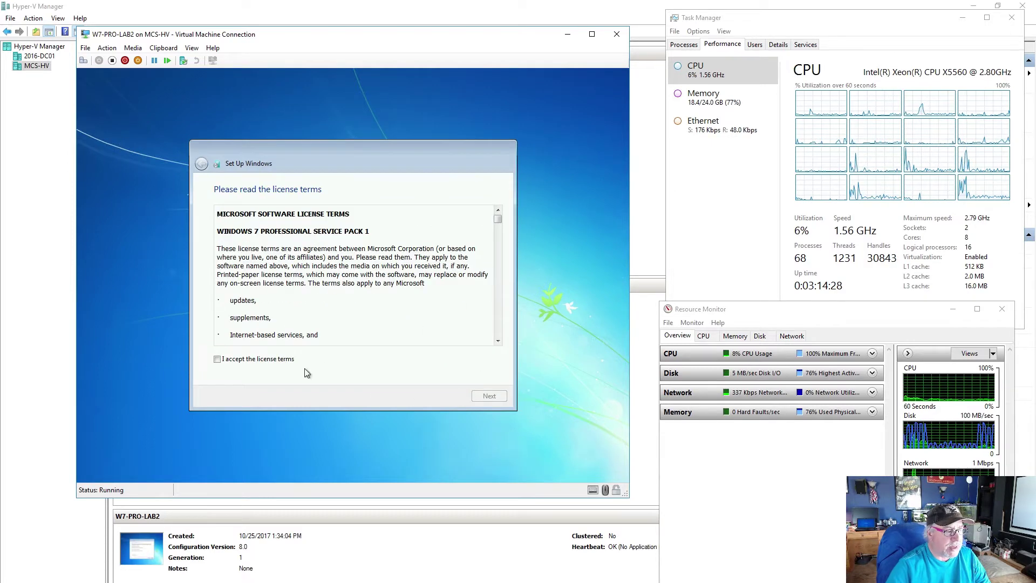
{"action": "left_click", "coordinate": [256, 359]}
{"action": "left_click", "coordinate": [489, 396]}
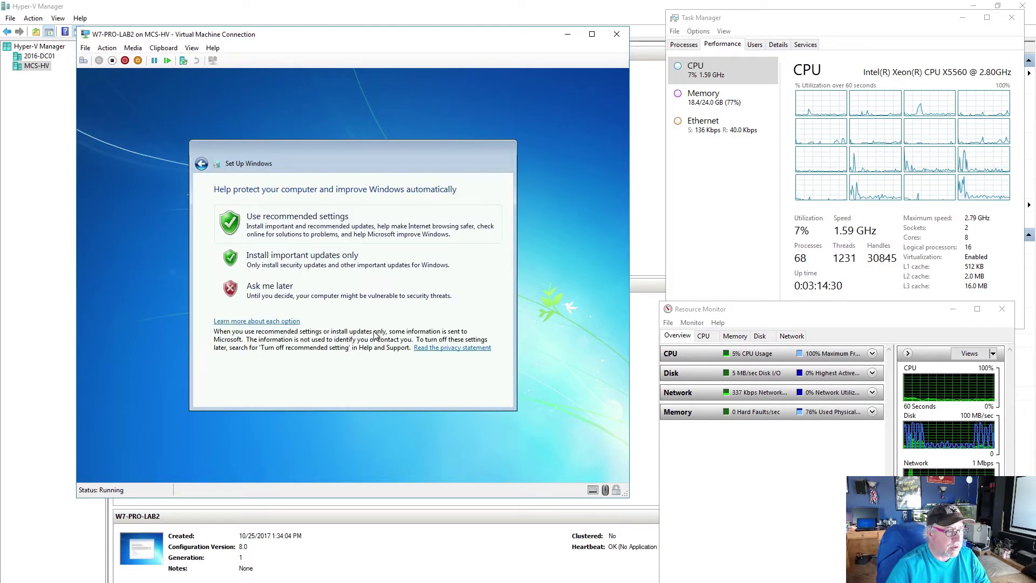
{"action": "left_click", "coordinate": [333, 289]}
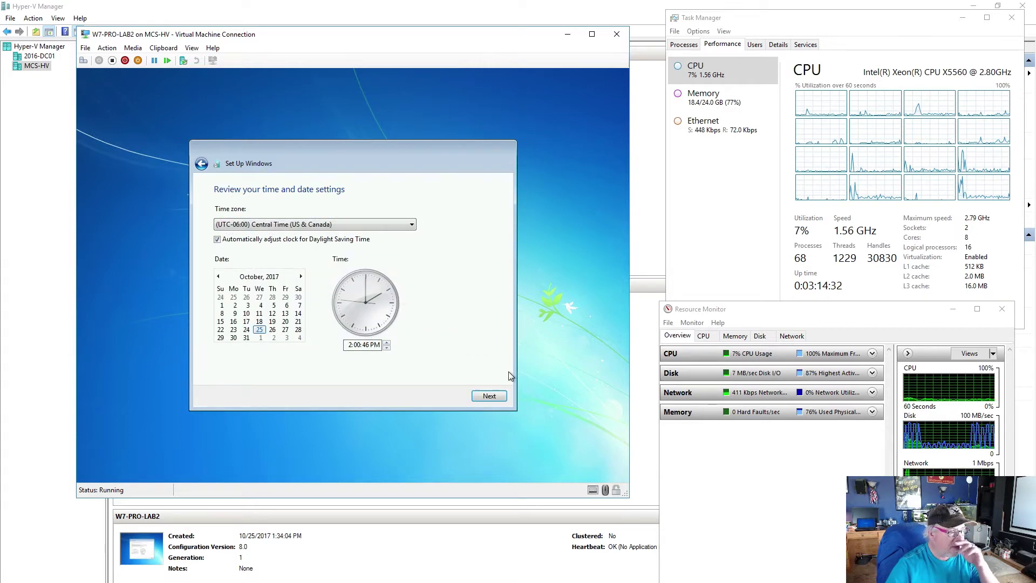
{"action": "left_click", "coordinate": [489, 396]}
{"action": "left_click", "coordinate": [405, 294]}
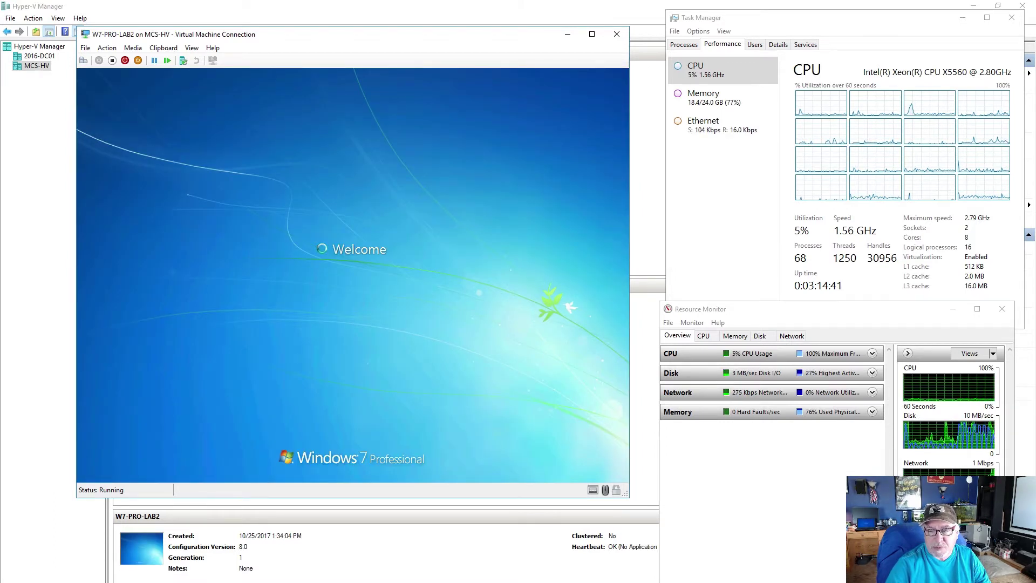
Check the host's memory and CPU usage and the VM list, then return to the W7-PRO-LAB2 console
{"action": "left_click", "coordinate": [702, 106]}
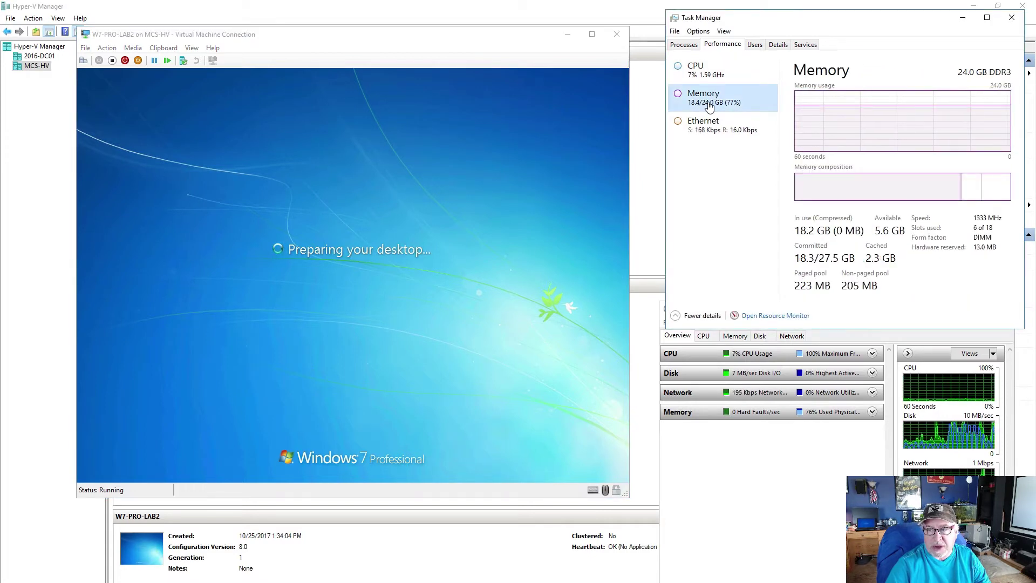
{"action": "left_click", "coordinate": [721, 78]}
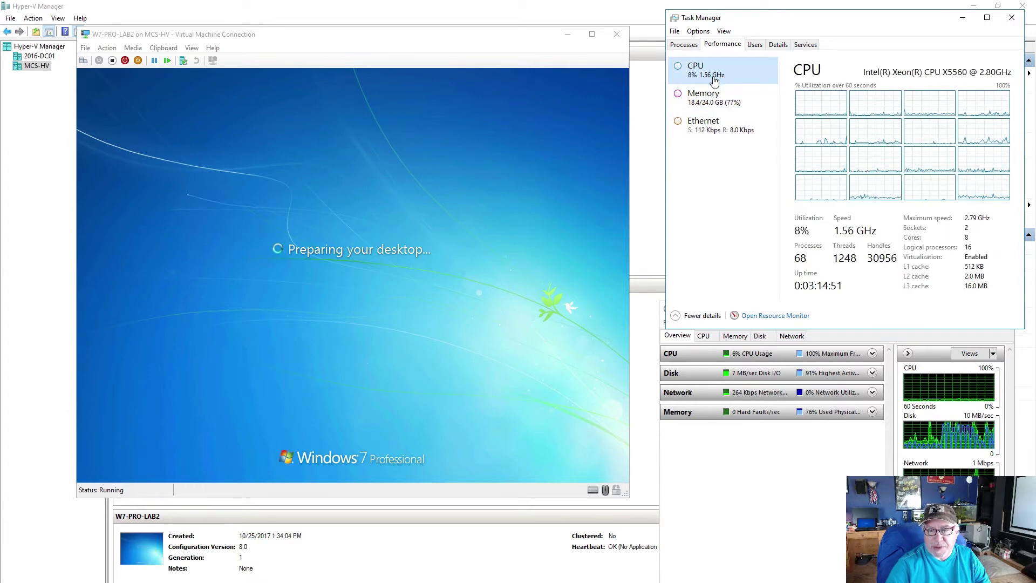
{"action": "left_click", "coordinate": [489, 20]}
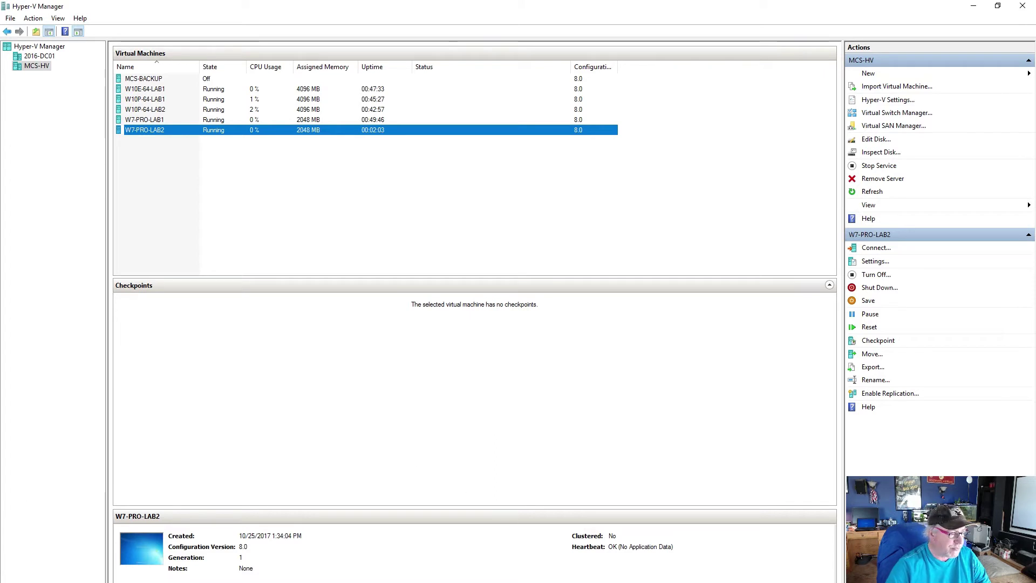
{"action": "key", "text": "alt+Tab"}
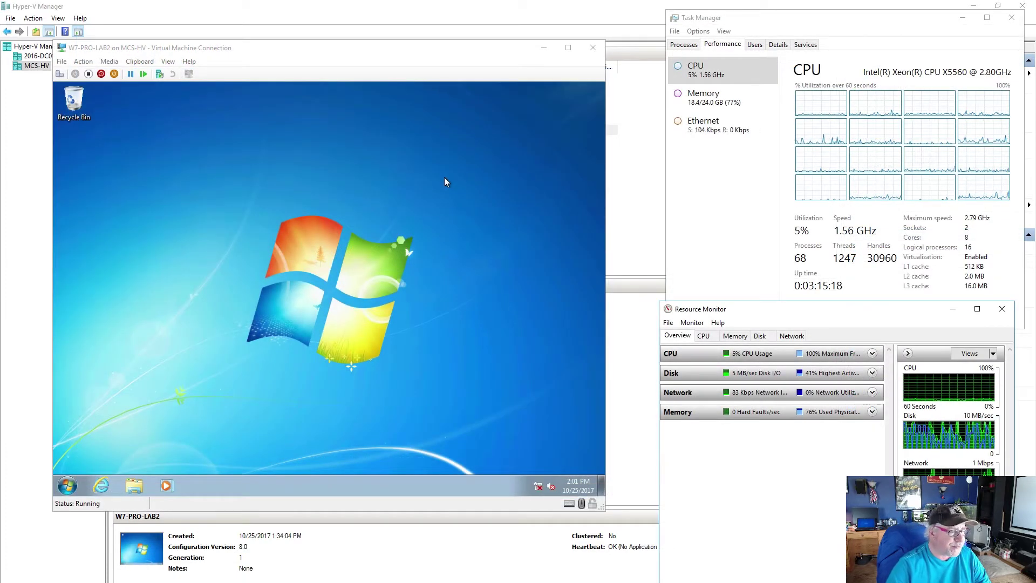
Open the computer's System properties and its Computer Name settings inside the VM
{"action": "right_click", "coordinate": [244, 487]}
{"action": "left_click", "coordinate": [283, 479]}
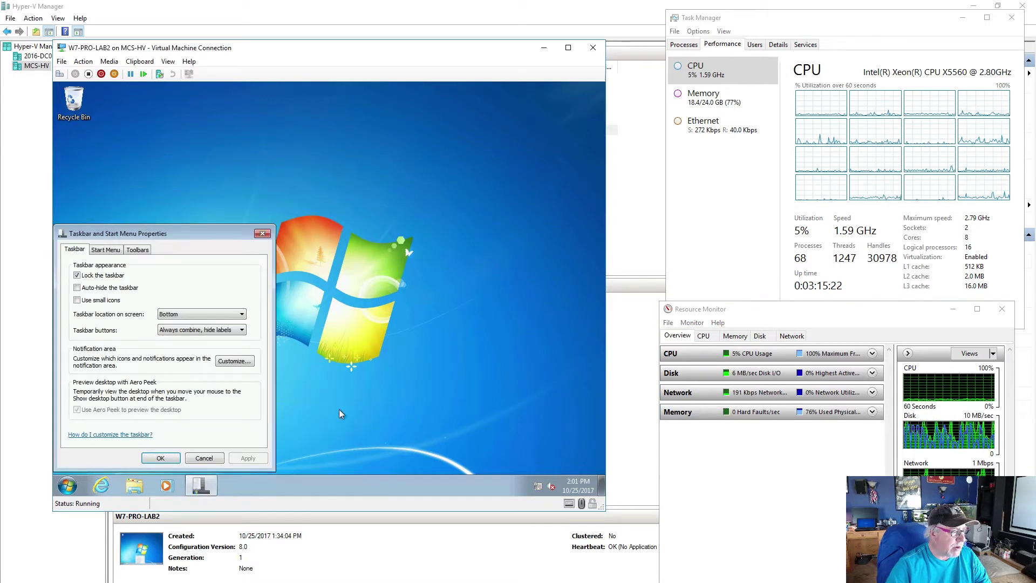
{"action": "left_click", "coordinate": [218, 464]}
{"action": "left_click", "coordinate": [57, 489]}
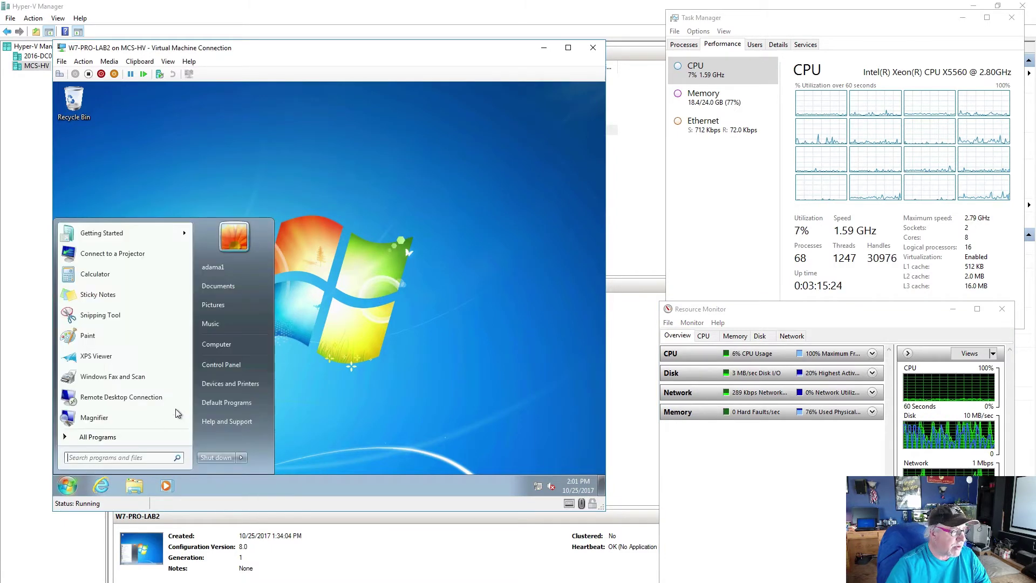
{"action": "right_click", "coordinate": [216, 345]}
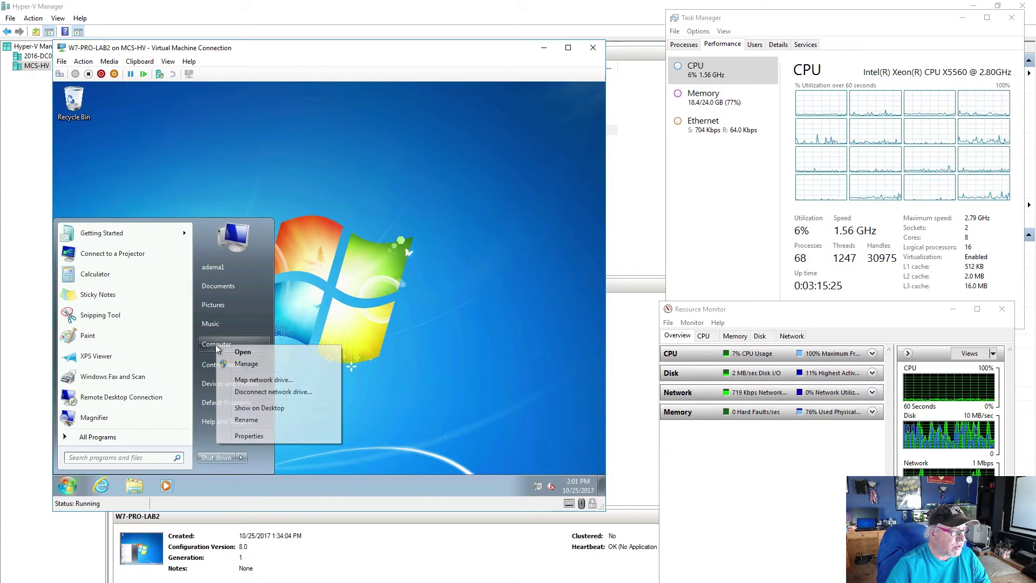
{"action": "left_click", "coordinate": [264, 436]}
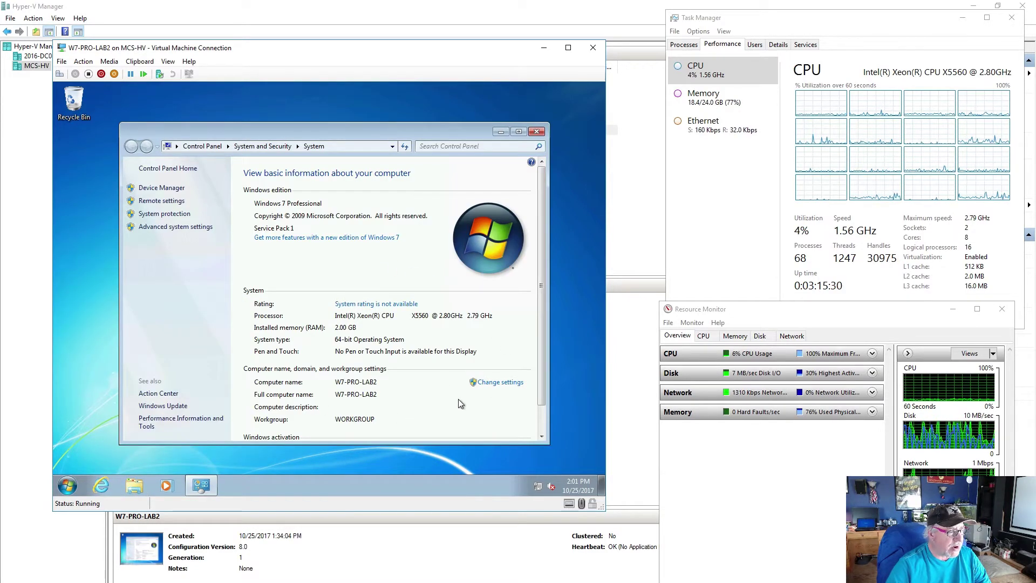
{"action": "left_click", "coordinate": [499, 384]}
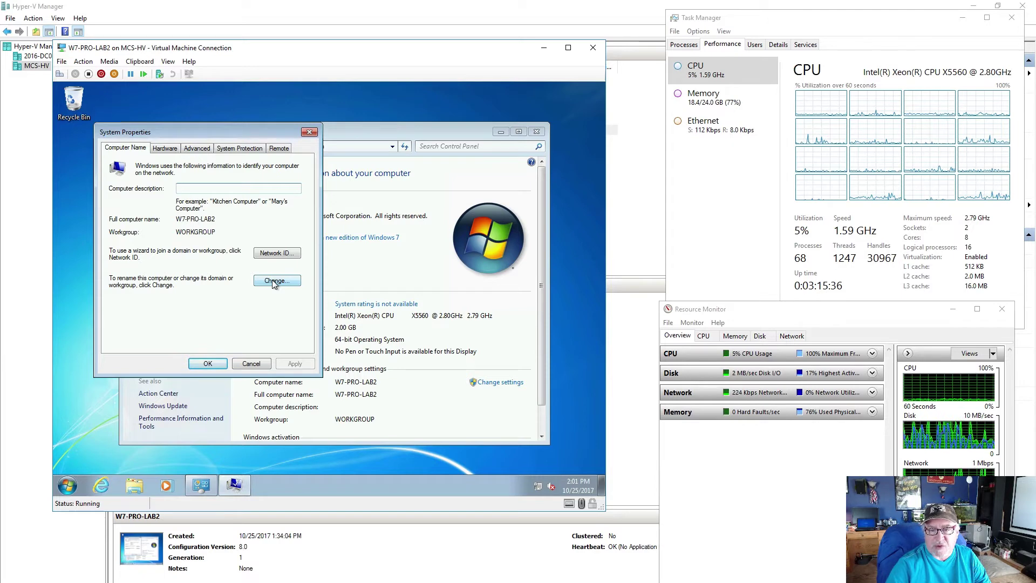
Make the computer a member of the mcs.local domain using the domain admin credentials
{"action": "left_click", "coordinate": [276, 281]}
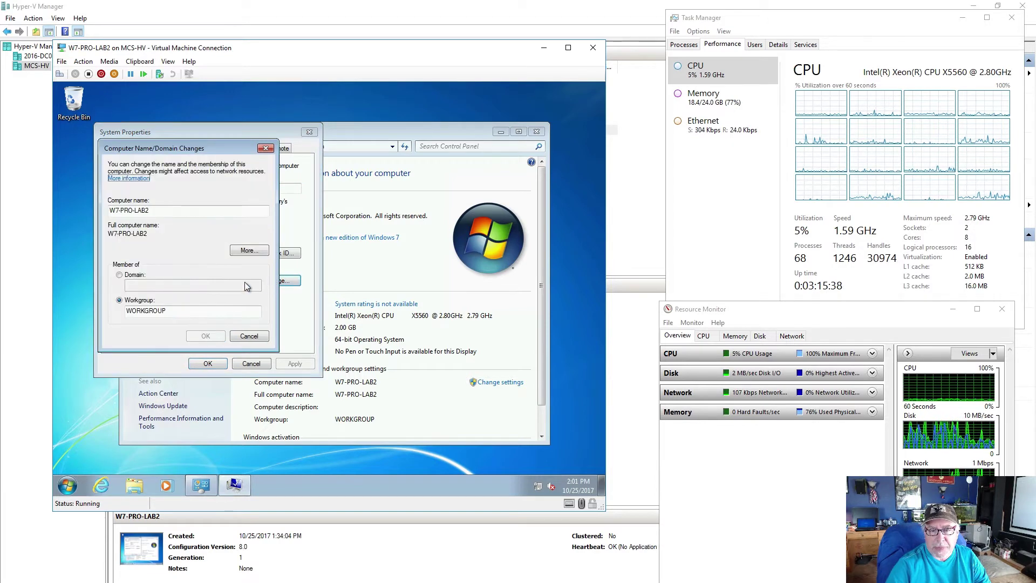
{"action": "left_click", "coordinate": [135, 276]}
{"action": "left_click", "coordinate": [146, 287]}
{"action": "type", "text": "mcs.local"}
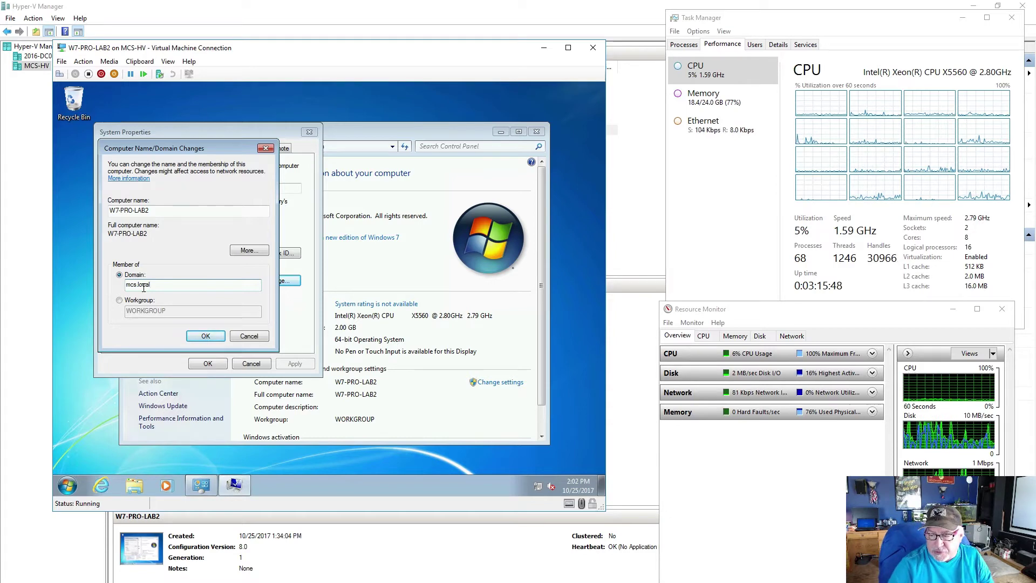
{"action": "left_click", "coordinate": [206, 336]}
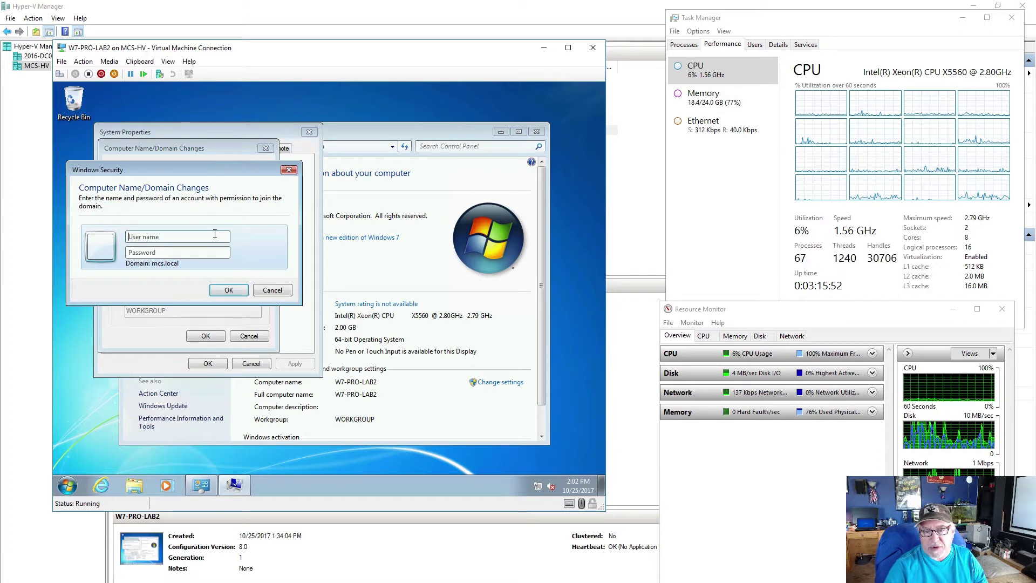
{"action": "type", "text": "adama"}
{"action": "type", "text": "••"}
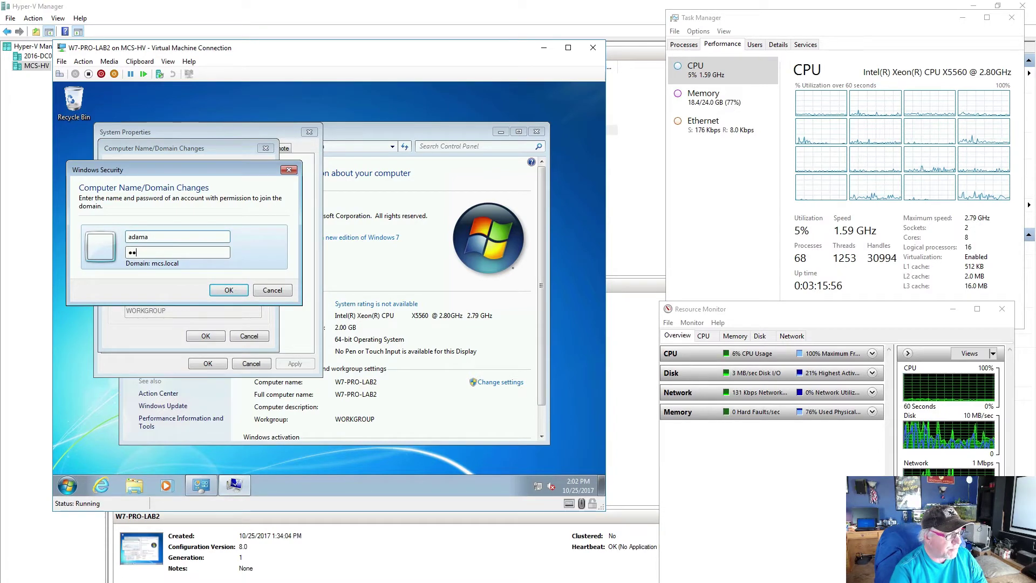
{"action": "type", "text": "•••••••"}
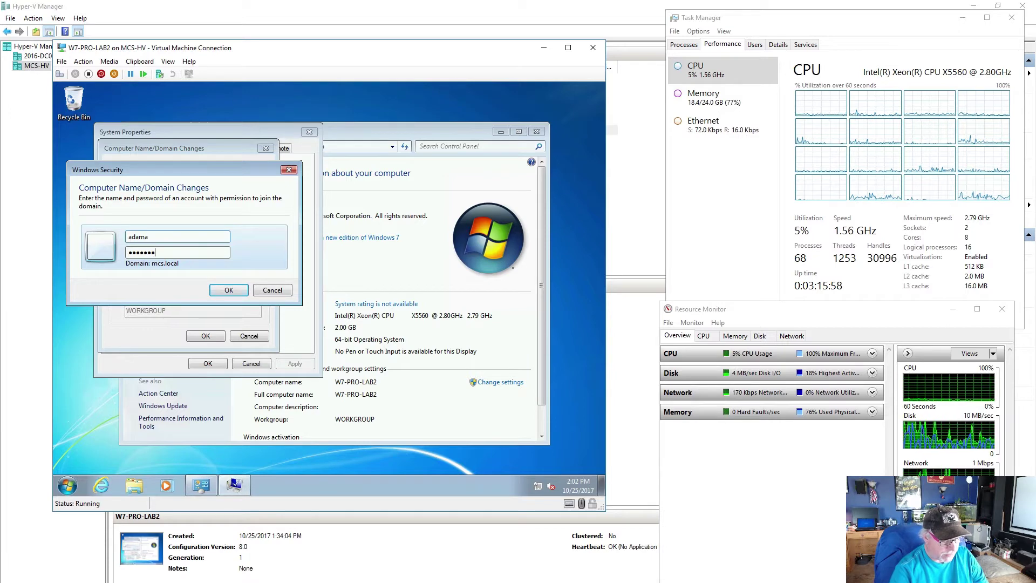
{"action": "key", "text": "Return"}
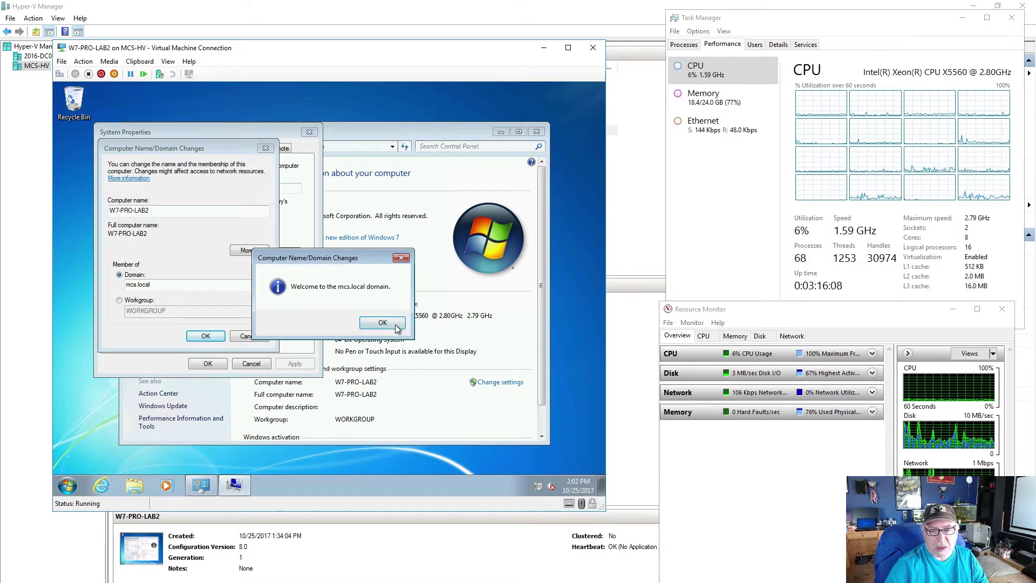
Acknowledge the welcome and restart notices, close System Properties, and restart now
{"action": "left_click", "coordinate": [409, 326]}
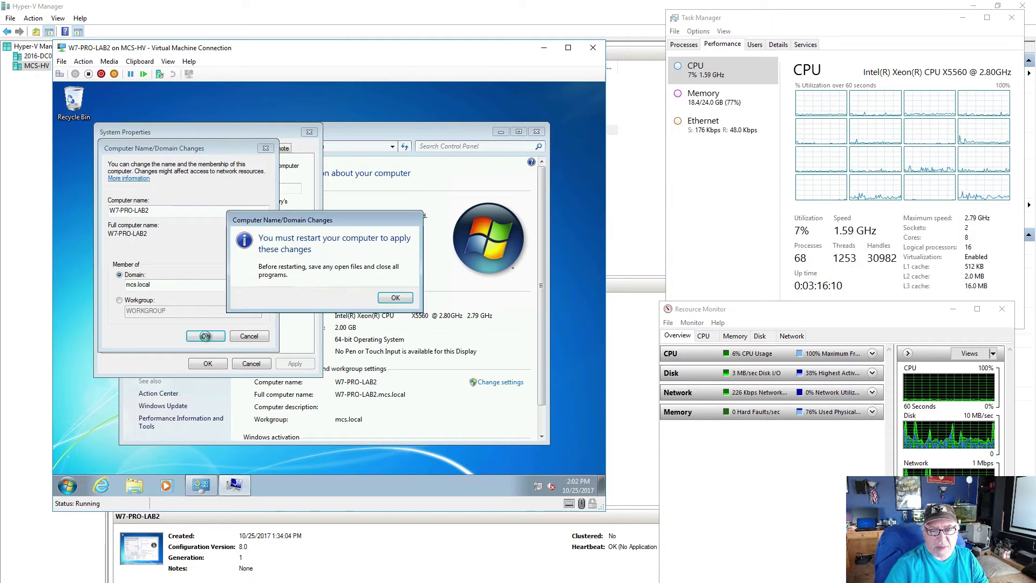
{"action": "left_click", "coordinate": [380, 302]}
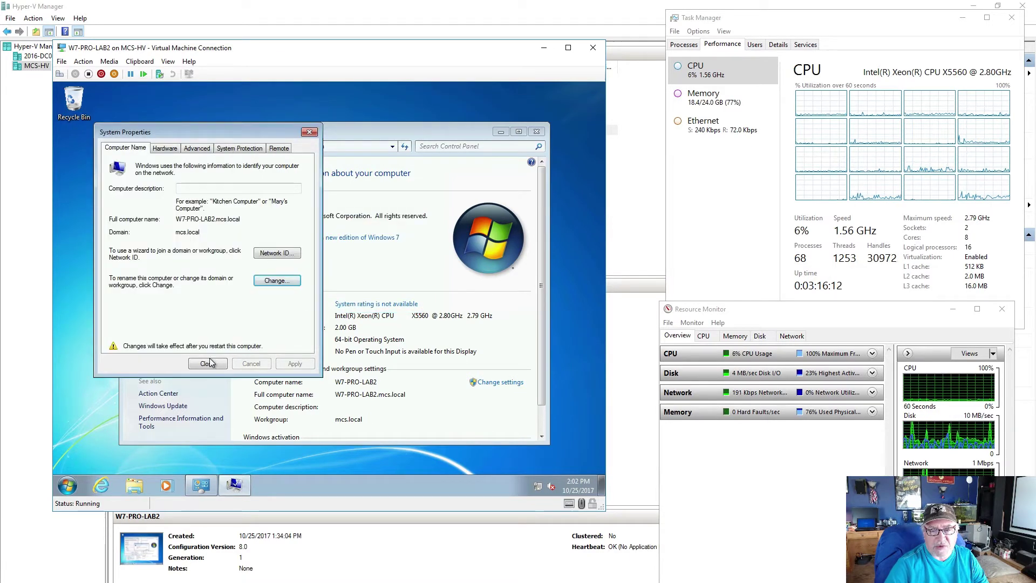
{"action": "left_click", "coordinate": [209, 364]}
{"action": "left_click", "coordinate": [329, 295]}
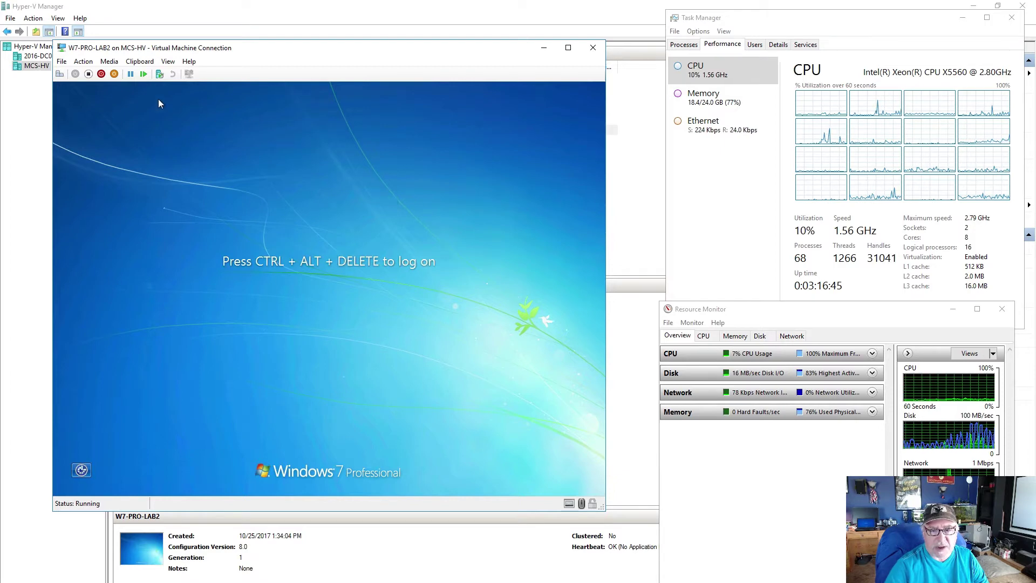
Log on through Ctrl+Alt+Delete as Other User with the mcs.local domain account
{"action": "left_click", "coordinate": [60, 74]}
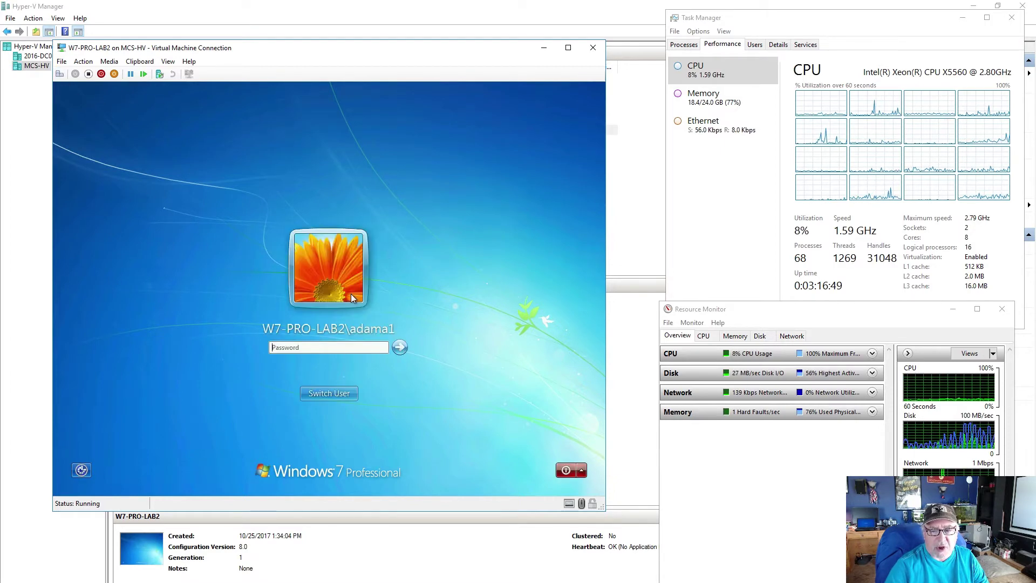
{"action": "left_click", "coordinate": [327, 395]}
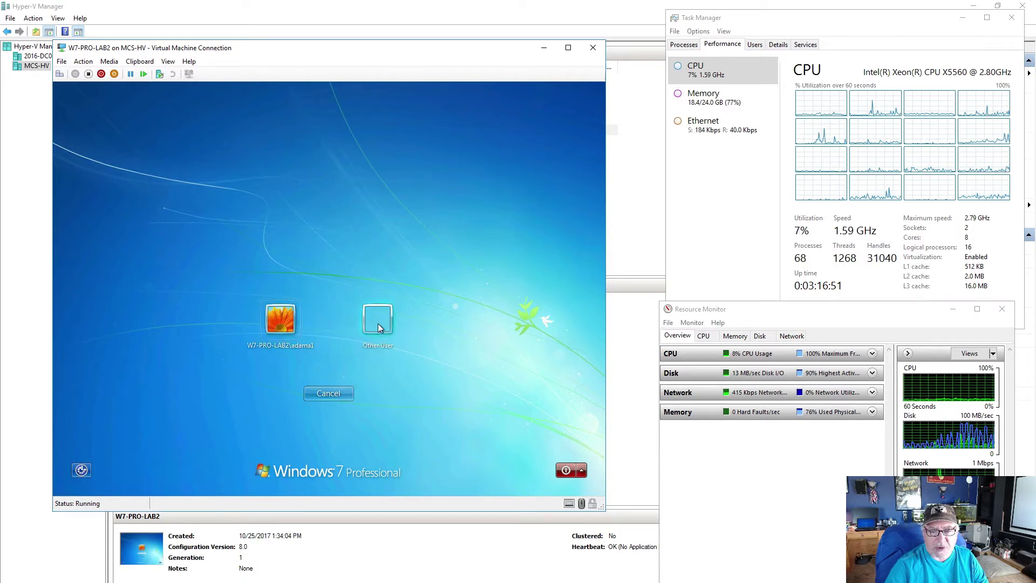
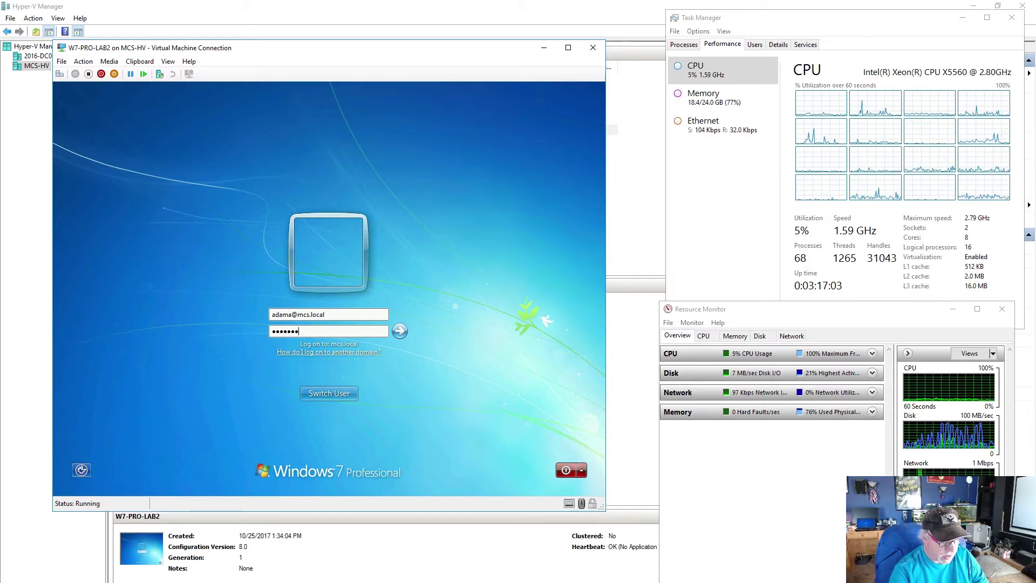
{"action": "key", "text": "Return"}
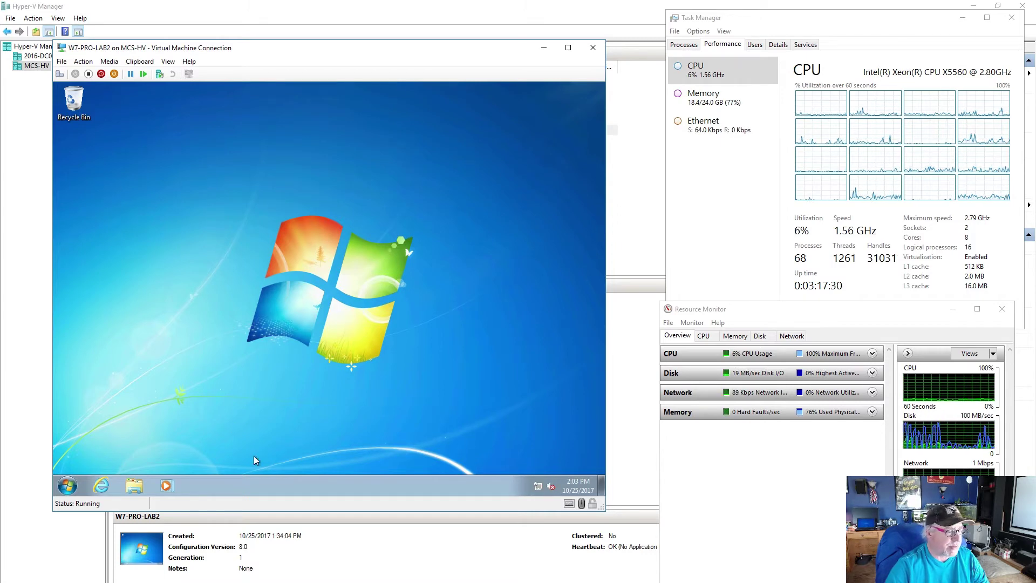
{"action": "right_click", "coordinate": [303, 484]}
Set the taskbar to use small icons and combine buttons only when full
{"action": "left_click", "coordinate": [348, 476]}
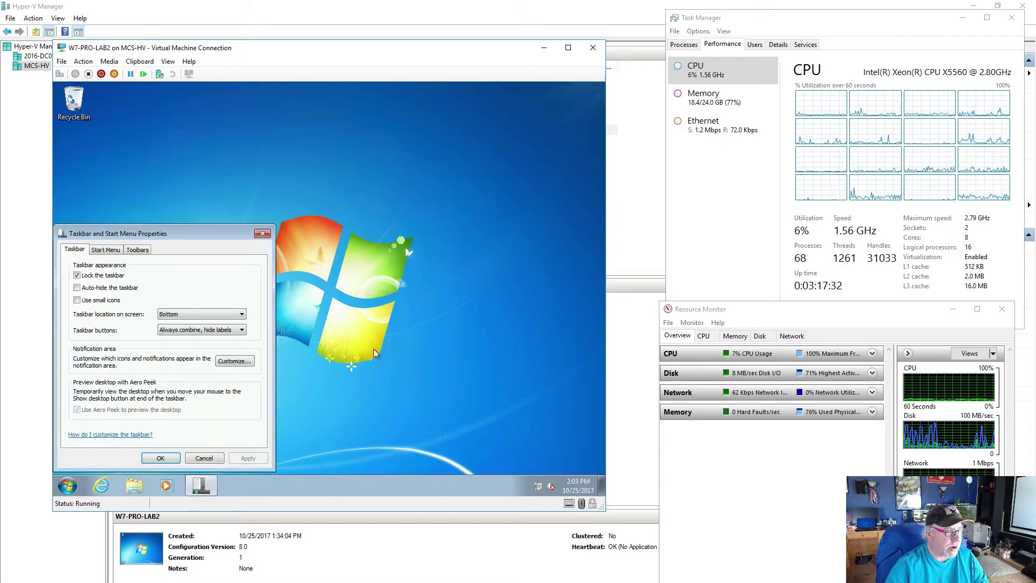
{"action": "left_click", "coordinate": [91, 301]}
{"action": "left_click", "coordinate": [247, 333]}
{"action": "left_click", "coordinate": [216, 345]}
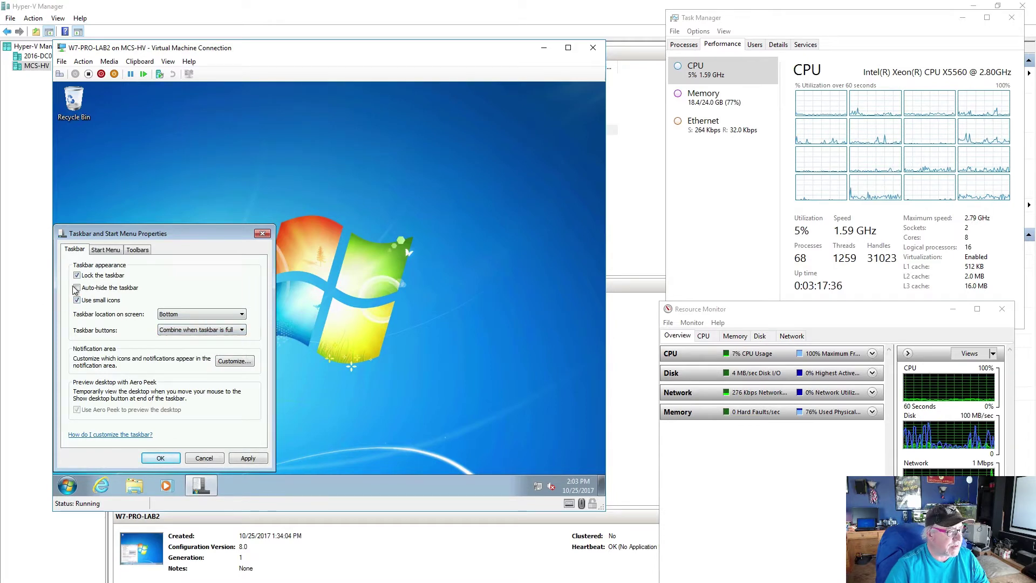
{"action": "left_click", "coordinate": [249, 458]}
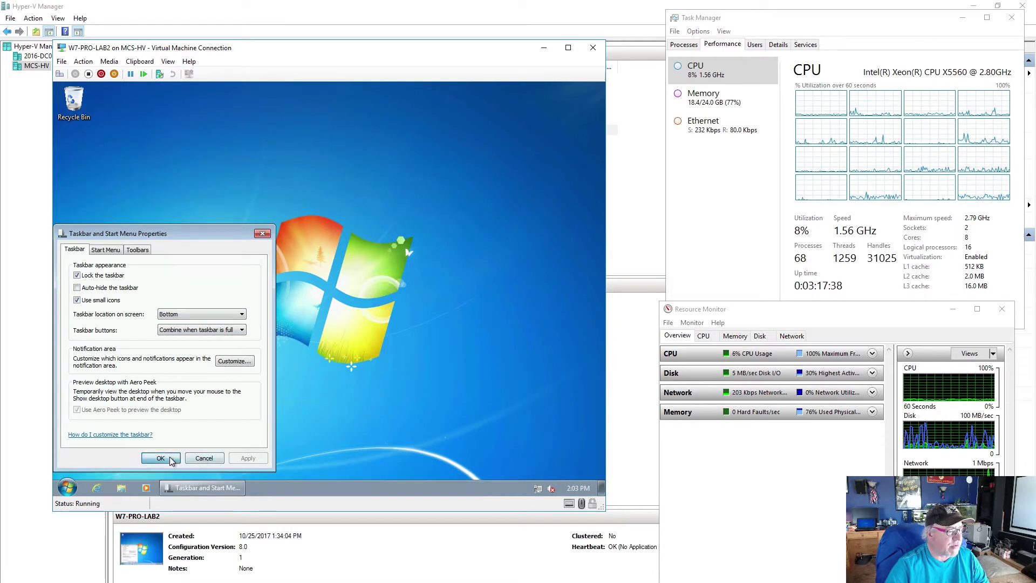
{"action": "left_click", "coordinate": [160, 459]}
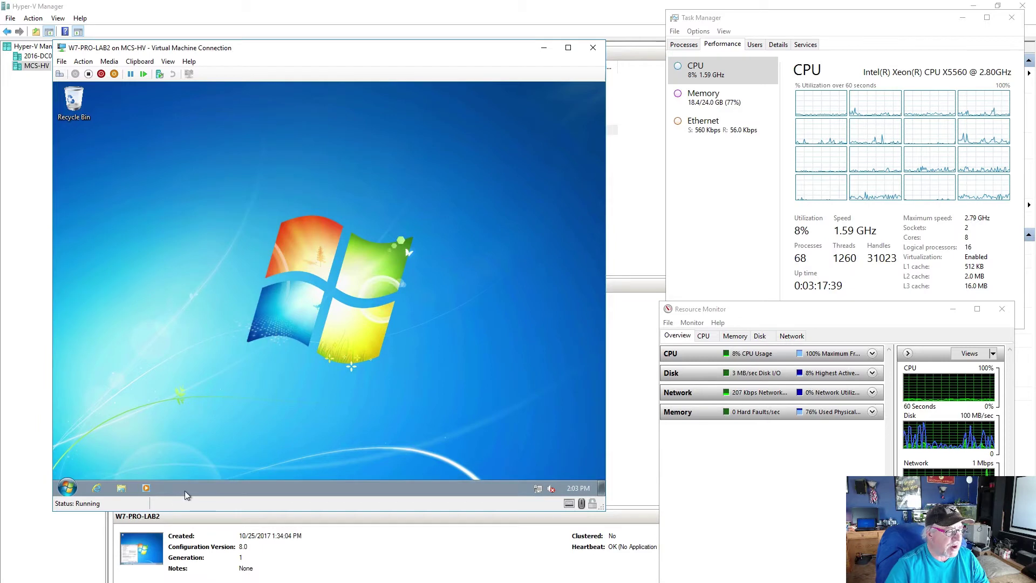
Delete the test folder from Local Disk (C:)
{"action": "left_click", "coordinate": [120, 489]}
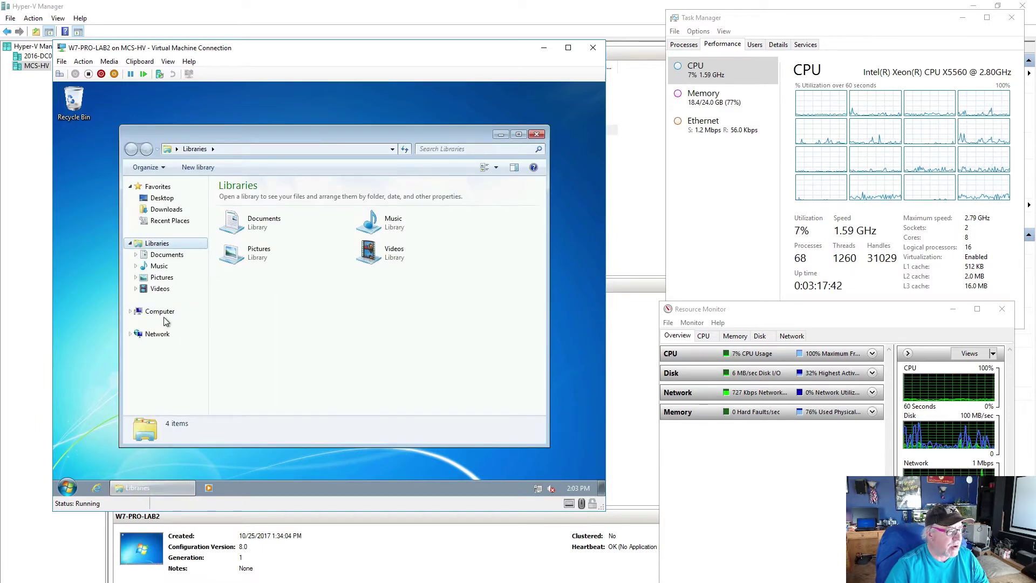
{"action": "left_click", "coordinate": [164, 317]}
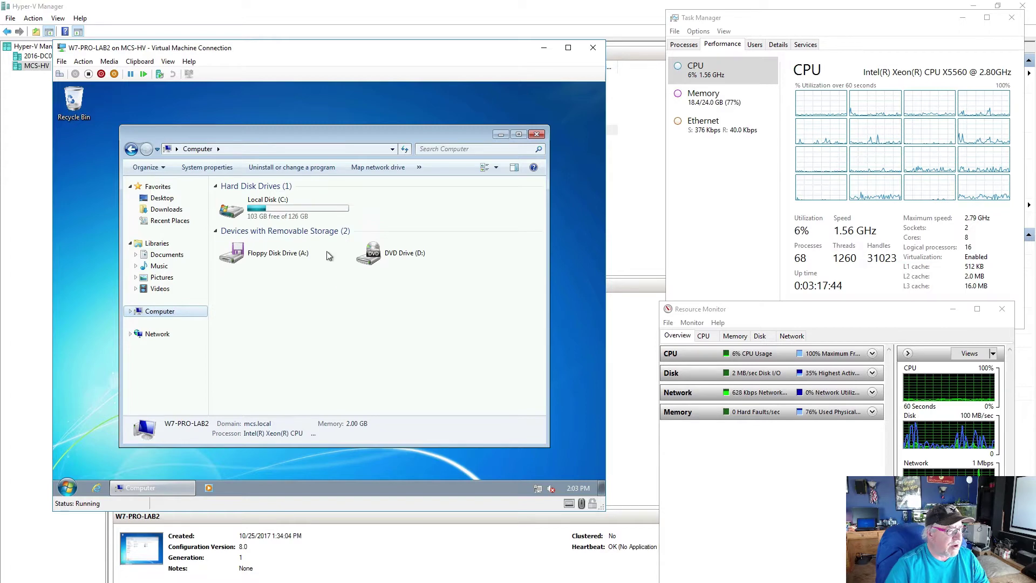
{"action": "double_click", "coordinate": [275, 208]}
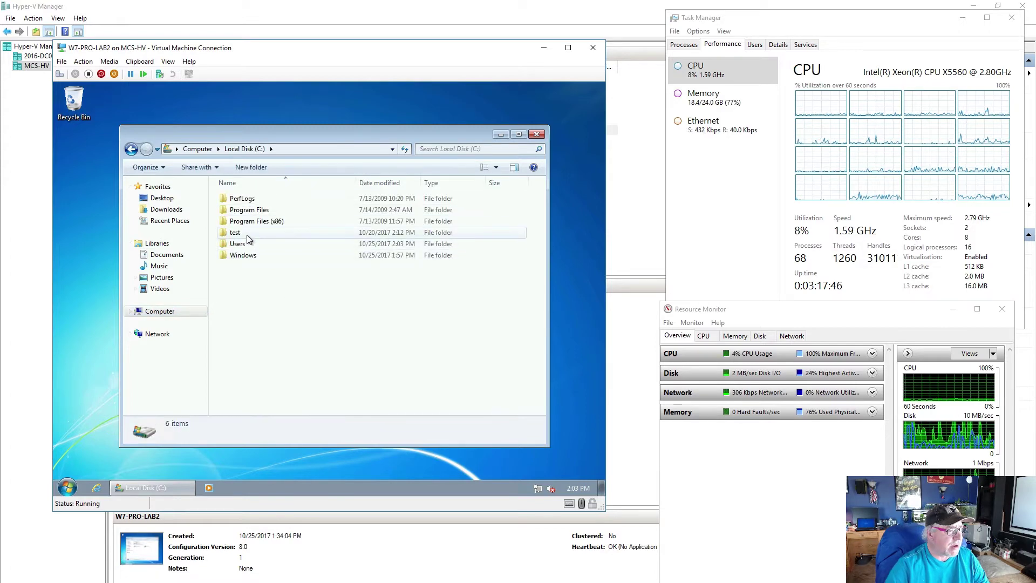
{"action": "right_click", "coordinate": [247, 235]}
{"action": "left_click", "coordinate": [233, 233]}
{"action": "right_click", "coordinate": [233, 233]}
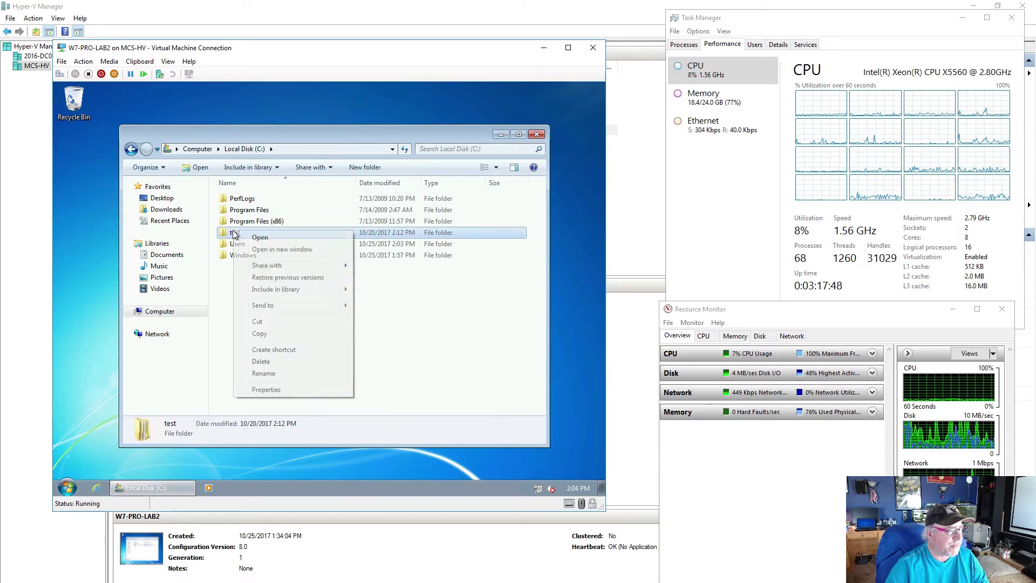
{"action": "left_click", "coordinate": [277, 361]}
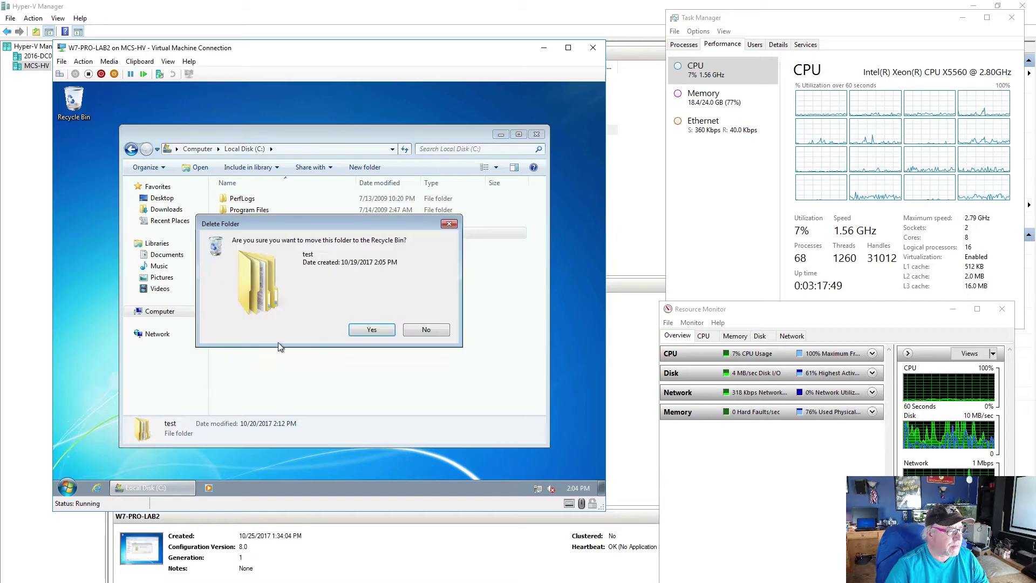
{"action": "left_click", "coordinate": [368, 329]}
Empty the Recycle Bin permanently
{"action": "right_click", "coordinate": [78, 99]}
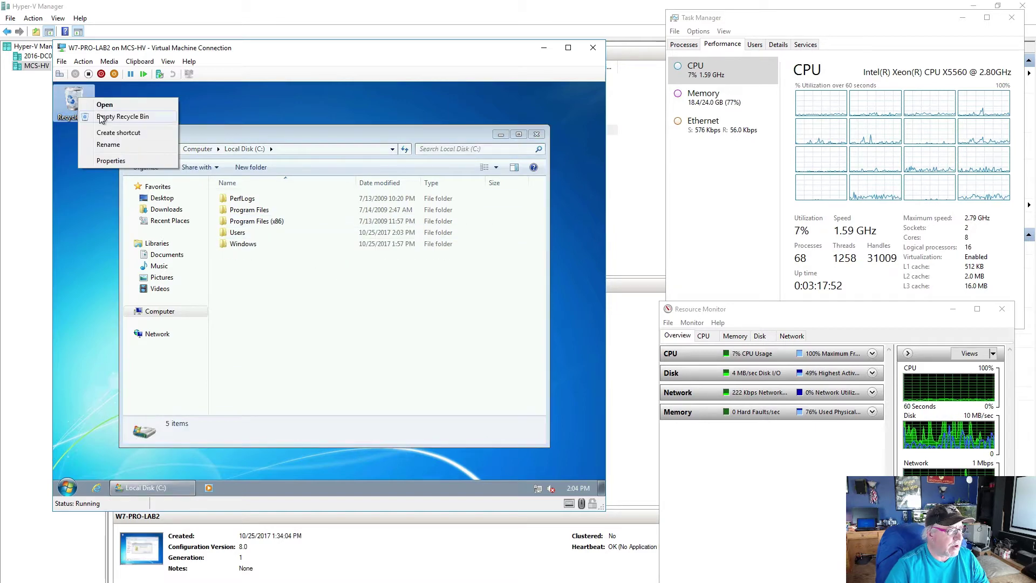
{"action": "left_click", "coordinate": [101, 118]}
{"action": "left_click", "coordinate": [369, 329]}
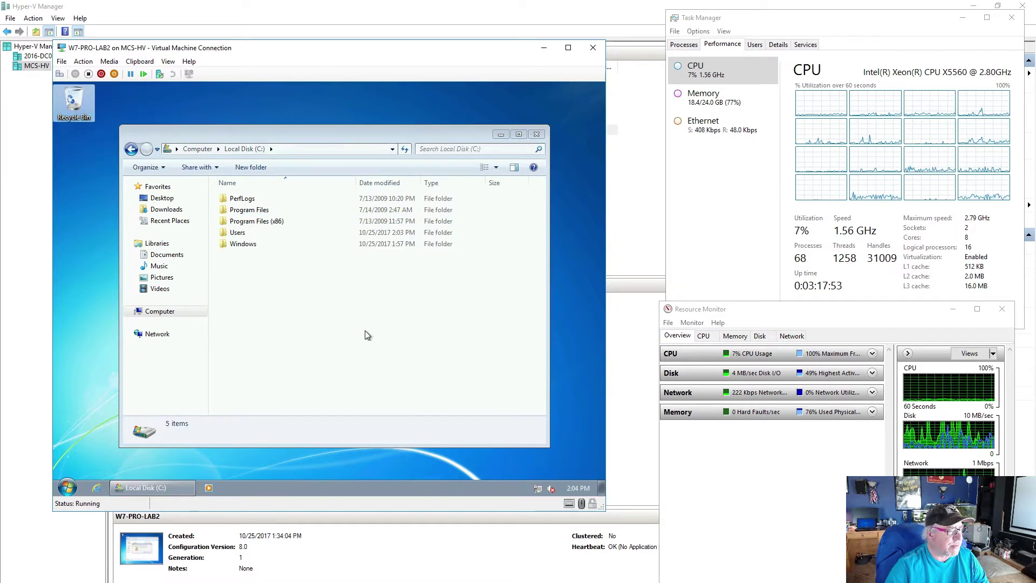
Turn on network discovery from the Network view's infobar
{"action": "left_click", "coordinate": [162, 335]}
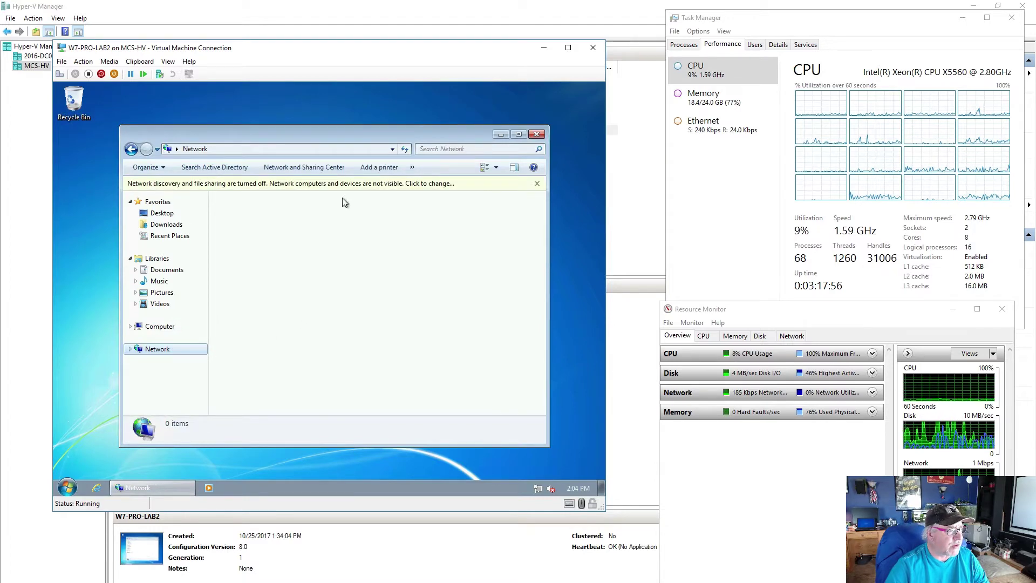
{"action": "left_click", "coordinate": [343, 186]}
{"action": "left_click", "coordinate": [378, 196]}
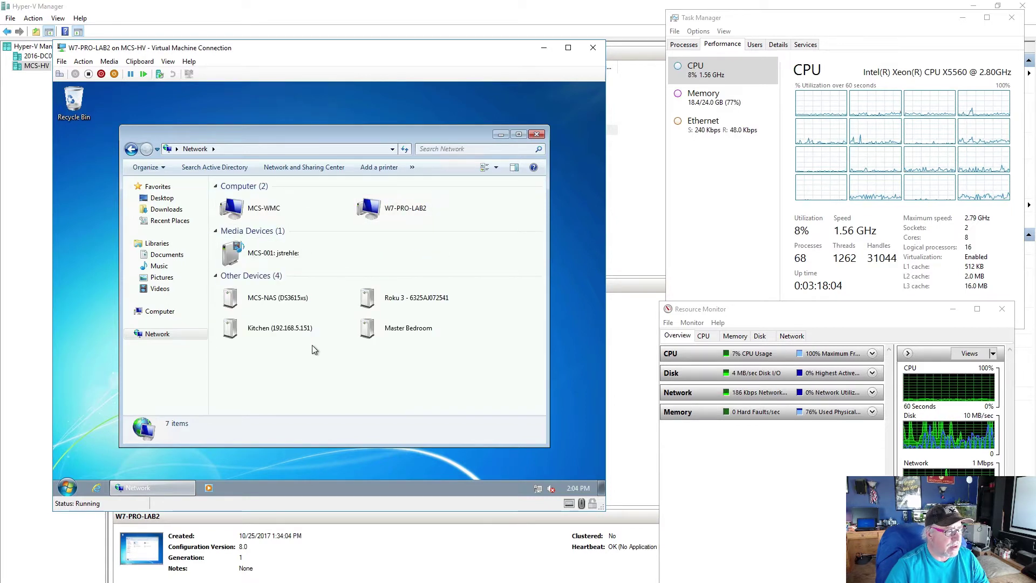
Browse to \\mcs-nas, open the applications share, then close Explorer
{"action": "left_click", "coordinate": [392, 150]}
{"action": "left_click", "coordinate": [393, 150]}
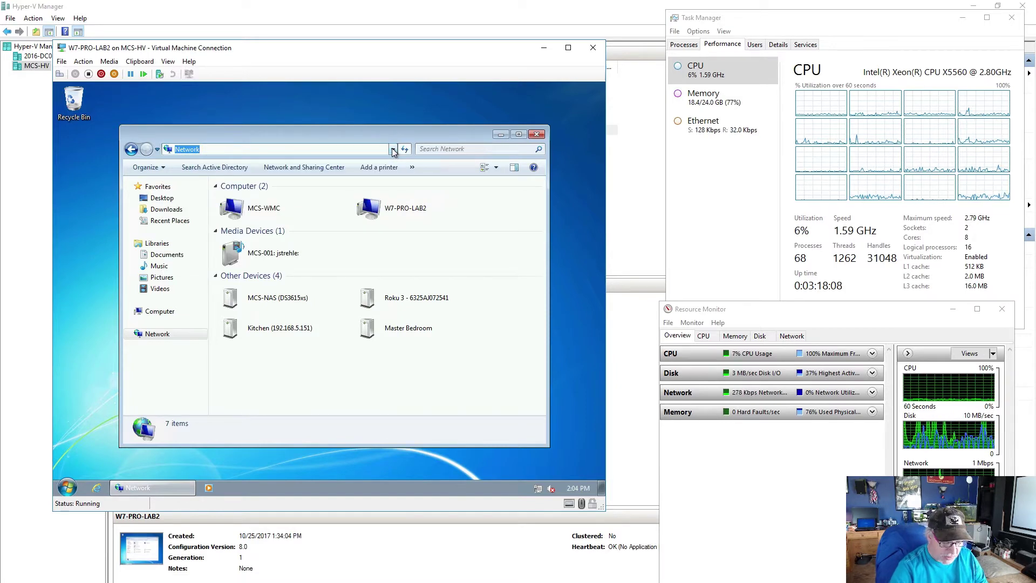
{"action": "type", "text": "\\\\mcs-nas"}
{"action": "key", "text": "Return"}
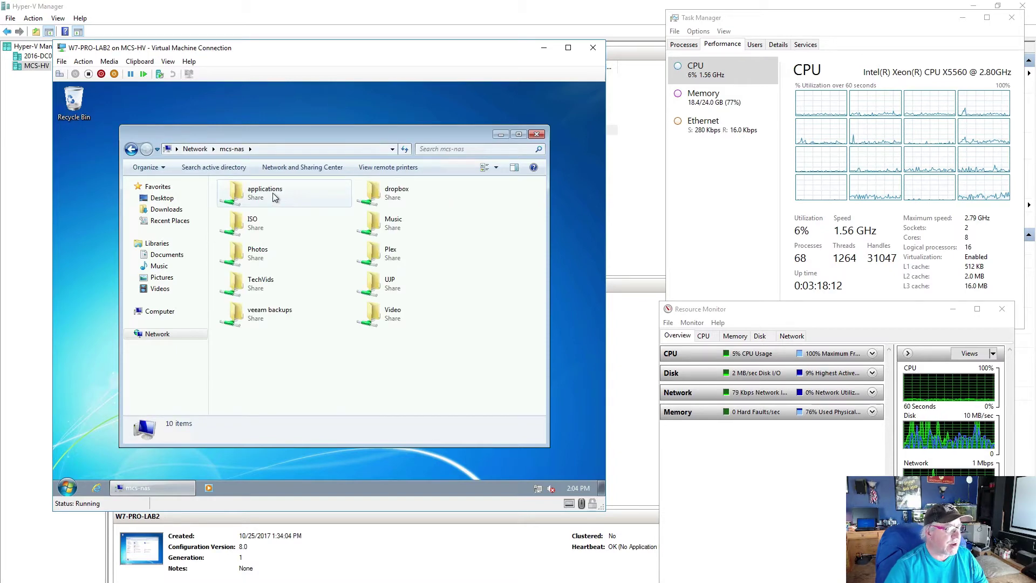
{"action": "double_click", "coordinate": [272, 193]}
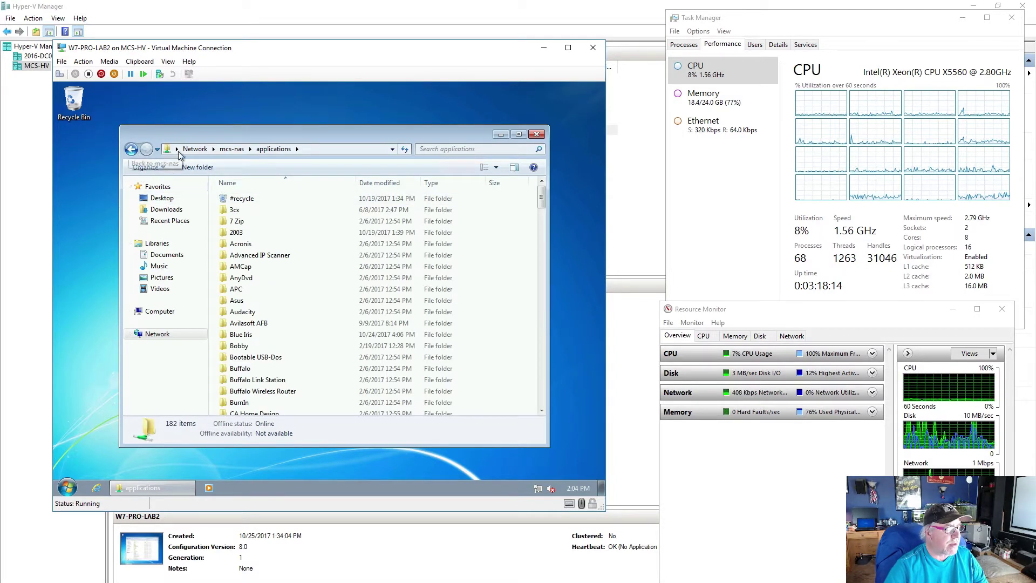
{"action": "left_click", "coordinate": [537, 134]}
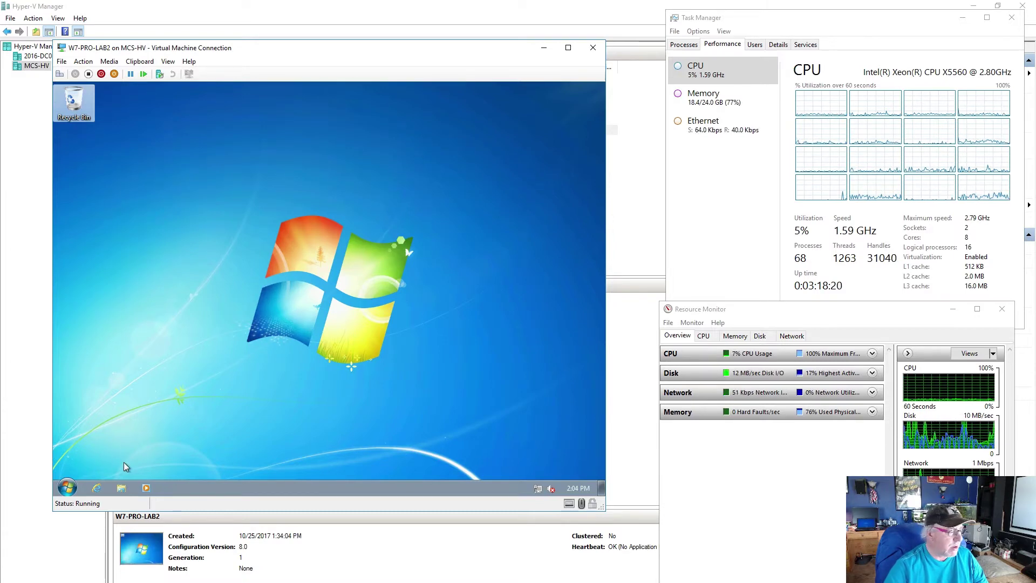
Close the VM's Start menu and select W10E-64-LAB1 in Hyper-V Manager
{"action": "left_click", "coordinate": [68, 487]}
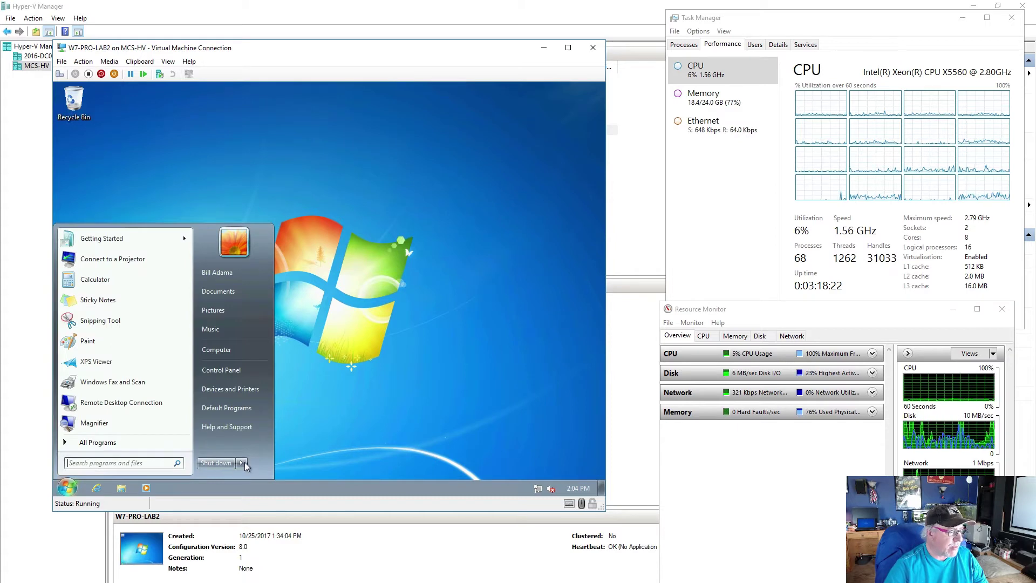
{"action": "left_click", "coordinate": [407, 348]}
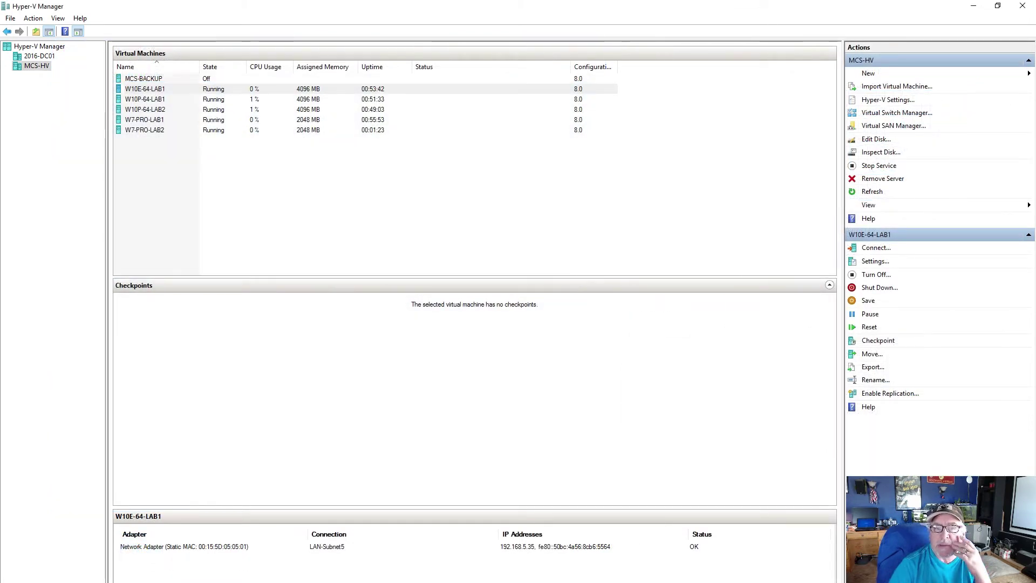
{"action": "left_click", "coordinate": [162, 89]}
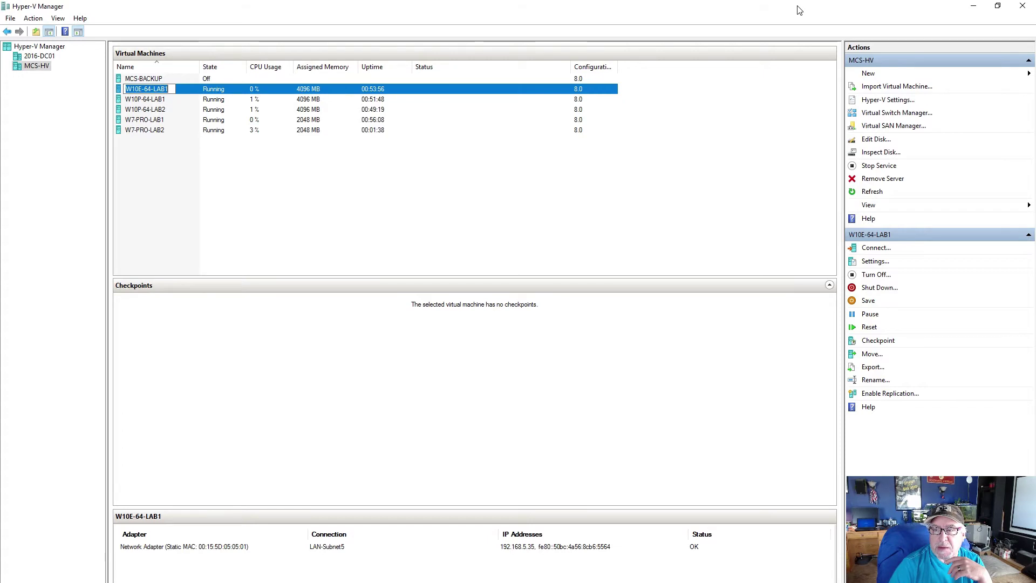
{"action": "left_click_drag", "start_coordinate": [800, 11], "coordinate": [691, 5]}
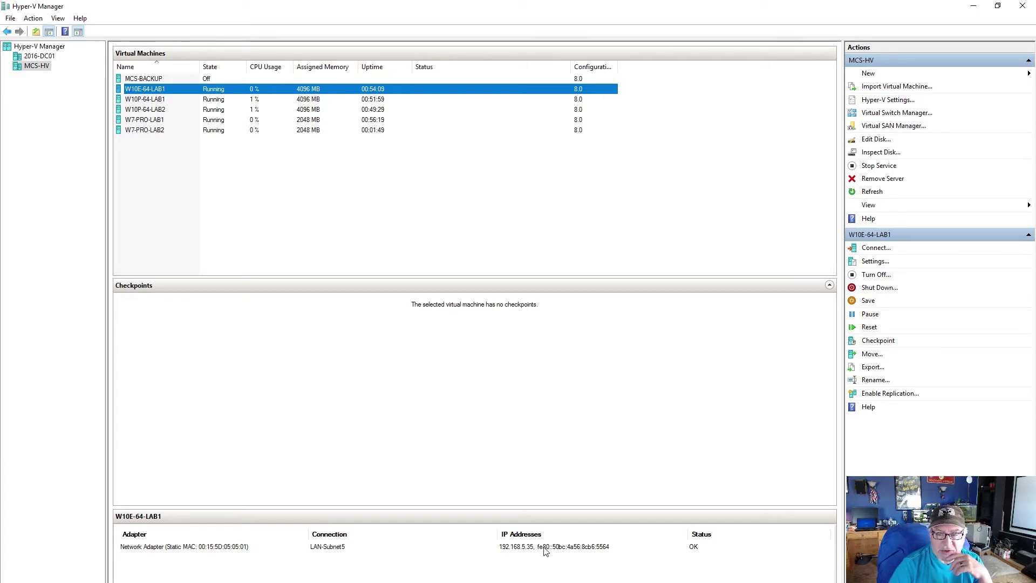
Review network adapter details for W10P-64-LAB1, W10P-64-LAB2, W7-PRO-LAB1 and W7-PRO-LAB2
{"action": "left_click", "coordinate": [214, 101]}
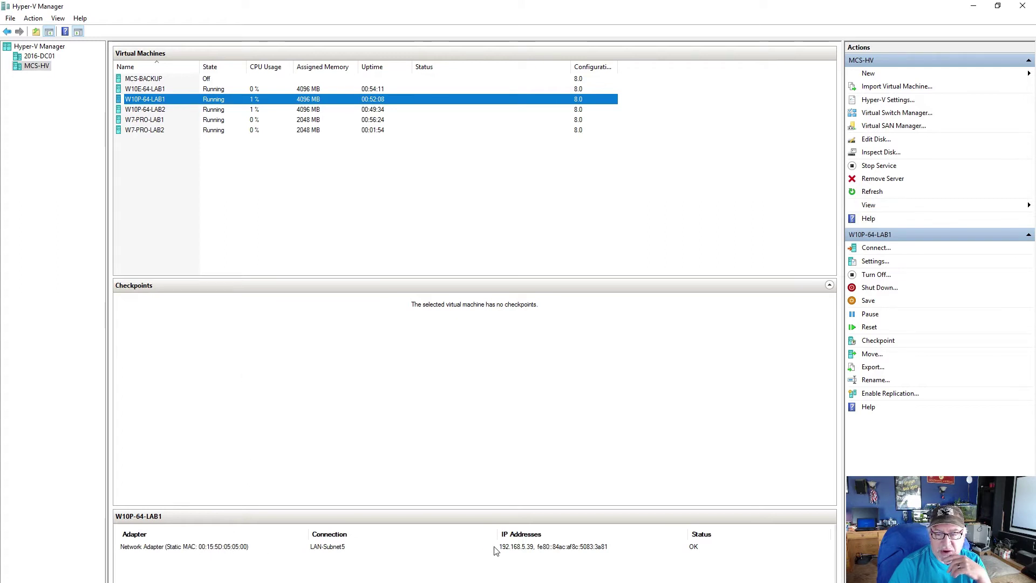
{"action": "left_click", "coordinate": [146, 110]}
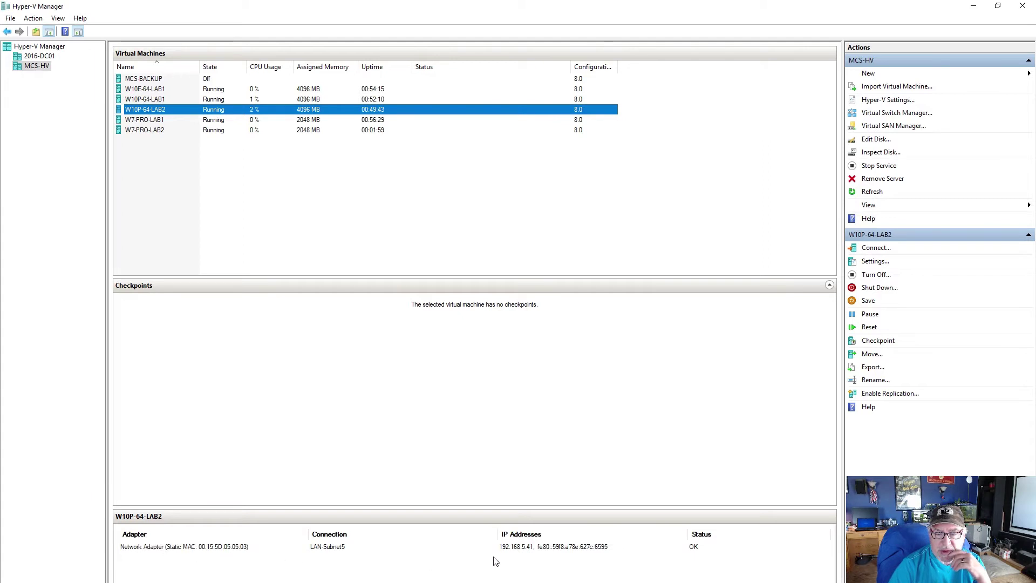
{"action": "left_click", "coordinate": [156, 120]}
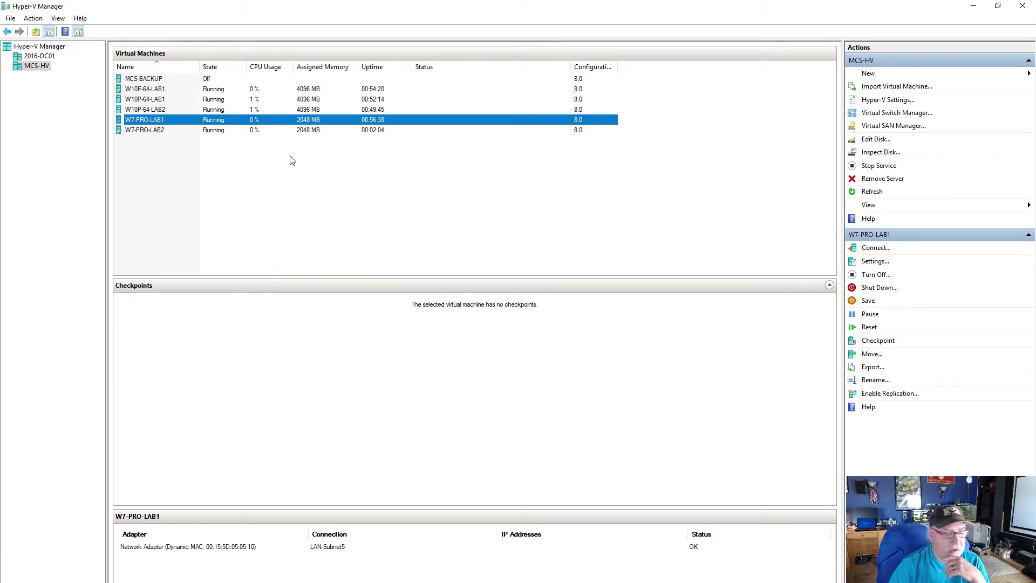
{"action": "left_click", "coordinate": [144, 131]}
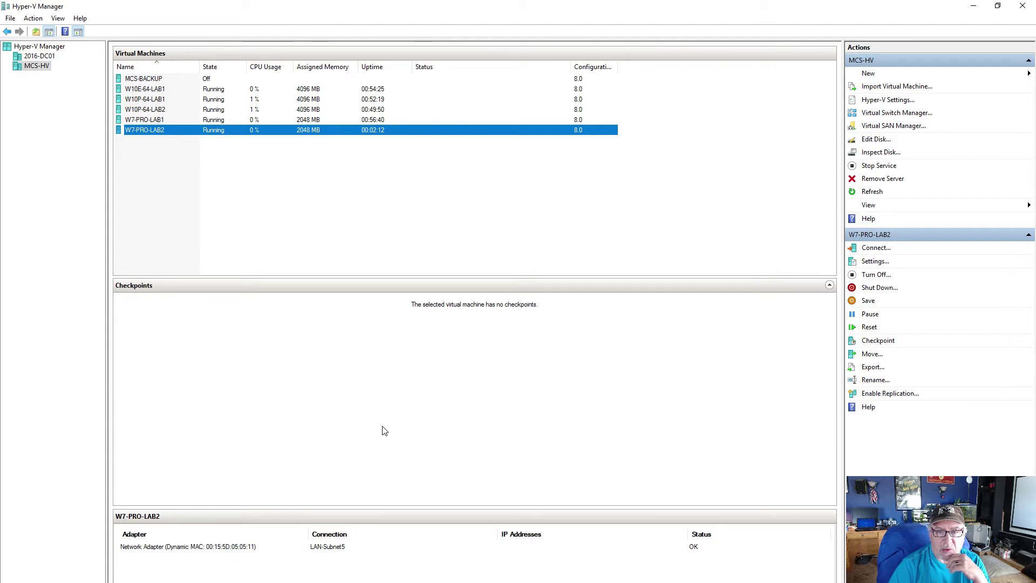
{"action": "left_click", "coordinate": [167, 120]}
{"action": "left_click", "coordinate": [164, 110]}
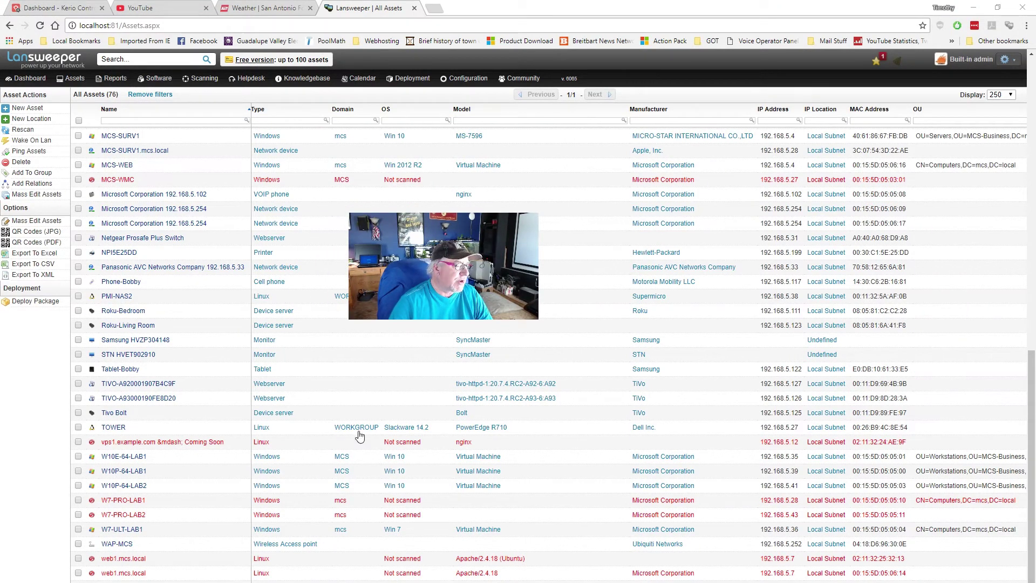
Inspect the lab VMs' asset info cards in Lansweeper's All Assets list
{"action": "mouse_move", "coordinate": [137, 477]}
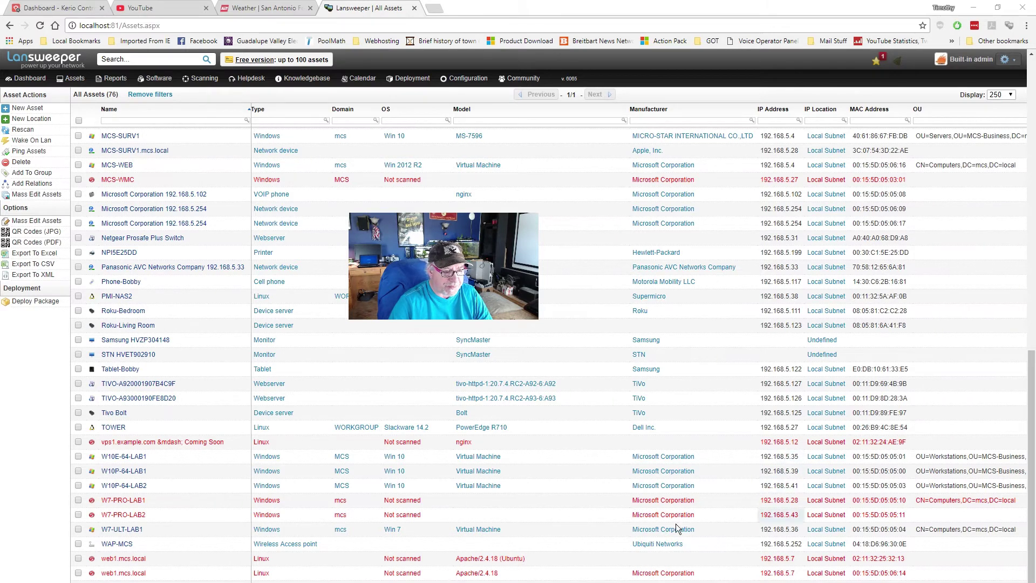
{"action": "mouse_move", "coordinate": [124, 515]}
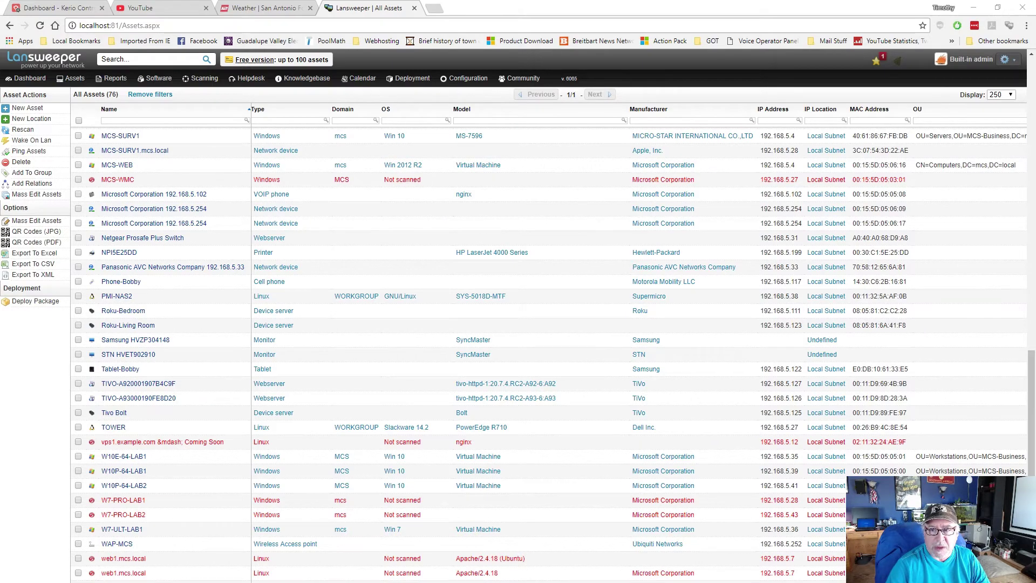
{"action": "key", "text": "alt+Tab"}
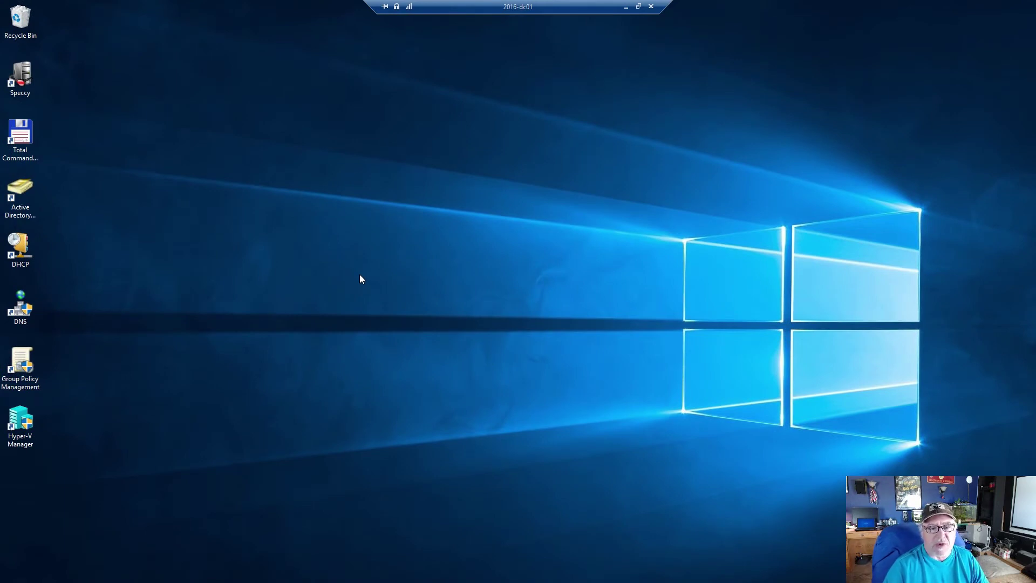
Browse the MCS-Business OUs and locate W7-PRO-LAB1 and W7-PRO-LAB2 in the Computers container
{"action": "double_click", "coordinate": [20, 195]}
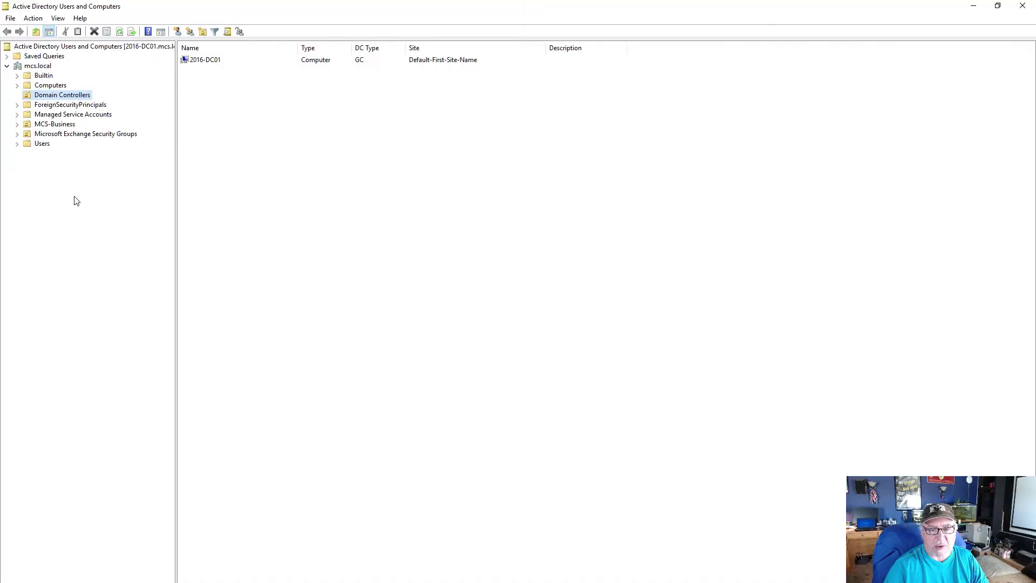
{"action": "left_click", "coordinate": [42, 88]}
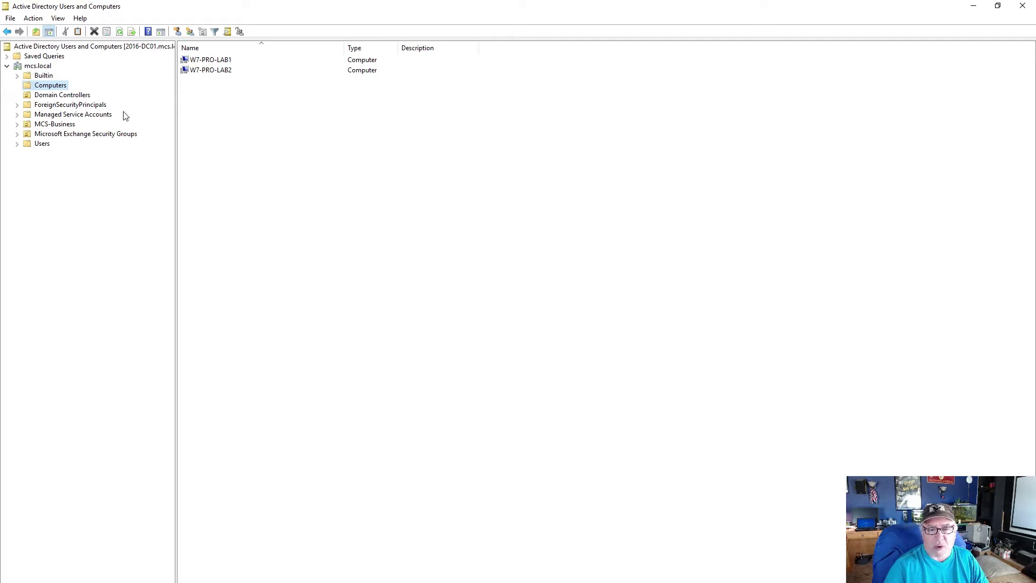
{"action": "left_click", "coordinate": [47, 126]}
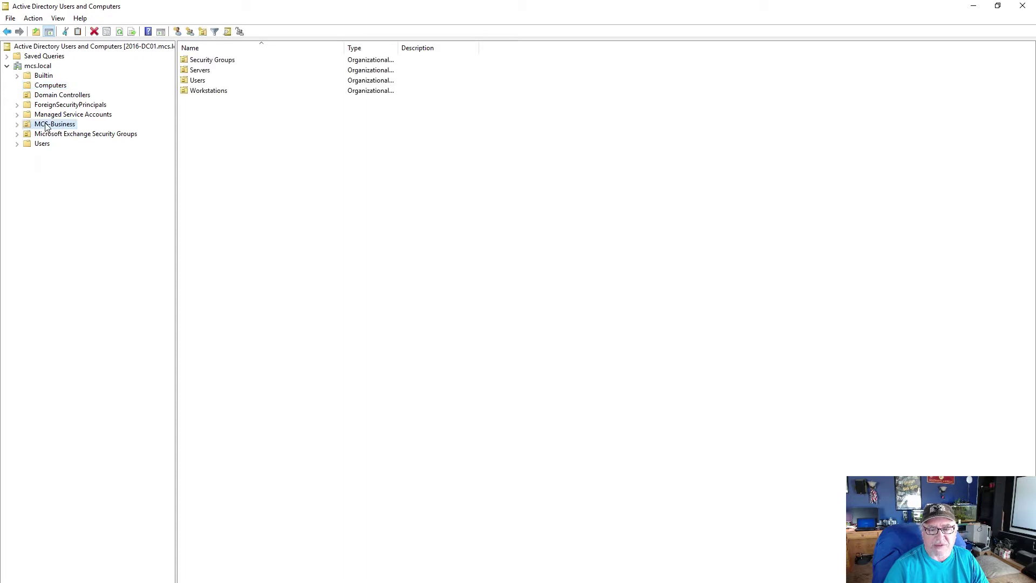
{"action": "left_click", "coordinate": [17, 125]}
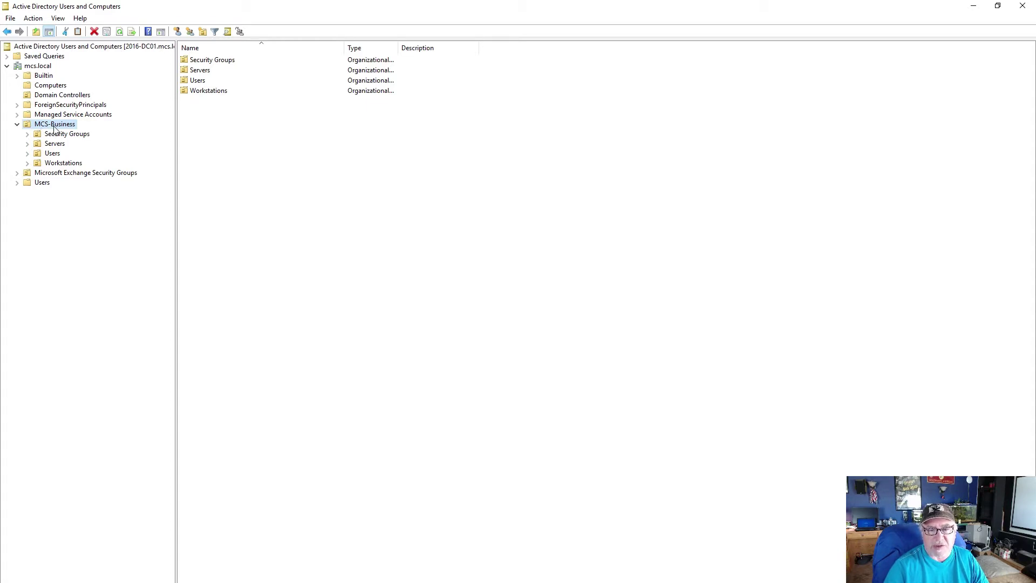
{"action": "left_click", "coordinate": [57, 137]}
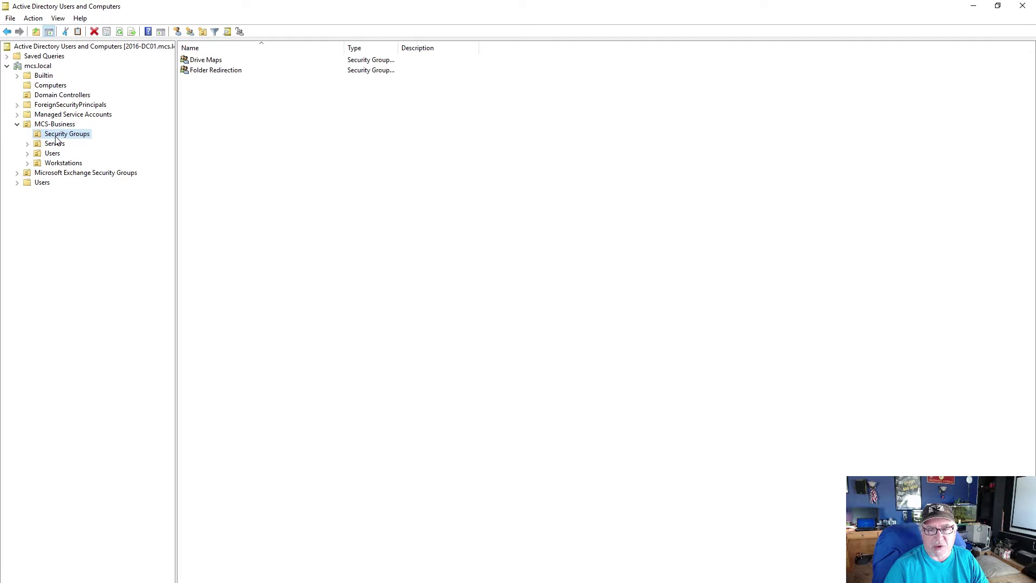
{"action": "left_click", "coordinate": [53, 145]}
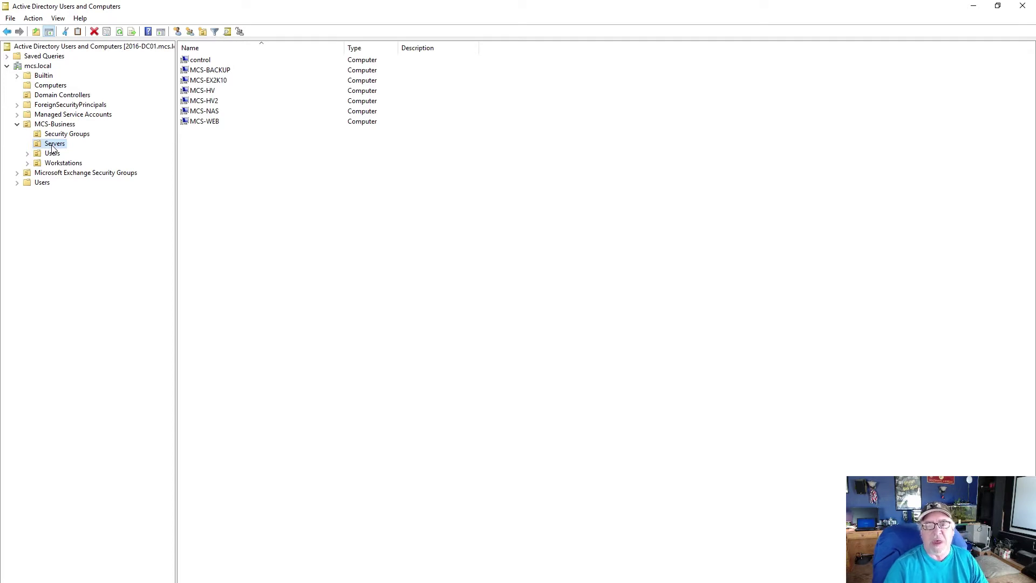
{"action": "left_click", "coordinate": [55, 155]}
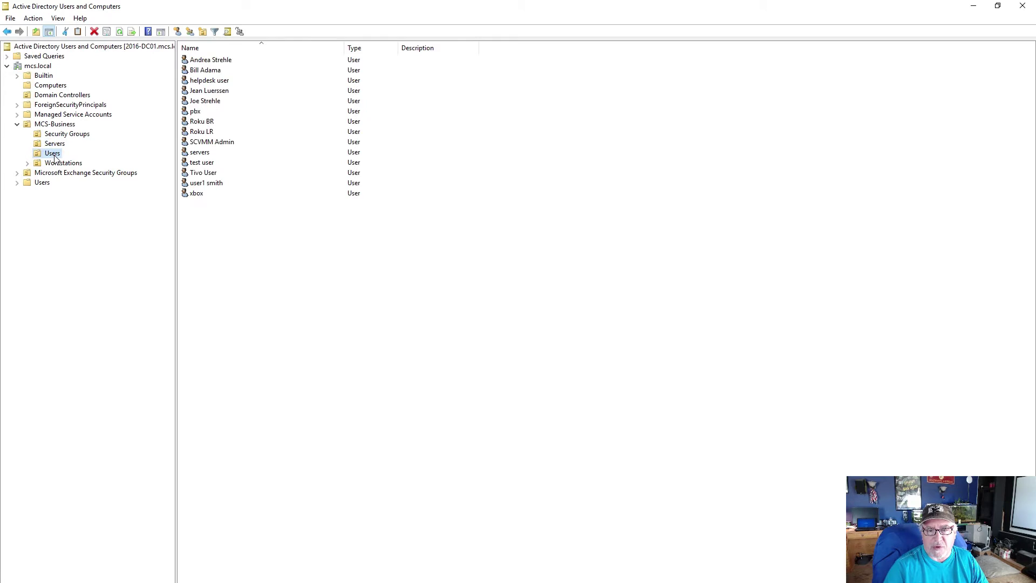
{"action": "left_click", "coordinate": [57, 163]}
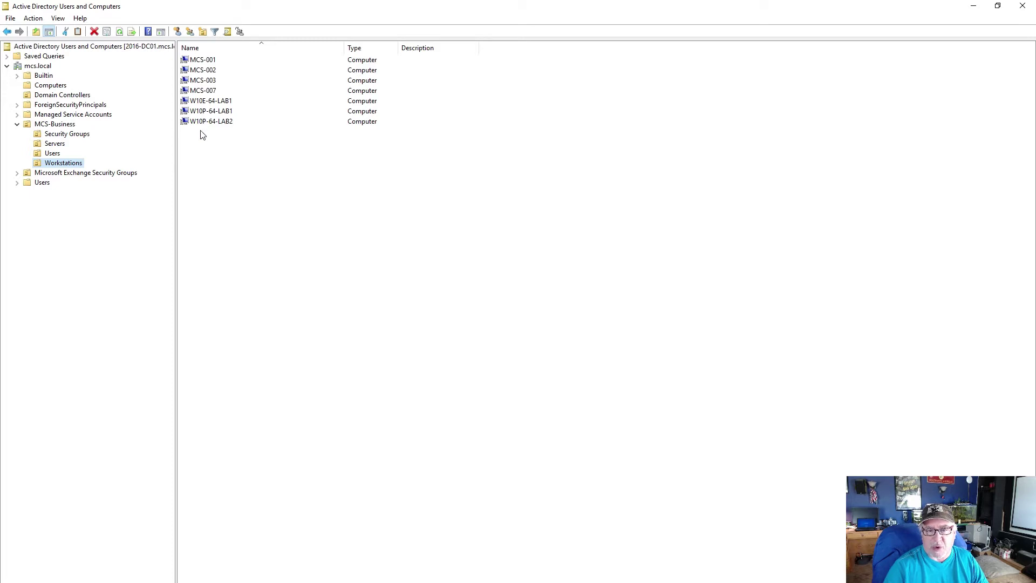
{"action": "left_click", "coordinate": [61, 89]}
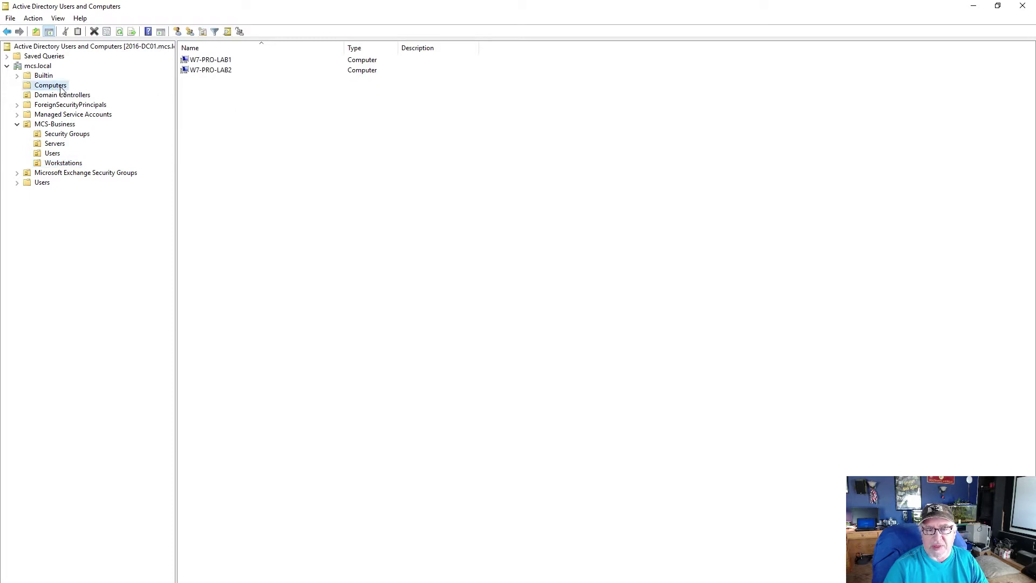
Drag W7-PRO-LAB1 and W7-PRO-LAB2 into the Workstations OU and confirm the move
{"action": "left_click", "coordinate": [203, 60]}
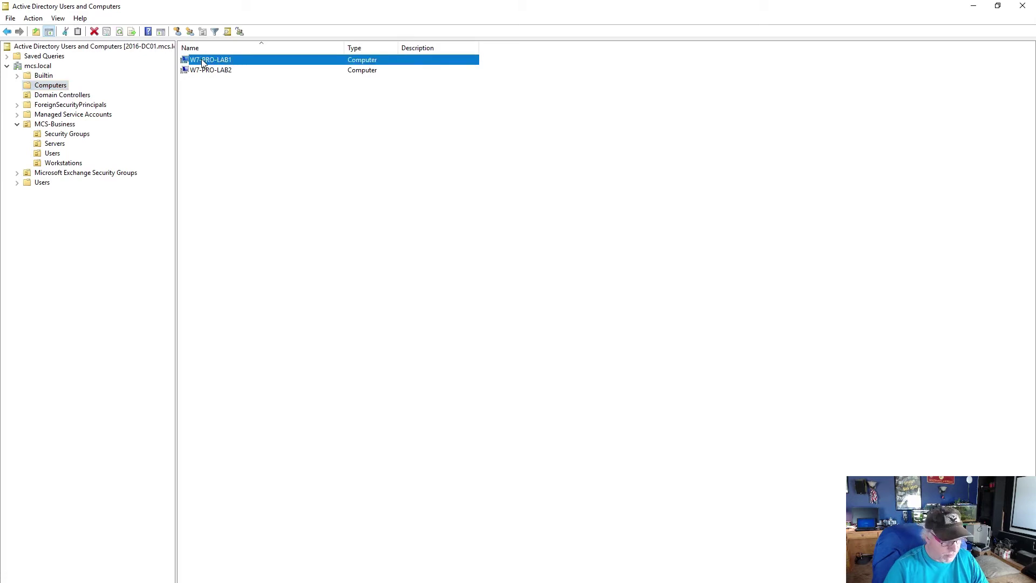
{"action": "left_click", "coordinate": [207, 71], "text": "shift"}
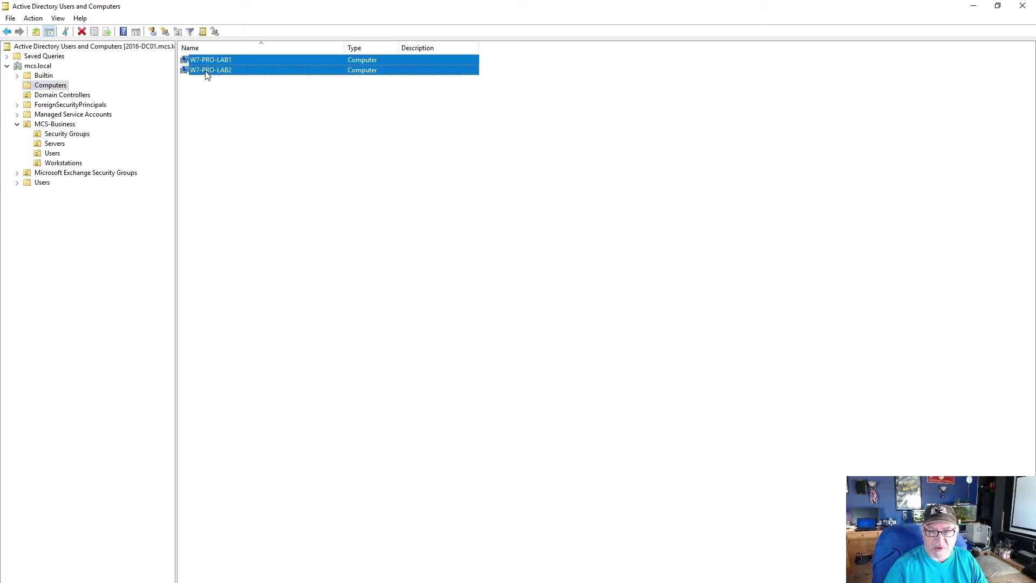
{"action": "left_click_drag", "start_coordinate": [211, 70], "coordinate": [81, 164]}
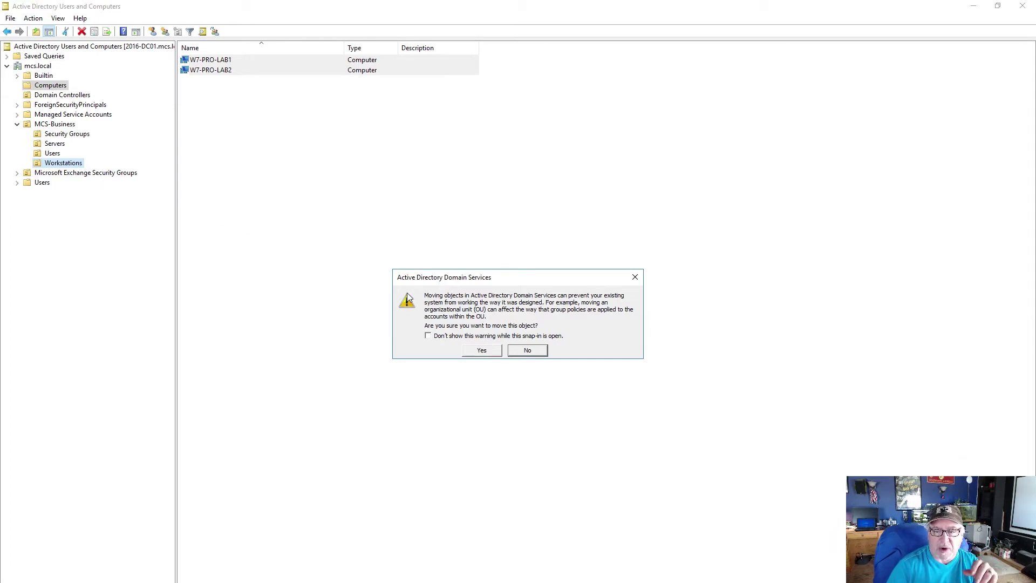
{"action": "left_click", "coordinate": [481, 352]}
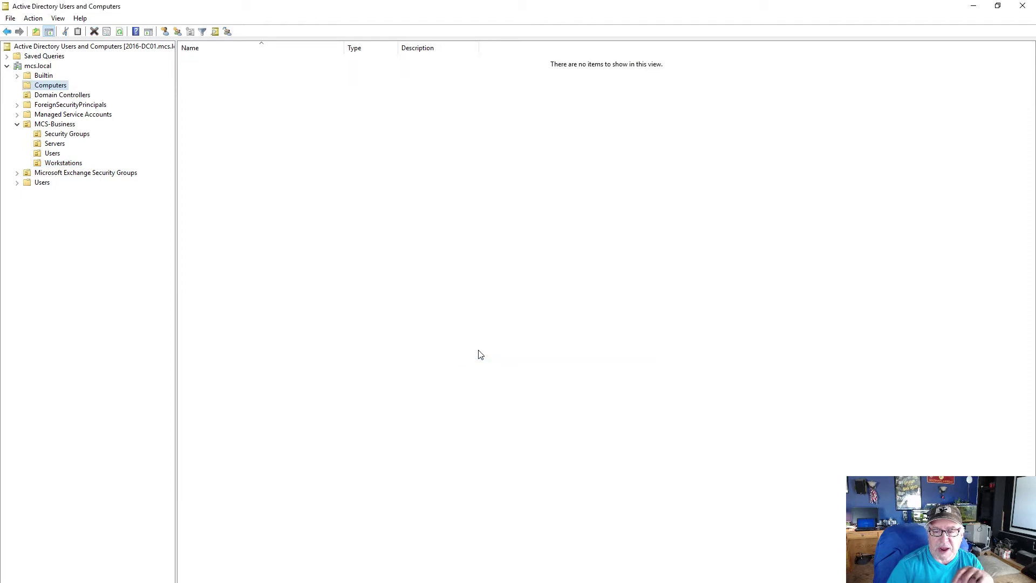
{"action": "left_click", "coordinate": [63, 163]}
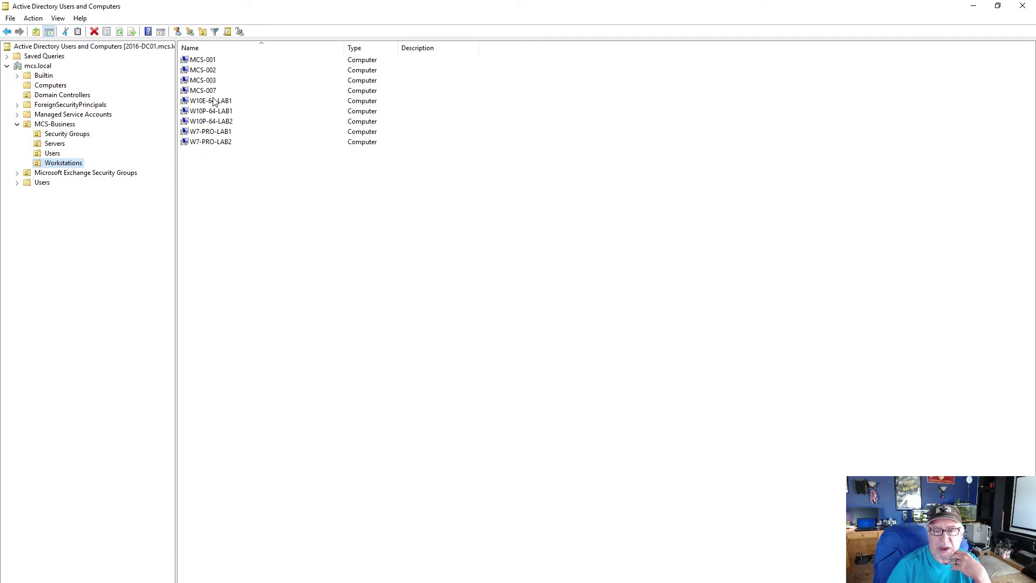
Verify W7-PRO-LAB2's properties show Windows 7 Professional and Domain Computers membership, then close them
{"action": "left_click", "coordinate": [210, 143]}
{"action": "right_click", "coordinate": [209, 142]}
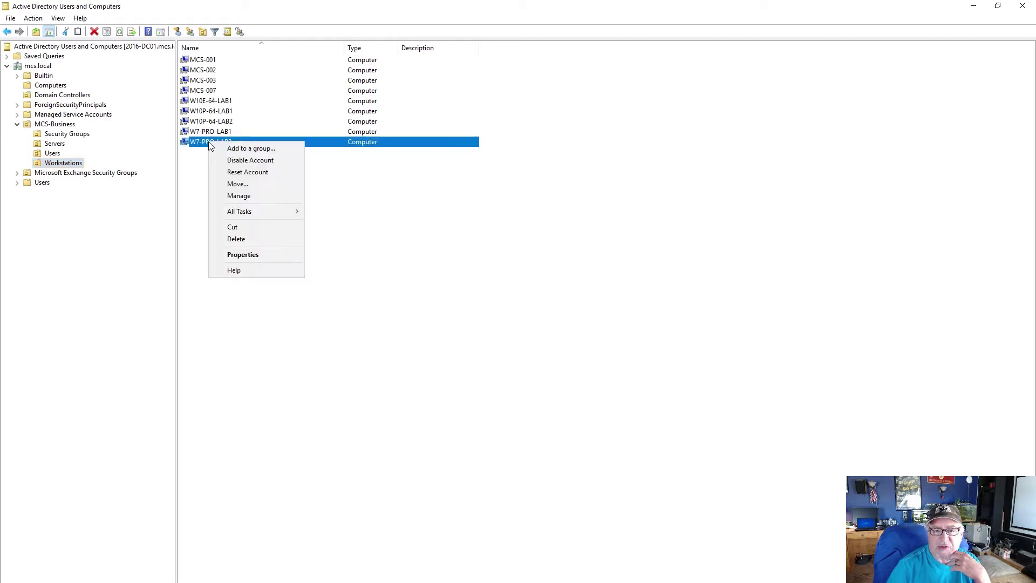
{"action": "left_click", "coordinate": [263, 255]}
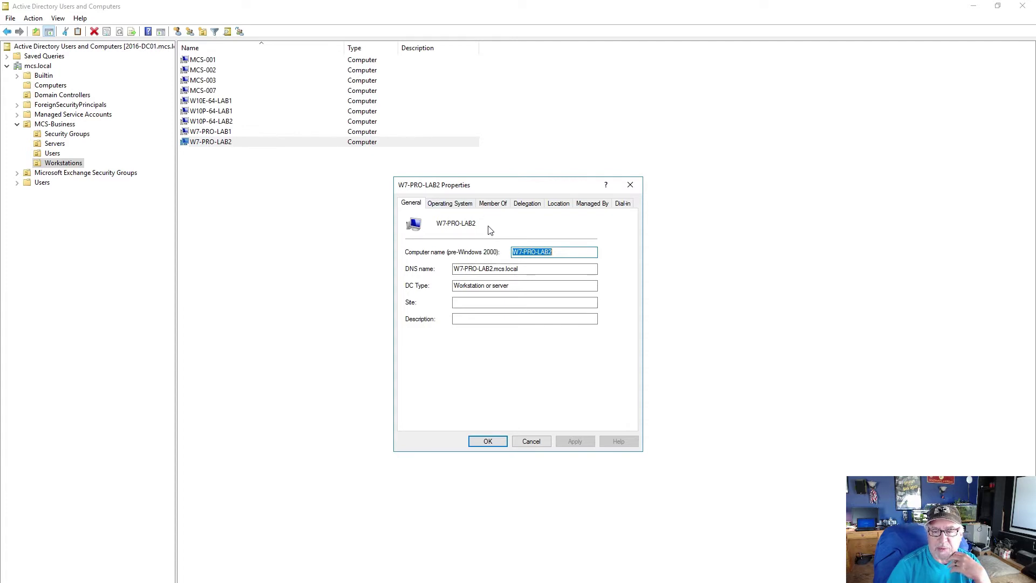
{"action": "left_click", "coordinate": [450, 205]}
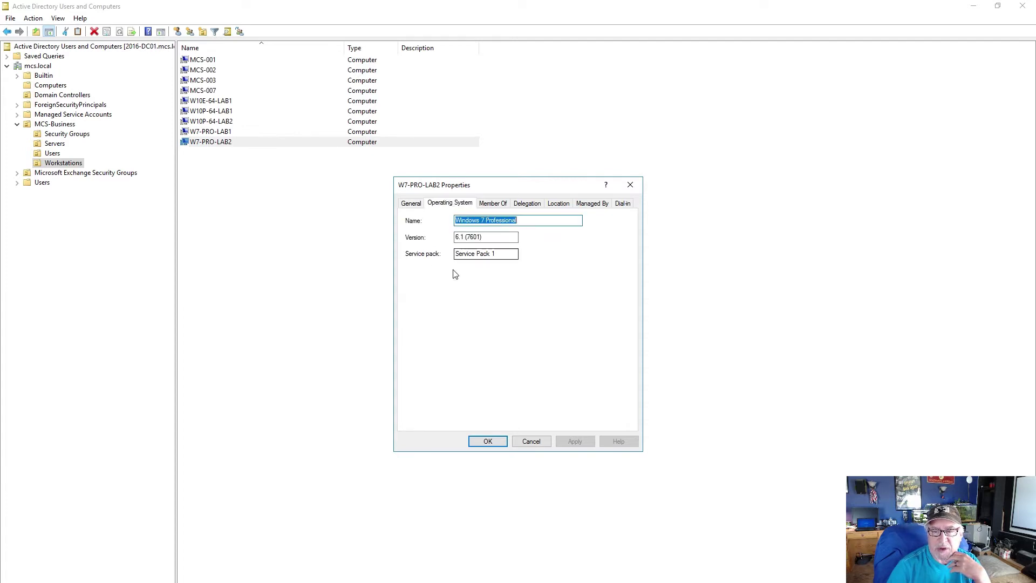
{"action": "left_click", "coordinate": [501, 207]}
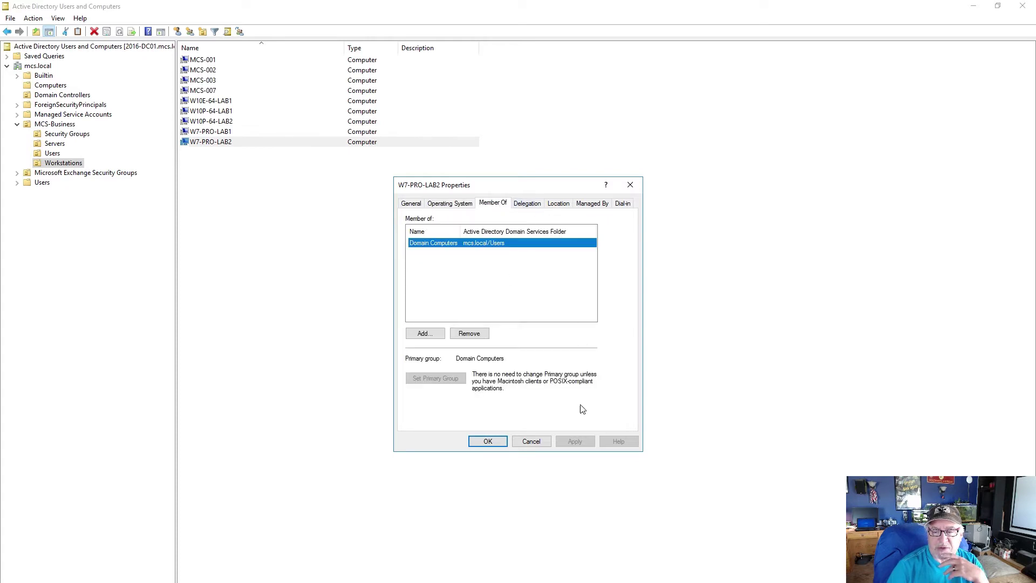
{"action": "left_click", "coordinate": [541, 440]}
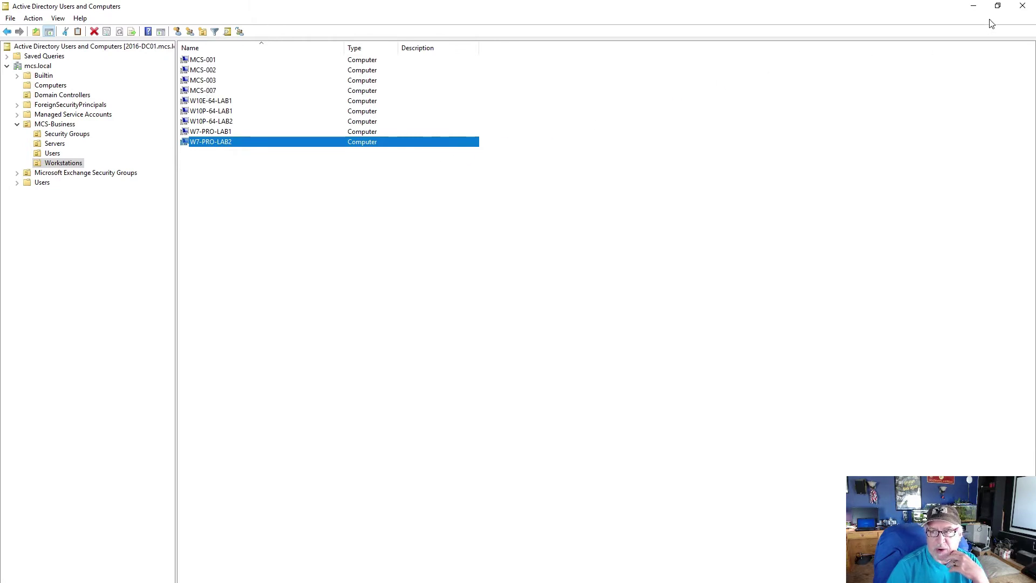
Review the lab machines' Host (A) records in the mcs.local forward lookup zone in DNS Manager
{"action": "left_click", "coordinate": [1022, 6]}
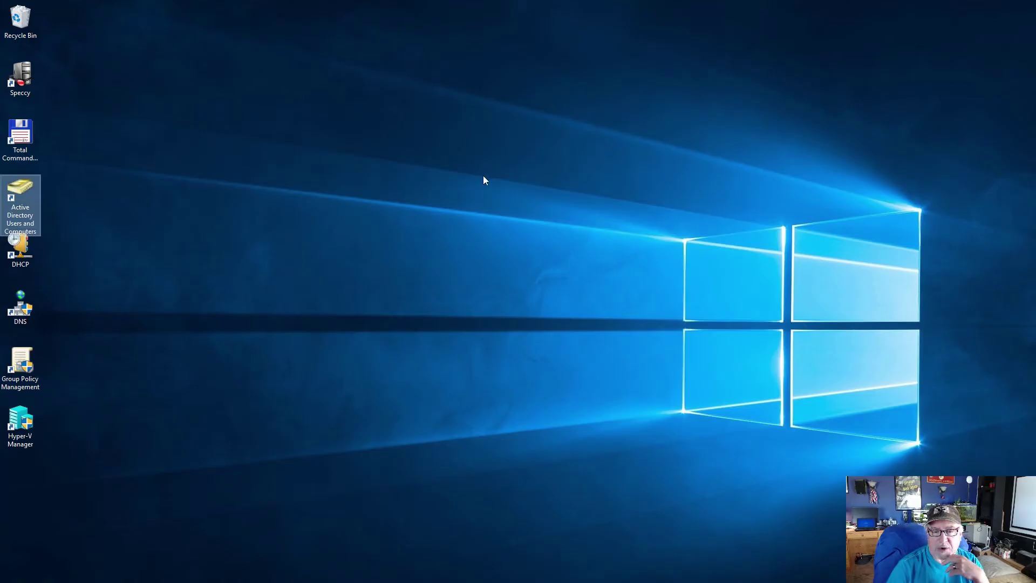
{"action": "double_click", "coordinate": [20, 311]}
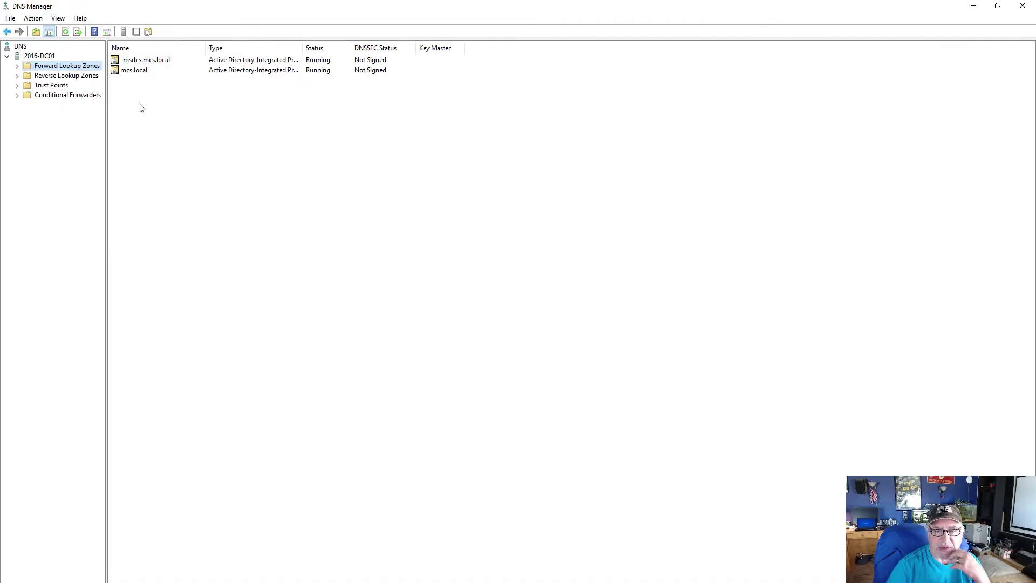
{"action": "left_click", "coordinate": [17, 66]}
{"action": "left_click", "coordinate": [52, 79]}
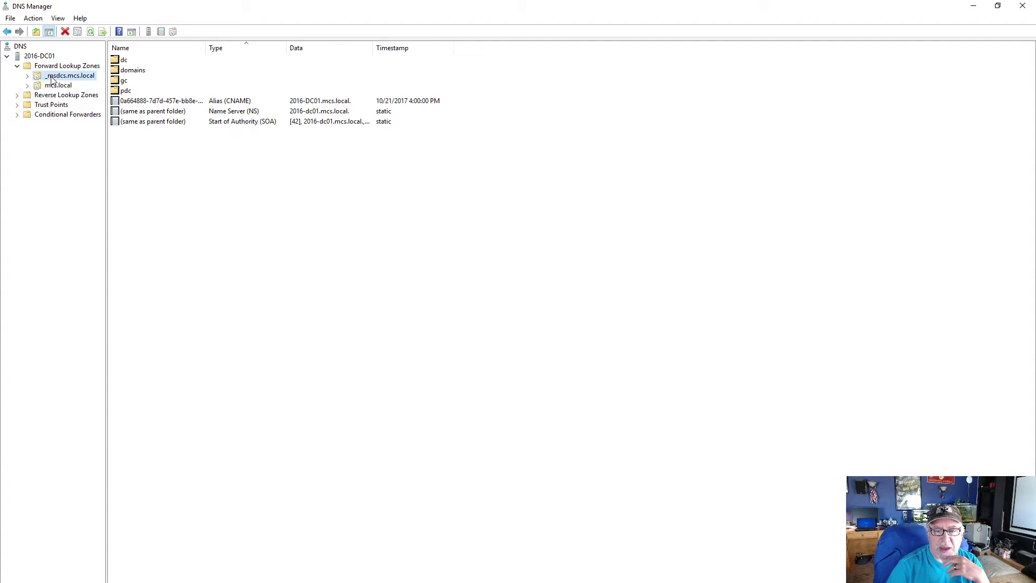
{"action": "left_click", "coordinate": [49, 86]}
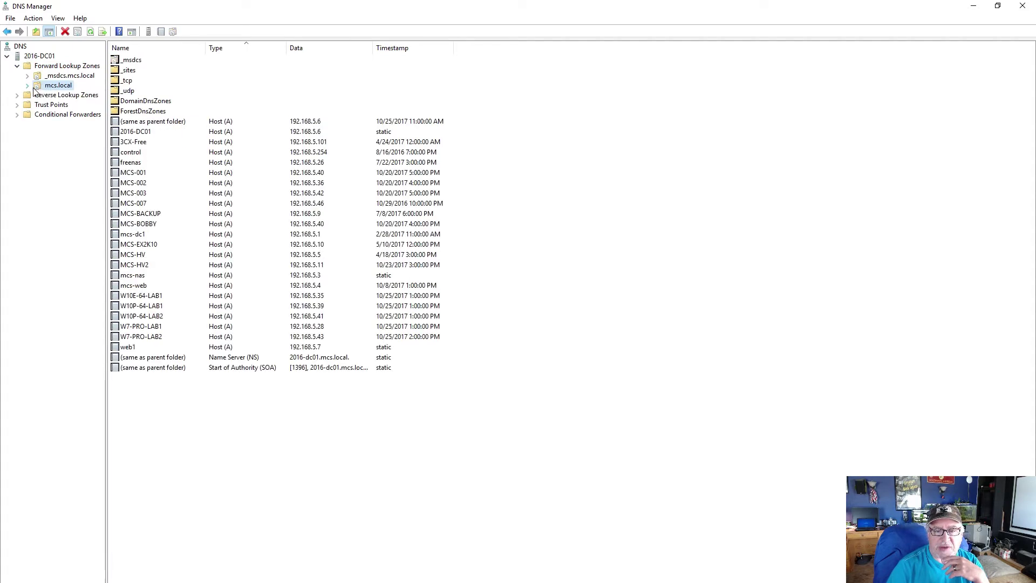
{"action": "left_click", "coordinate": [27, 87]}
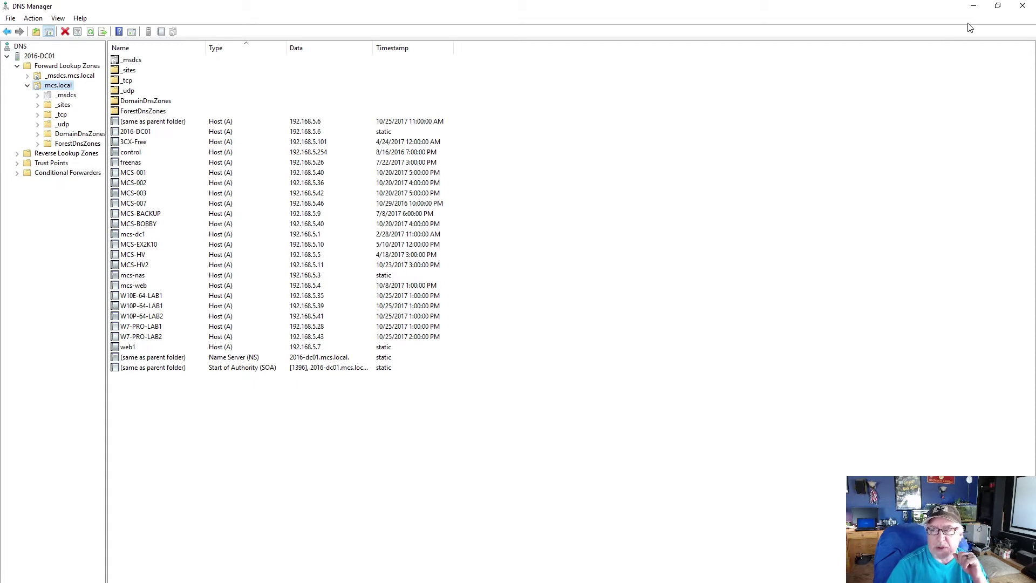
{"action": "left_click", "coordinate": [1022, 6]}
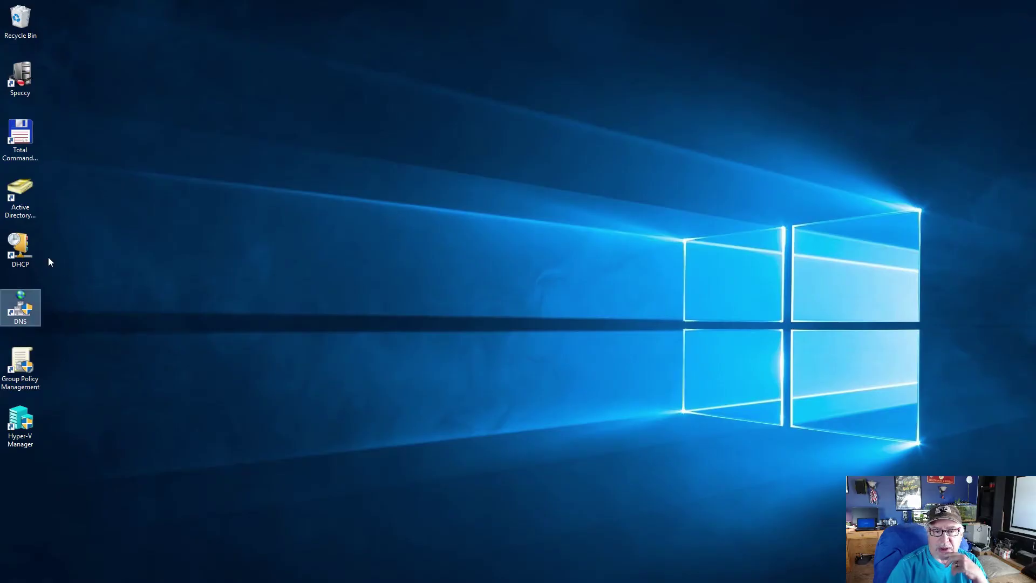
Open the maximized DHCP console and view the 192.168.5.0 MCS scope's 192.168.5.26–192.168.5.99 address pool
{"action": "double_click", "coordinate": [27, 251]}
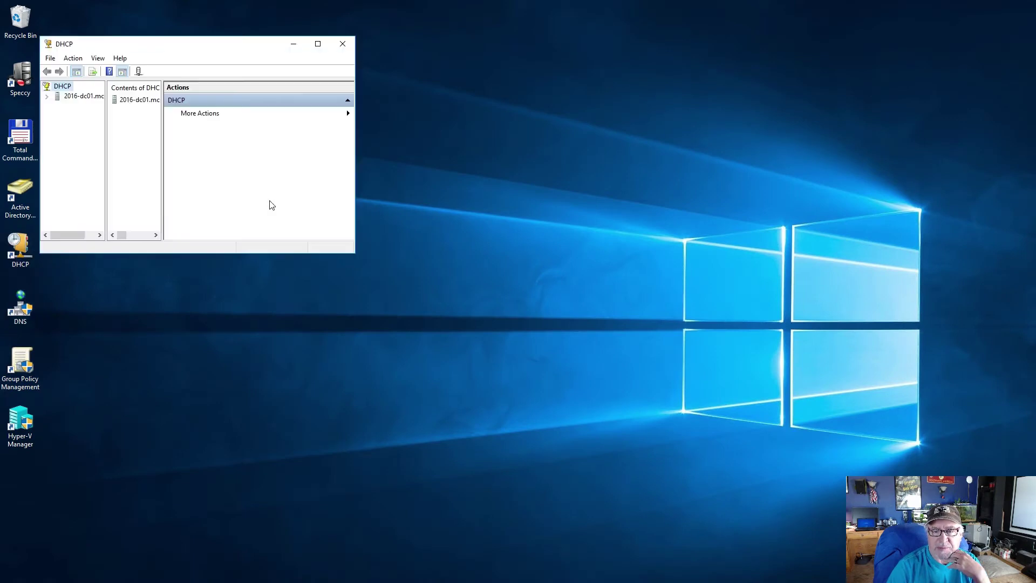
{"action": "left_click", "coordinate": [318, 43]}
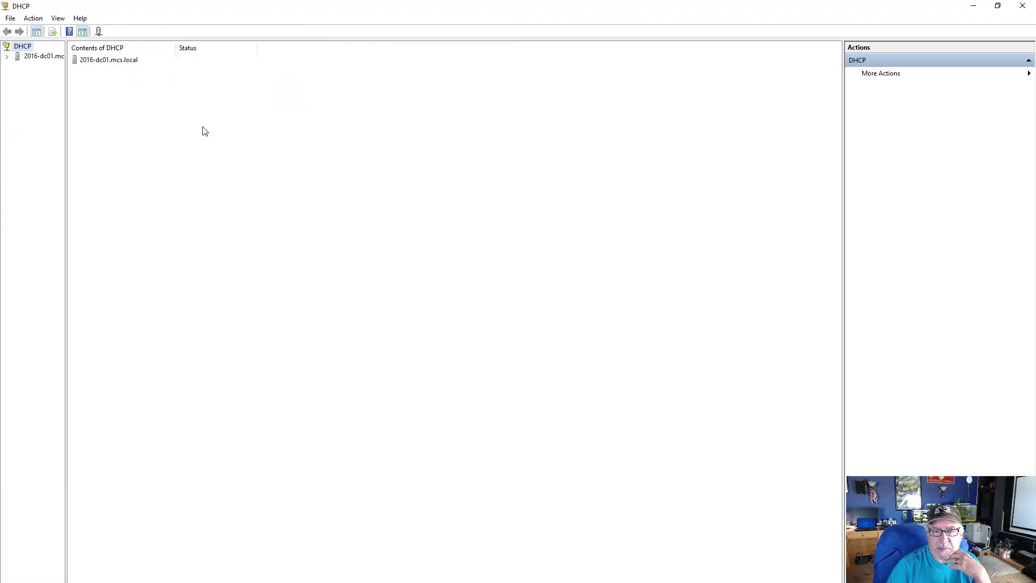
{"action": "double_click", "coordinate": [23, 57]}
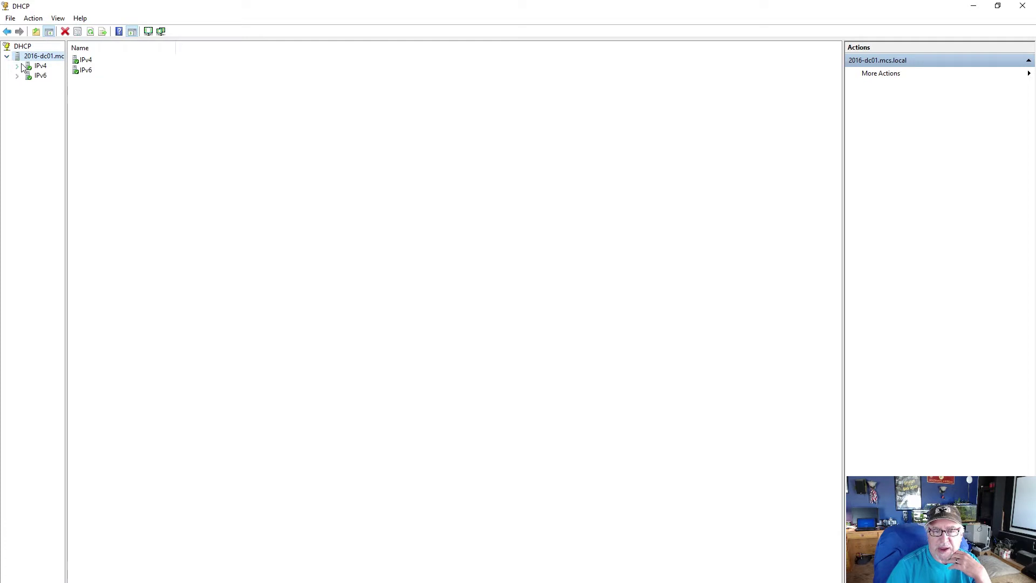
{"action": "left_click_drag", "start_coordinate": [65, 152], "coordinate": [132, 153]}
{"action": "double_click", "coordinate": [39, 66]}
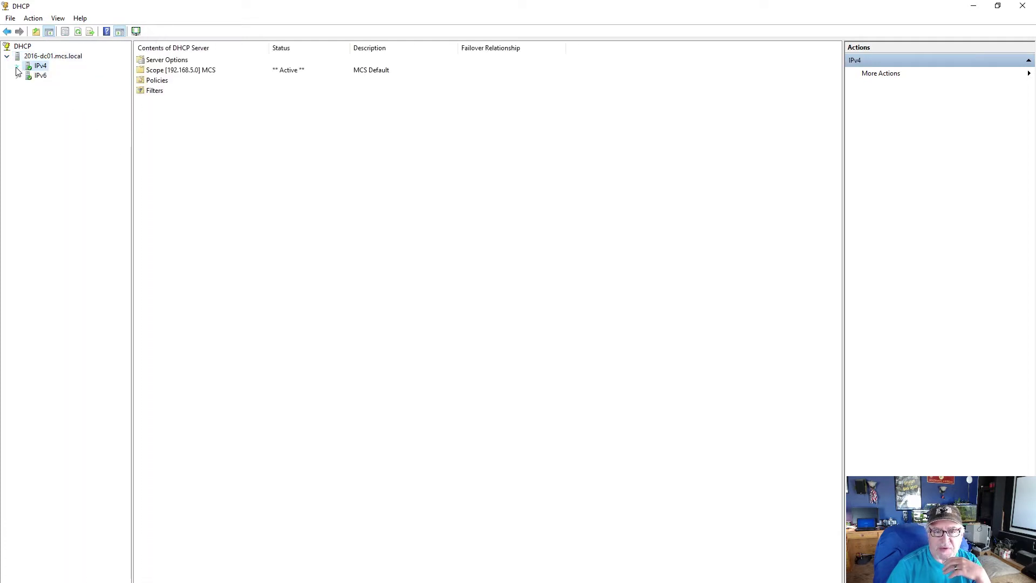
{"action": "left_click", "coordinate": [28, 87]}
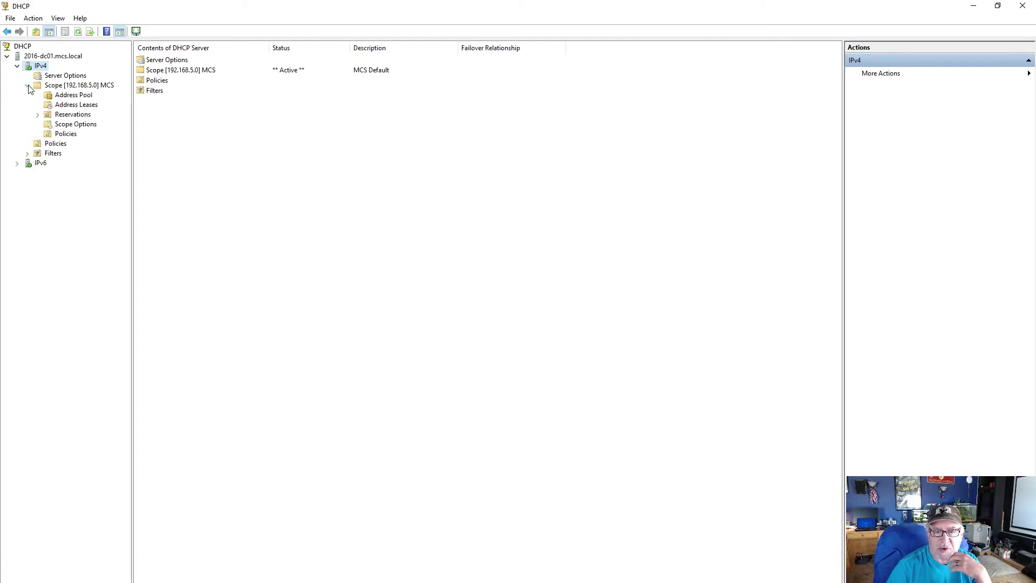
{"action": "left_click", "coordinate": [69, 86]}
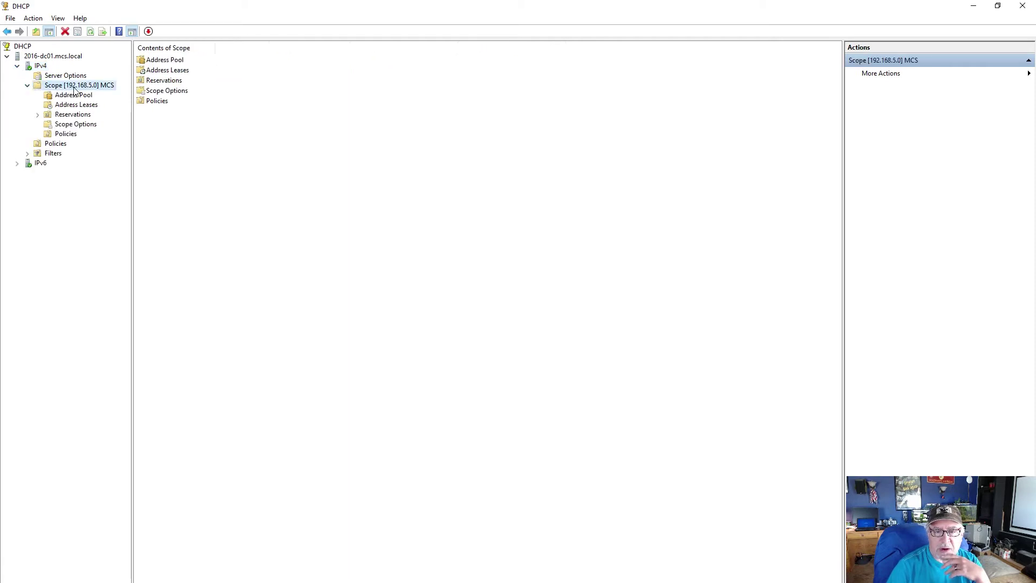
{"action": "left_click", "coordinate": [88, 97]}
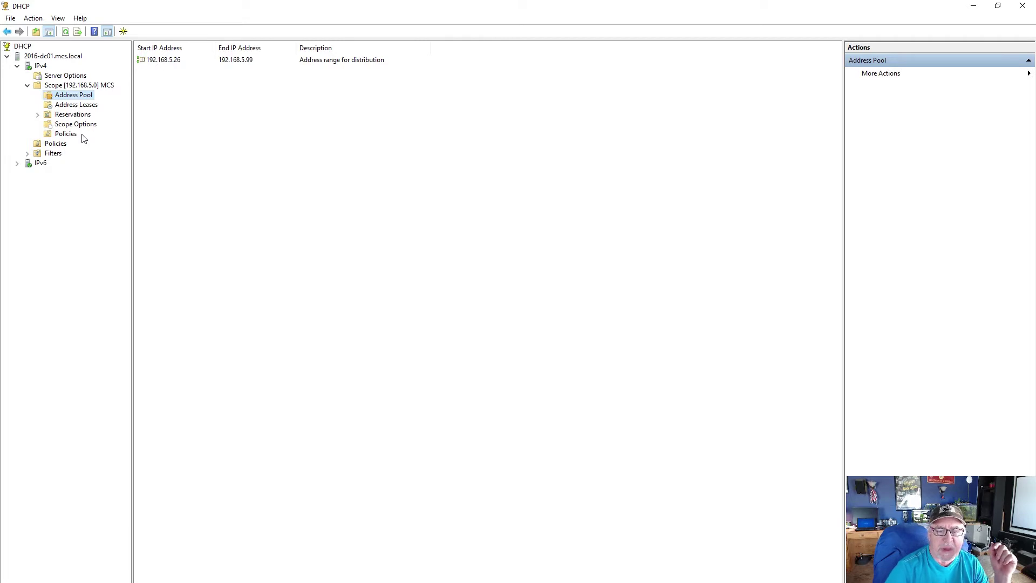
Inspect the scope options, including 006 DNS Servers and 015 DNS Domain Name
{"action": "left_click", "coordinate": [75, 125]}
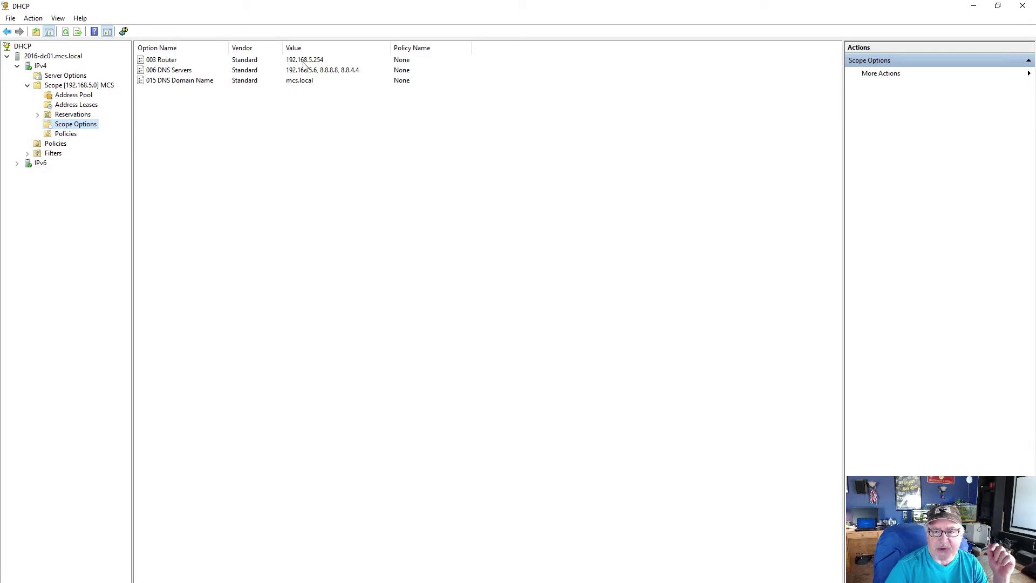
{"action": "left_click", "coordinate": [165, 74]}
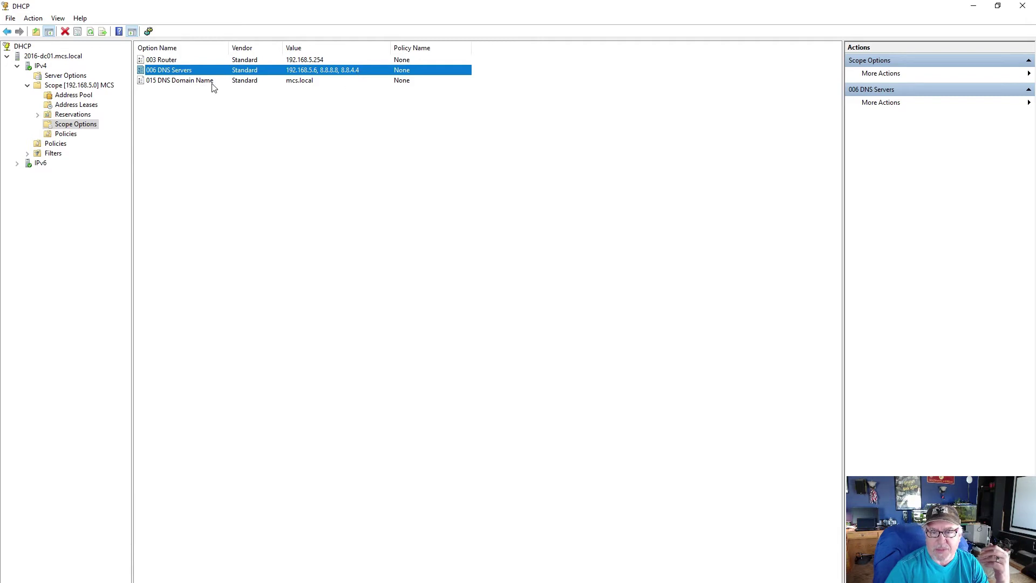
{"action": "left_click", "coordinate": [175, 88]}
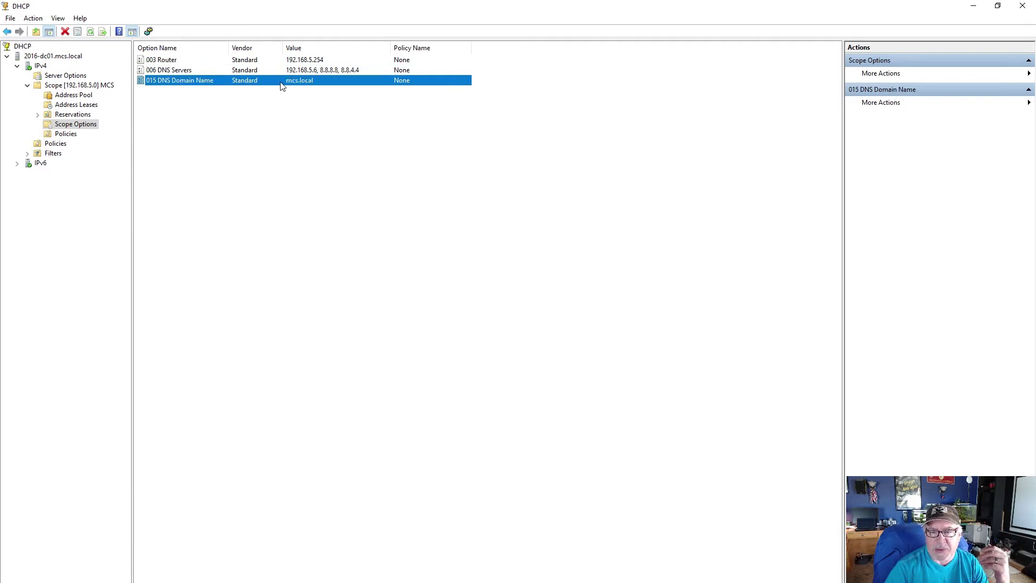
{"action": "right_click", "coordinate": [225, 172]}
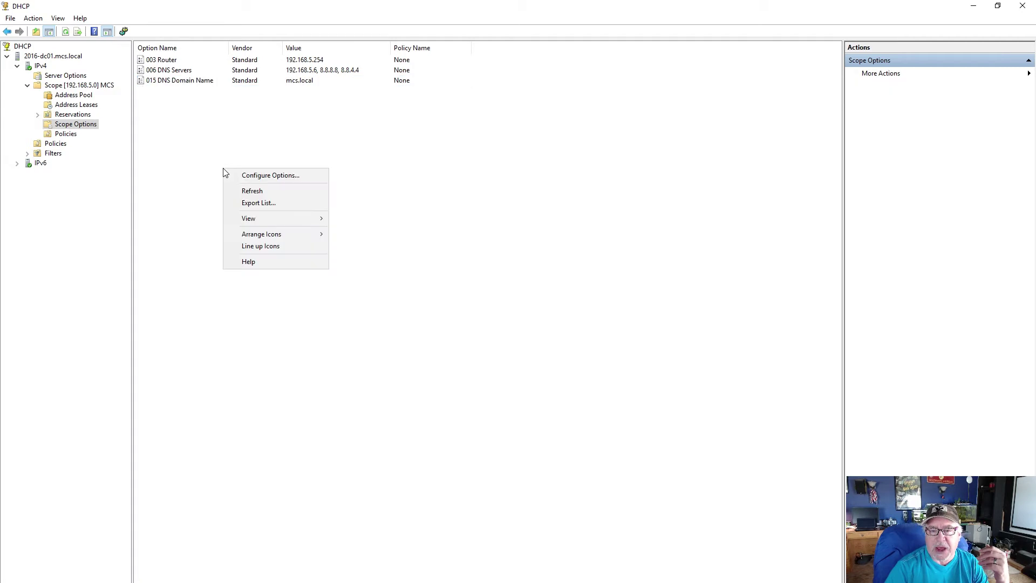
{"action": "left_click", "coordinate": [260, 175]}
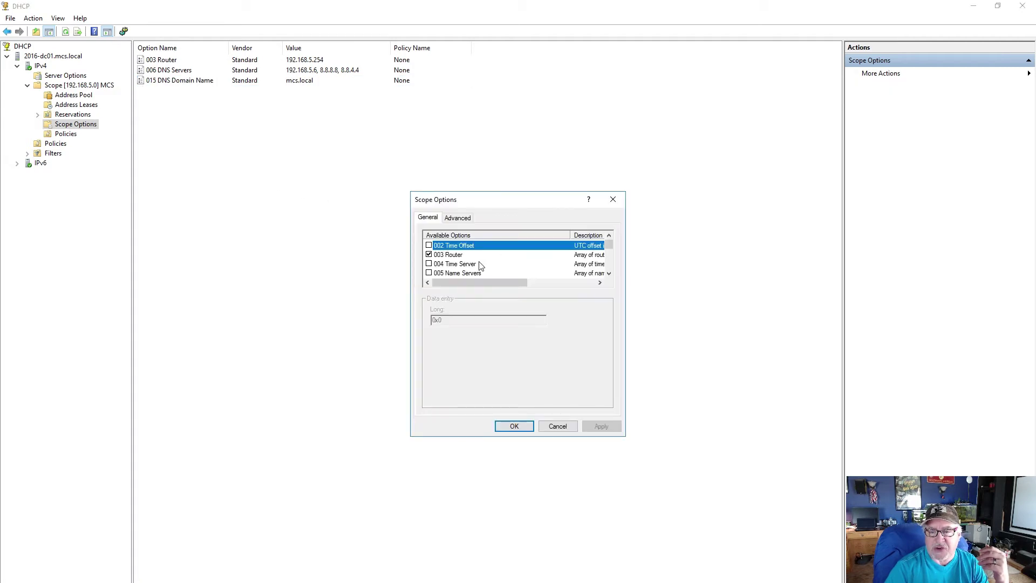
{"action": "scroll", "coordinate": [480, 264], "scroll_direction": "down", "scroll_amount": 1}
{"action": "scroll", "coordinate": [481, 265], "scroll_direction": "down", "scroll_amount": 1}
{"action": "scroll", "coordinate": [481, 265], "scroll_direction": "down", "scroll_amount": 1}
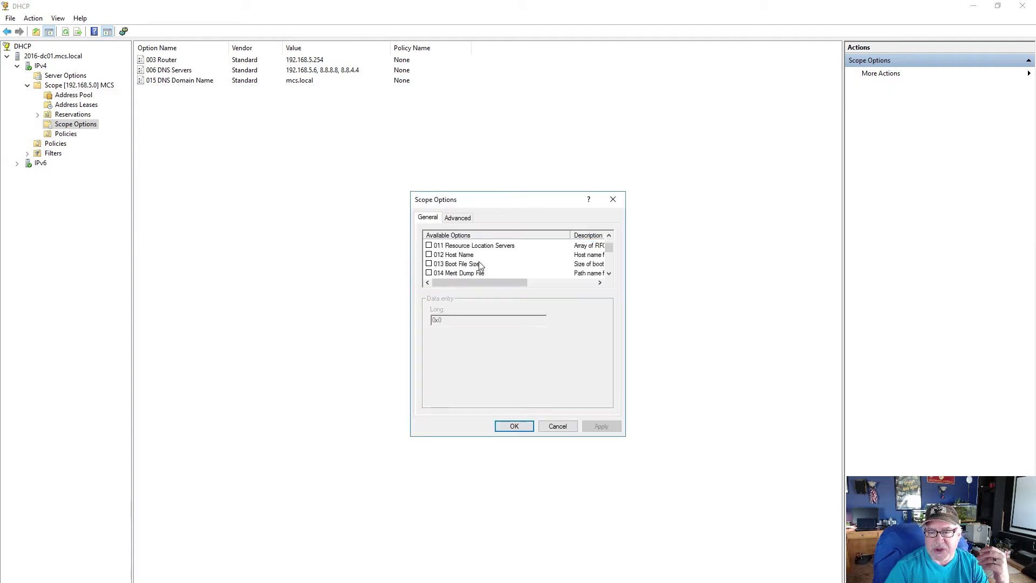
{"action": "scroll", "coordinate": [480, 265], "scroll_direction": "down", "scroll_amount": 5}
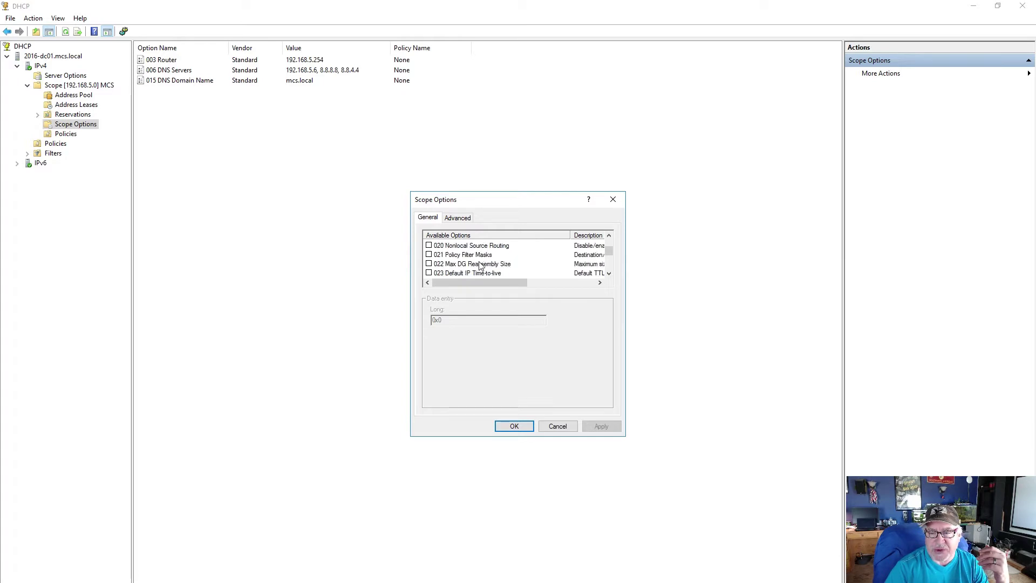
{"action": "scroll", "coordinate": [480, 265], "scroll_direction": "down", "scroll_amount": 3}
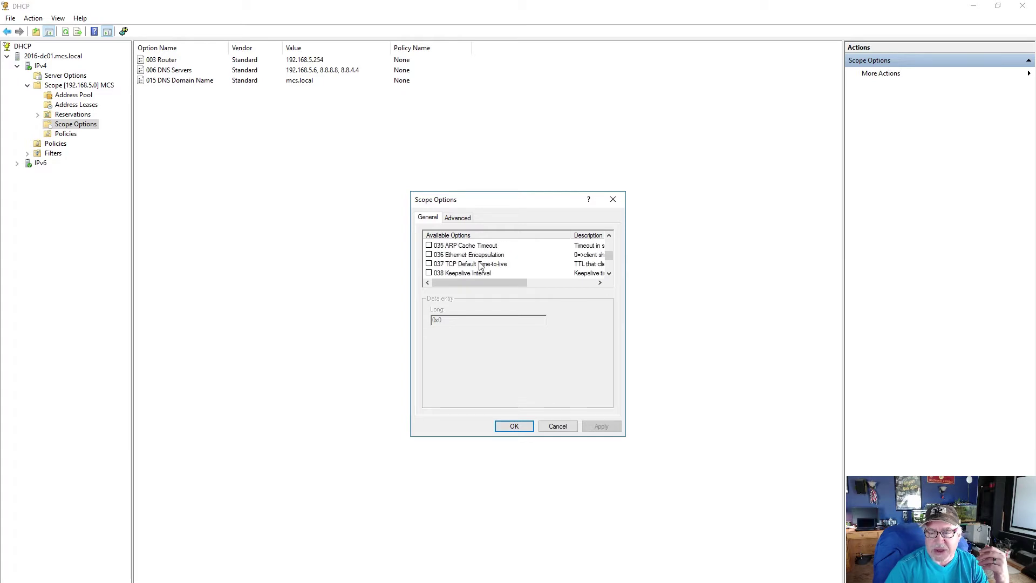
{"action": "scroll", "coordinate": [480, 265], "scroll_direction": "down", "scroll_amount": 2}
{"action": "scroll", "coordinate": [481, 265], "scroll_direction": "down", "scroll_amount": 9}
{"action": "scroll", "coordinate": [480, 265], "scroll_direction": "down", "scroll_amount": 2}
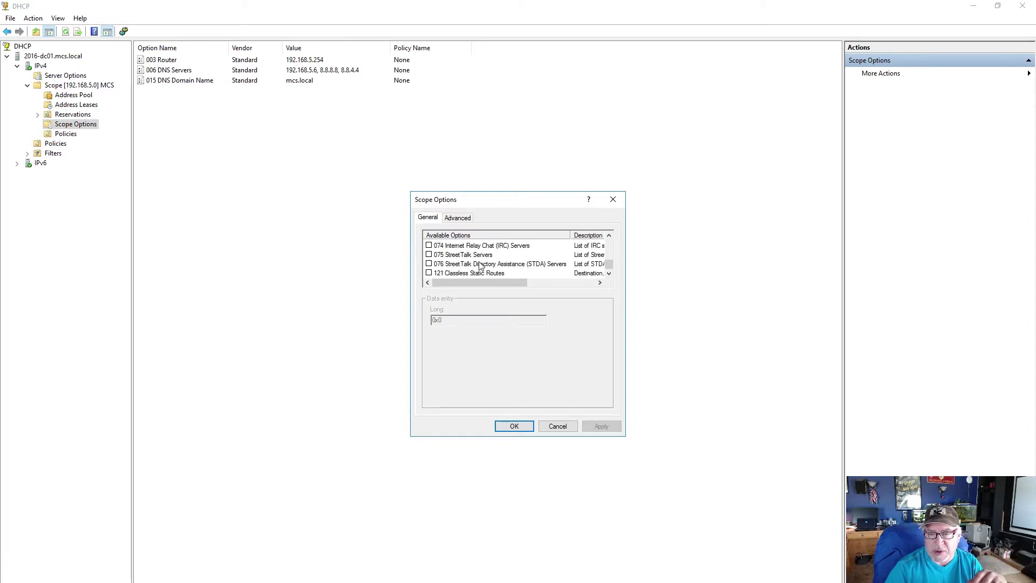
{"action": "scroll", "coordinate": [481, 265], "scroll_direction": "up", "scroll_amount": 3}
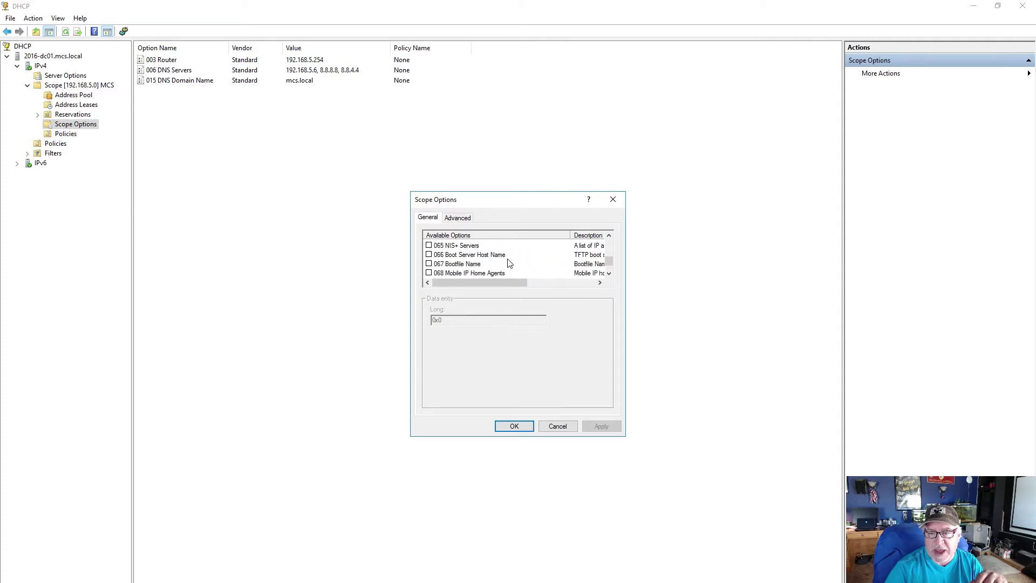
{"action": "left_click", "coordinate": [558, 426]}
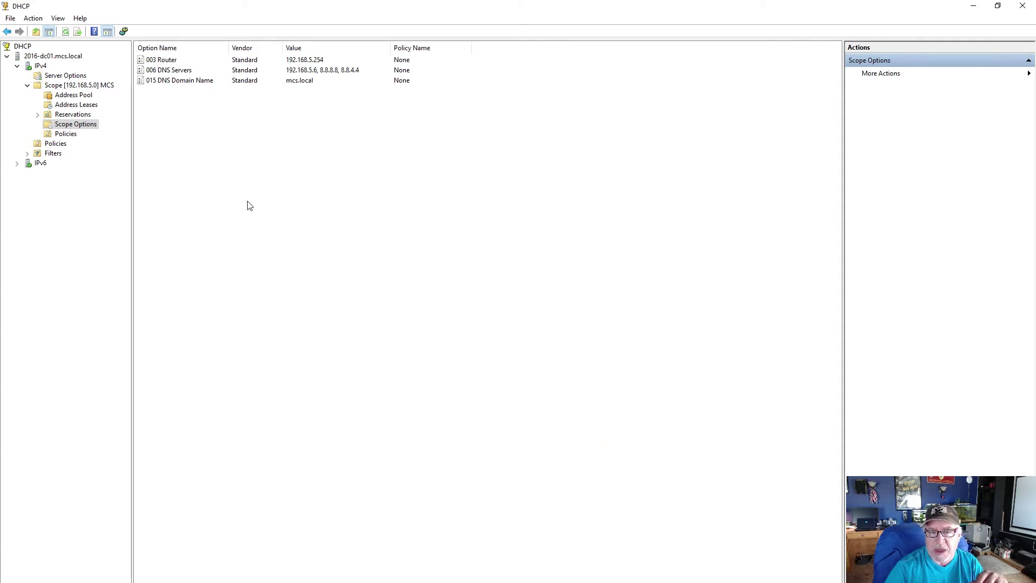
Sort the scope's reservations by IP address, then list its current address leases
{"action": "left_click", "coordinate": [68, 116]}
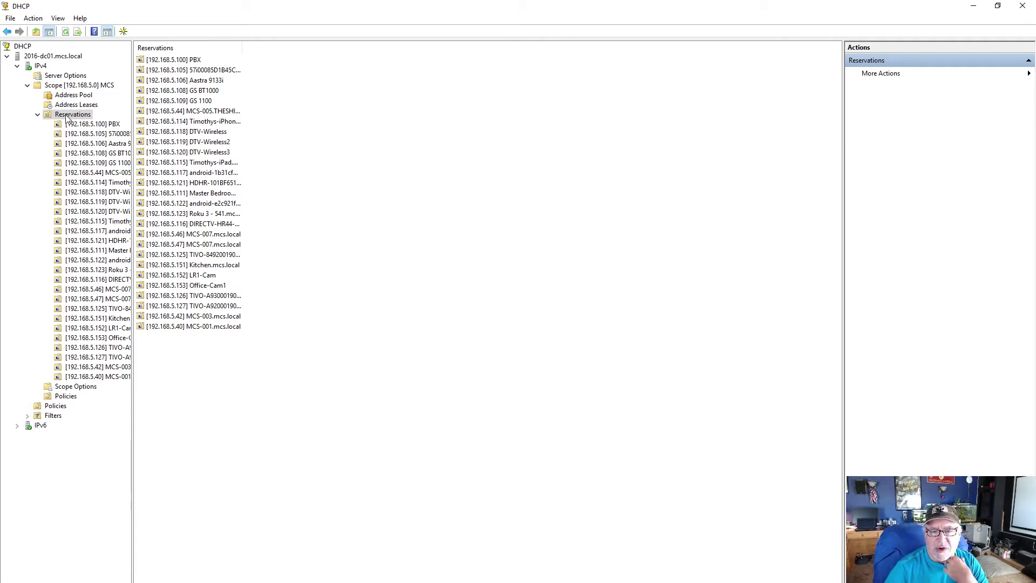
{"action": "left_click", "coordinate": [179, 50]}
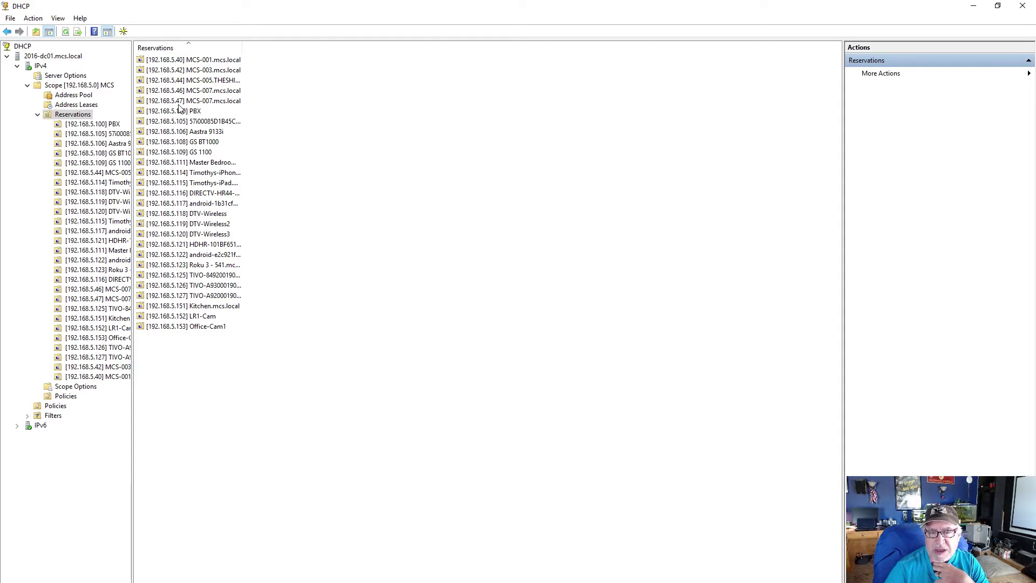
{"action": "left_click", "coordinate": [75, 105]}
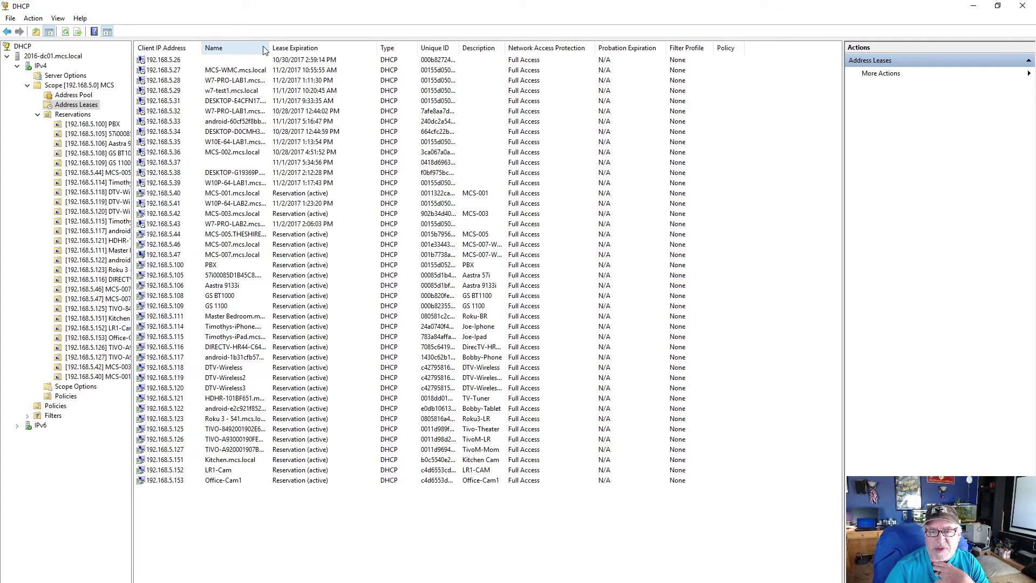
Sort the leases by full name and delete the W10E-64-LAB1 lease at 192.168.5.35
{"action": "left_click_drag", "start_coordinate": [269, 48], "coordinate": [348, 49]}
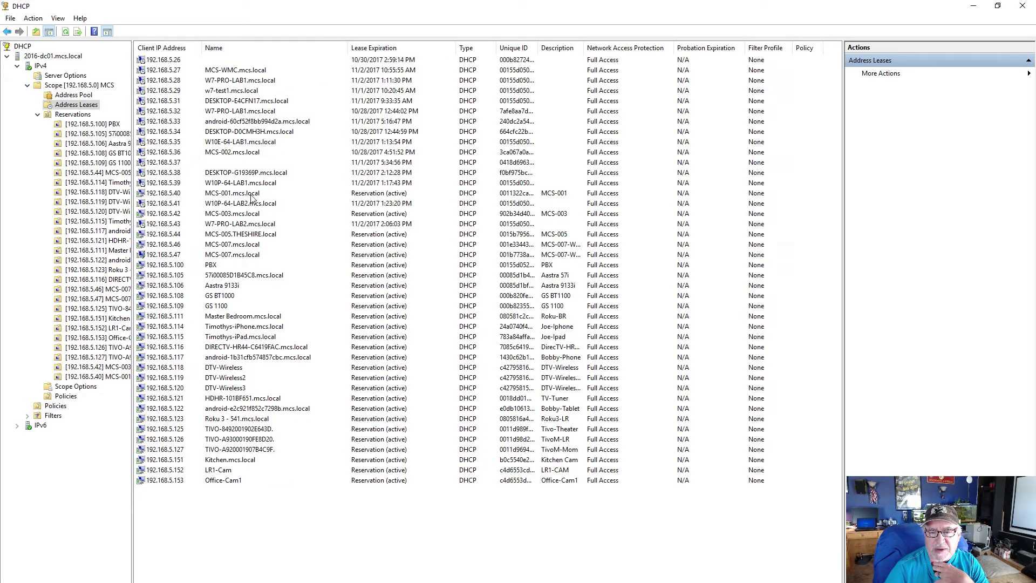
{"action": "left_click", "coordinate": [252, 49]}
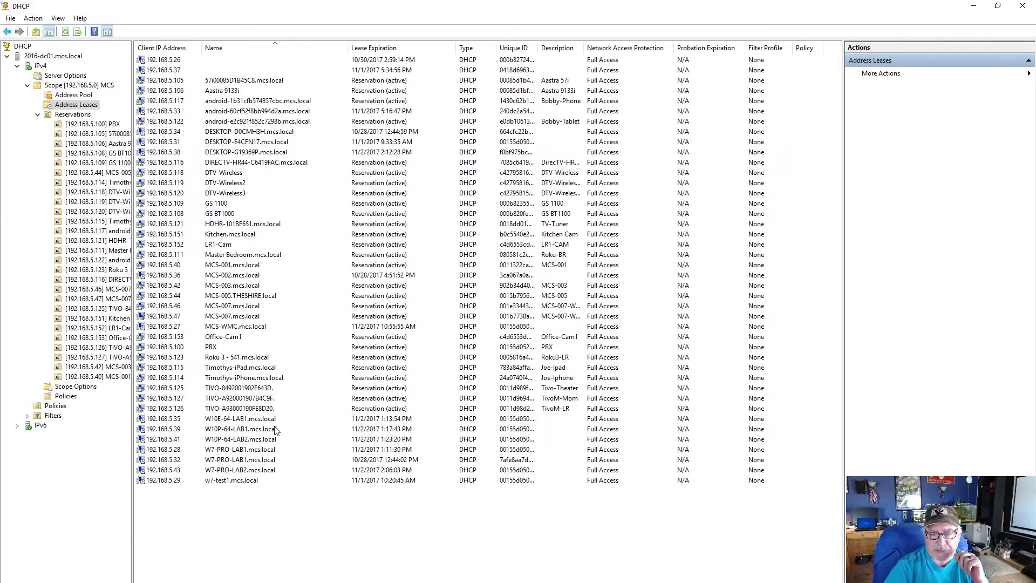
{"action": "left_click", "coordinate": [165, 421]}
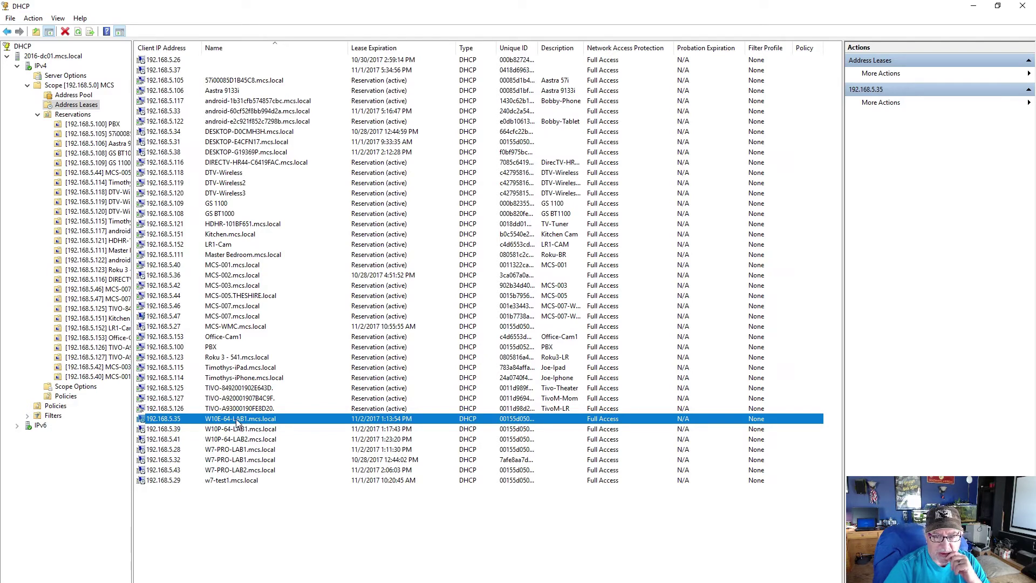
{"action": "right_click", "coordinate": [237, 421]}
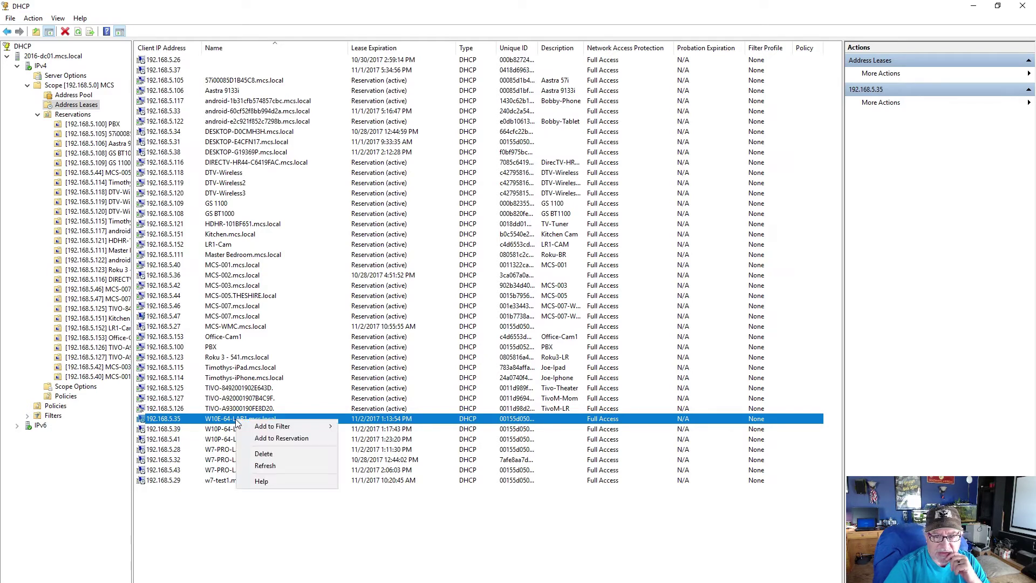
{"action": "left_click", "coordinate": [270, 455]}
{"action": "left_click", "coordinate": [525, 361]}
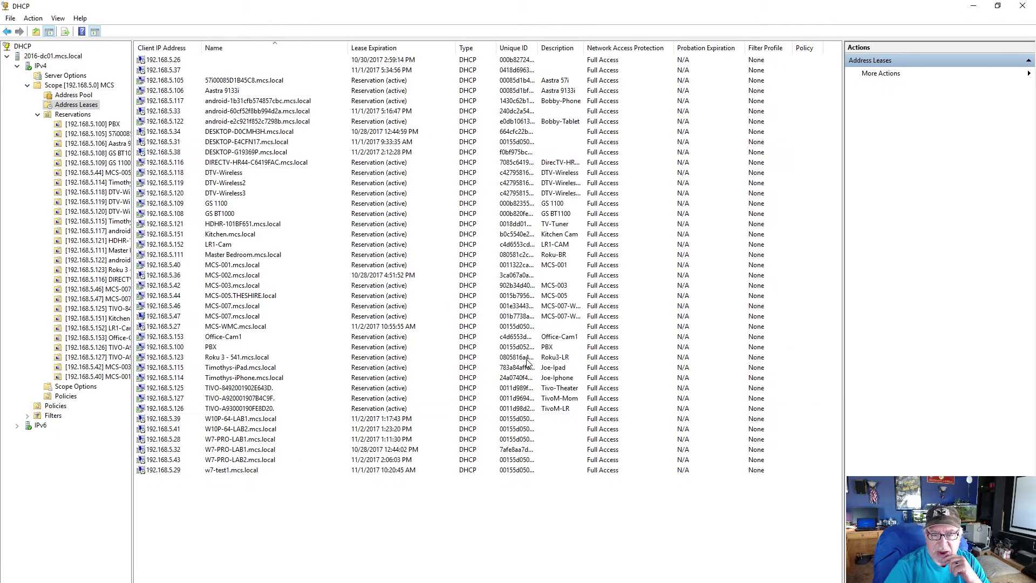
{"action": "left_click", "coordinate": [73, 114]}
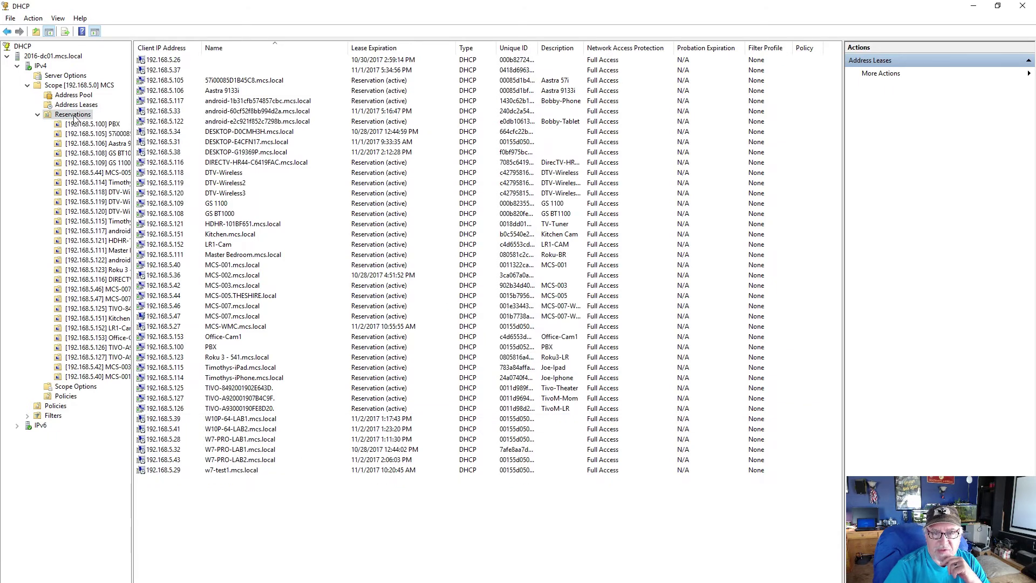
Start a new DHCP reservation, entering a first-draft name and checking the Lansweeper asset list
{"action": "right_click", "coordinate": [74, 116]}
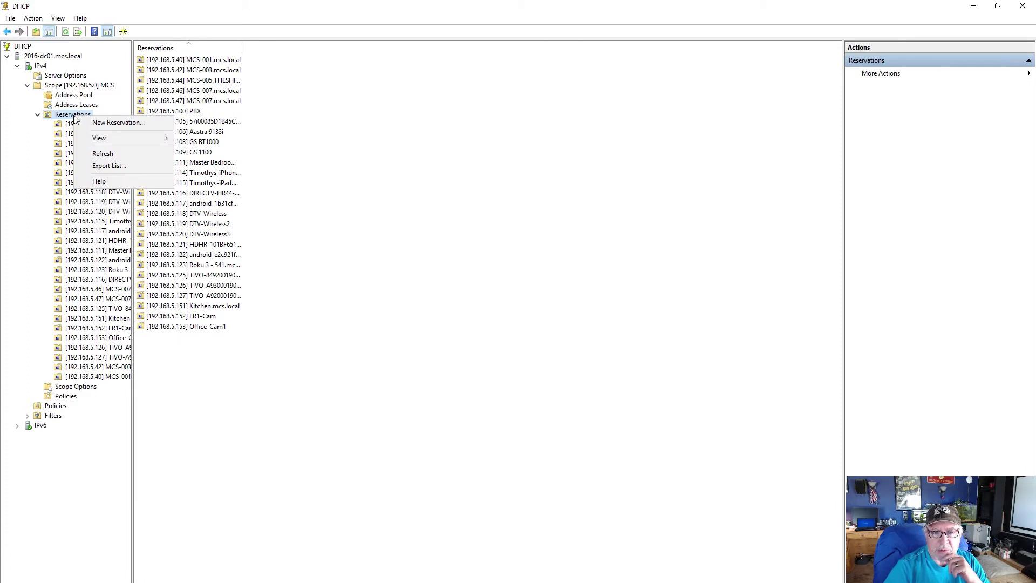
{"action": "left_click", "coordinate": [106, 125]}
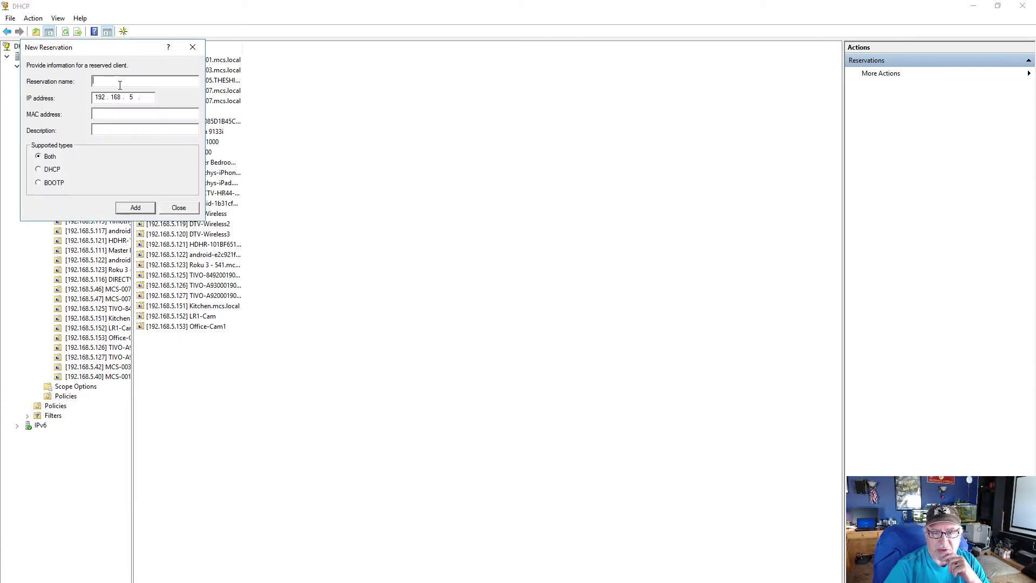
{"action": "type", "text": "W10-E-LAB1"}
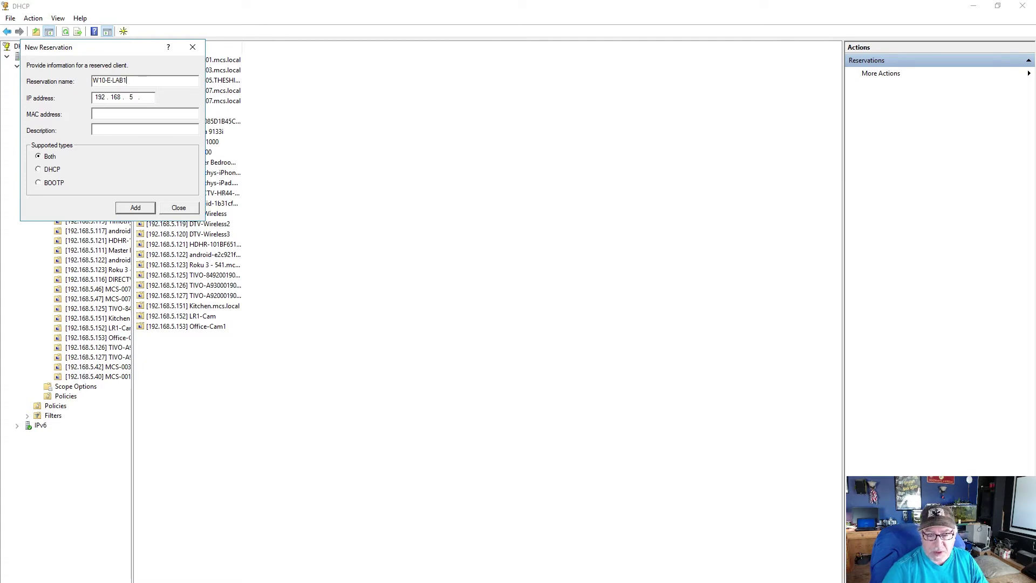
{"action": "key", "text": "alt+Tab"}
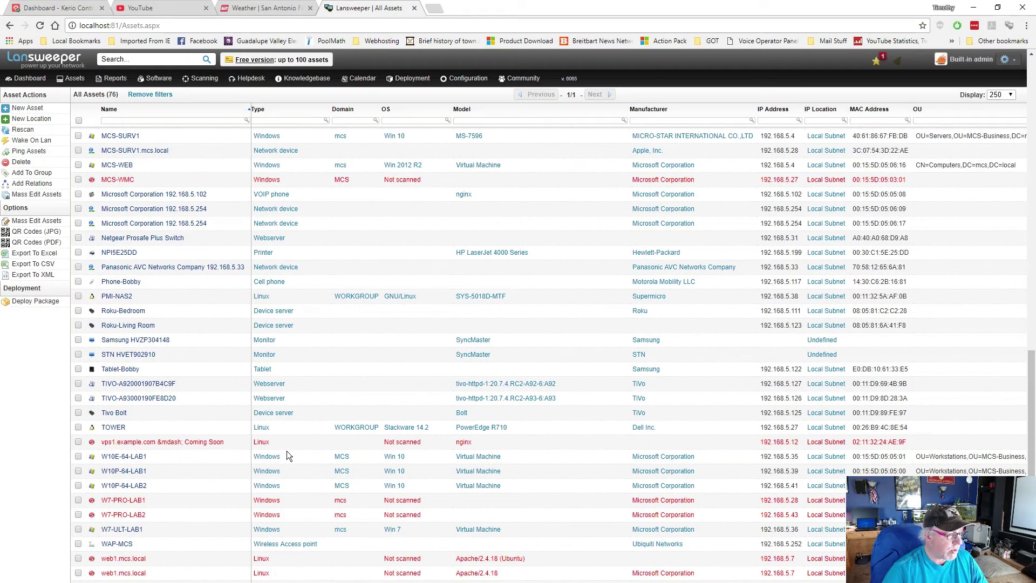
{"action": "mouse_move", "coordinate": [123, 462]}
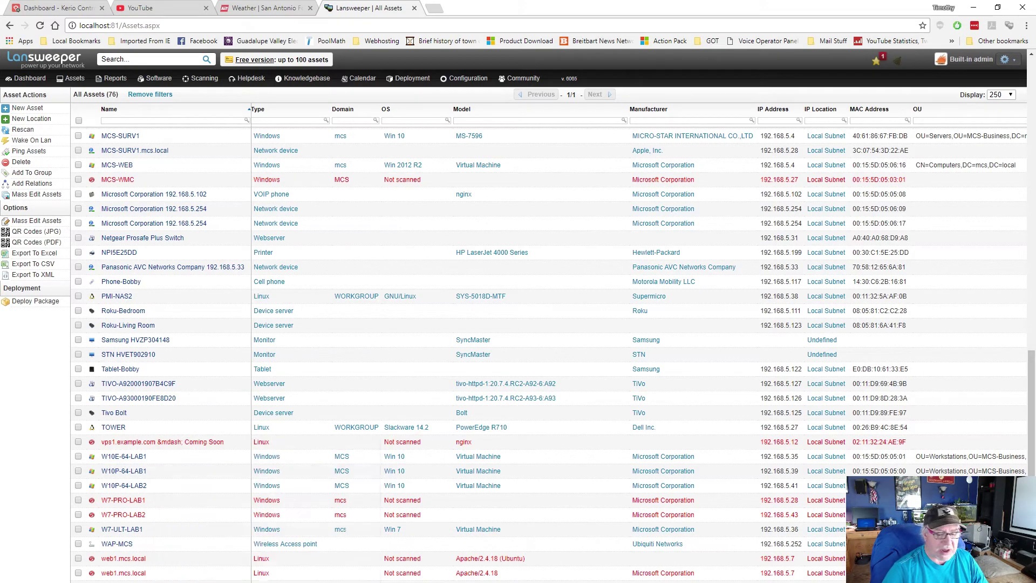
{"action": "key", "text": "alt+Tab"}
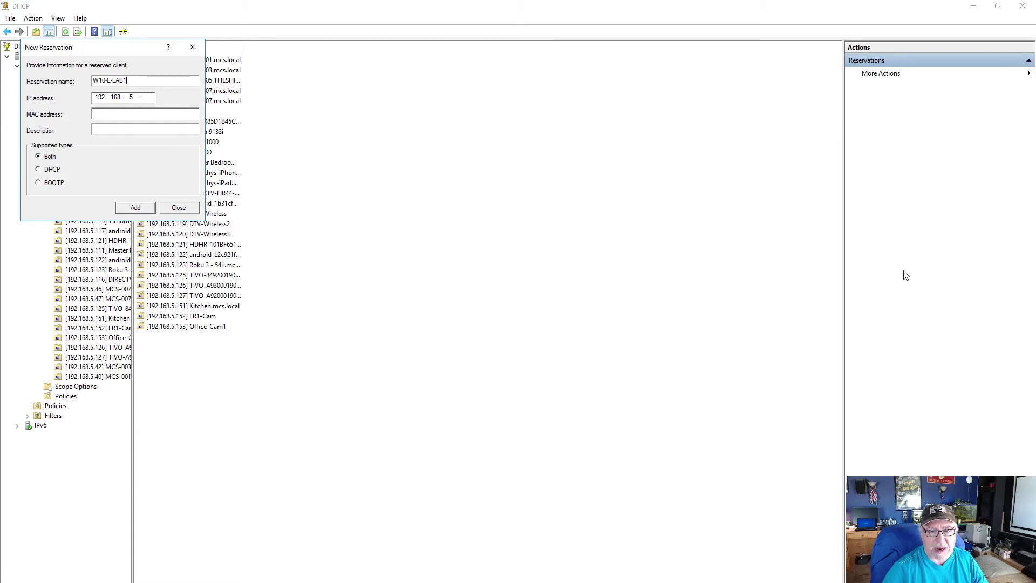
Correct the reservation name to W10E-64-LAB1 and set its IP to 192.168.5.60
{"action": "left_click", "coordinate": [106, 80]}
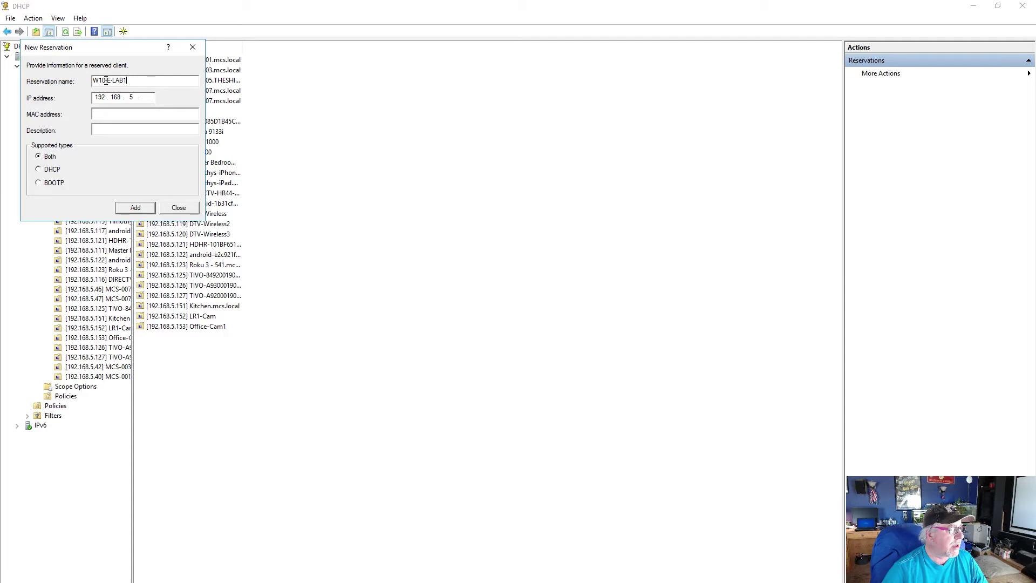
{"action": "key", "text": "BackSpace"}
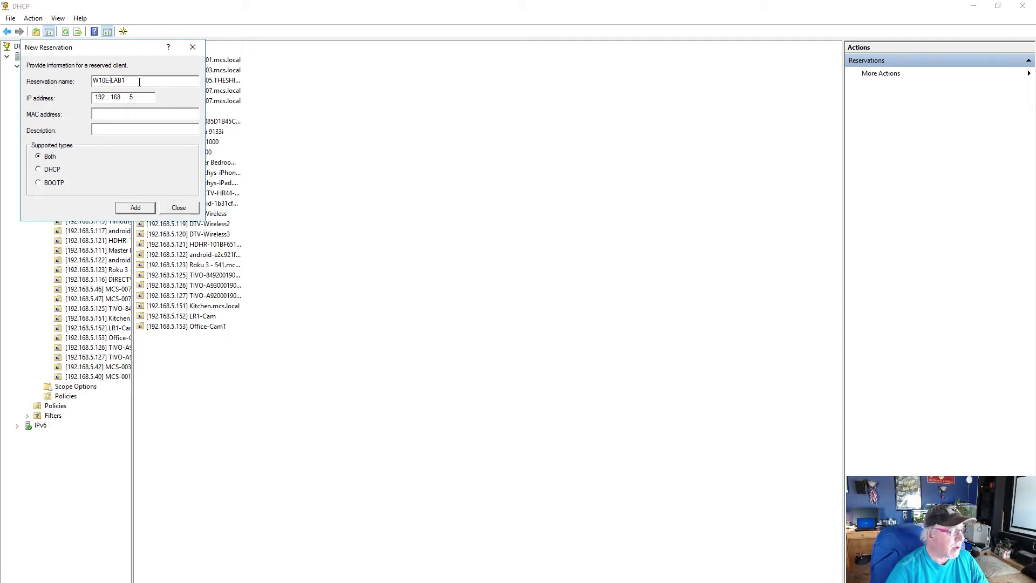
{"action": "type", "text": "64-"}
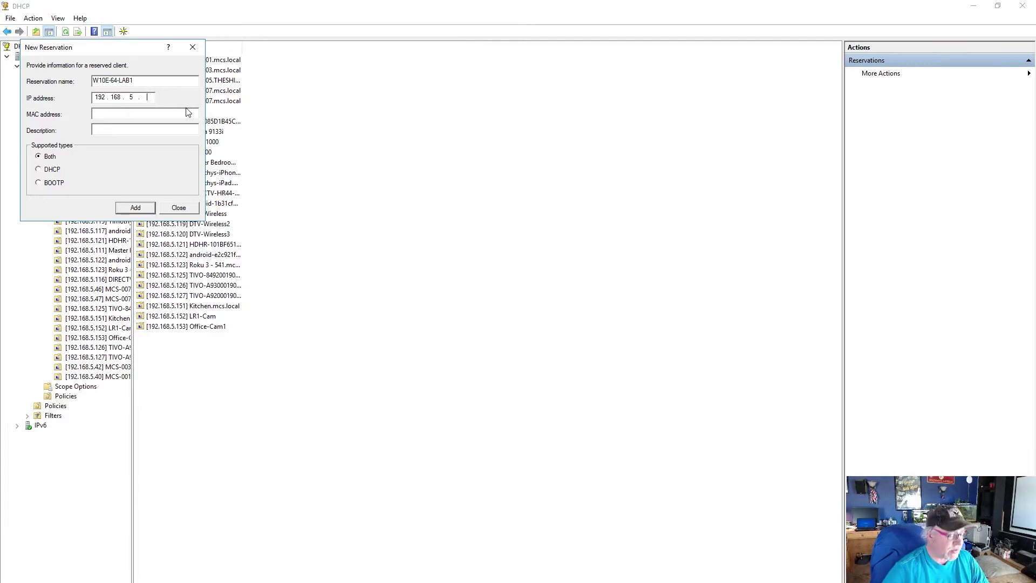
{"action": "type", "text": "60"}
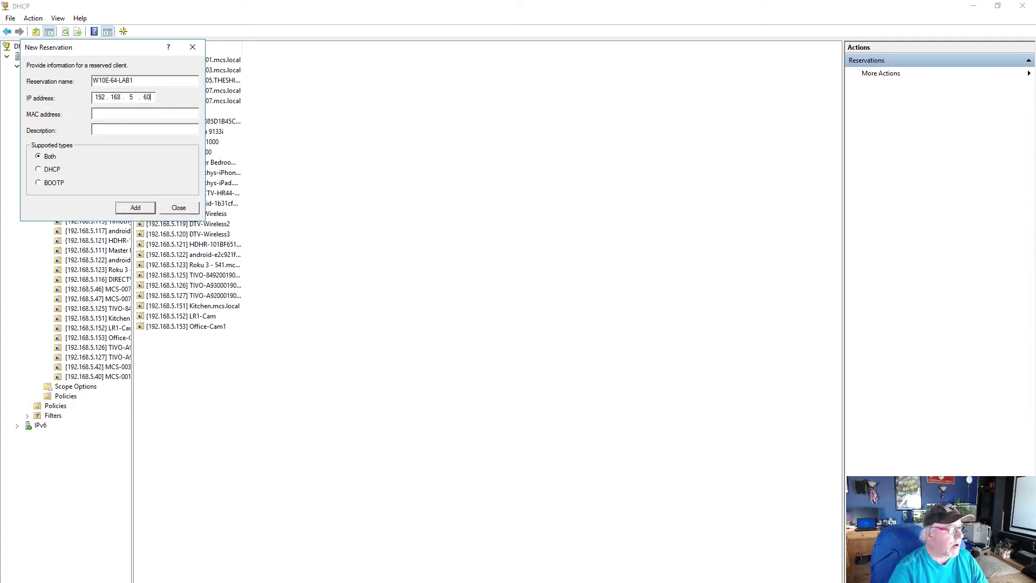
{"action": "key", "text": "Tab"}
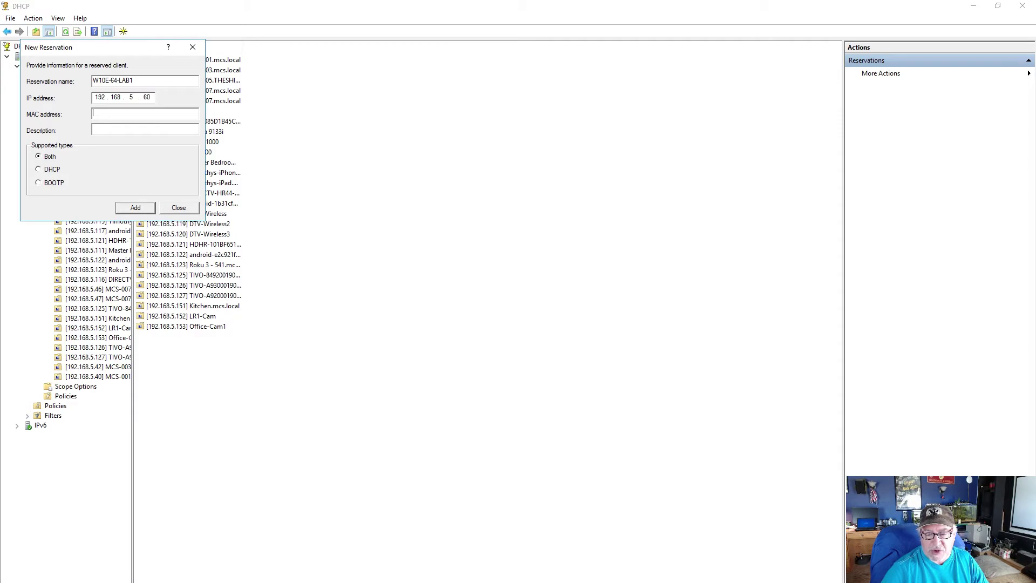
{"action": "key", "text": "alt+Tab"}
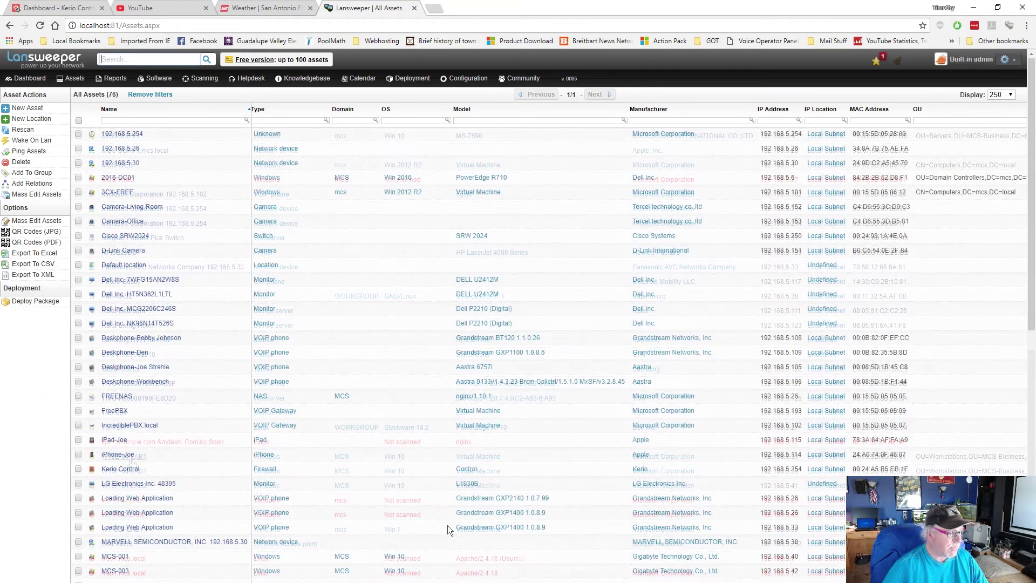
Copy W10E-64-LAB1's MAC from Lansweeper into the reservation and add a W10E-64-LAB1 description
{"action": "scroll", "coordinate": [448, 527], "scroll_direction": "down", "scroll_amount": 10}
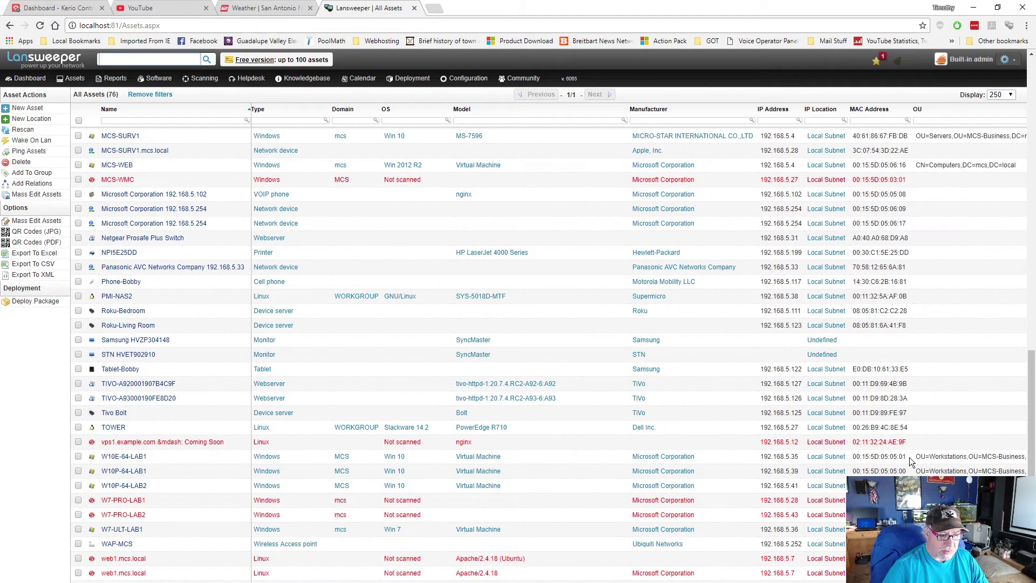
{"action": "left_click_drag", "start_coordinate": [907, 458], "coordinate": [851, 458]}
{"action": "key", "text": "ctrl+c"}
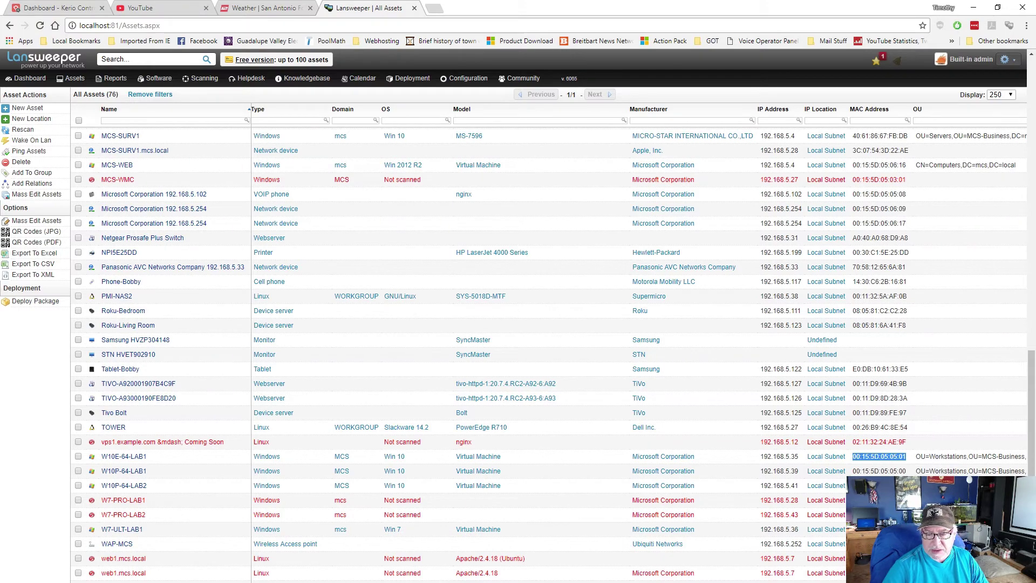
{"action": "key", "text": "alt+Tab"}
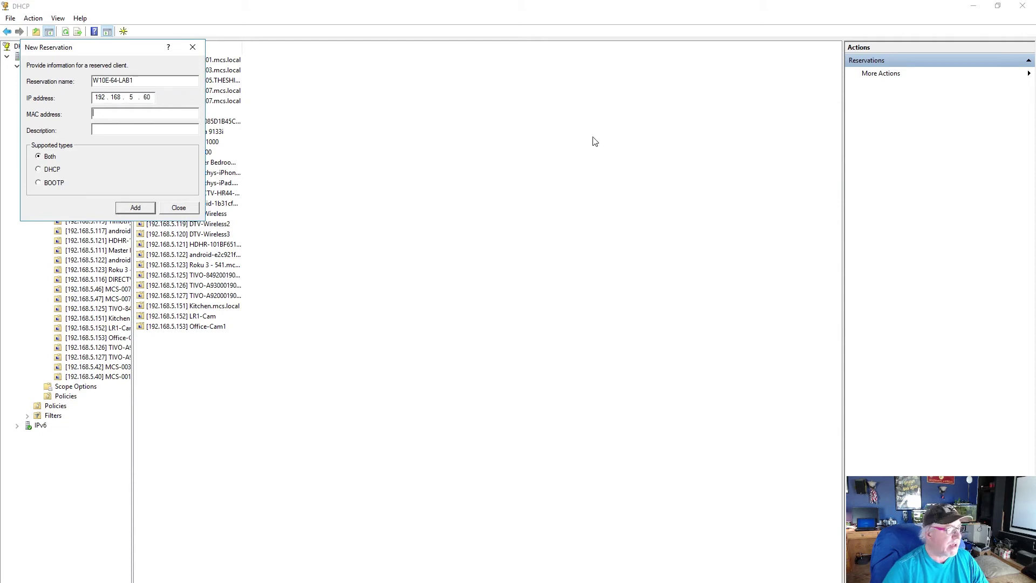
{"action": "right_click", "coordinate": [112, 113]}
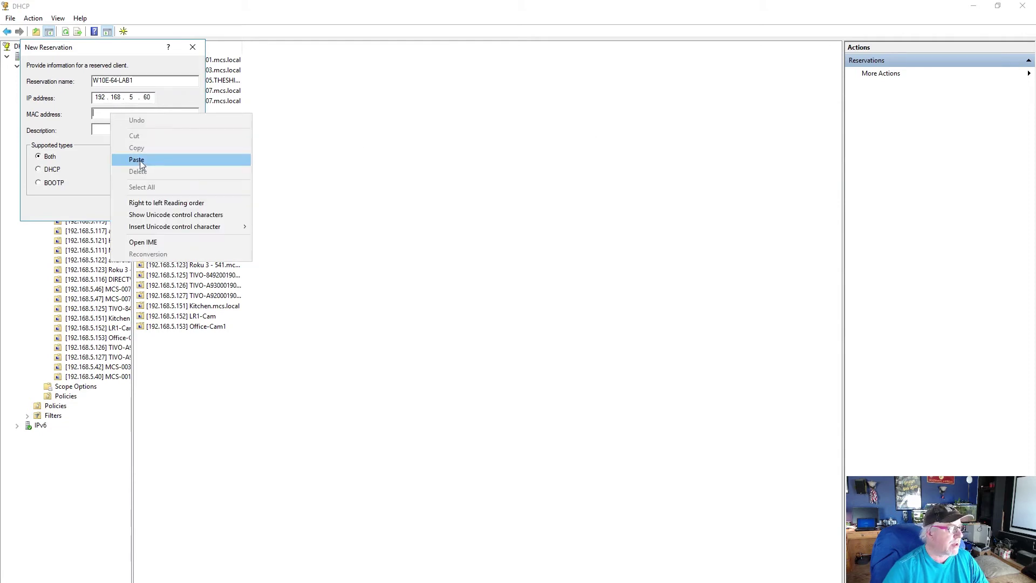
{"action": "left_click", "coordinate": [136, 158]}
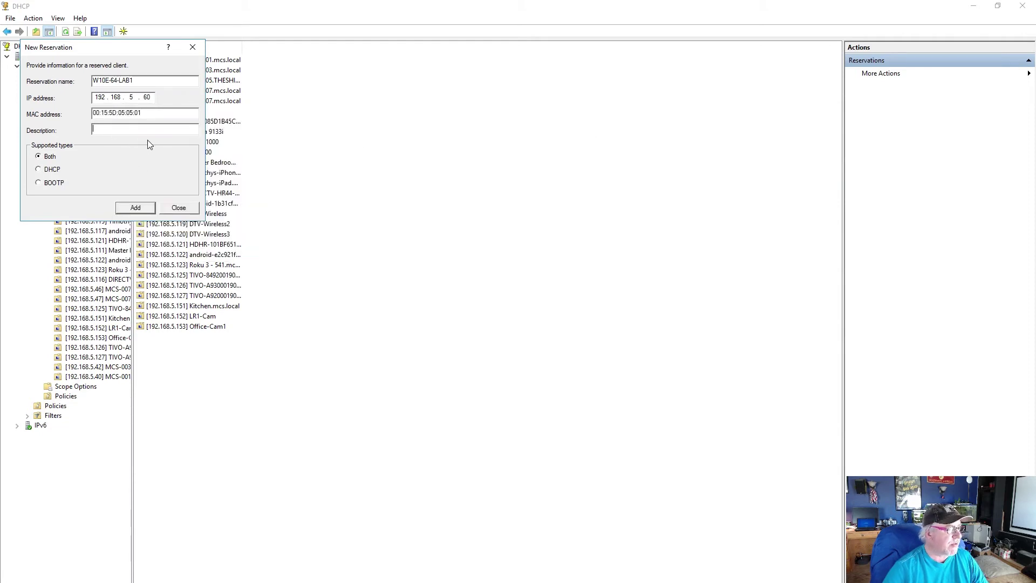
{"action": "type", "text": "W"}
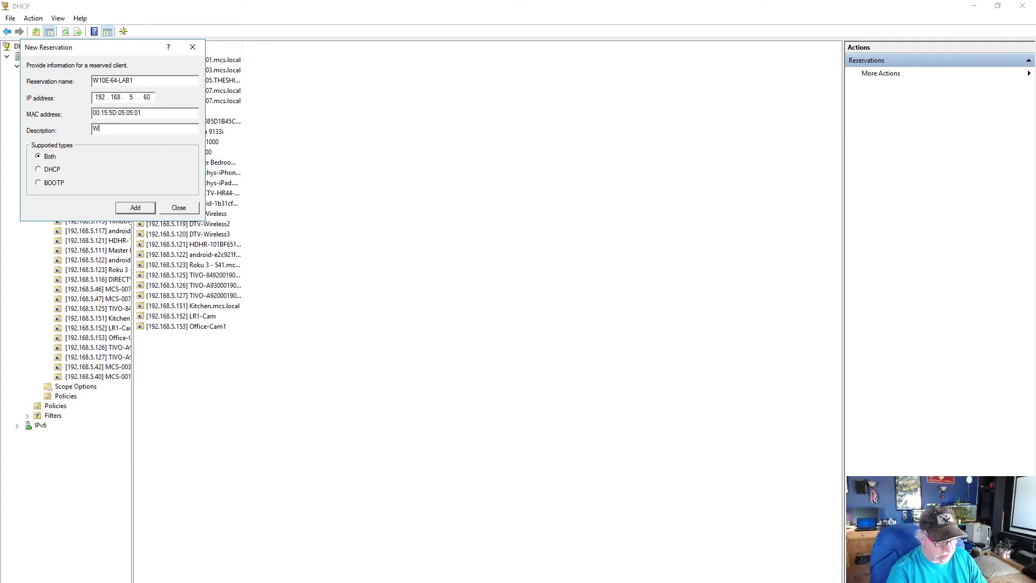
{"action": "type", "text": "10"}
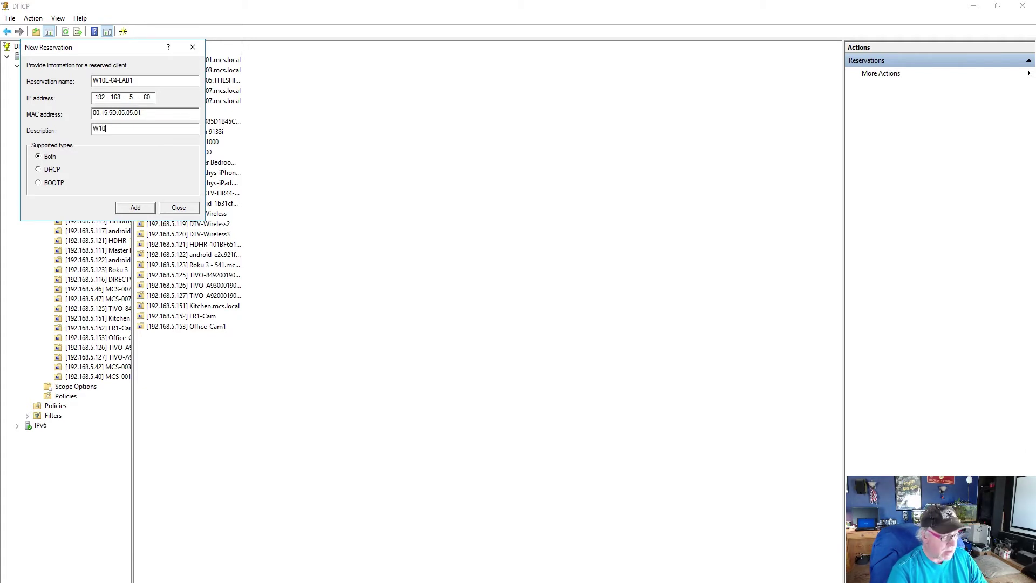
{"action": "type", "text": "E-64-LAB1"}
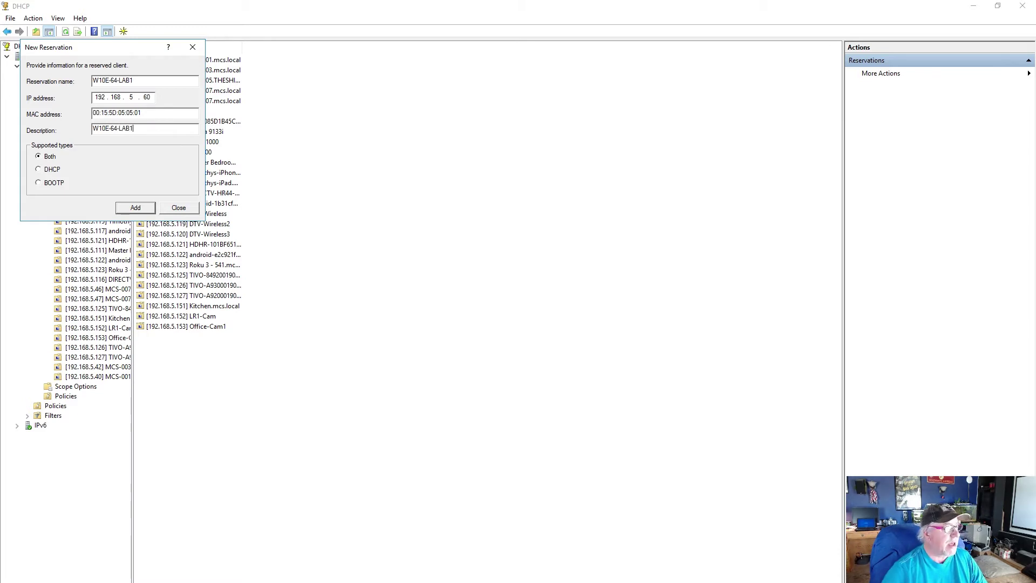
Remove the colons from the rejected MAC address, add the reservation, and close the form
{"action": "left_click", "coordinate": [136, 210]}
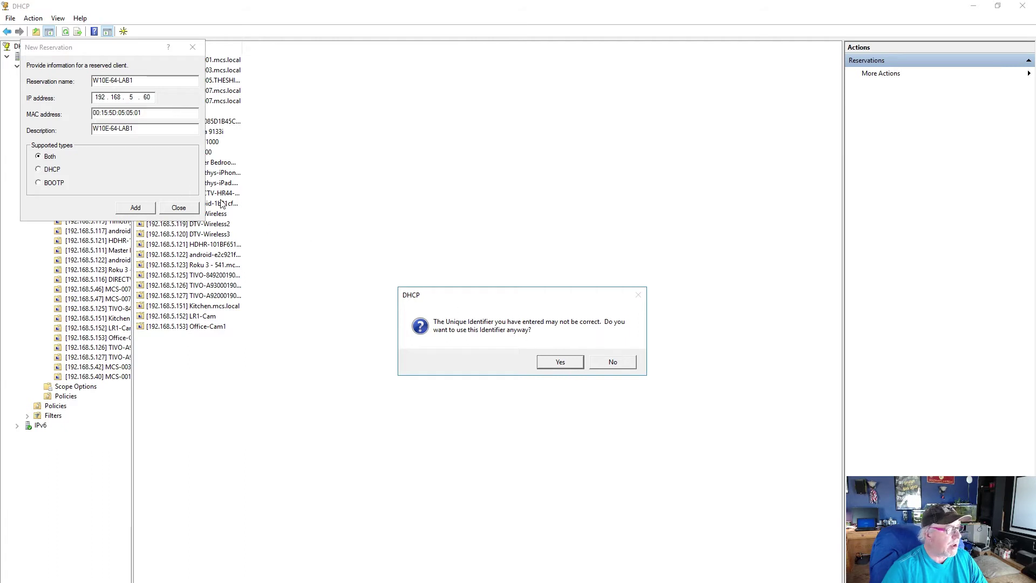
{"action": "left_click", "coordinate": [614, 361]}
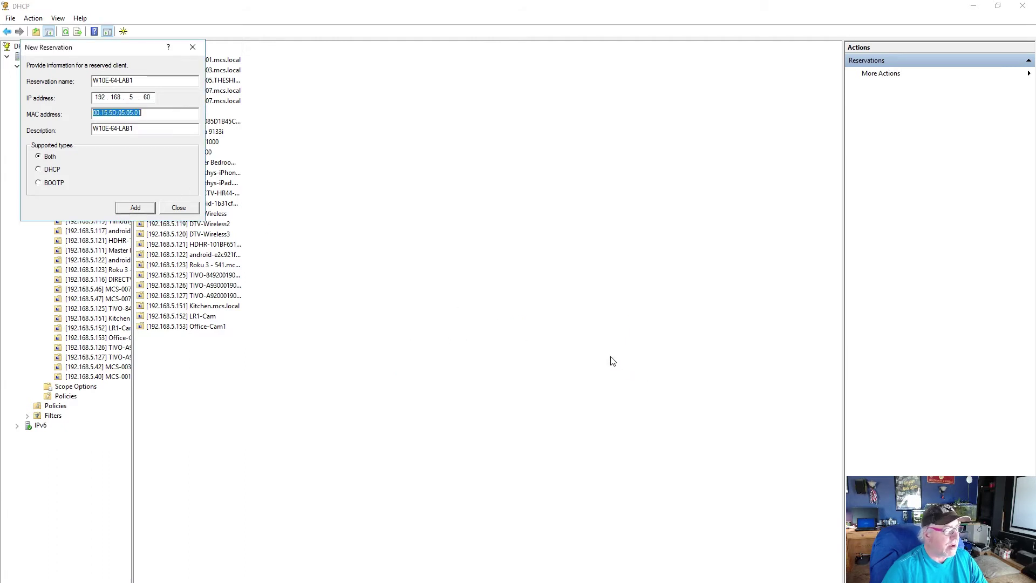
{"action": "left_click", "coordinate": [100, 113]}
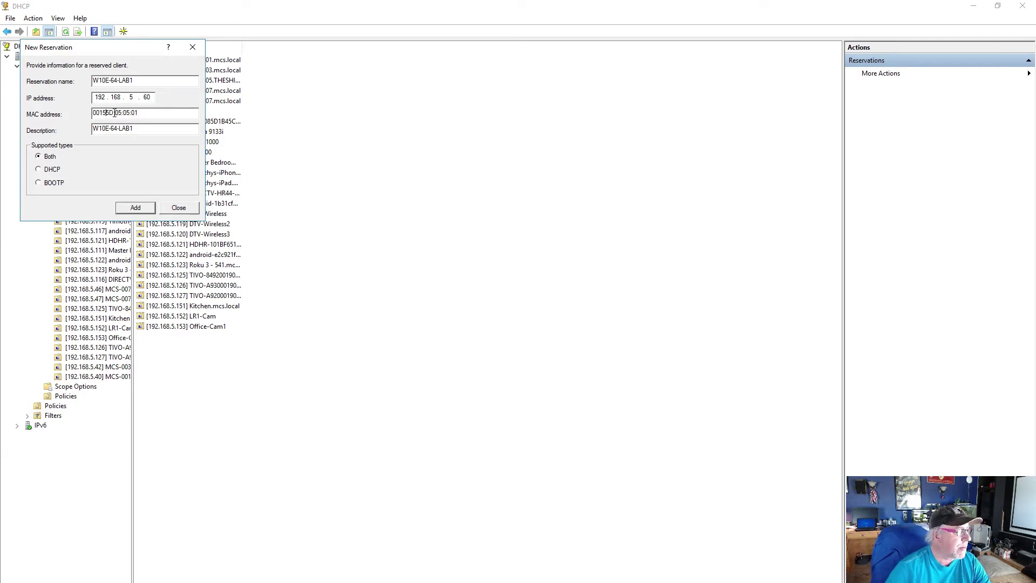
{"action": "left_click", "coordinate": [124, 114]}
{"action": "key", "text": "BackSpace"}
{"action": "left_click", "coordinate": [149, 211]}
{"action": "left_click", "coordinate": [179, 208]}
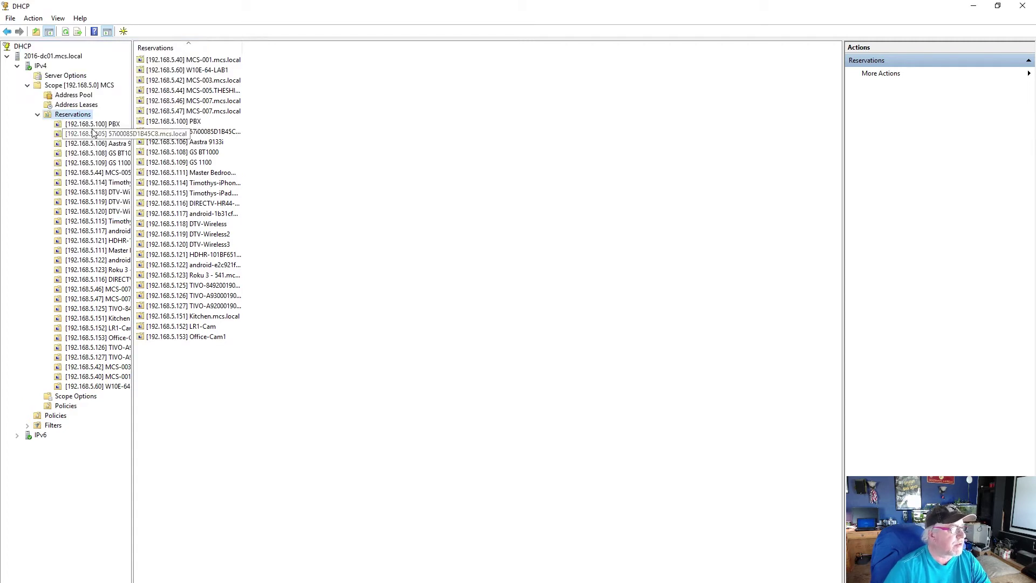
Sort the address leases by client IP to find the inactive 192.168.5.60 W10E-64-LAB1 reservation
{"action": "left_click", "coordinate": [183, 71]}
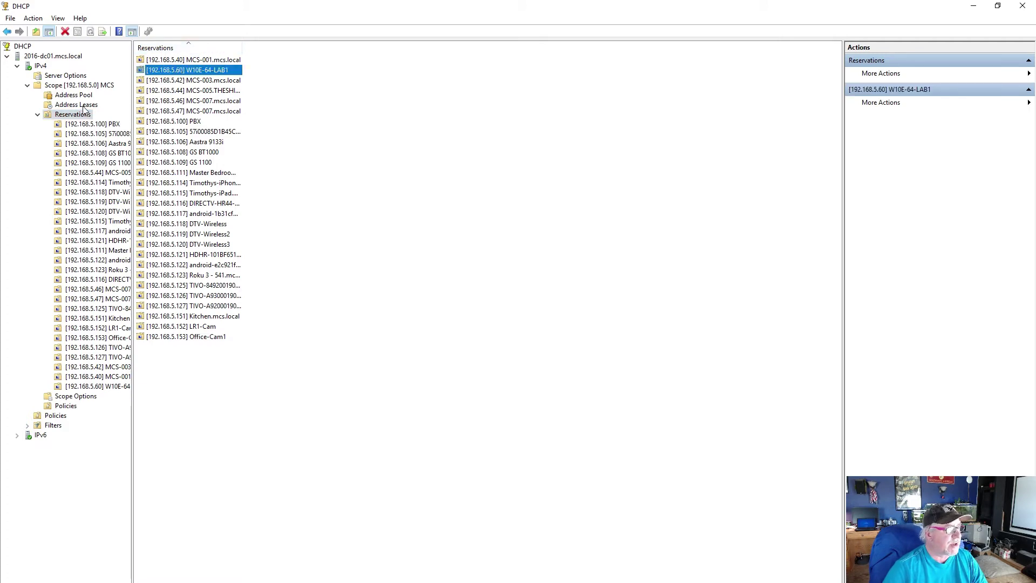
{"action": "left_click", "coordinate": [84, 106]}
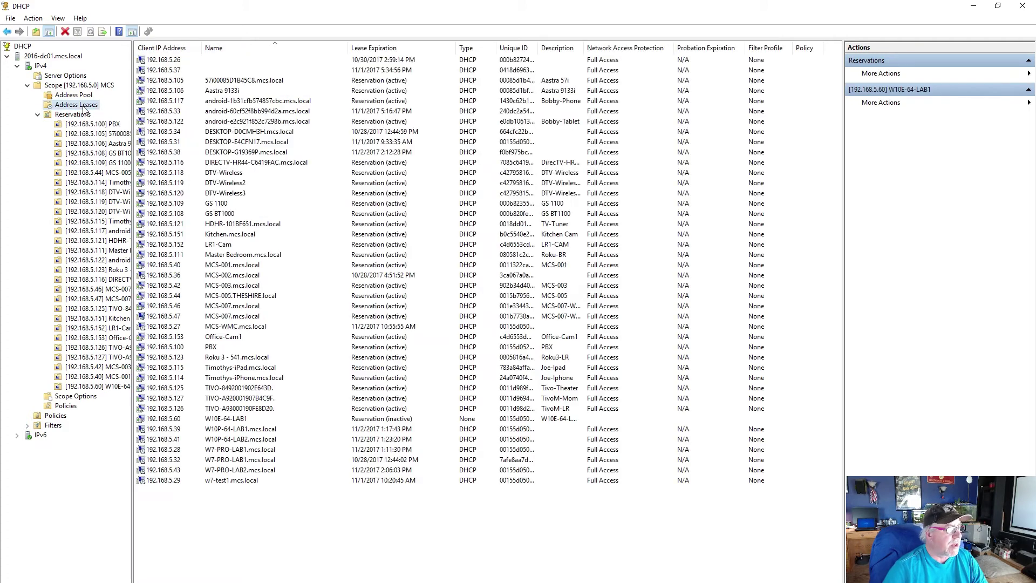
{"action": "left_click", "coordinate": [172, 47]}
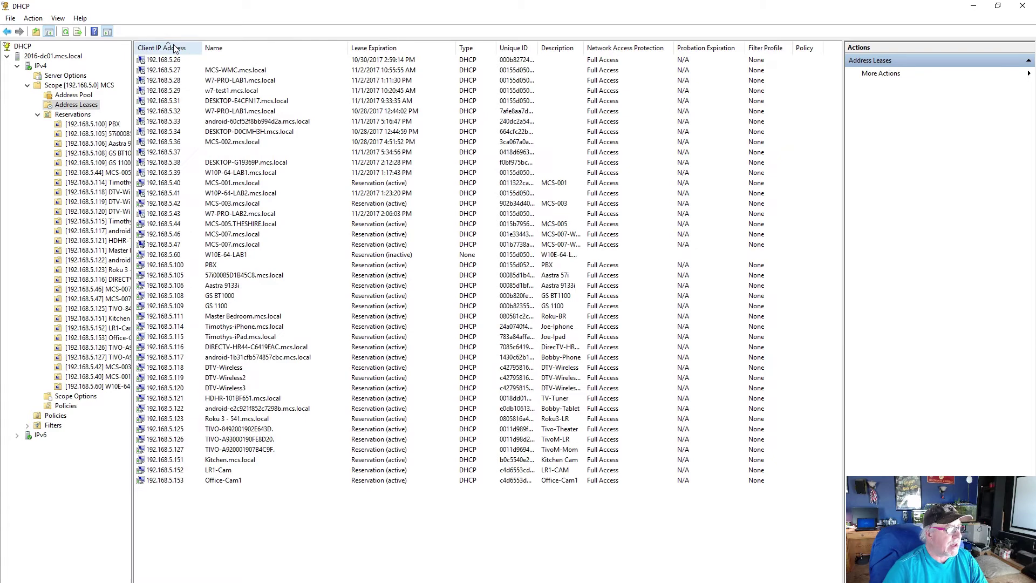
{"action": "left_click", "coordinate": [161, 258]}
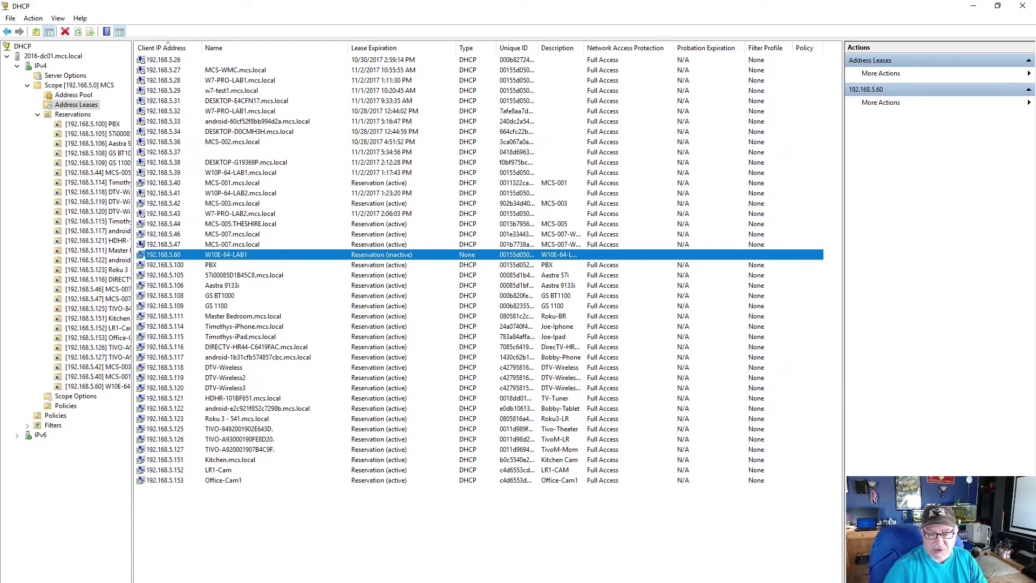
{"action": "key", "text": "alt+Tab"}
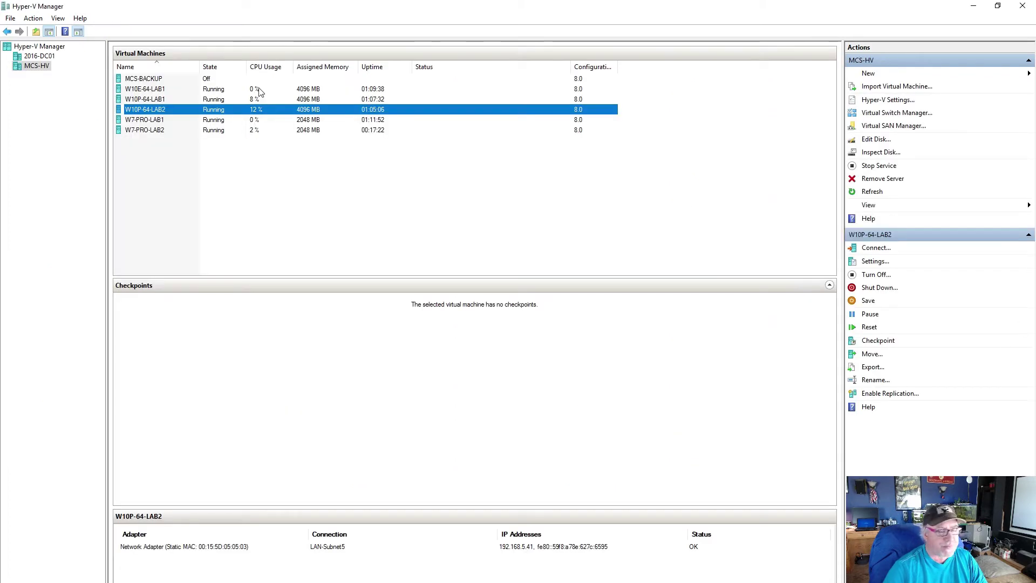
Connect to the W10E-64-LAB1 VM console and sign in with the account password
{"action": "double_click", "coordinate": [153, 89]}
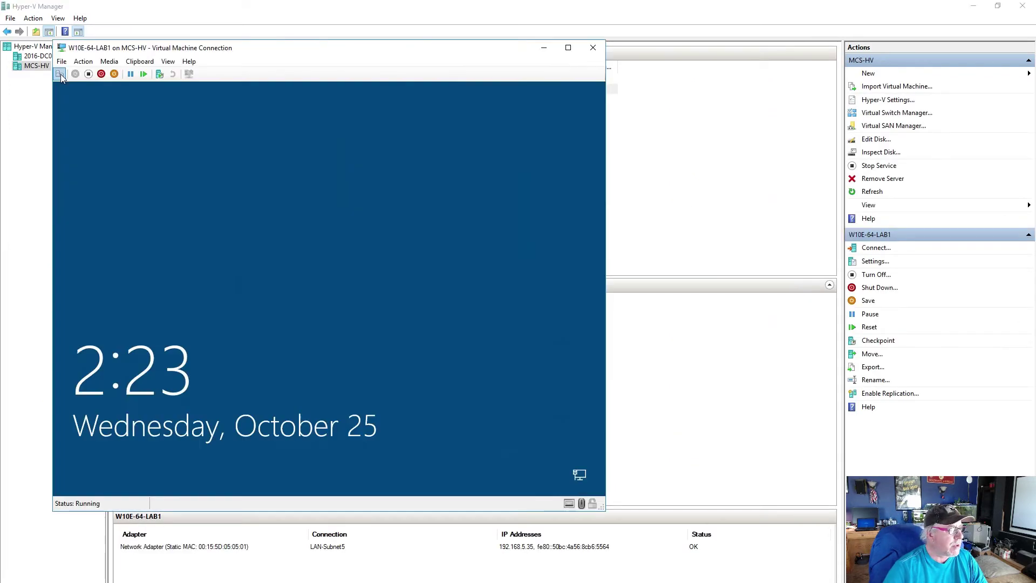
{"action": "left_click", "coordinate": [61, 73]}
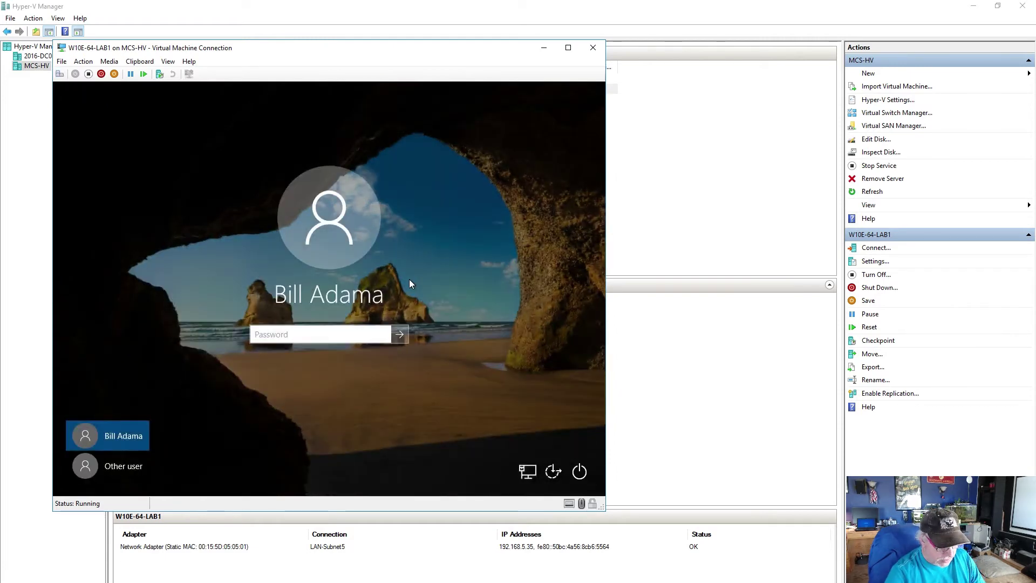
{"action": "type", "text": "•••••••"}
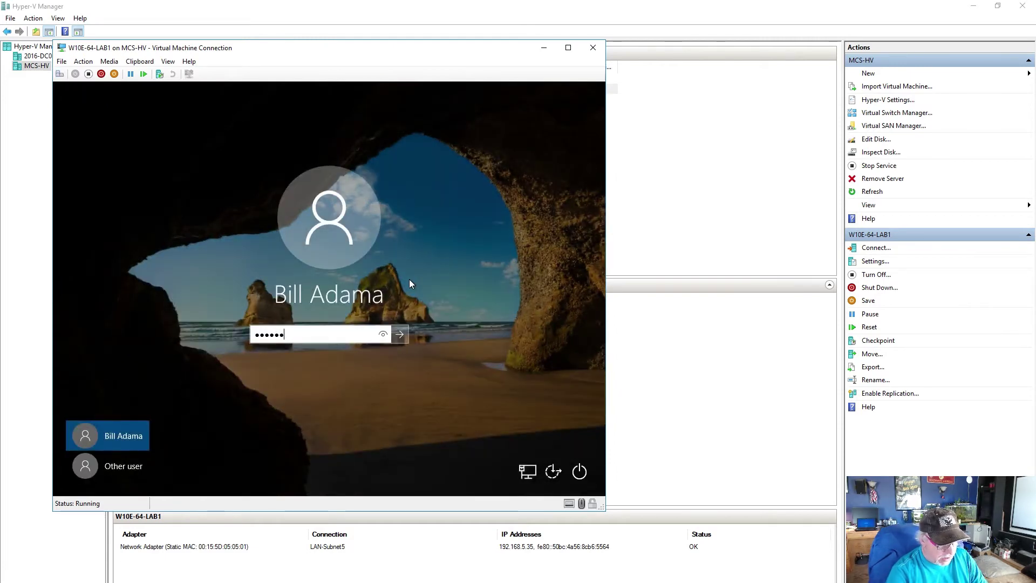
{"action": "key", "text": "Return"}
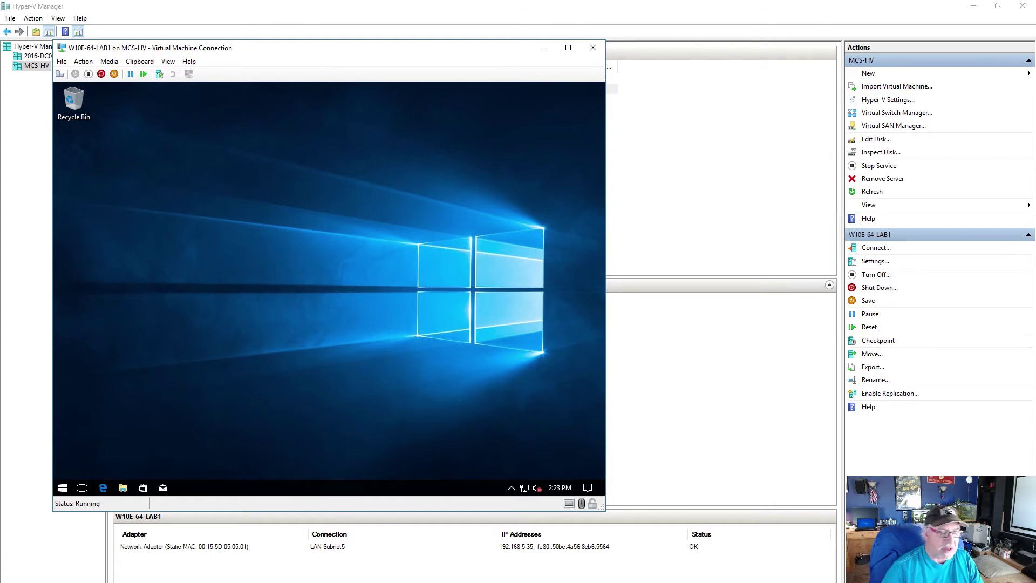
{"action": "left_click", "coordinate": [62, 488]}
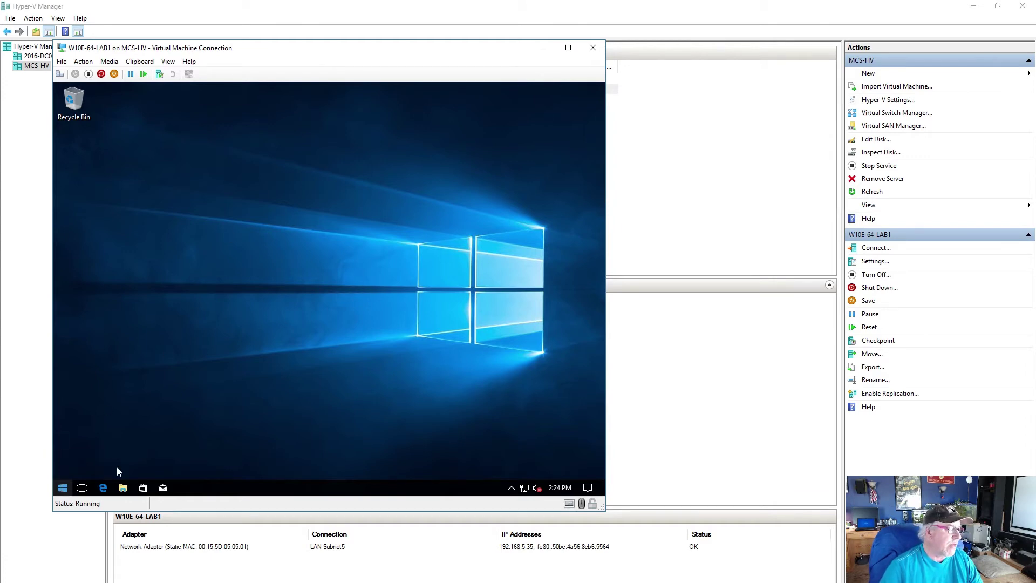
Restart the W10E-64-LAB1 guest through the Start menu's Shut Down options
{"action": "mouse_move", "coordinate": [240, 466]}
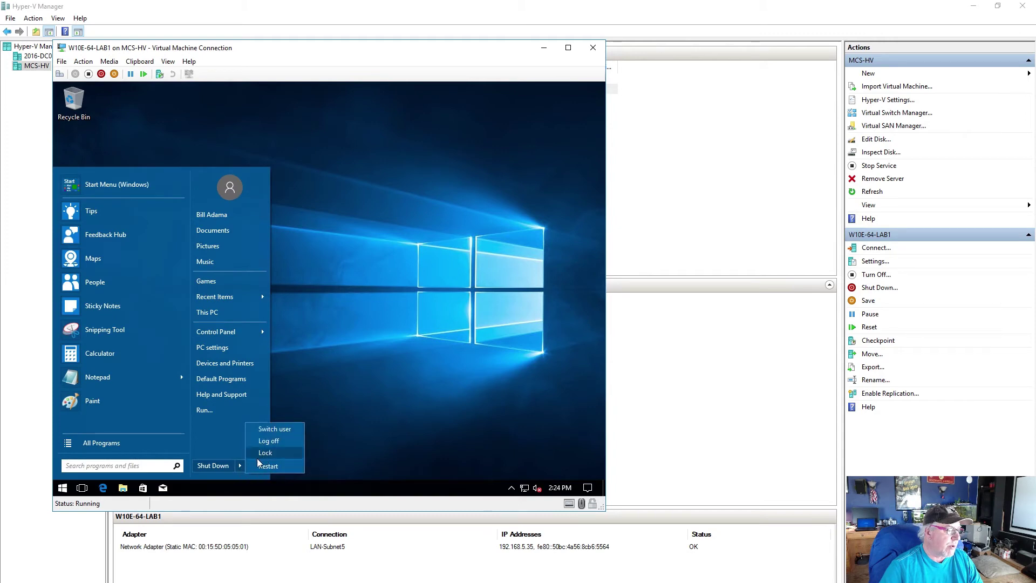
{"action": "left_click", "coordinate": [264, 466]}
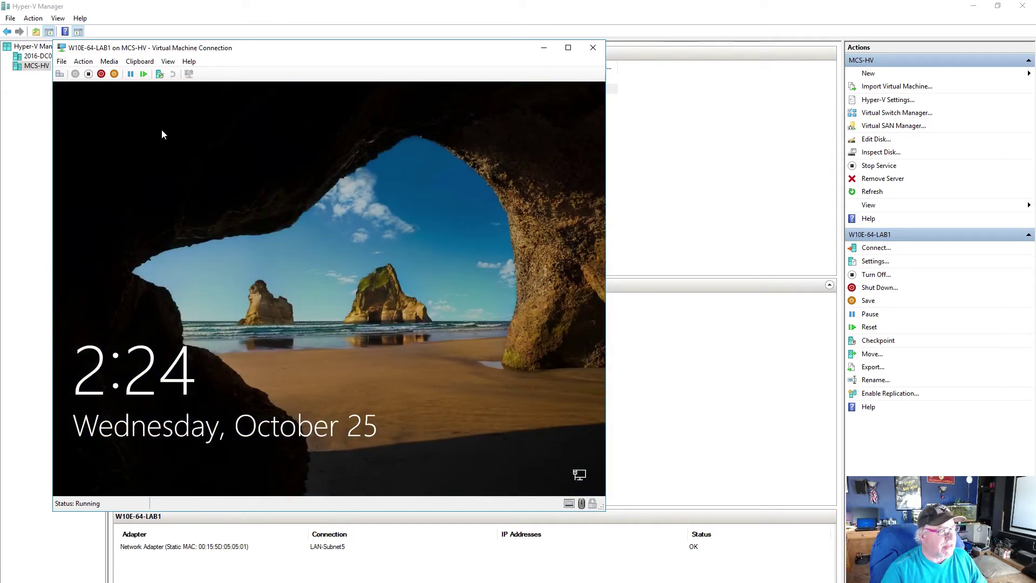
Unlock the restarted W10E-64-LAB1 console and sign in with the account password
{"action": "left_click", "coordinate": [59, 73]}
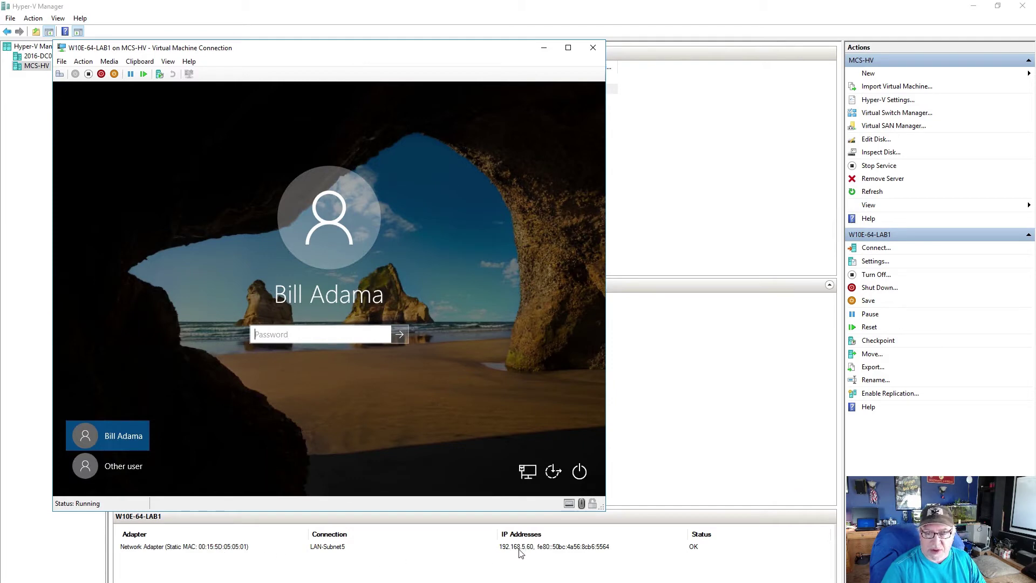
{"action": "left_click", "coordinate": [299, 335]}
{"action": "type", "text": "•••"}
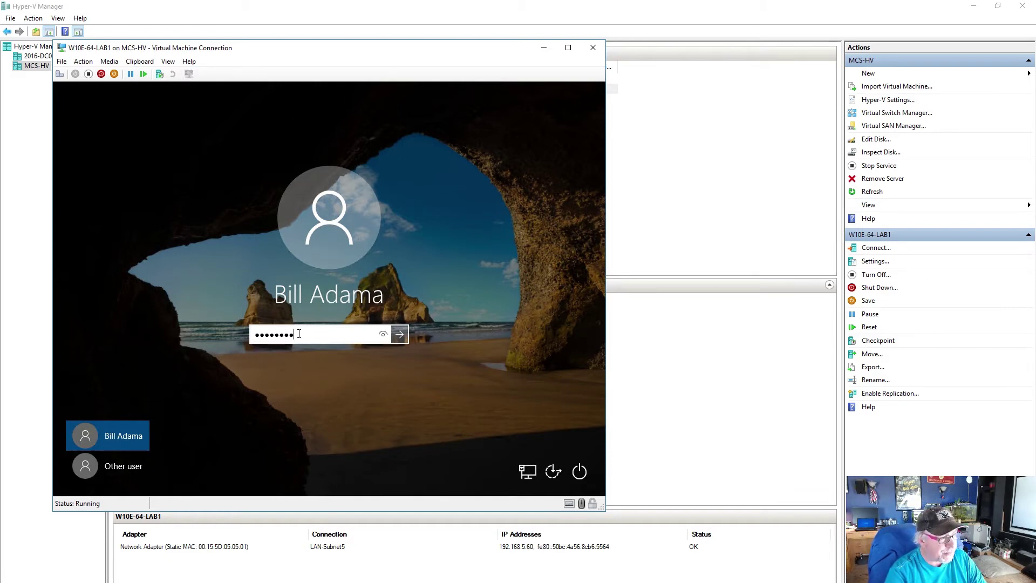
{"action": "type", "text": "••••••"}
{"action": "key", "text": "Return"}
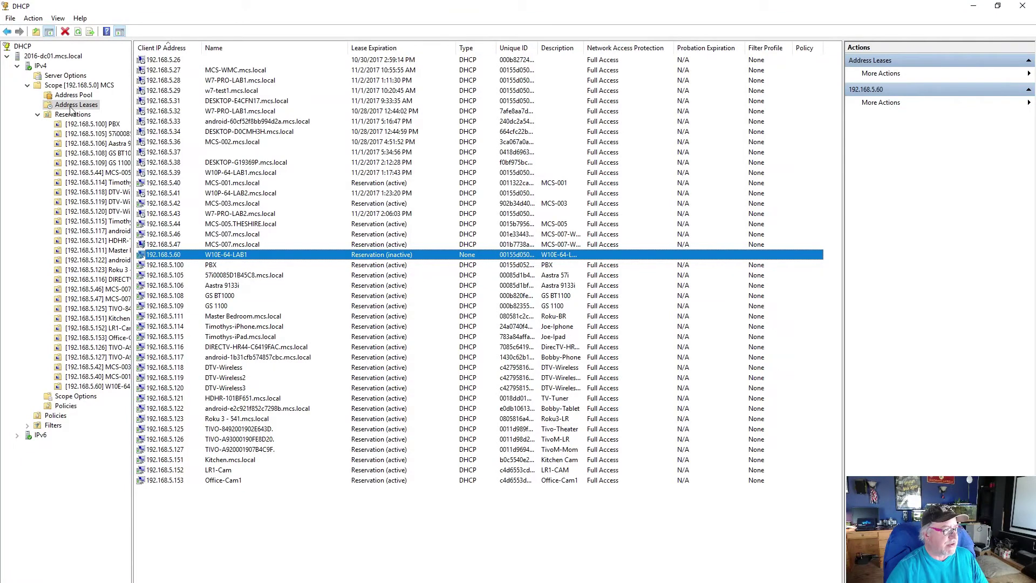
Refresh the DHCP address leases and select the active 192.168.5.60 reservation row
{"action": "right_click", "coordinate": [72, 106]}
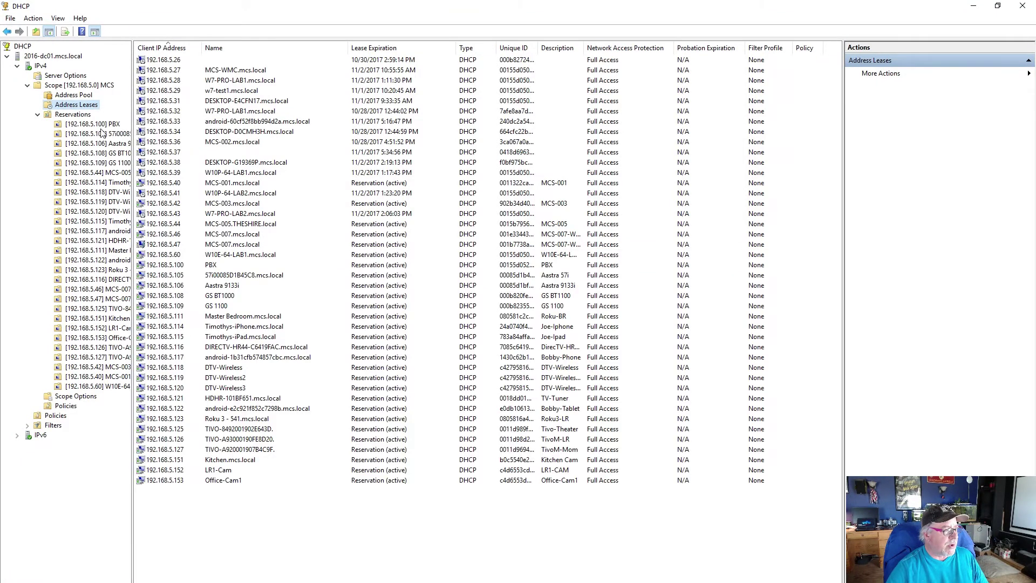
{"action": "left_click", "coordinate": [178, 258]}
{"action": "left_click", "coordinate": [178, 255]}
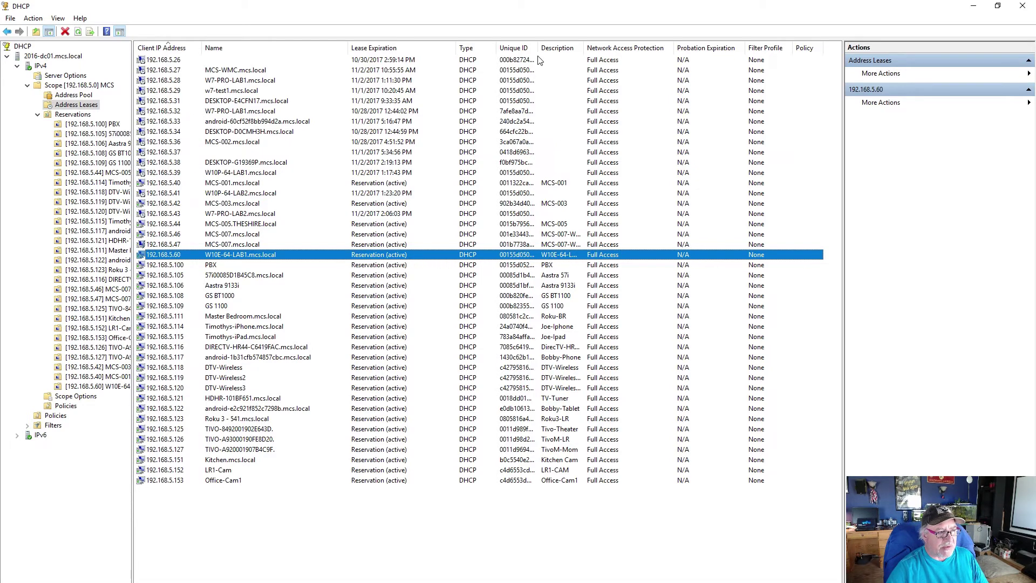
Widen the Unique ID and Description columns to show full MACs and descriptions
{"action": "left_click_drag", "start_coordinate": [539, 47], "coordinate": [576, 51]}
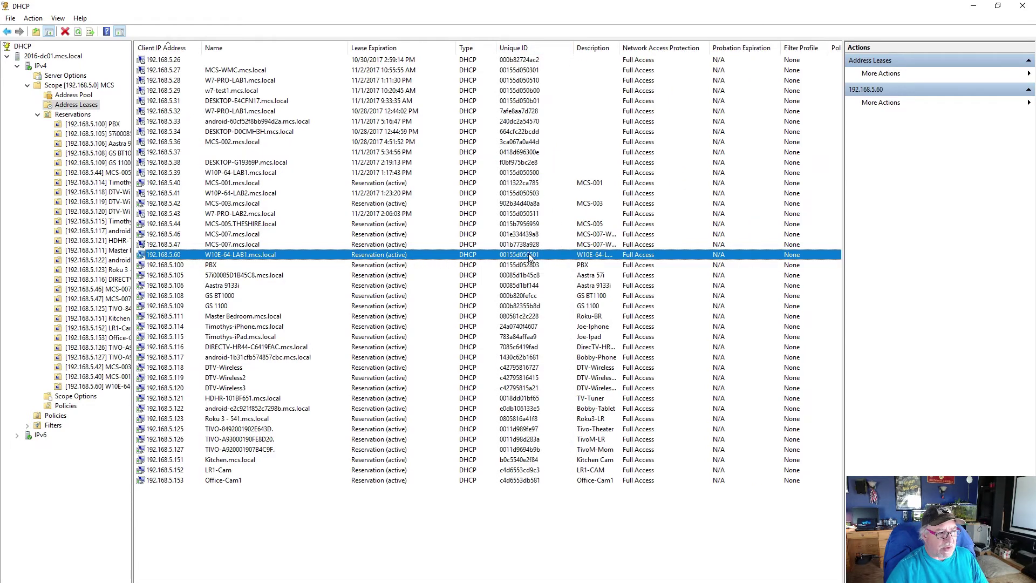
{"action": "left_click_drag", "start_coordinate": [621, 48], "coordinate": [650, 47]}
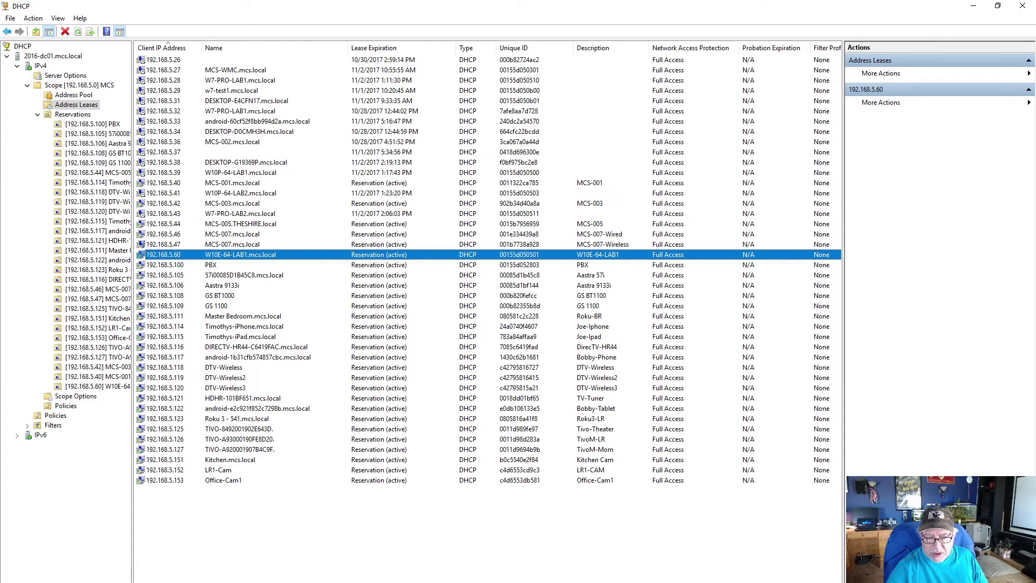
{"action": "key", "text": "alt+Tab"}
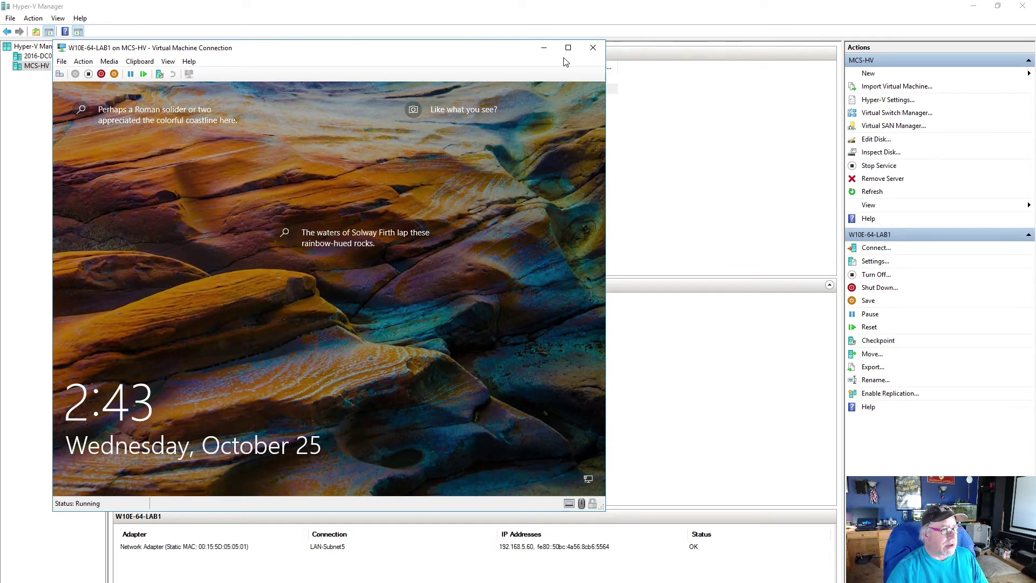
Close the W10E-64-LAB1 console and select W7-PRO-LAB1 to view its adapter details
{"action": "left_click", "coordinate": [593, 48]}
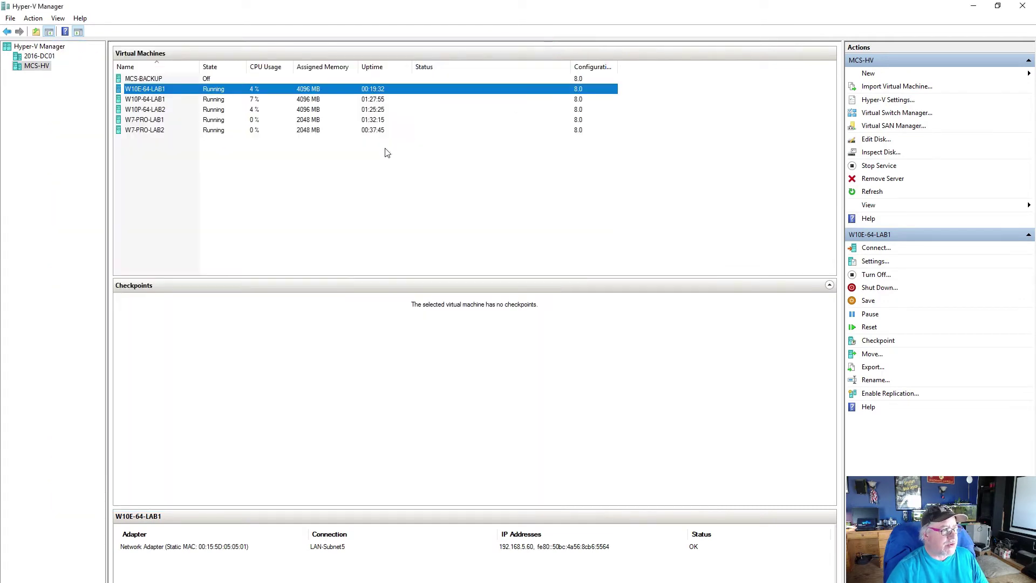
{"action": "left_click", "coordinate": [149, 120]}
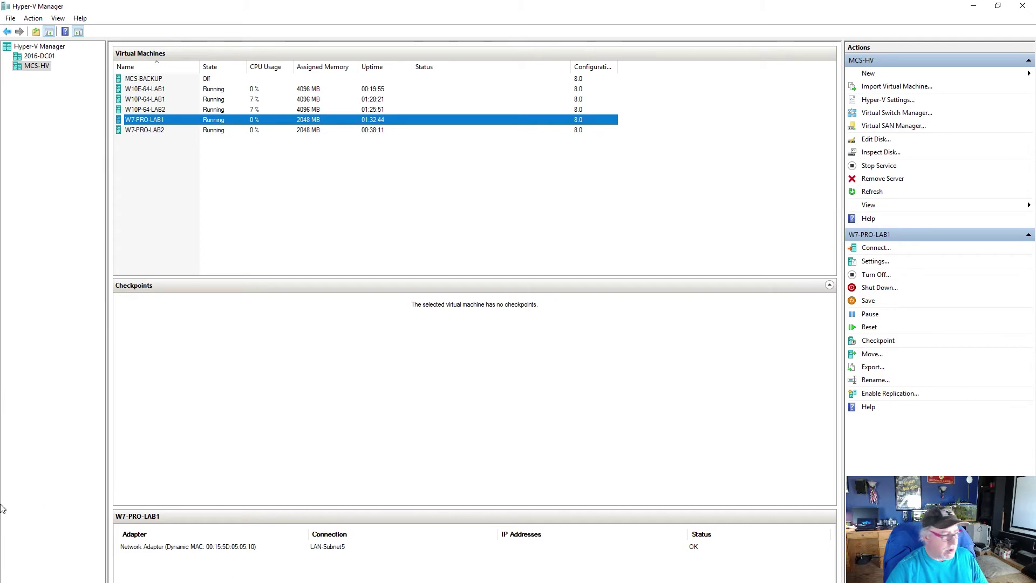
{"action": "key", "text": "alt+Tab"}
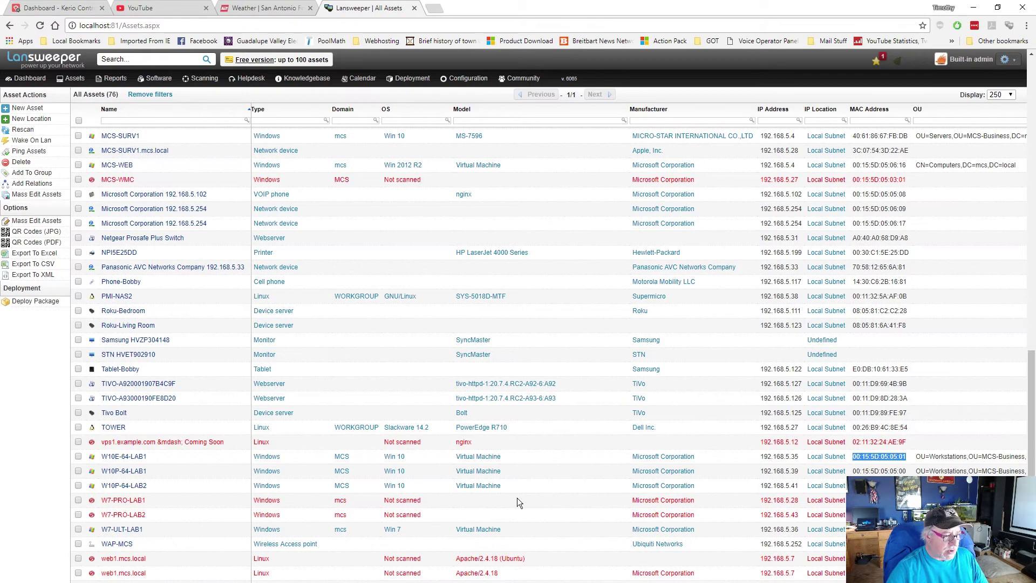
Review the lab VMs' MAC addresses in Lansweeper's All Assets list
{"action": "left_click", "coordinate": [781, 500]}
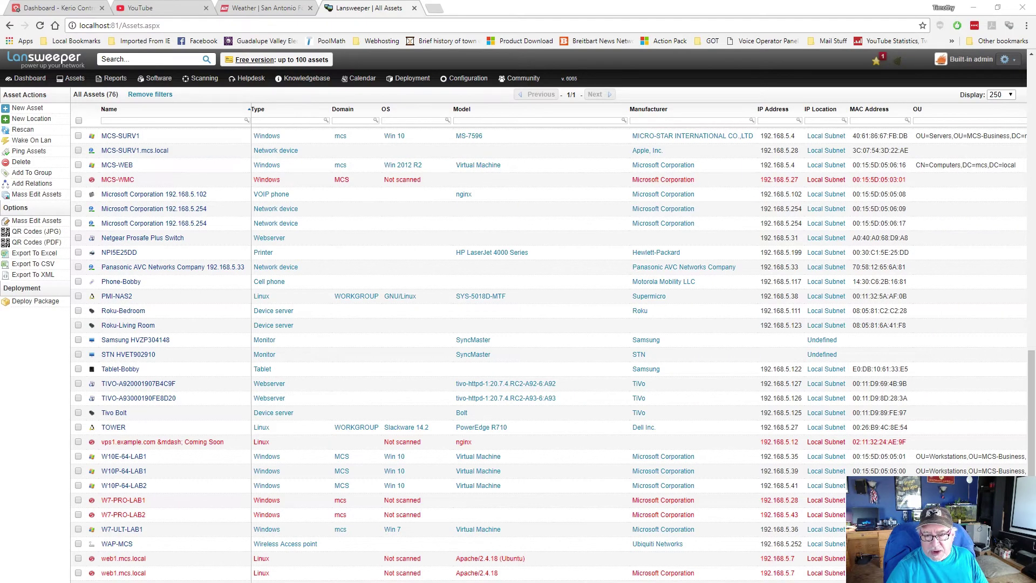
{"action": "key", "text": "alt+Tab"}
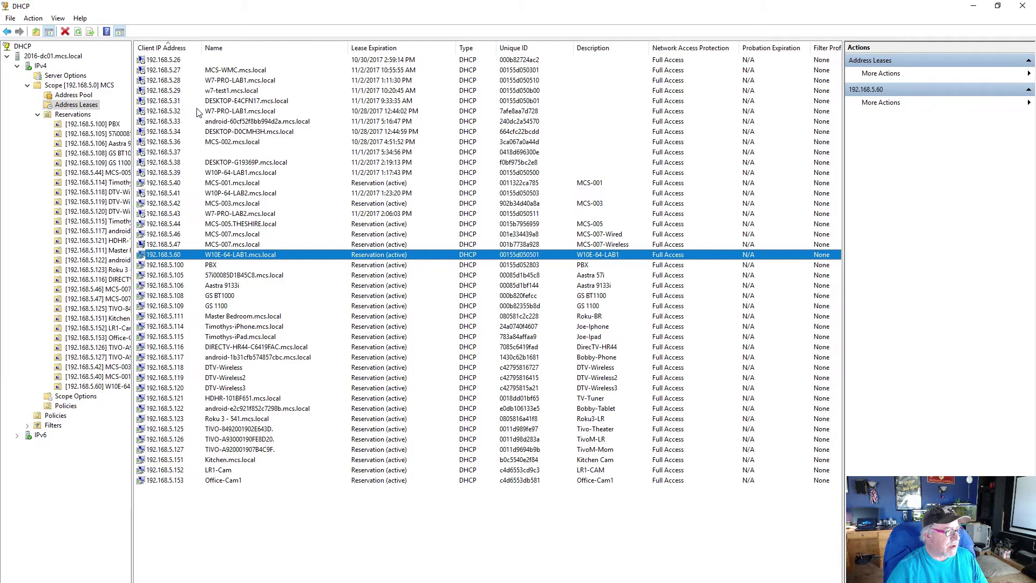
Delete the old 192.168.5.32 W7-PRO-LAB1 lease
{"action": "left_click", "coordinate": [167, 111]}
{"action": "right_click", "coordinate": [167, 111]}
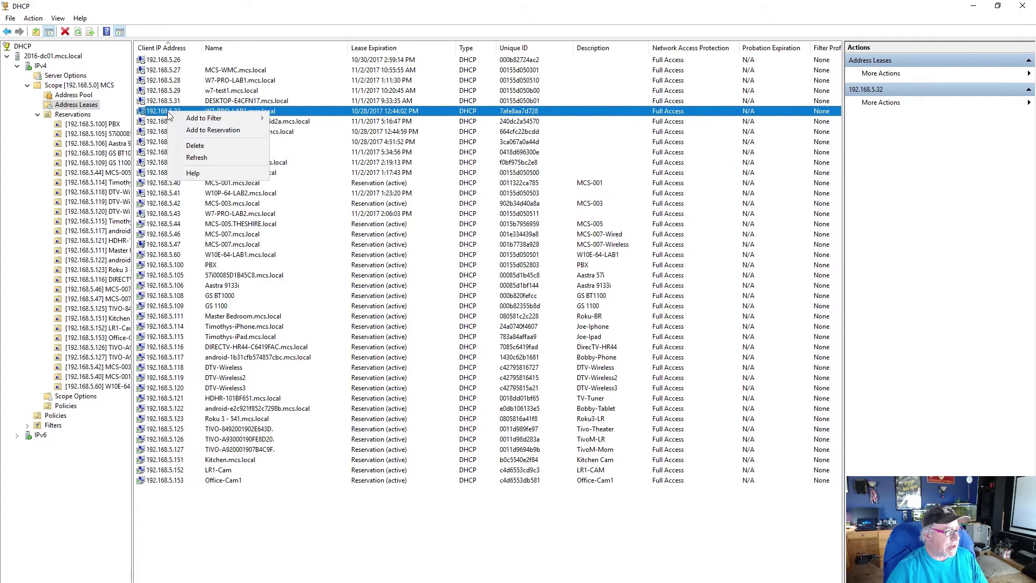
{"action": "left_click", "coordinate": [195, 146]}
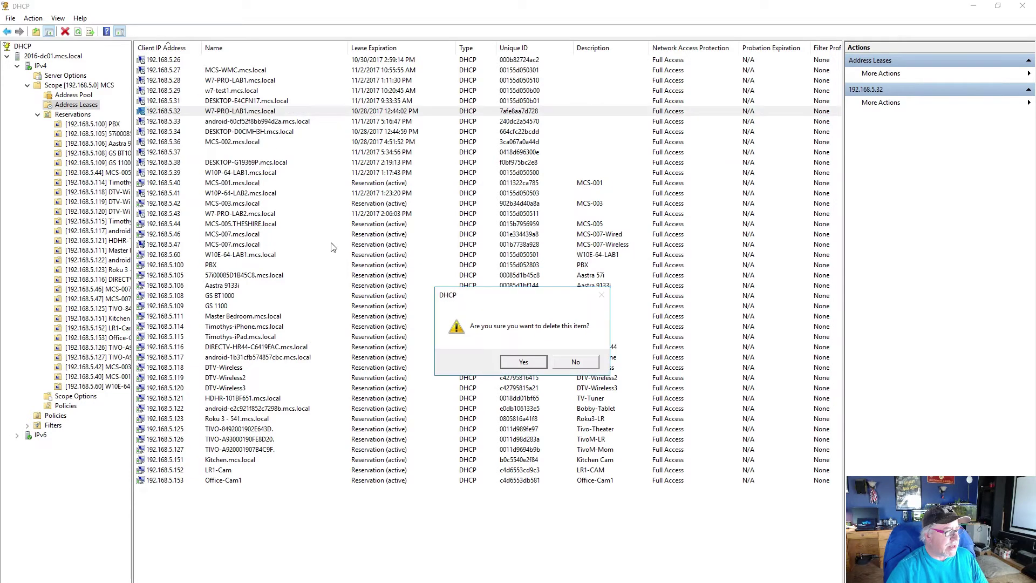
{"action": "left_click", "coordinate": [523, 360]}
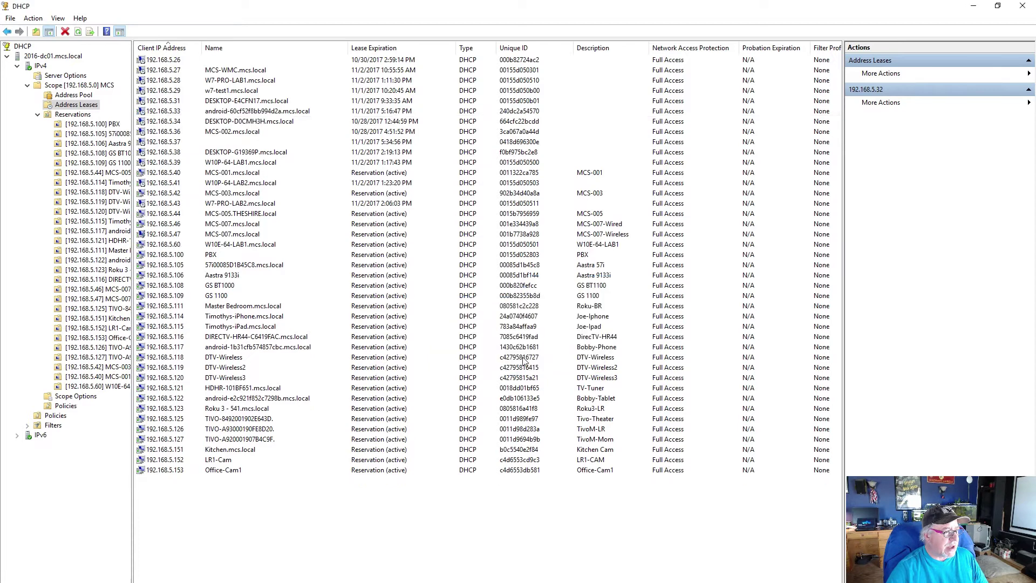
Start a new reservation and name it W7-PRO-LAB1, checking the VM in Hyper-V
{"action": "left_click", "coordinate": [78, 115]}
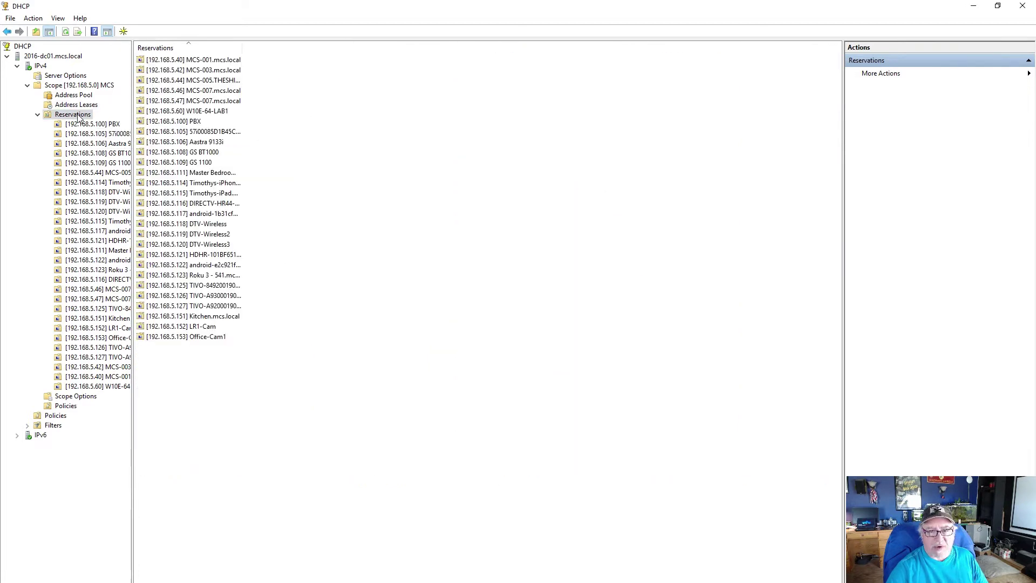
{"action": "right_click", "coordinate": [78, 115]}
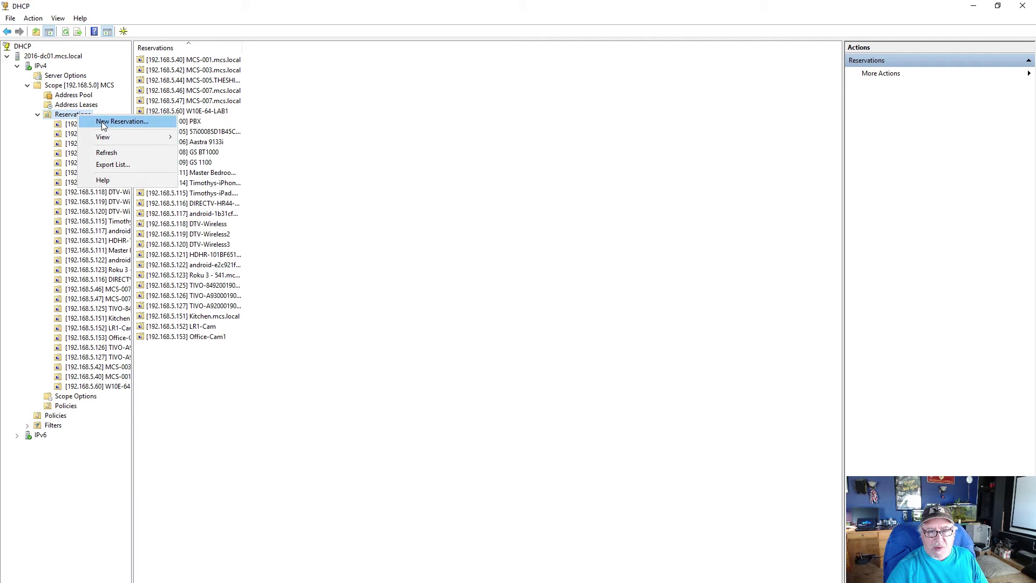
{"action": "left_click", "coordinate": [103, 122]}
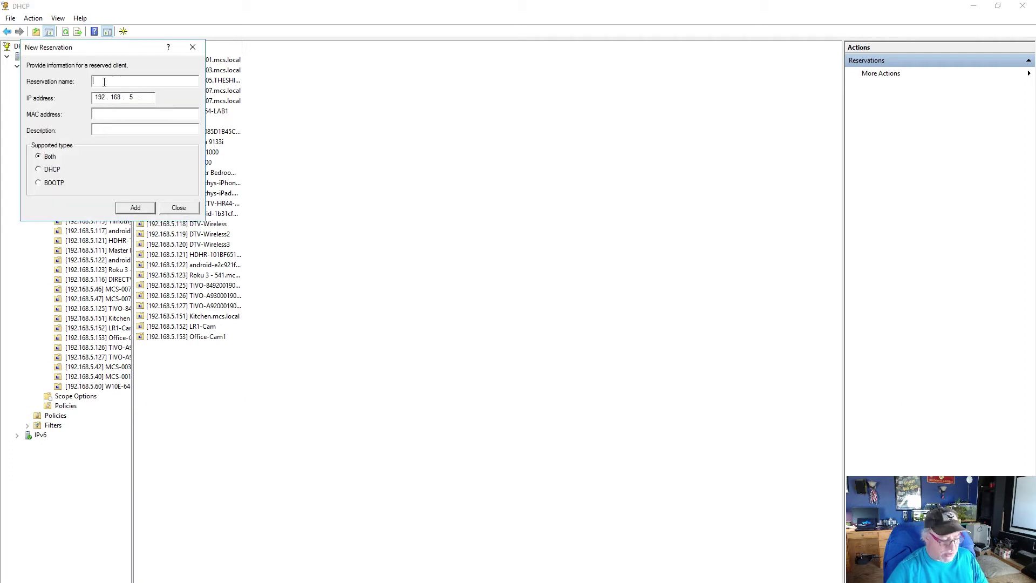
{"action": "type", "text": "W7-"}
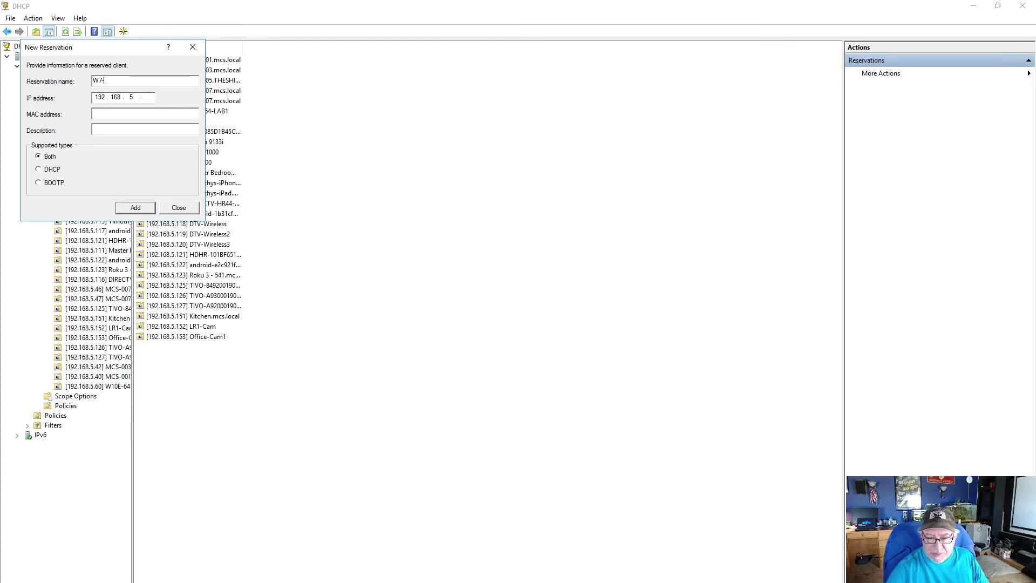
{"action": "key", "text": "alt+Tab"}
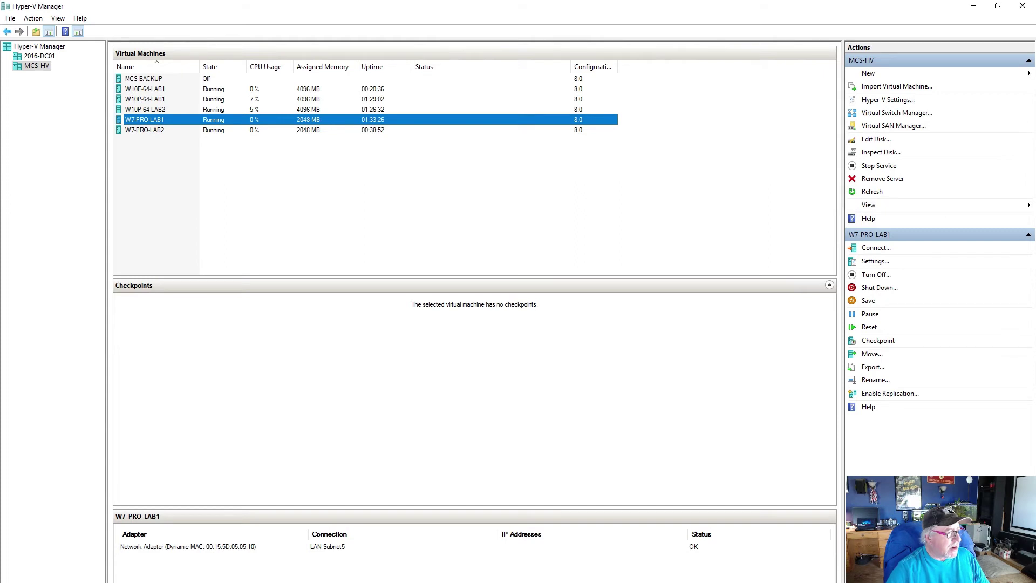
{"action": "key", "text": "alt+Tab"}
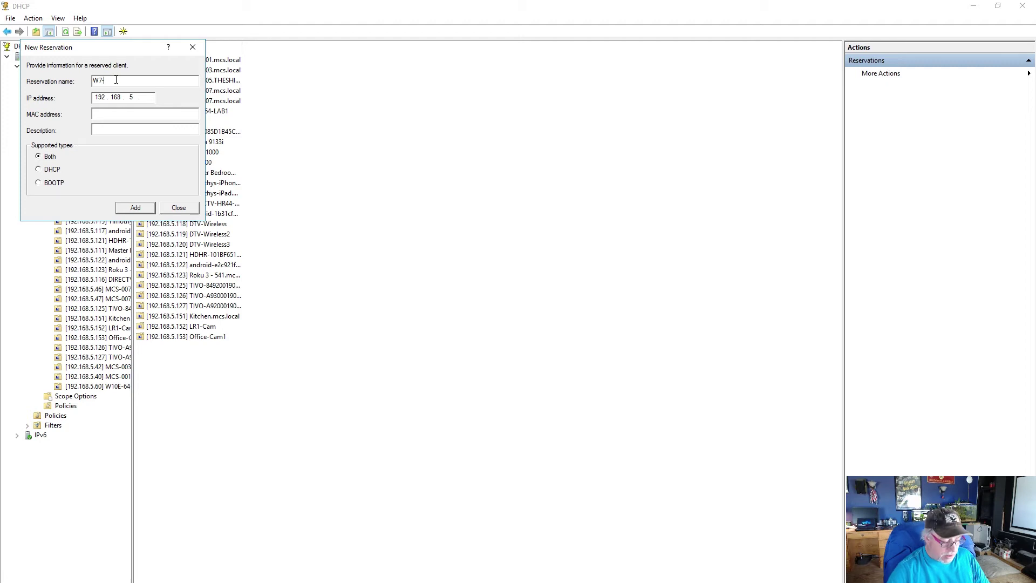
{"action": "type", "text": "PRO-LAB1"}
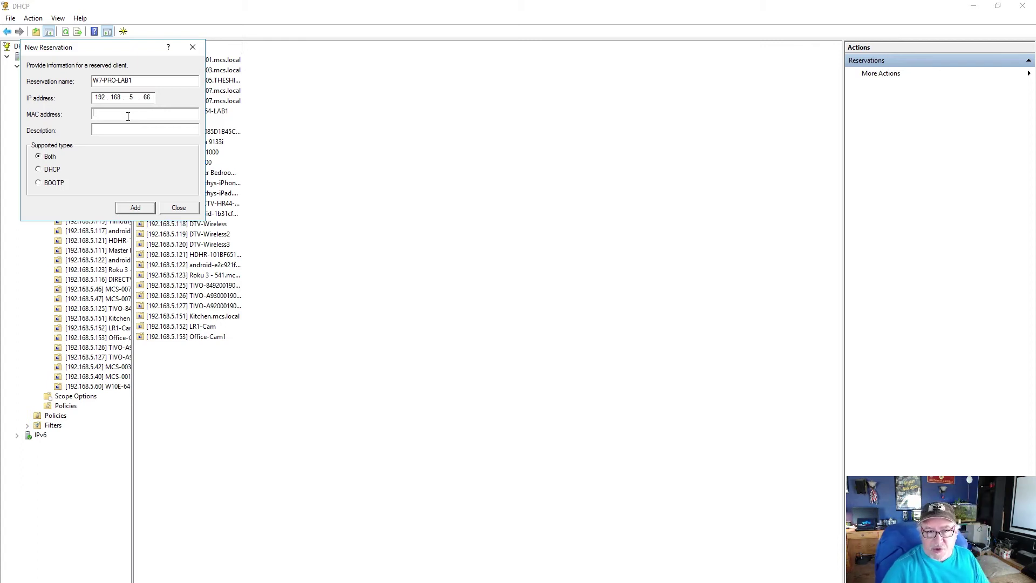
Give it IP 192.168.5.66, MAC 00155D050510 and description W7-PRO-LAB1, add it, and check the leases
{"action": "right_click", "coordinate": [128, 117]}
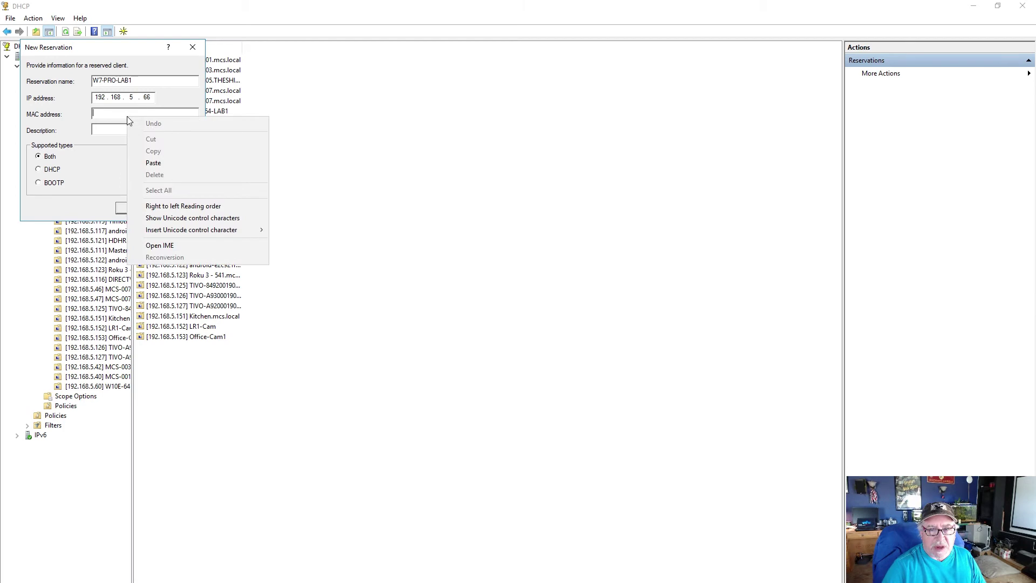
{"action": "left_click", "coordinate": [157, 162]}
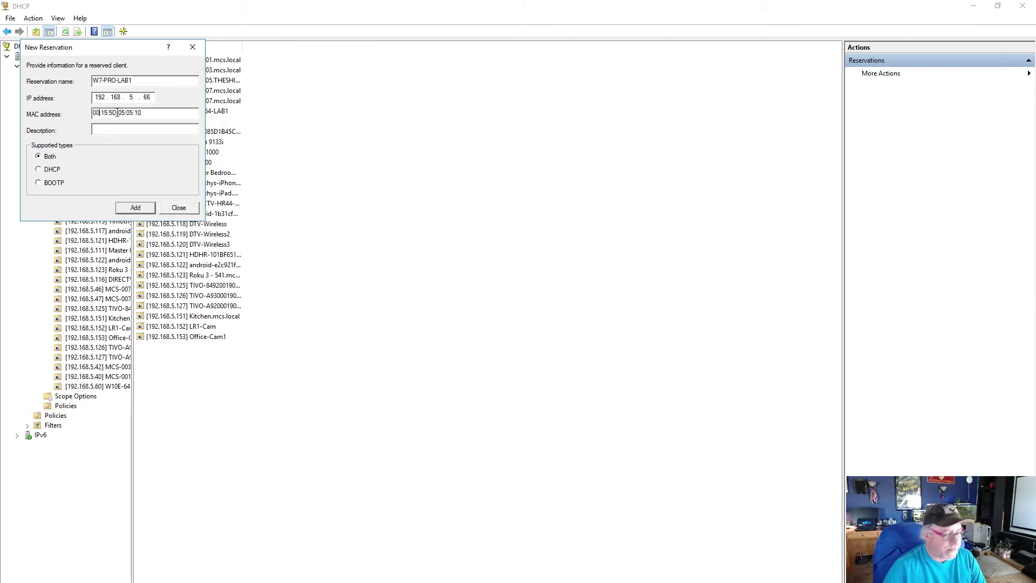
{"action": "key", "text": "Delete"}
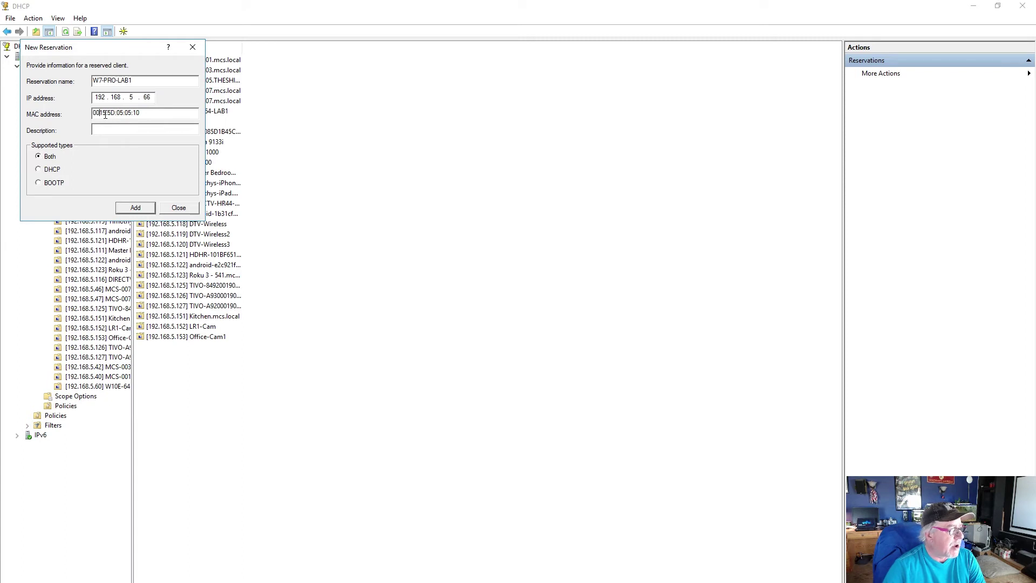
{"action": "key", "text": "Delete"}
{"action": "key", "text": "Delete"}
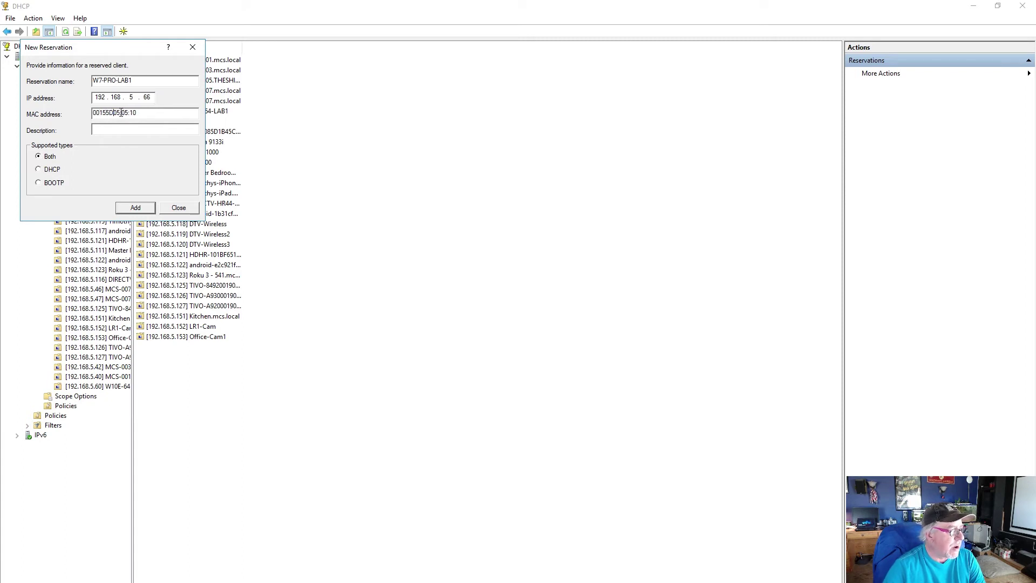
{"action": "key", "text": "Delete"}
{"action": "left_click", "coordinate": [133, 131]}
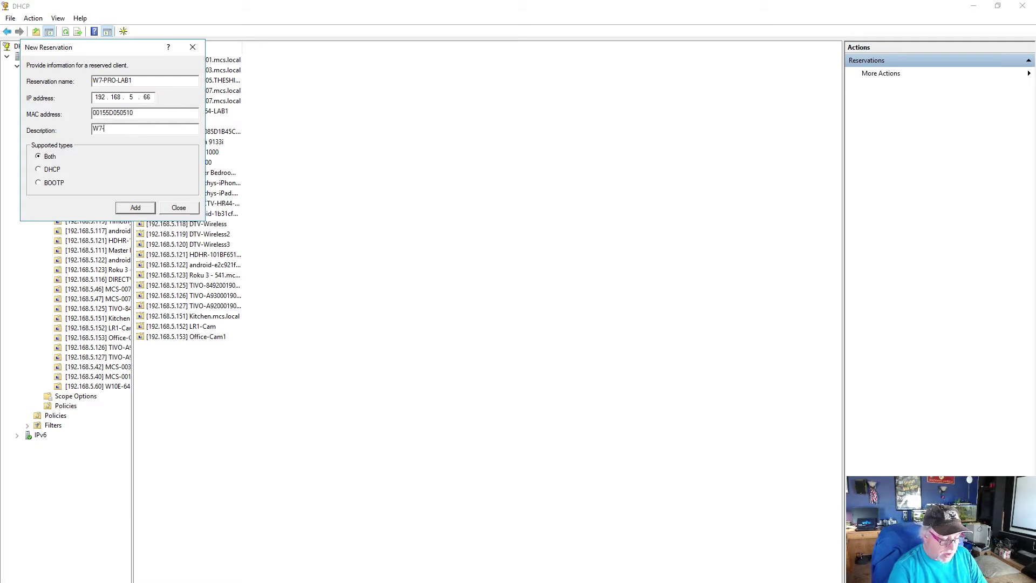
{"action": "type", "text": "W7-PRO-"}
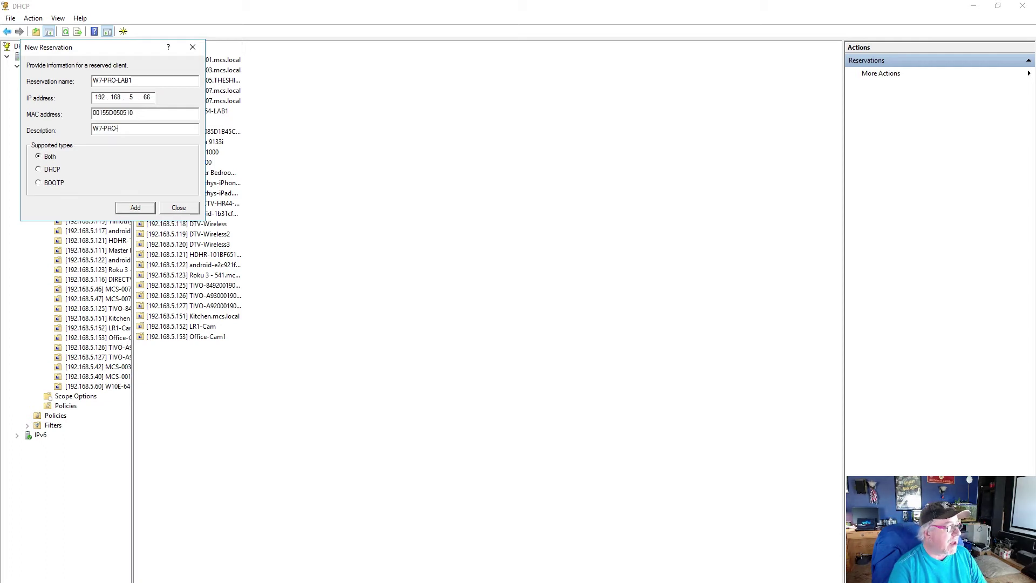
{"action": "type", "text": "LA"}
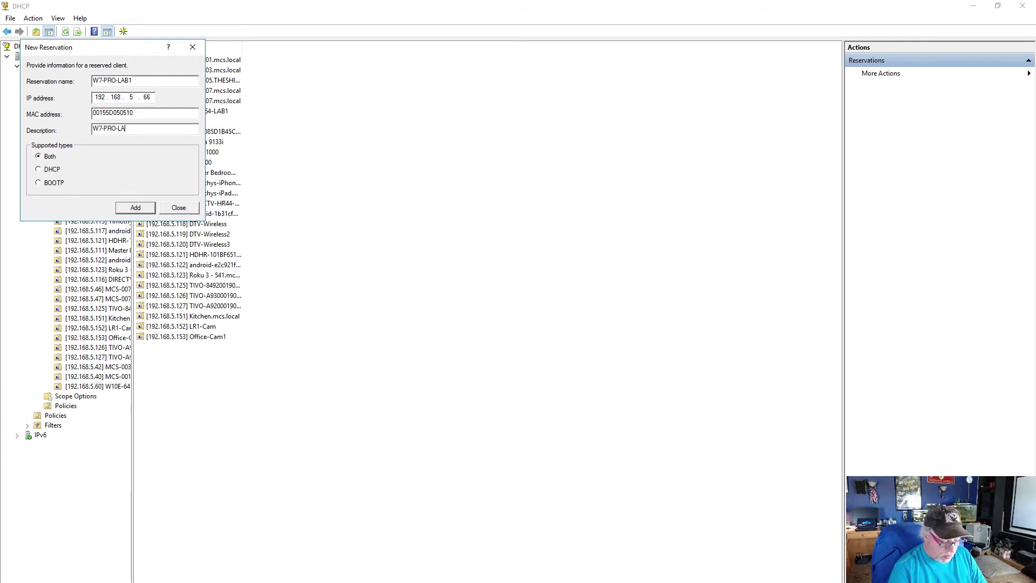
{"action": "type", "text": "B1"}
{"action": "left_click", "coordinate": [136, 208]}
{"action": "left_click", "coordinate": [180, 210]}
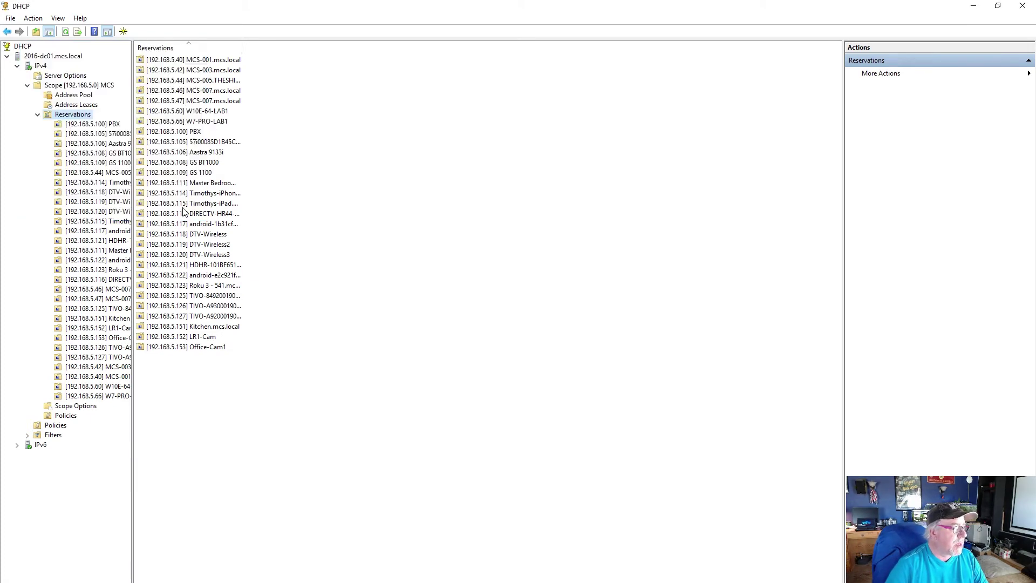
{"action": "left_click", "coordinate": [95, 106]}
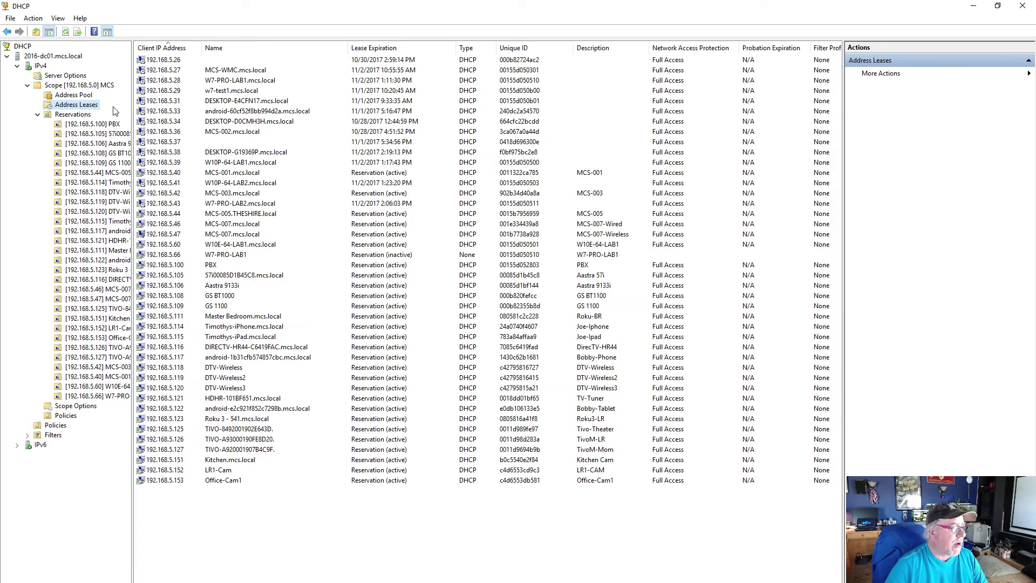
{"action": "left_click", "coordinate": [164, 258]}
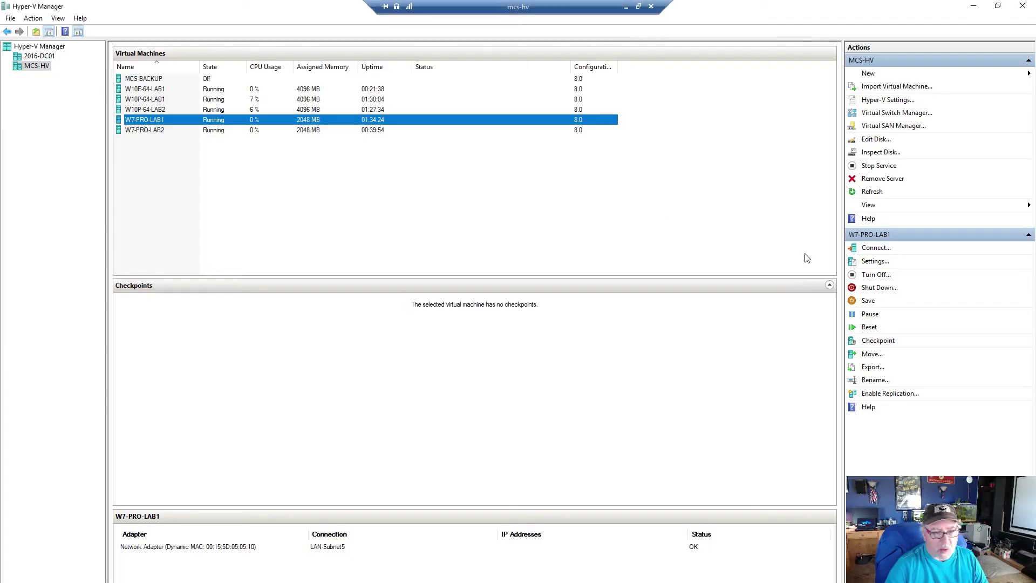
Connect to W7-PRO-LAB1 and restart the Windows 7 guest from its shutdown menu
{"action": "double_click", "coordinate": [180, 123]}
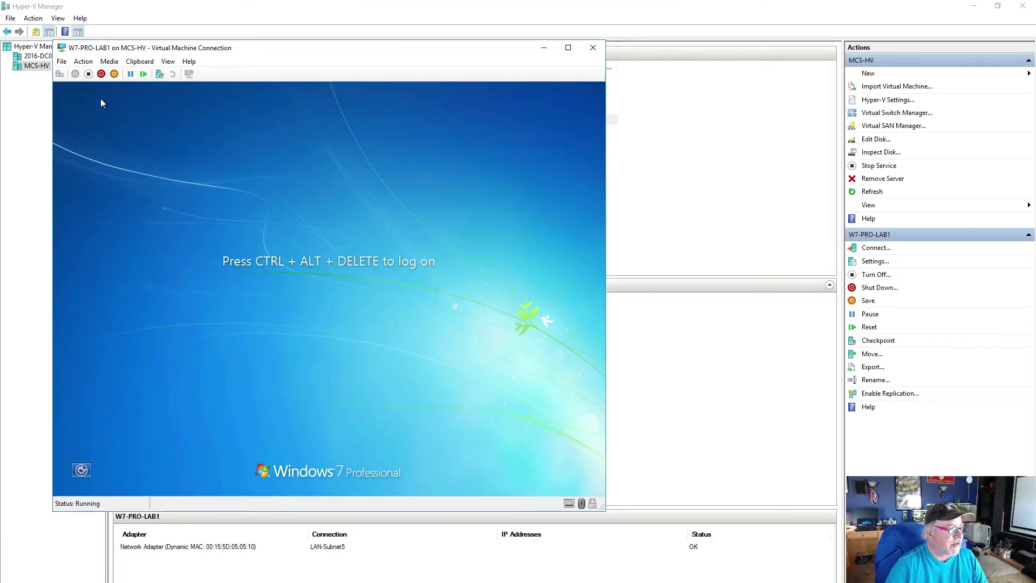
{"action": "left_click", "coordinate": [61, 75]}
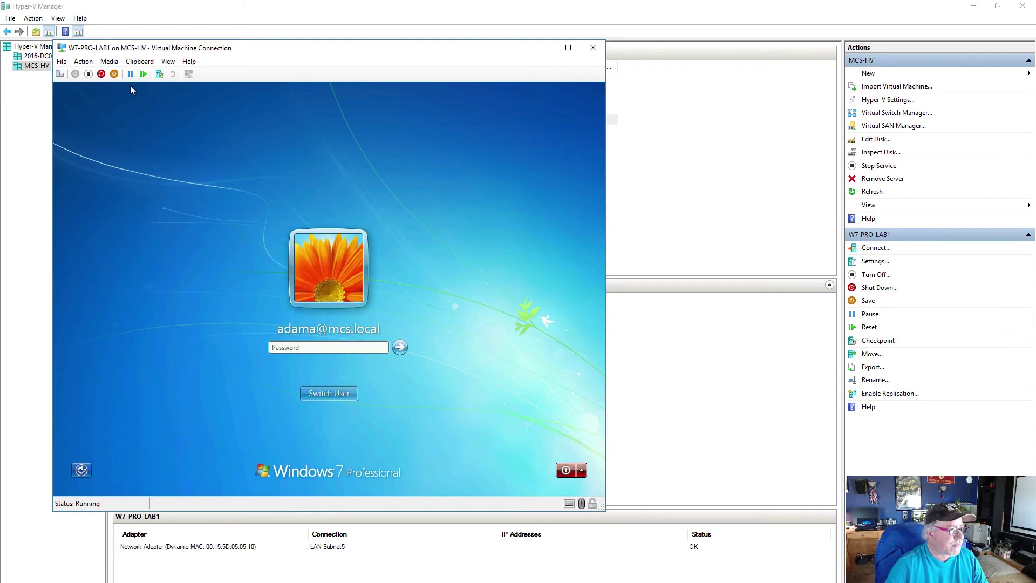
{"action": "left_click", "coordinate": [84, 61]}
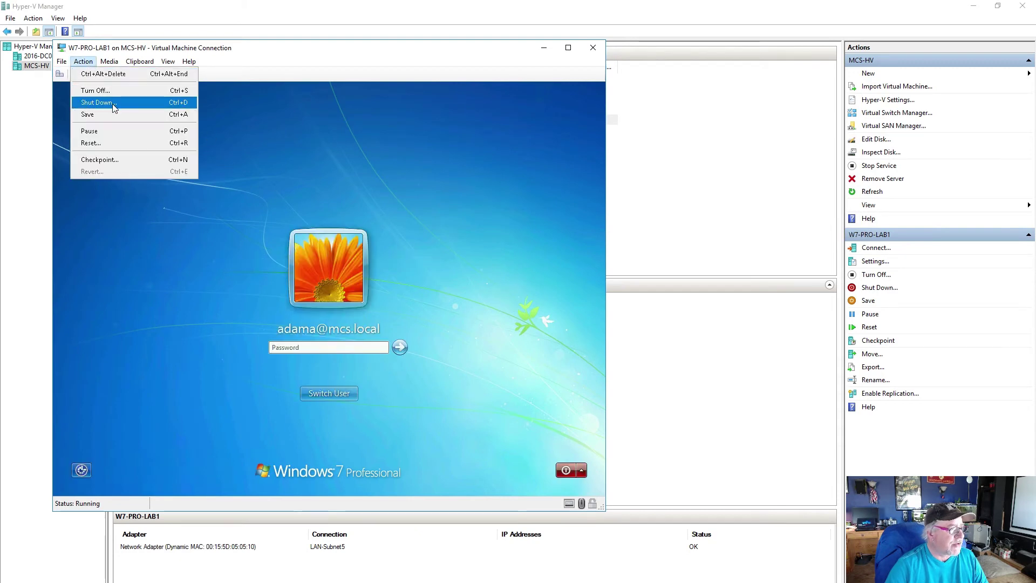
{"action": "left_click", "coordinate": [581, 472]}
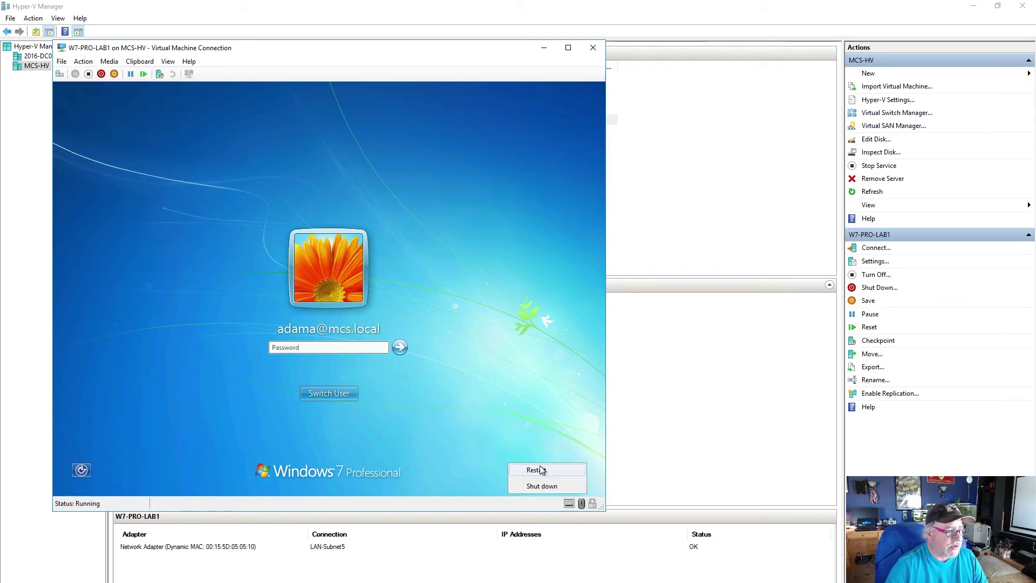
{"action": "left_click", "coordinate": [543, 471]}
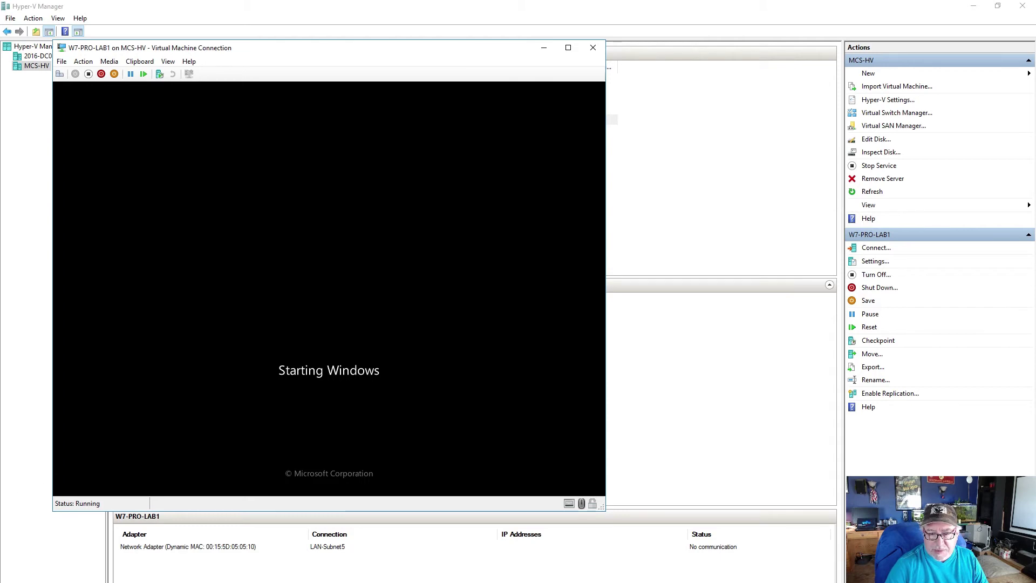
{"action": "key", "text": "alt+Tab"}
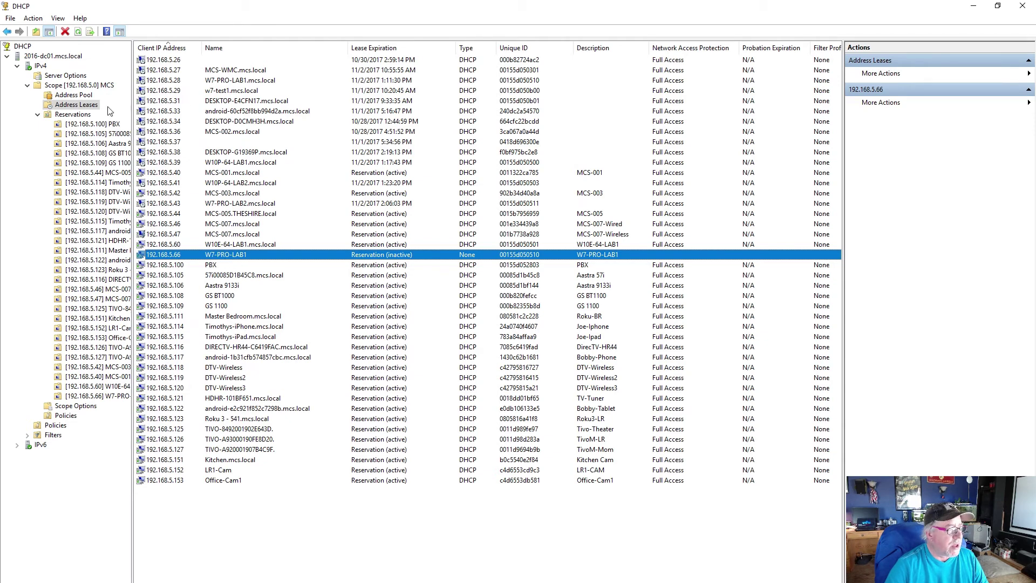
Open a New Reservation dialog from Reservations and cancel it
{"action": "left_click", "coordinate": [63, 116]}
{"action": "right_click", "coordinate": [64, 116]}
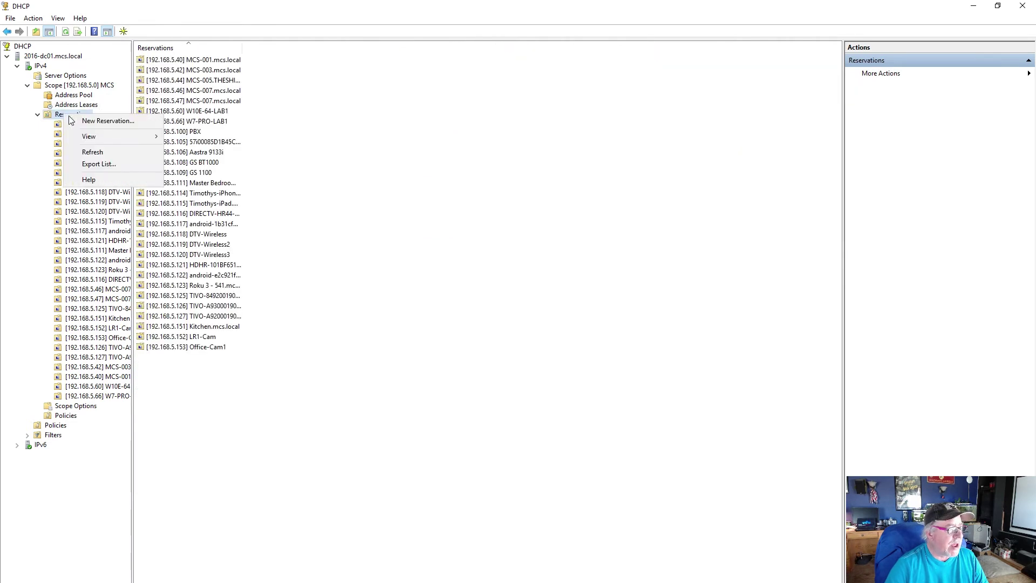
{"action": "left_click", "coordinate": [74, 118]}
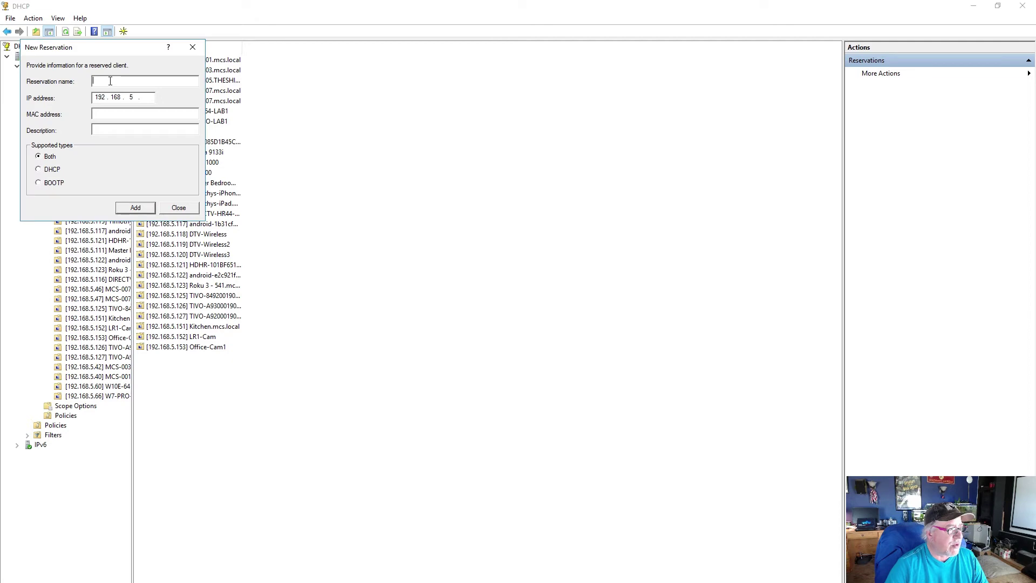
{"action": "left_click", "coordinate": [173, 209]}
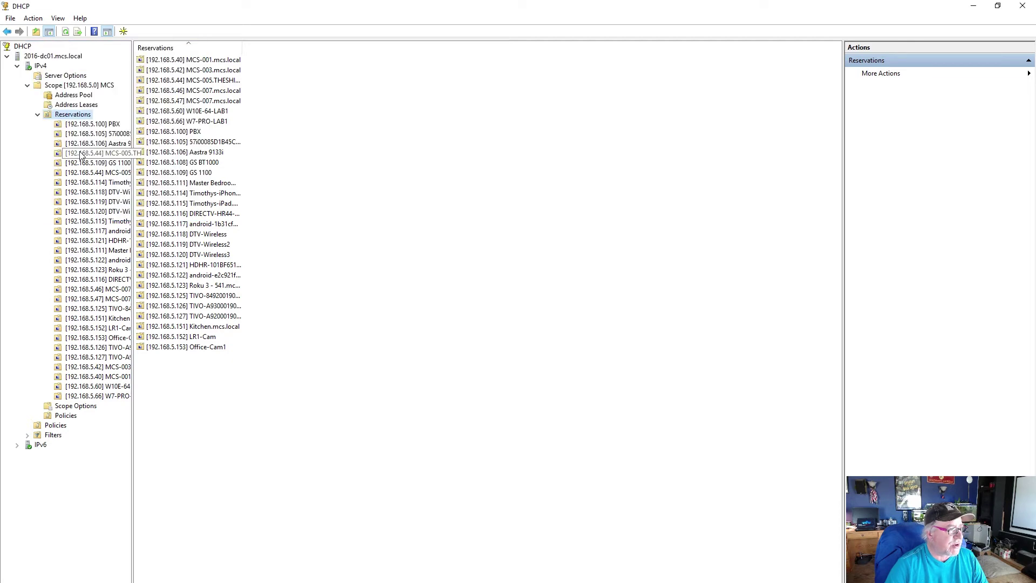
Refresh the address leases and confirm 192.168.5.66 for W7-PRO-LAB1 is now active
{"action": "left_click", "coordinate": [75, 105]}
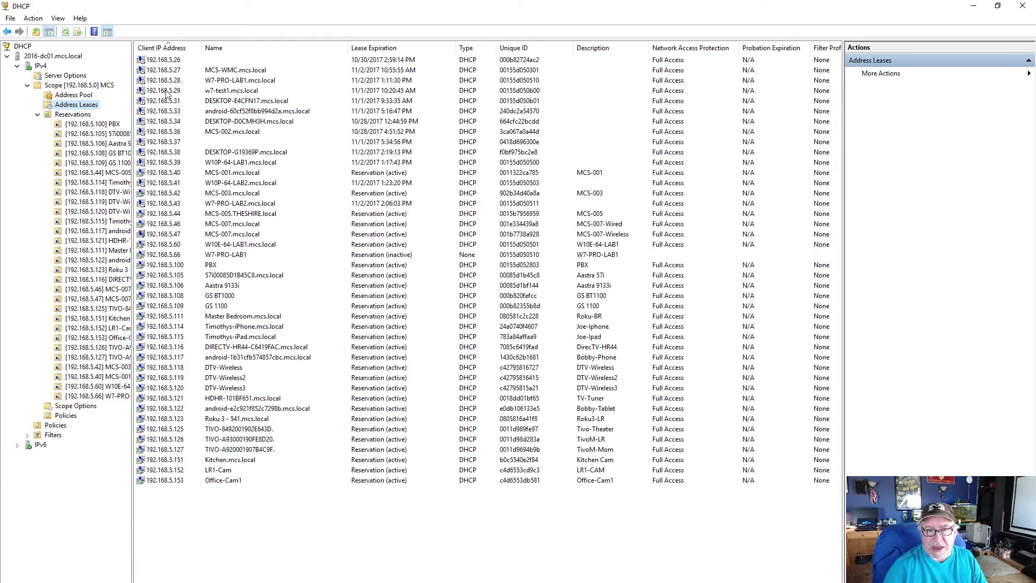
{"action": "right_click", "coordinate": [76, 110]}
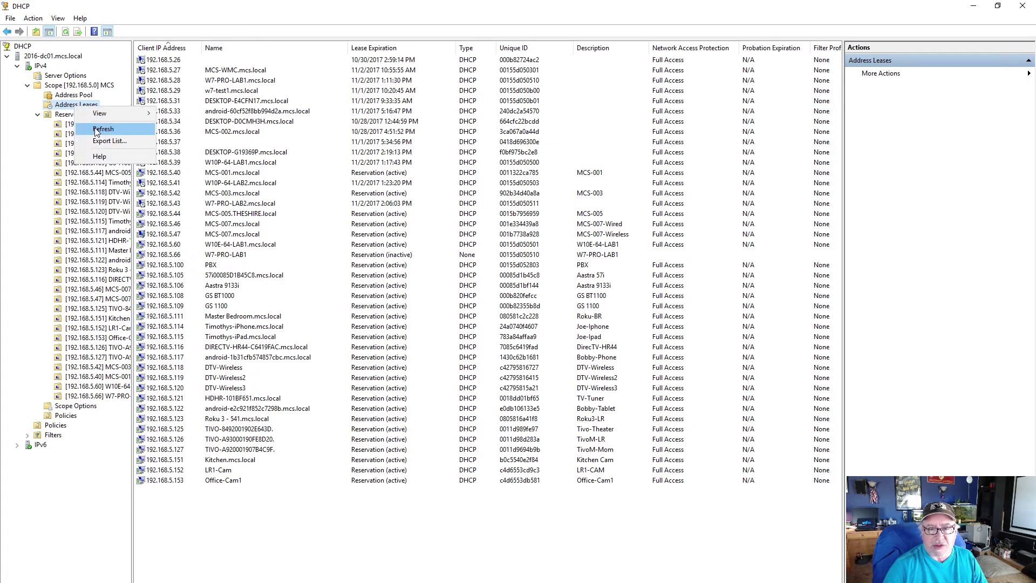
{"action": "left_click", "coordinate": [100, 130]}
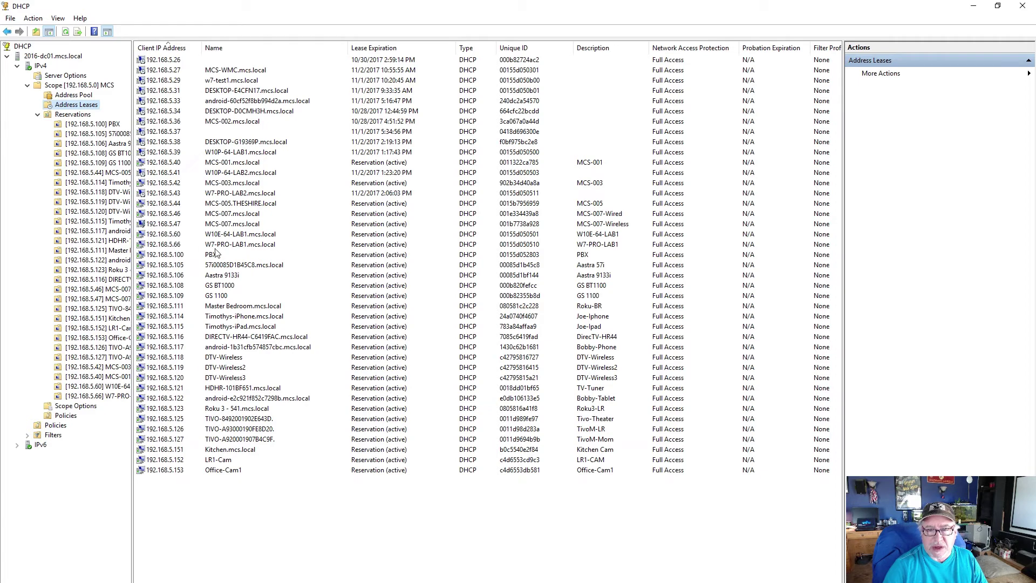
{"action": "left_click", "coordinate": [178, 247]}
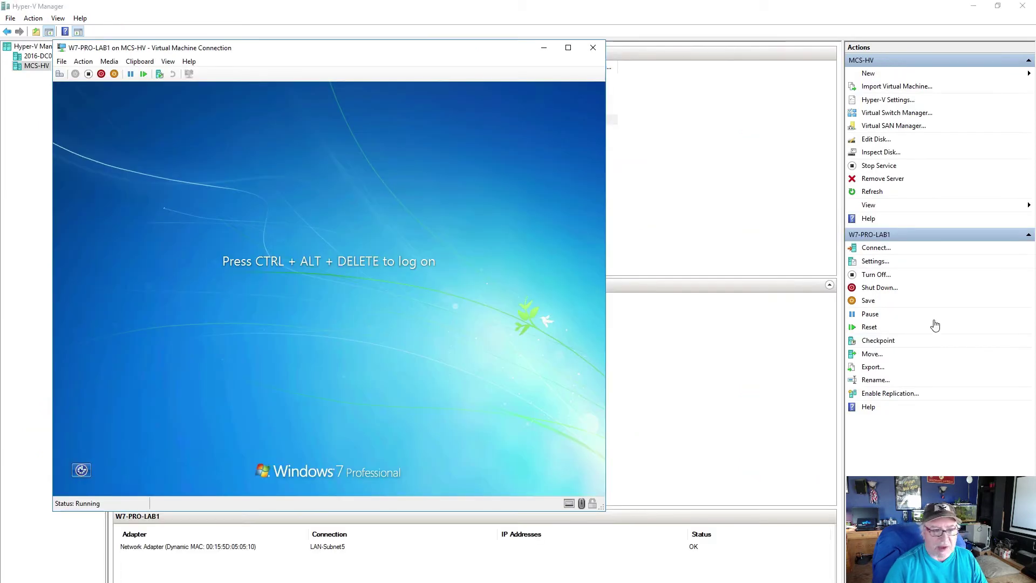
Sign in to W7-PRO-LAB1 with the account password
{"action": "left_click", "coordinate": [61, 75]}
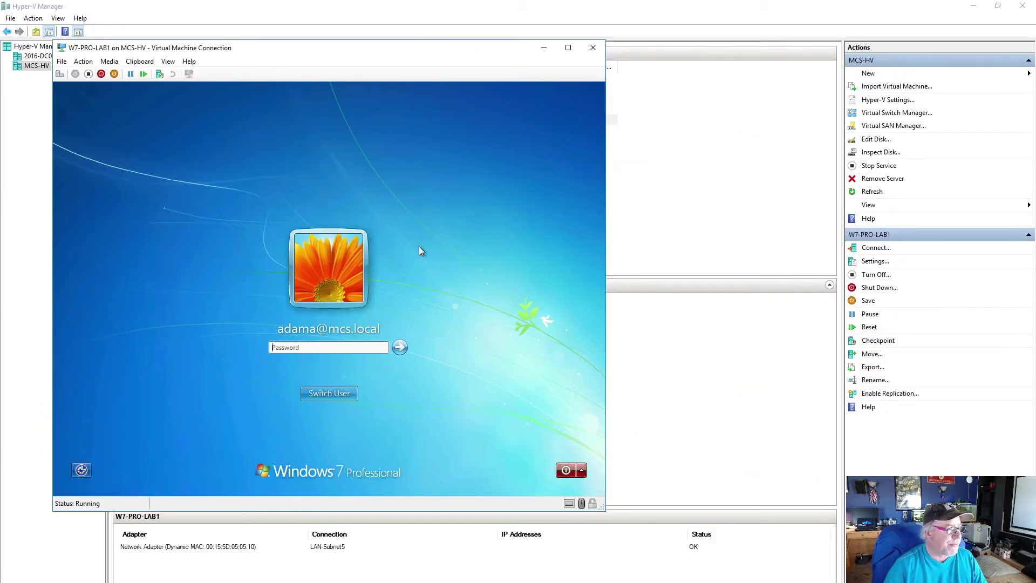
{"action": "type", "text": "•••••••"}
{"action": "key", "text": "Return"}
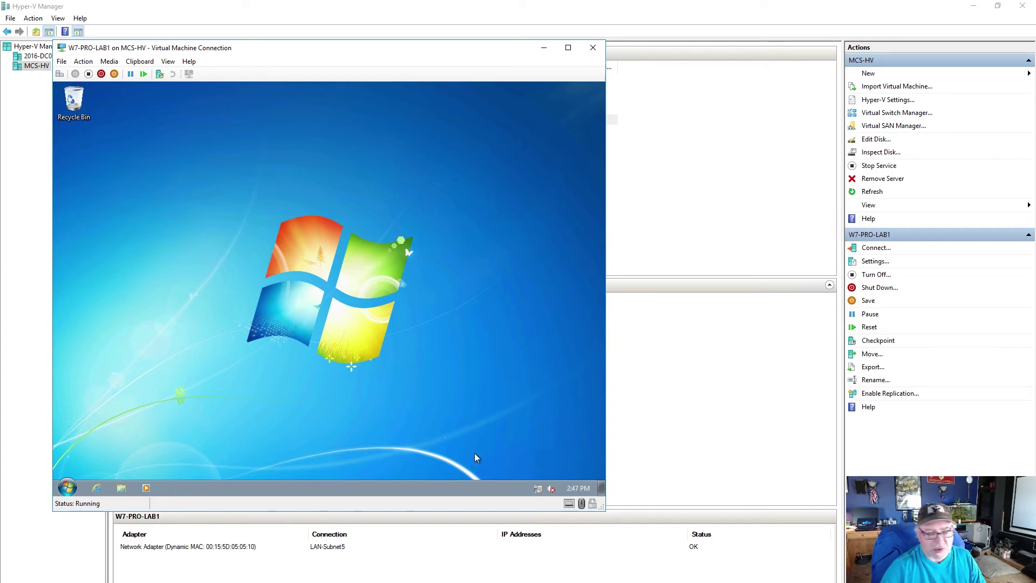
Check the Local Area Connection details for DHCP-assigned 192.168.5.66, then close the network windows
{"action": "right_click", "coordinate": [537, 491]}
{"action": "left_click", "coordinate": [488, 470]}
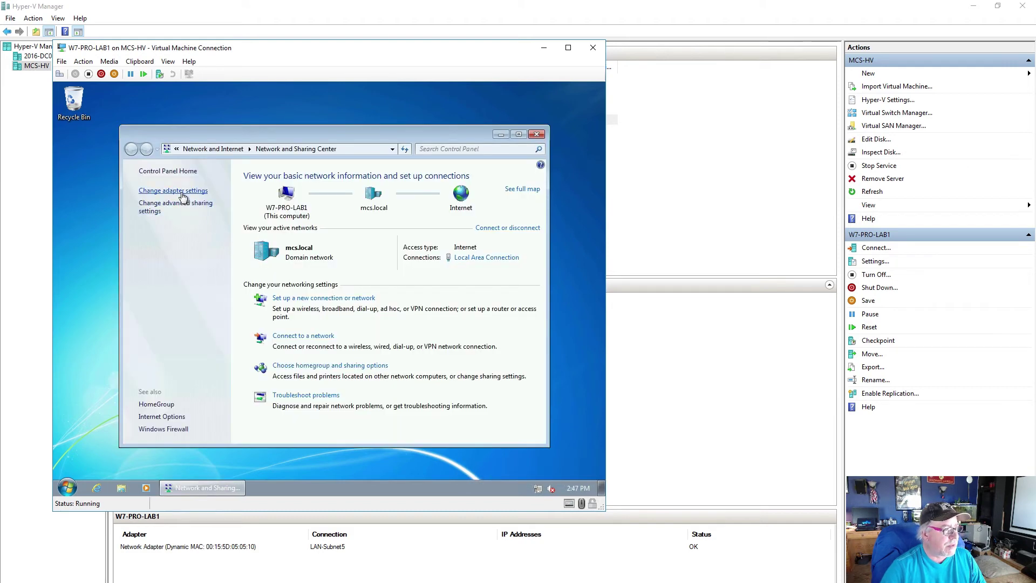
{"action": "left_click", "coordinate": [179, 191]}
{"action": "right_click", "coordinate": [169, 200]}
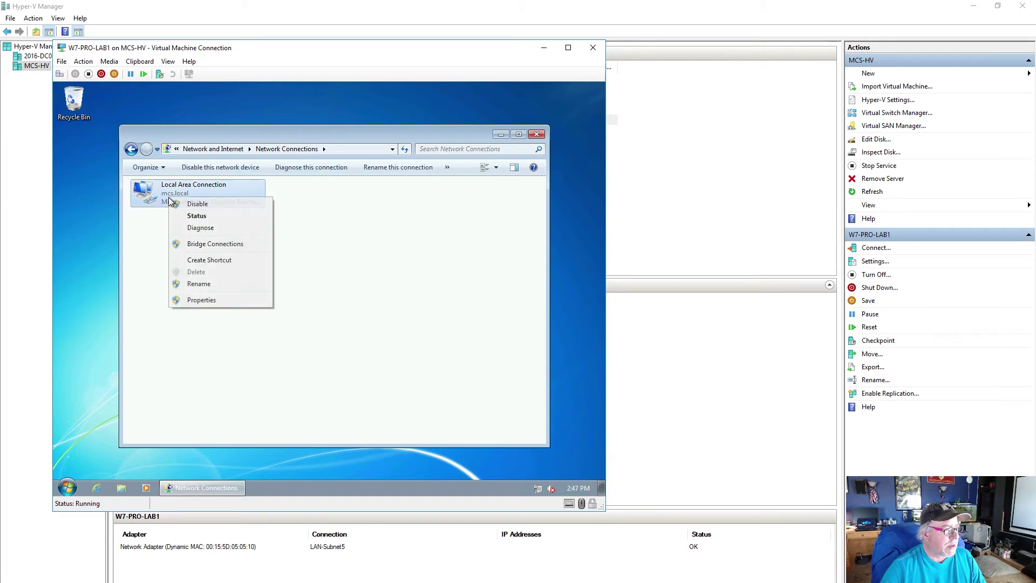
{"action": "left_click", "coordinate": [190, 218]}
{"action": "left_click", "coordinate": [264, 278]}
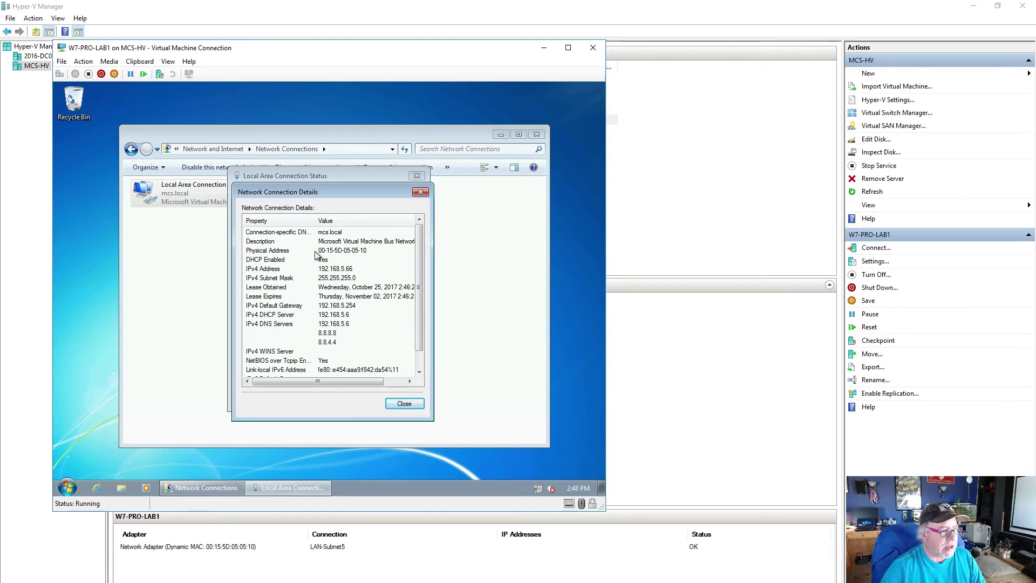
{"action": "left_click", "coordinate": [276, 262]}
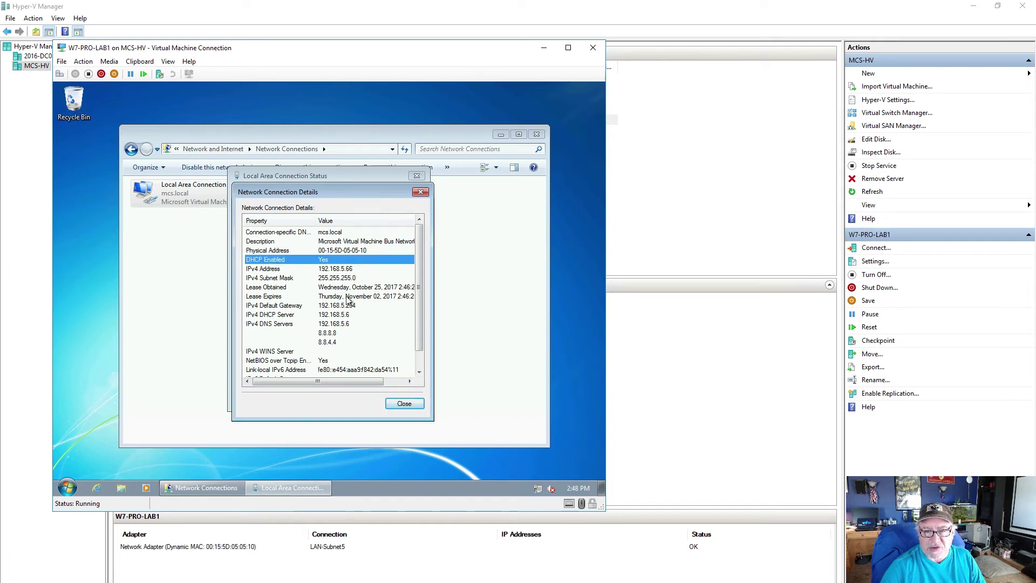
{"action": "left_click", "coordinate": [408, 405]}
{"action": "left_click", "coordinate": [404, 397]}
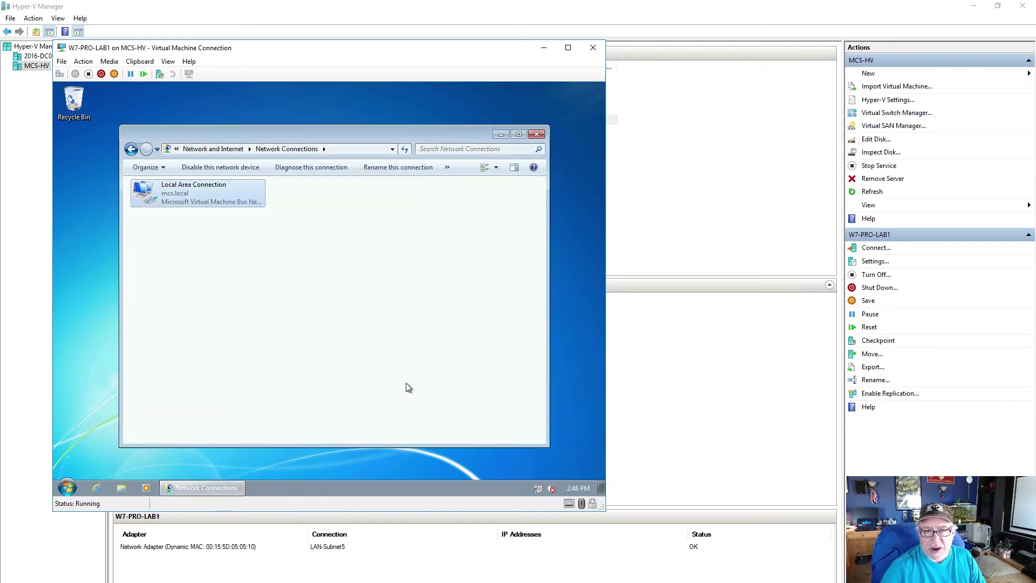
{"action": "left_click", "coordinate": [536, 135]}
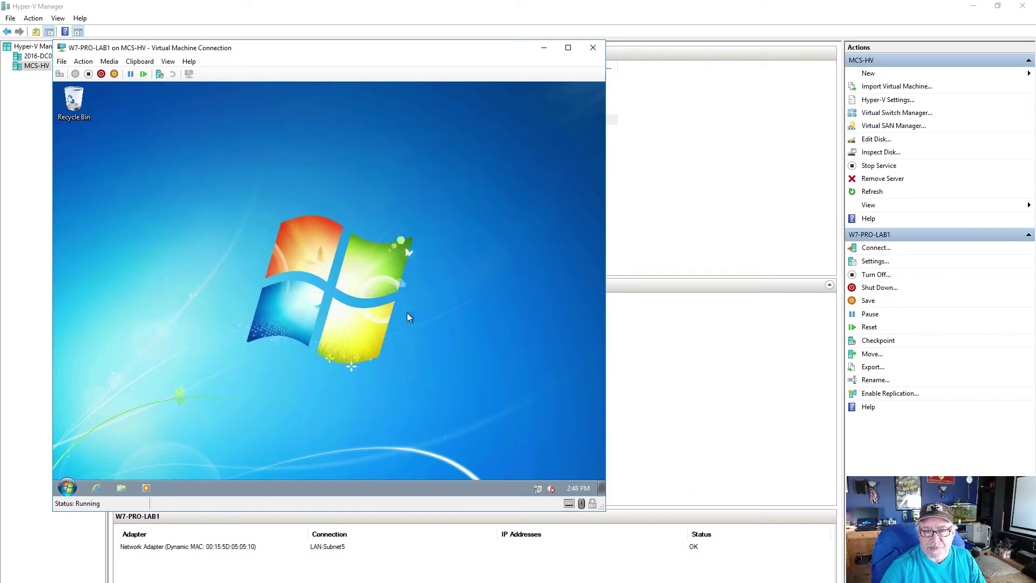
Log off W7-PRO-LAB1, close its console, and minimize DHCP to reach the desktop
{"action": "left_click", "coordinate": [67, 489]}
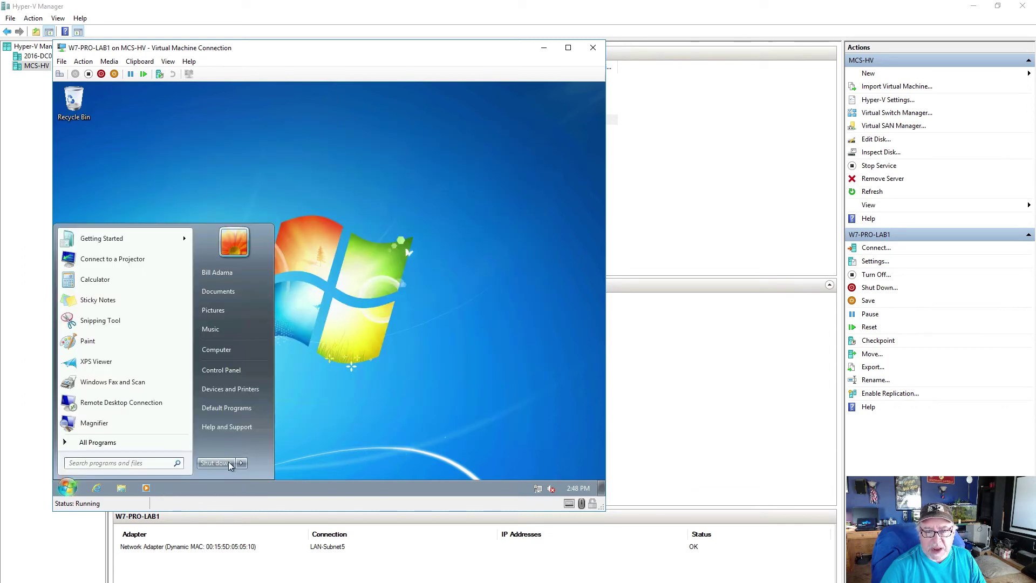
{"action": "mouse_move", "coordinate": [250, 462]}
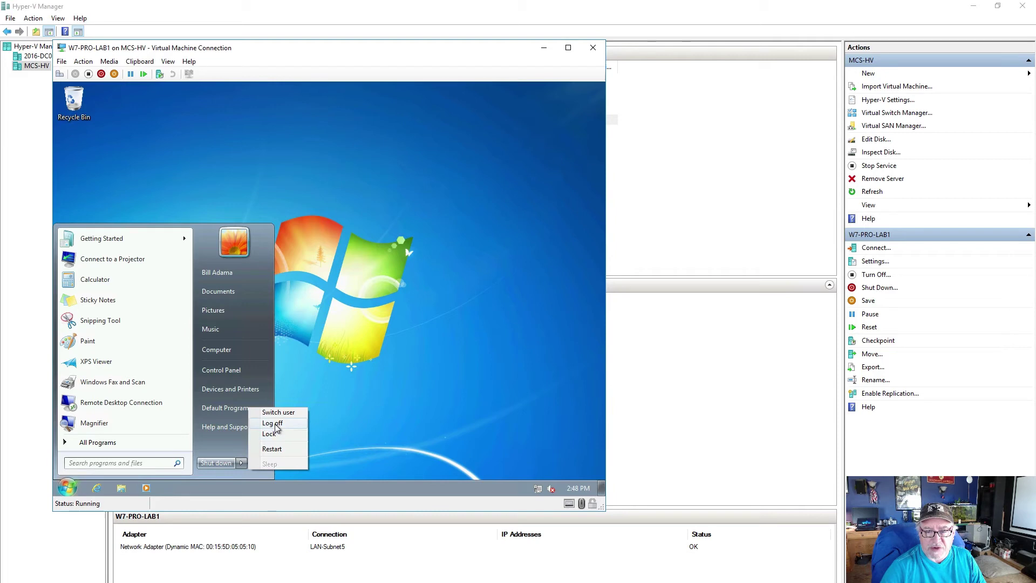
{"action": "left_click", "coordinate": [272, 424]}
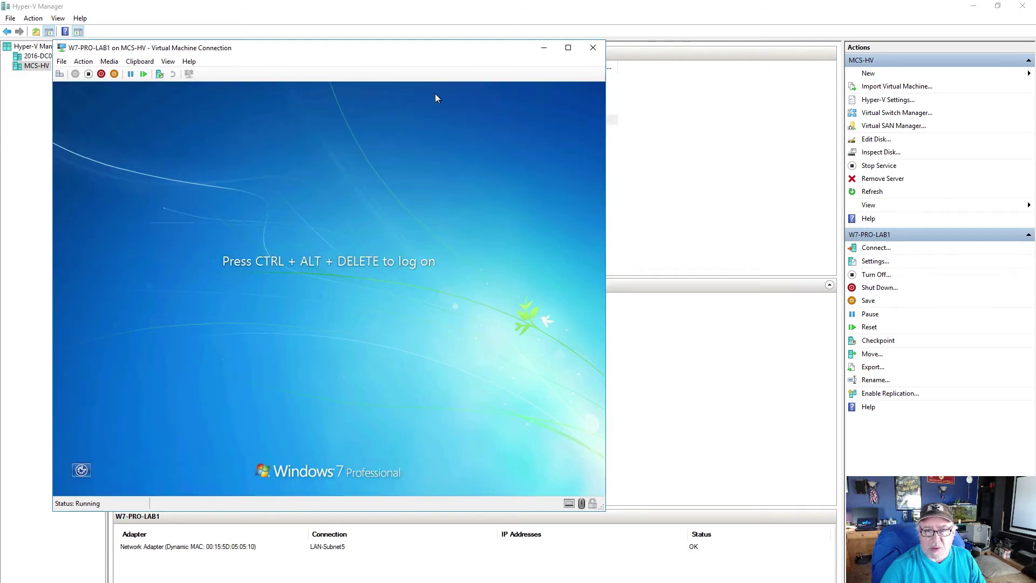
{"action": "left_click", "coordinate": [594, 47]}
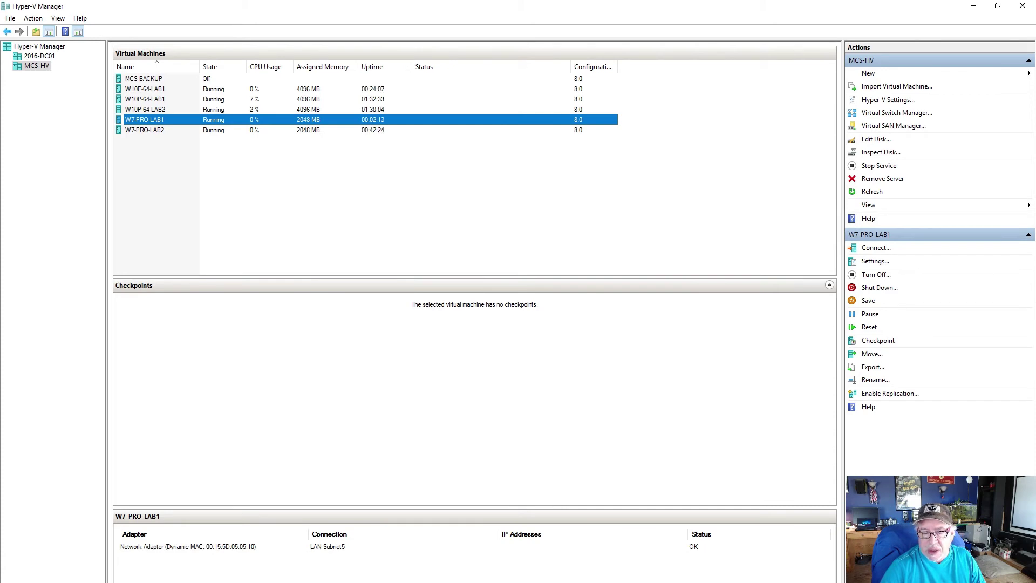
{"action": "key", "text": "alt+Tab"}
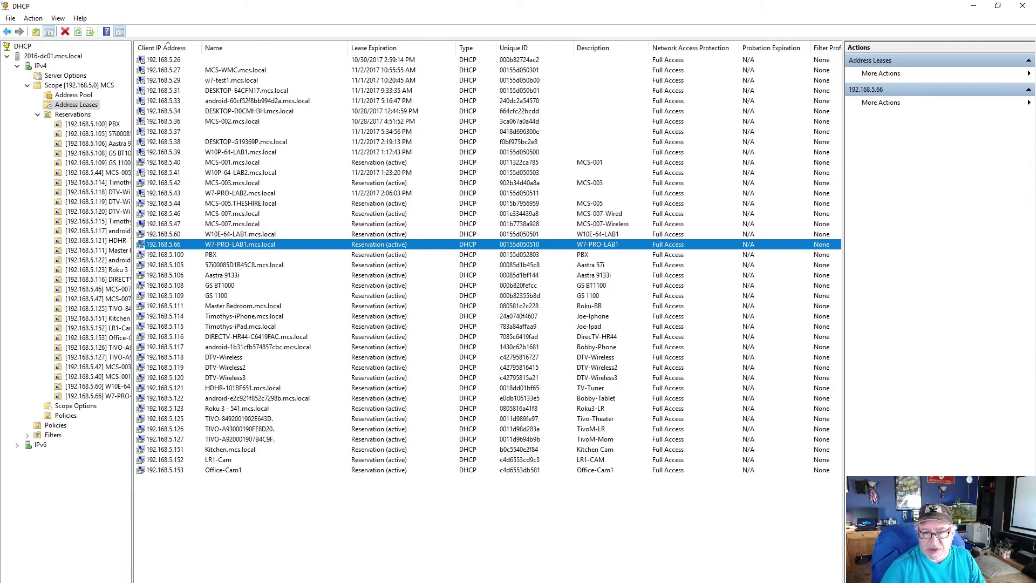
{"action": "left_click", "coordinate": [975, 6]}
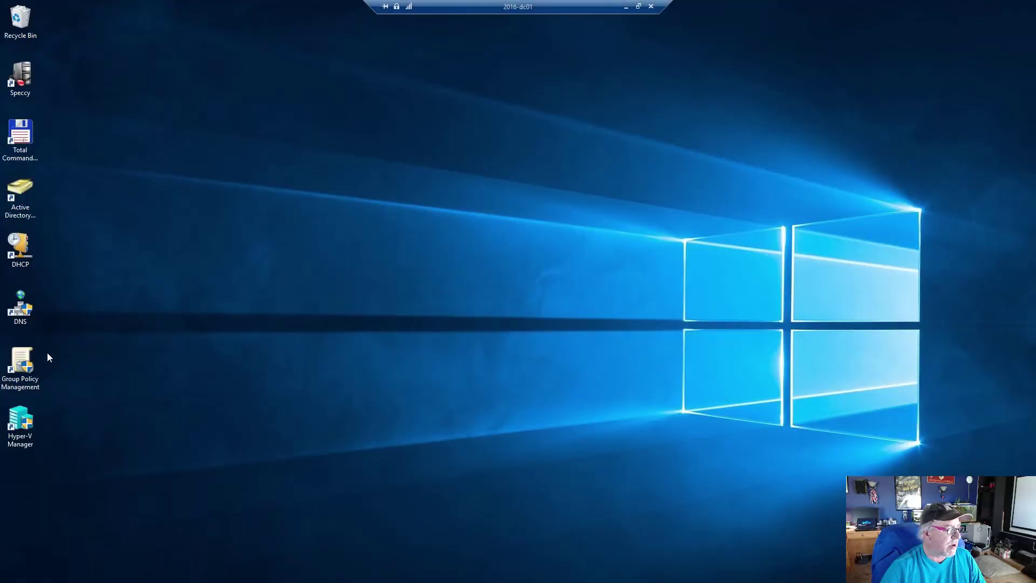
Check mcs.local host records: W10E-64-LAB1 at 192.168.5.60 and W7-PRO-LAB1 at 192.168.5.66
{"action": "double_click", "coordinate": [21, 305]}
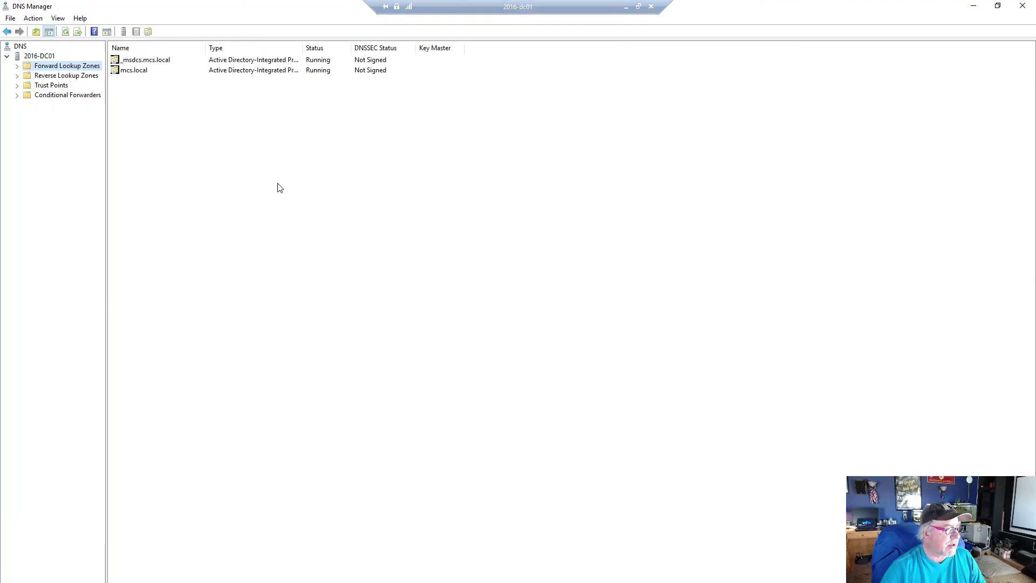
{"action": "left_click", "coordinate": [18, 66]}
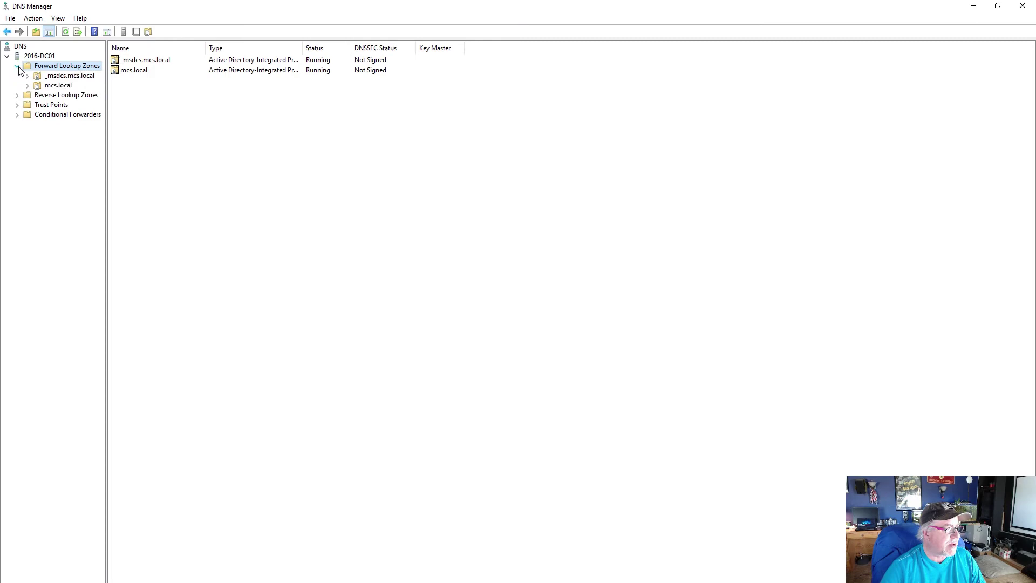
{"action": "left_click", "coordinate": [52, 86]}
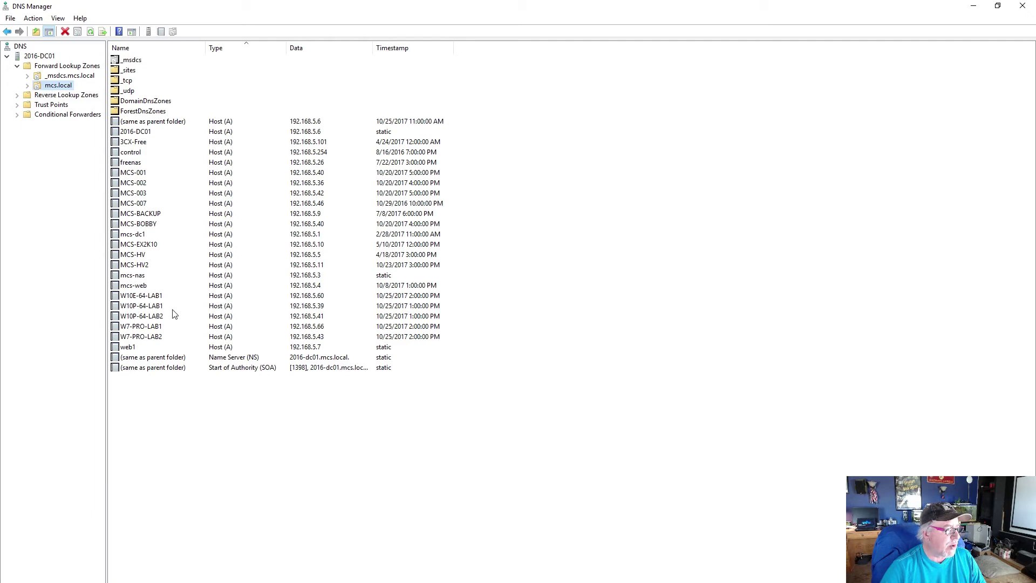
{"action": "left_click", "coordinate": [149, 296]}
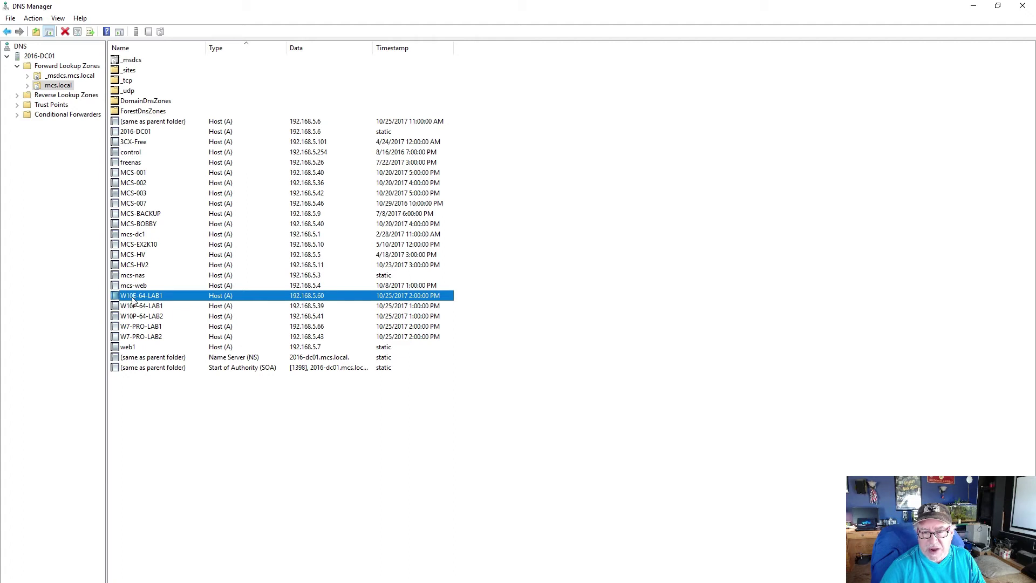
{"action": "left_click", "coordinate": [141, 329]}
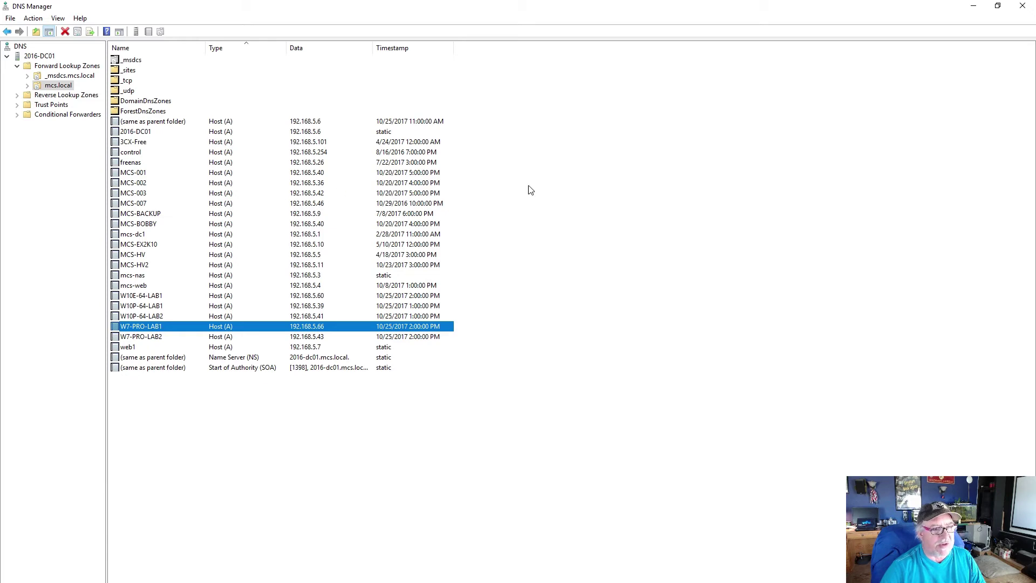
{"action": "left_click", "coordinate": [973, 6]}
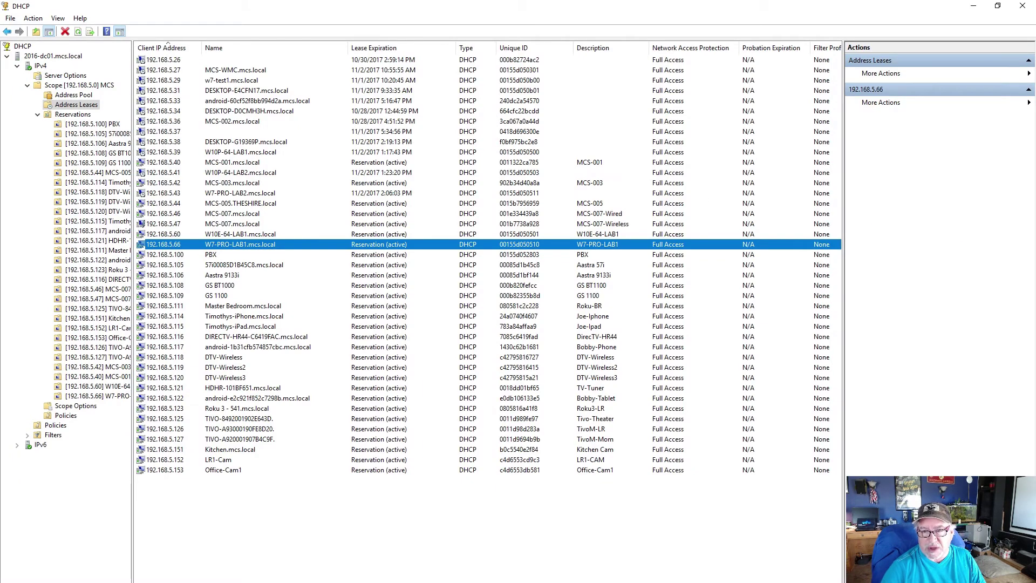
Delete the W10P-64-LAB1 (192.168.5.39) and W10P-64-LAB2 (192.168.5.41) leases
{"action": "key", "text": "Up"}
{"action": "key", "text": "Up"}
{"action": "key", "text": "Up"}
{"action": "key", "text": "Up"}
{"action": "key", "text": "Up"}
{"action": "key", "text": "Up"}
{"action": "key", "text": "Up"}
{"action": "key", "text": "Up"}
{"action": "key", "text": "Up"}
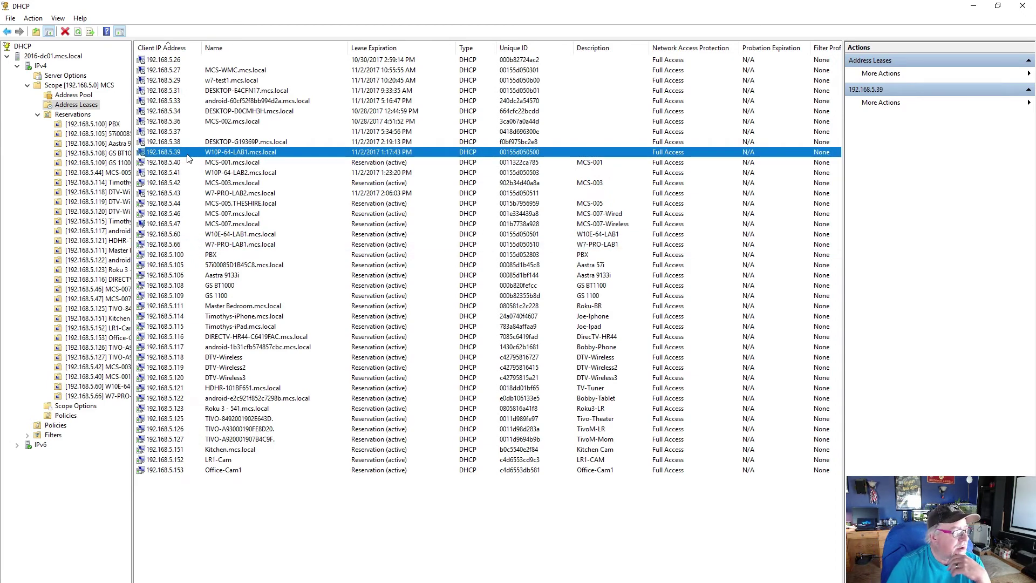
{"action": "right_click", "coordinate": [233, 156]}
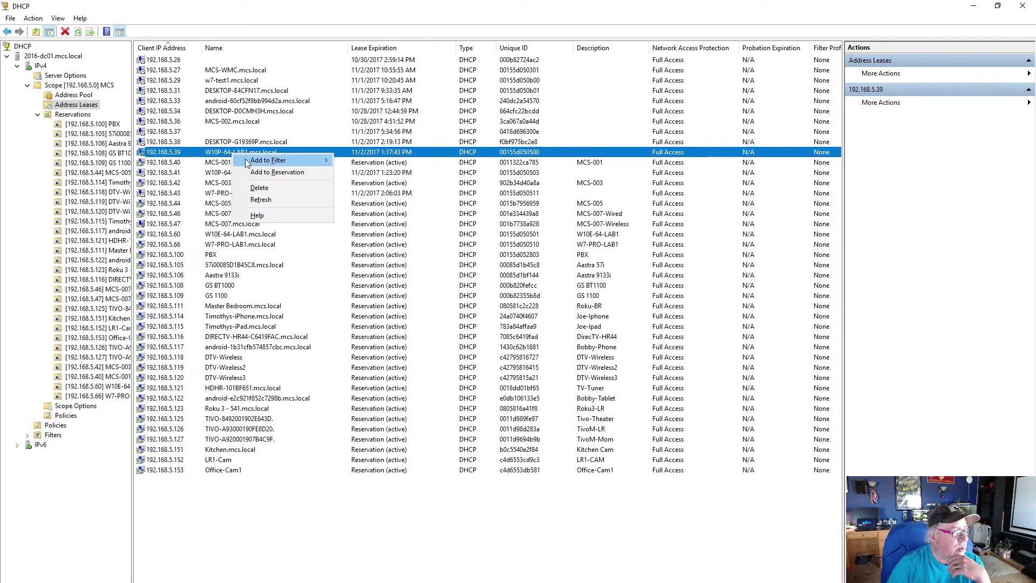
{"action": "left_click", "coordinate": [267, 190]}
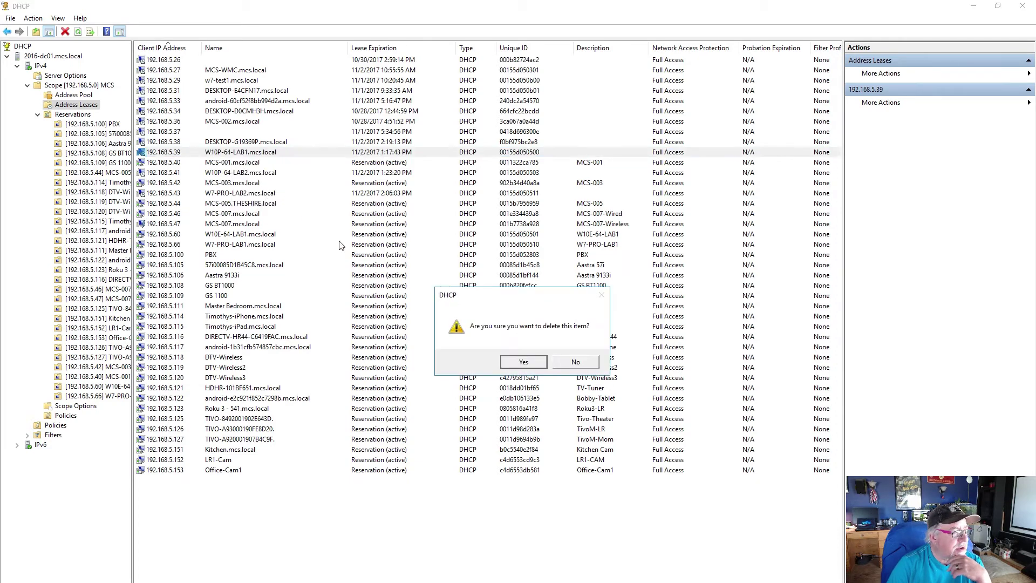
{"action": "left_click", "coordinate": [530, 361]}
{"action": "left_click", "coordinate": [235, 165]}
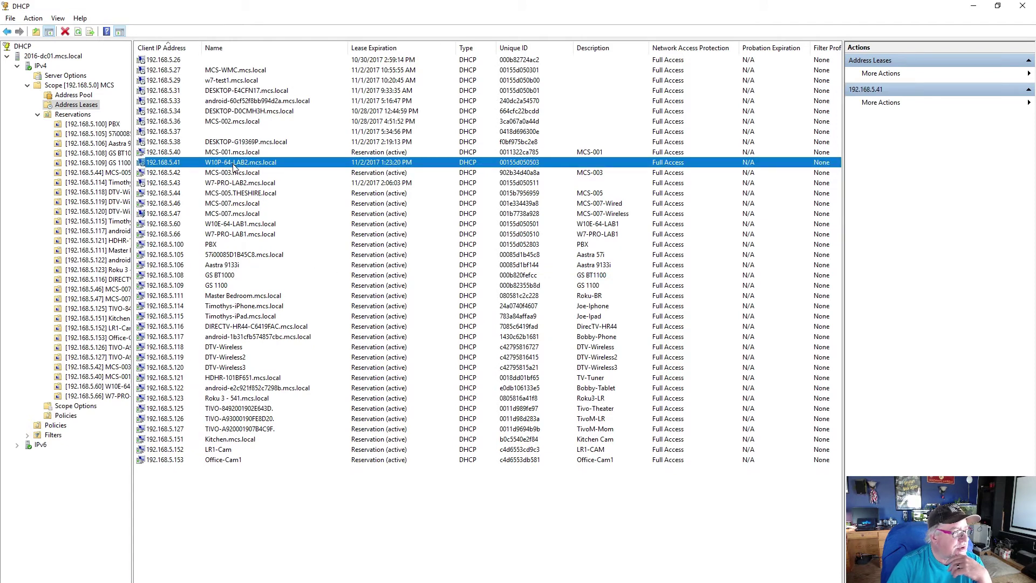
{"action": "right_click", "coordinate": [234, 166]}
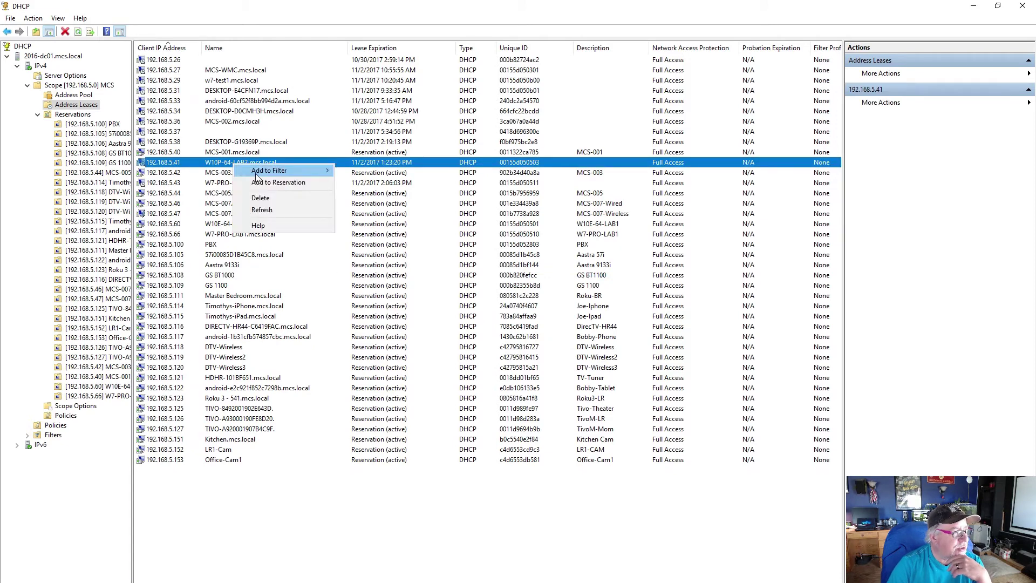
{"action": "left_click", "coordinate": [280, 201]}
{"action": "left_click", "coordinate": [536, 363]}
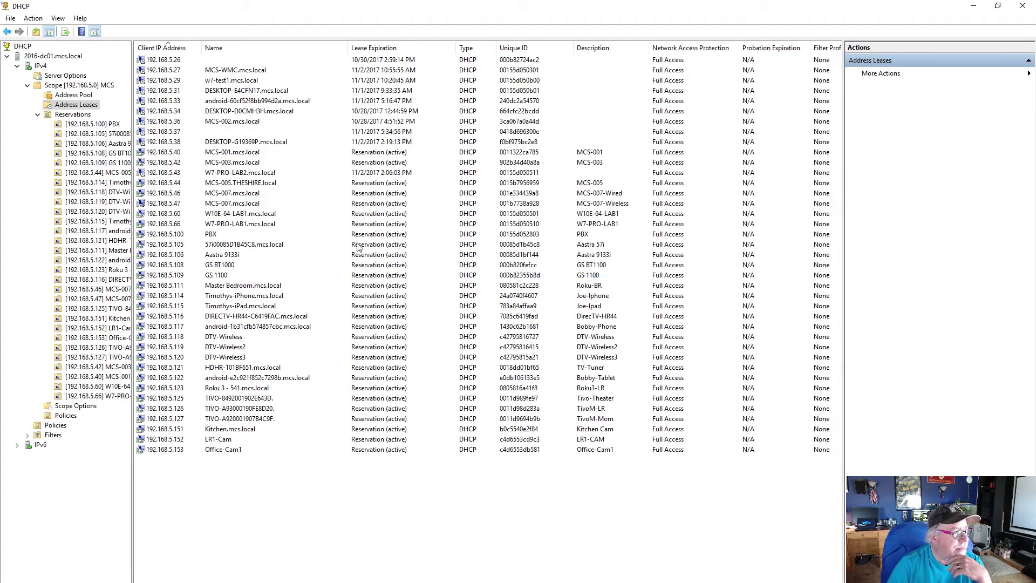
Delete the W7-PRO-LAB2 lease at 192.168.5.43 and show the Reservations list
{"action": "left_click", "coordinate": [238, 174]}
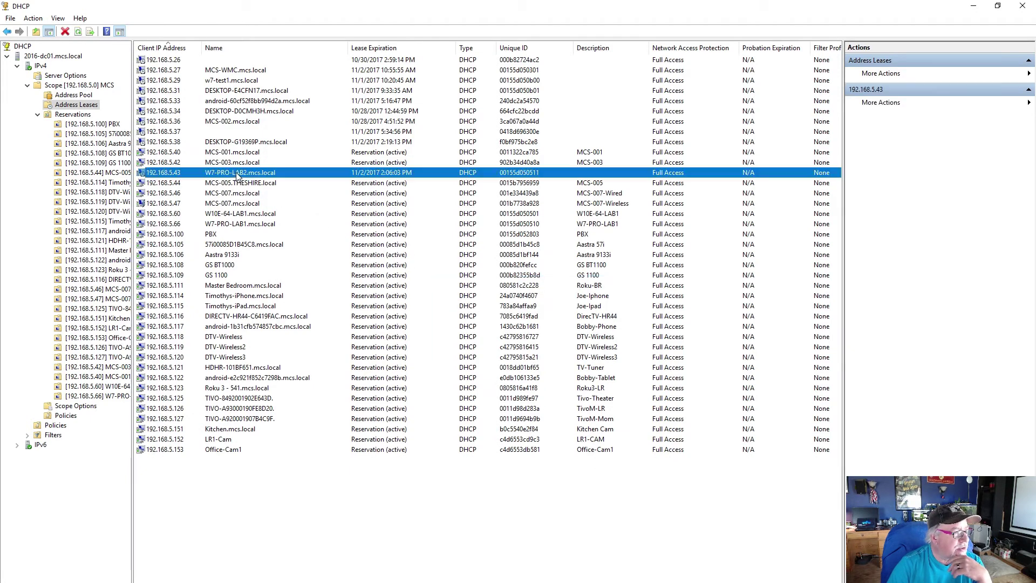
{"action": "right_click", "coordinate": [237, 174]}
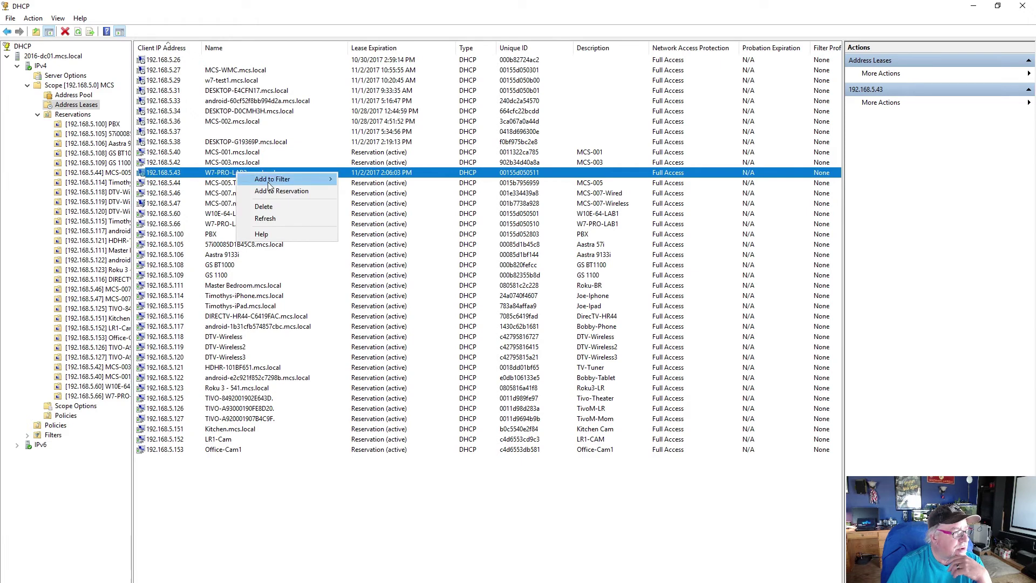
{"action": "left_click", "coordinate": [280, 206]}
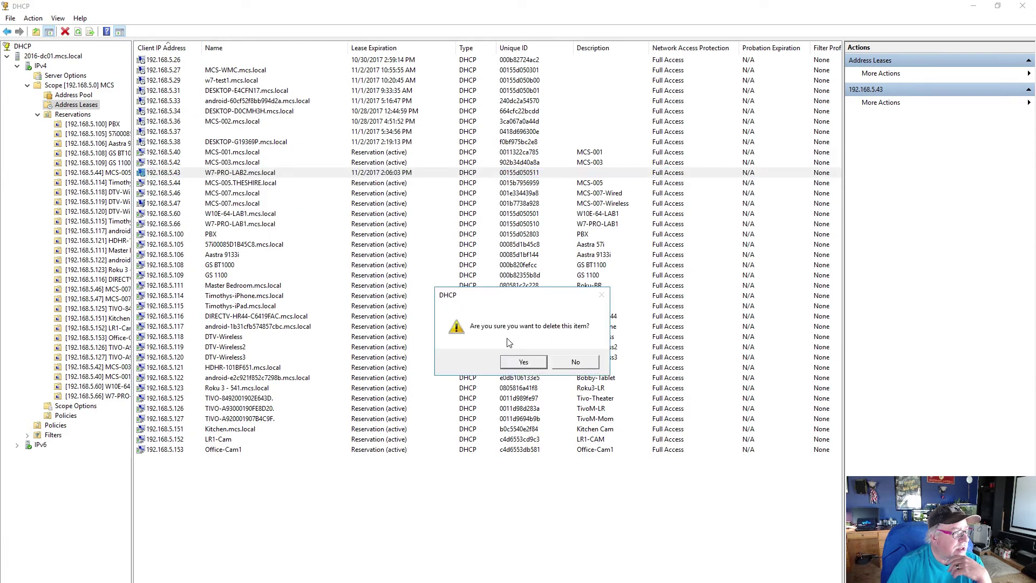
{"action": "left_click", "coordinate": [532, 366]}
{"action": "left_click", "coordinate": [75, 114]}
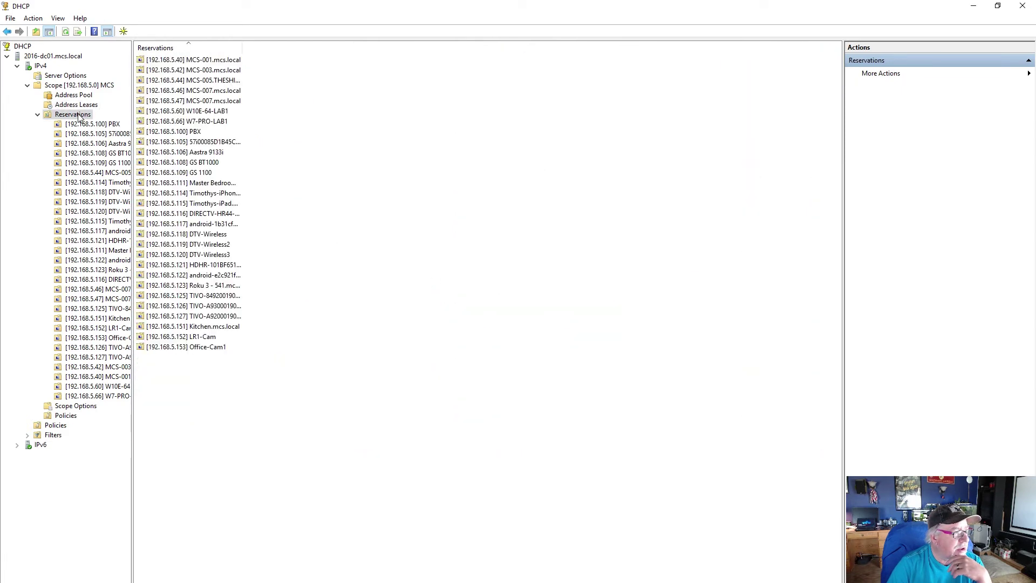
Start a DHCP reservation named W10P-64-LAB1 at 192.168.5.61, leaving its MAC to look up in Lansweeper
{"action": "right_click", "coordinate": [79, 116]}
{"action": "left_click", "coordinate": [118, 125]}
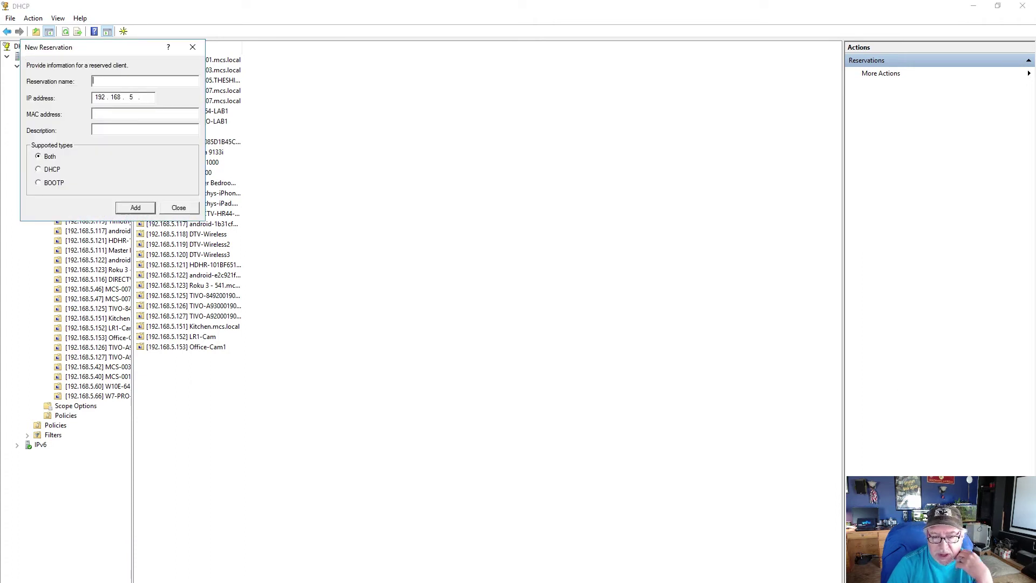
{"action": "key", "text": "alt+Tab"}
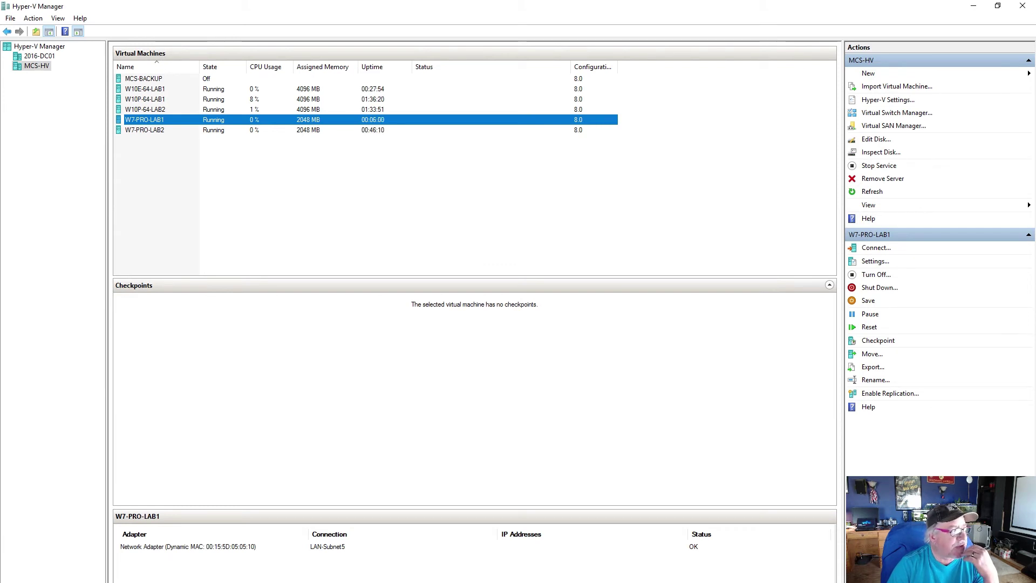
{"action": "key", "text": "alt+Tab"}
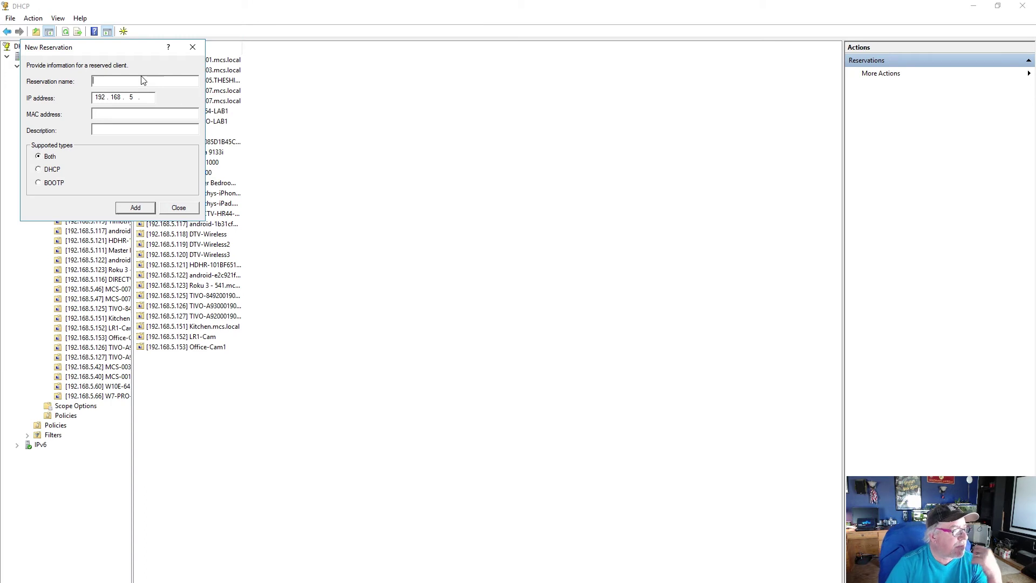
{"action": "type", "text": "W10P-64-LAB1"}
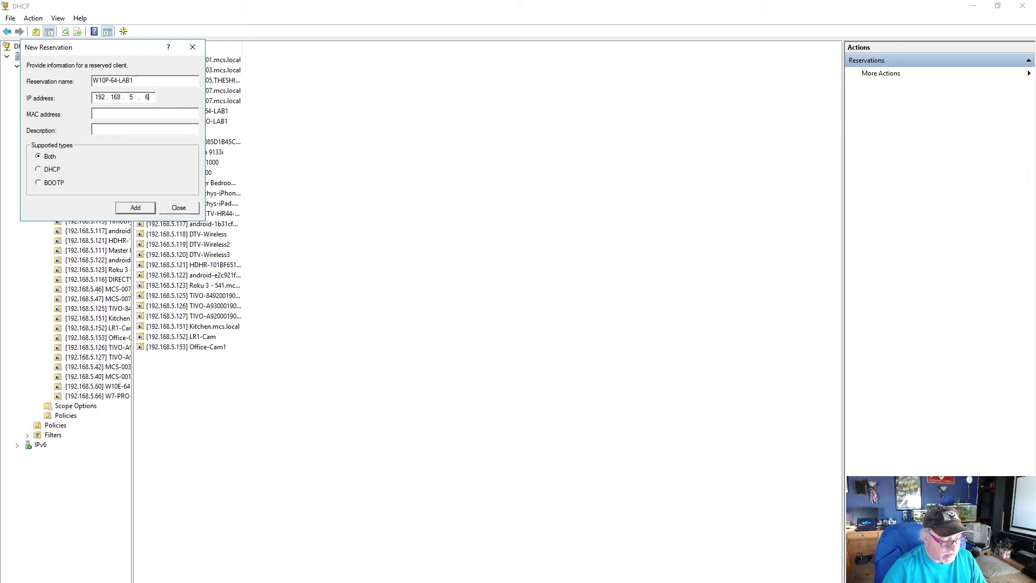
{"action": "type", "text": "61"}
{"action": "left_click", "coordinate": [108, 117]}
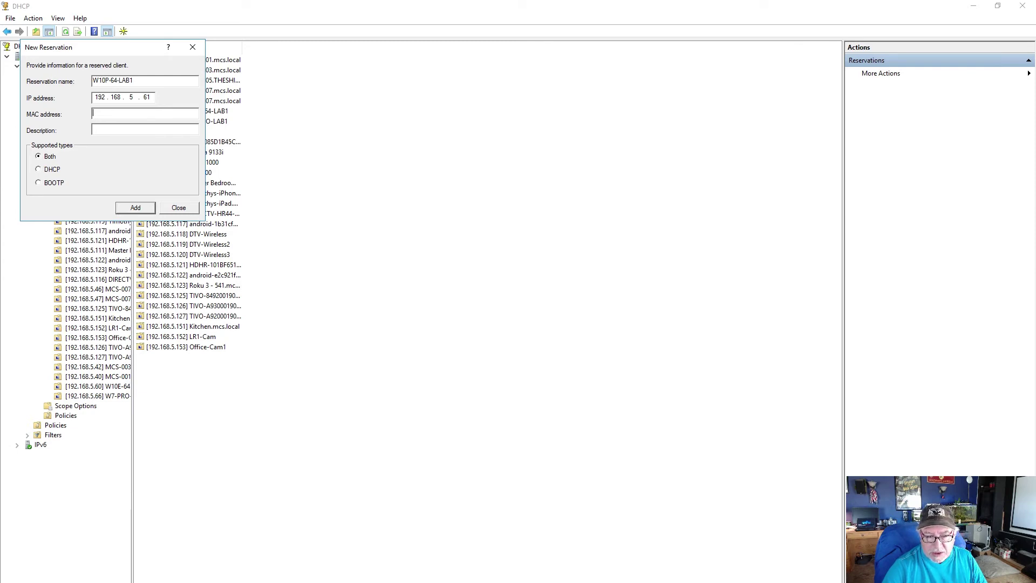
{"action": "key", "text": "alt+Tab"}
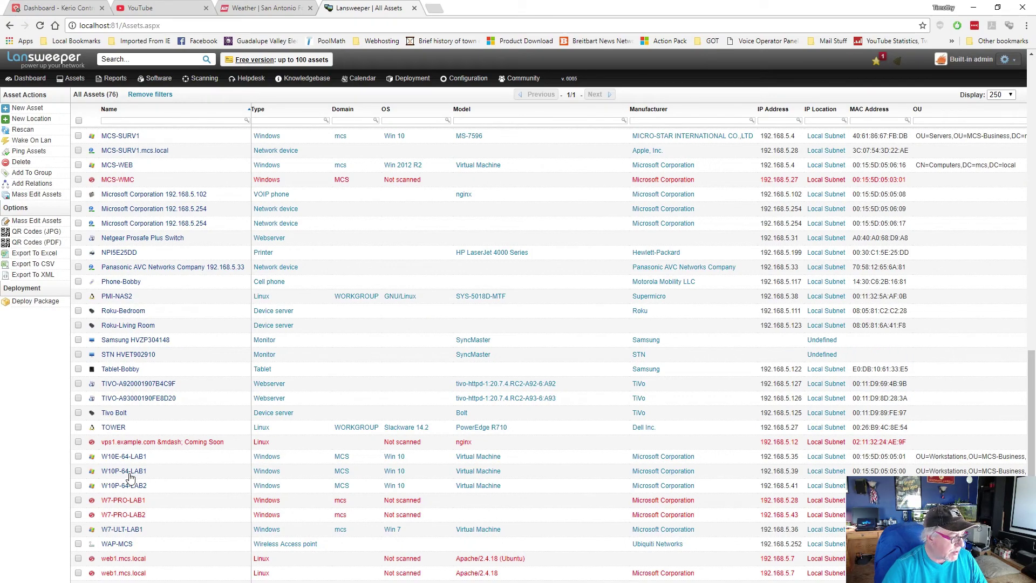
Copy W10P-64-LAB1's MAC 00:15:5D:05:05:00 from Lansweeper into the reservation's MAC field
{"action": "mouse_move", "coordinate": [127, 474]}
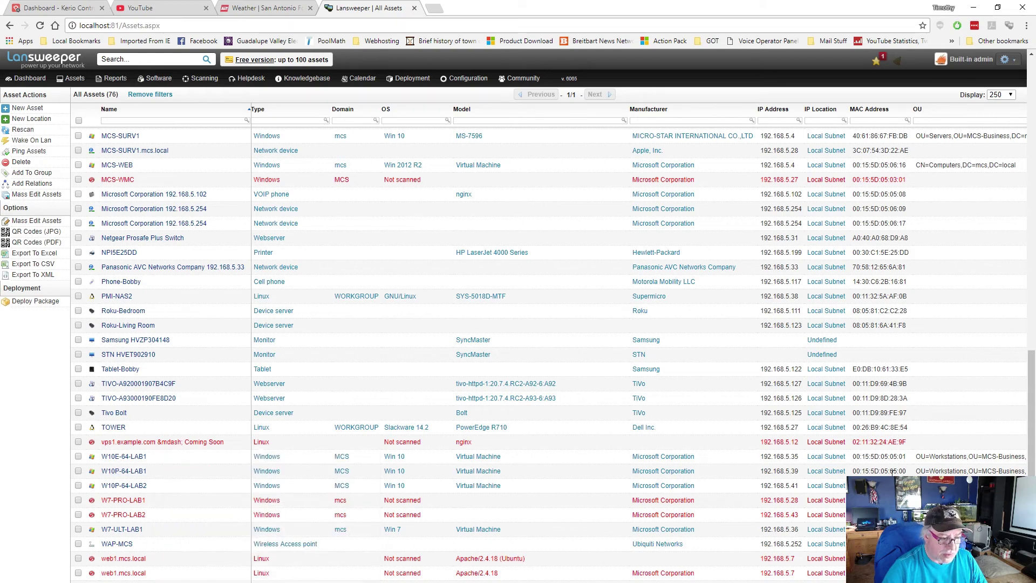
{"action": "left_click_drag", "start_coordinate": [909, 471], "coordinate": [855, 471]}
{"action": "key", "text": "ctrl+c"}
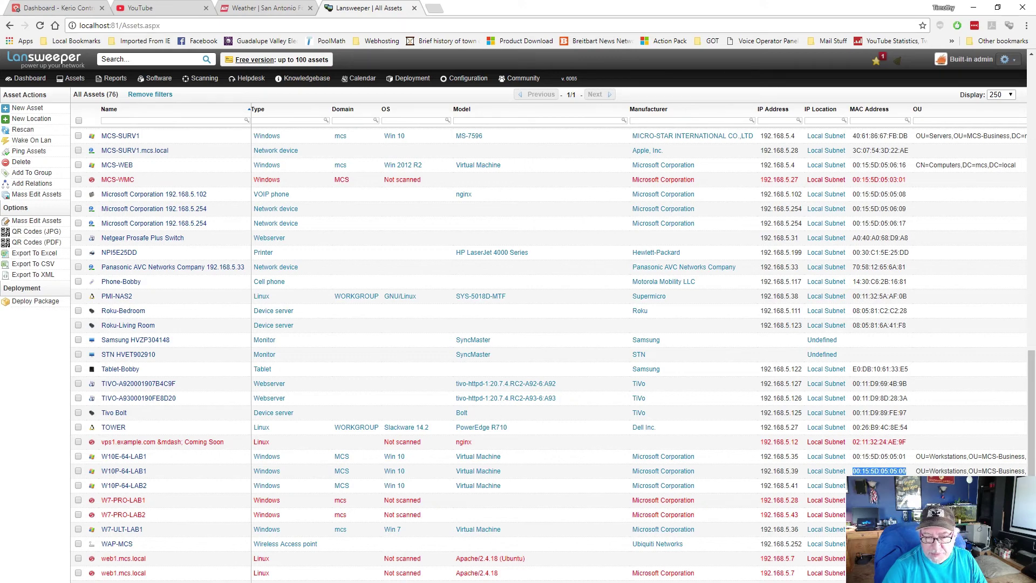
{"action": "key", "text": "alt+Tab"}
{"action": "left_click", "coordinate": [111, 114]}
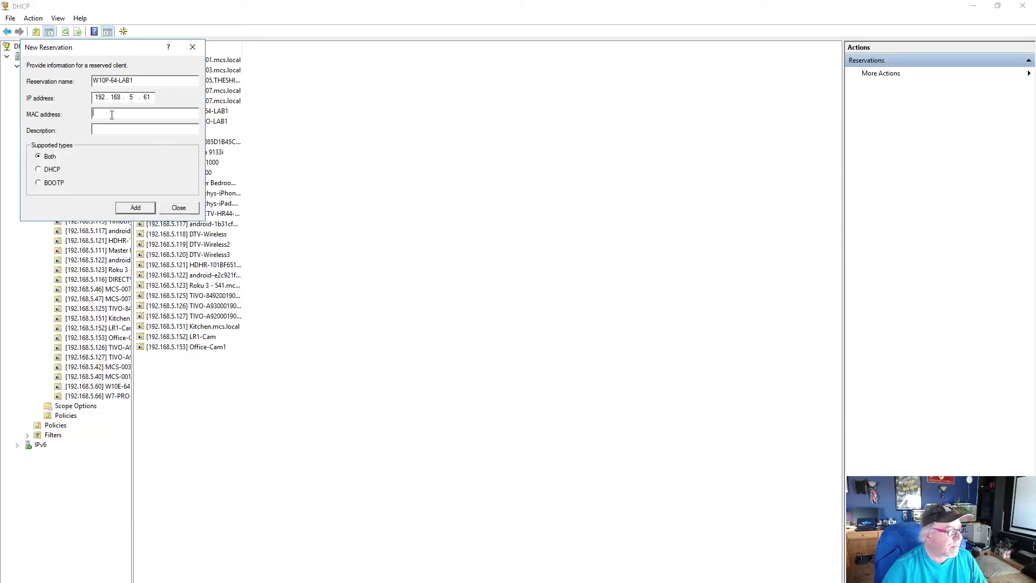
Paste W10P-64-LAB1's MAC without colons, add description W10P-64-LAB1, and add the reservation
{"action": "right_click", "coordinate": [111, 115]}
{"action": "left_click", "coordinate": [137, 163]}
{"action": "left_click", "coordinate": [100, 114]}
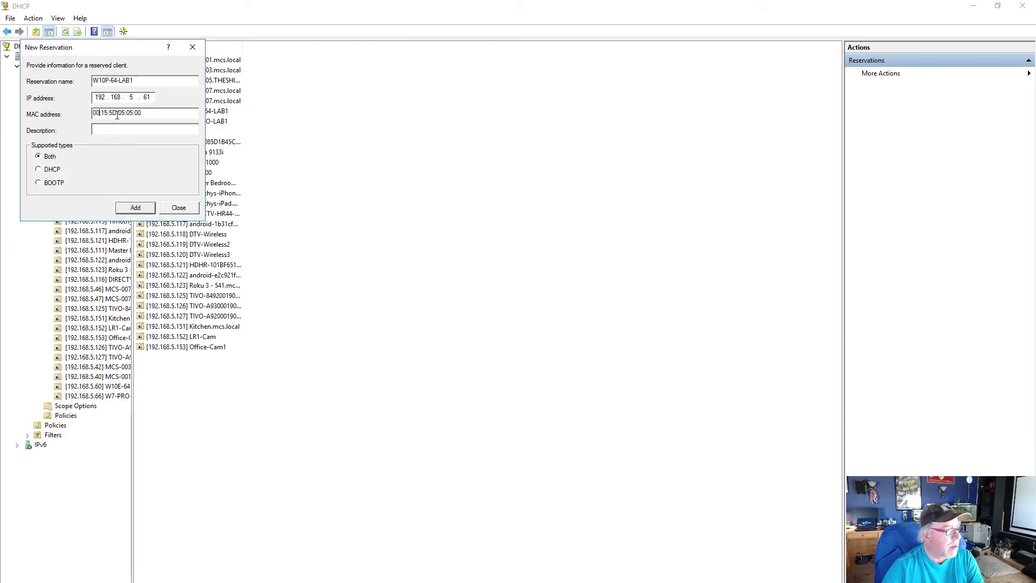
{"action": "key", "text": "Delete"}
{"action": "key", "text": "Right"}
{"action": "key", "text": "Right"}
{"action": "key", "text": "Delete"}
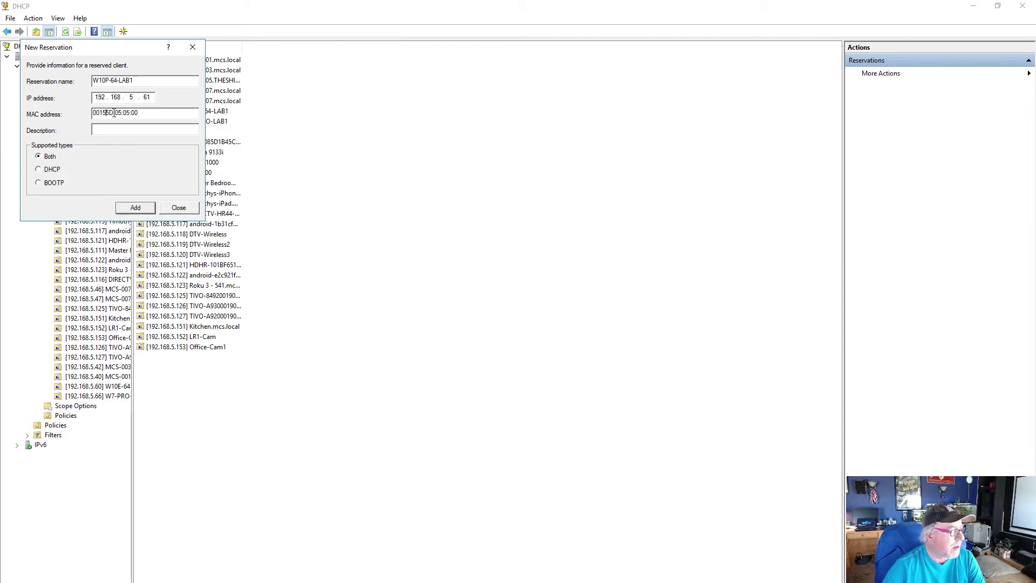
{"action": "key", "text": "Delete"}
{"action": "left_click", "coordinate": [126, 113]}
{"action": "key", "text": "Delete"}
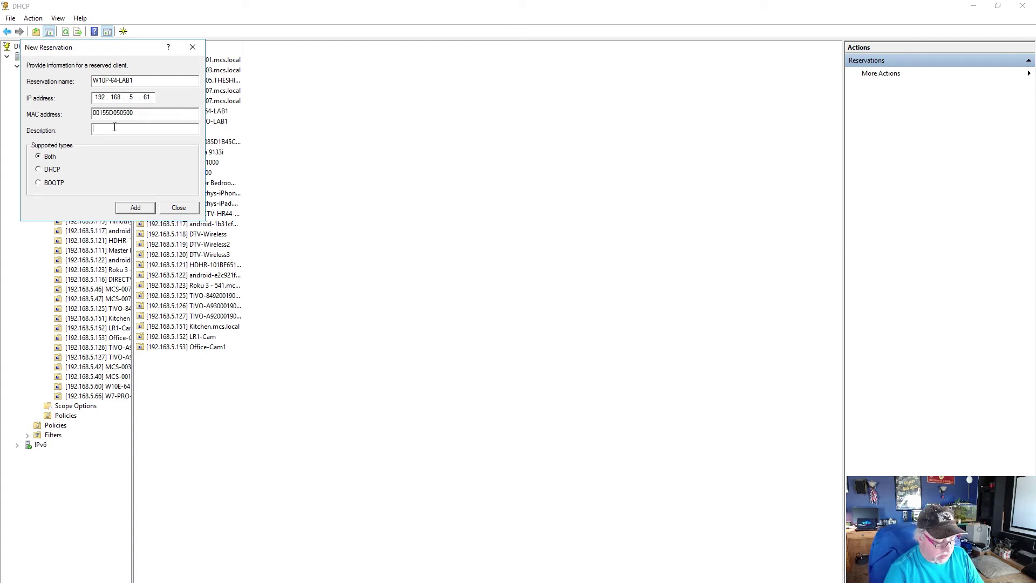
{"action": "type", "text": "W10P"}
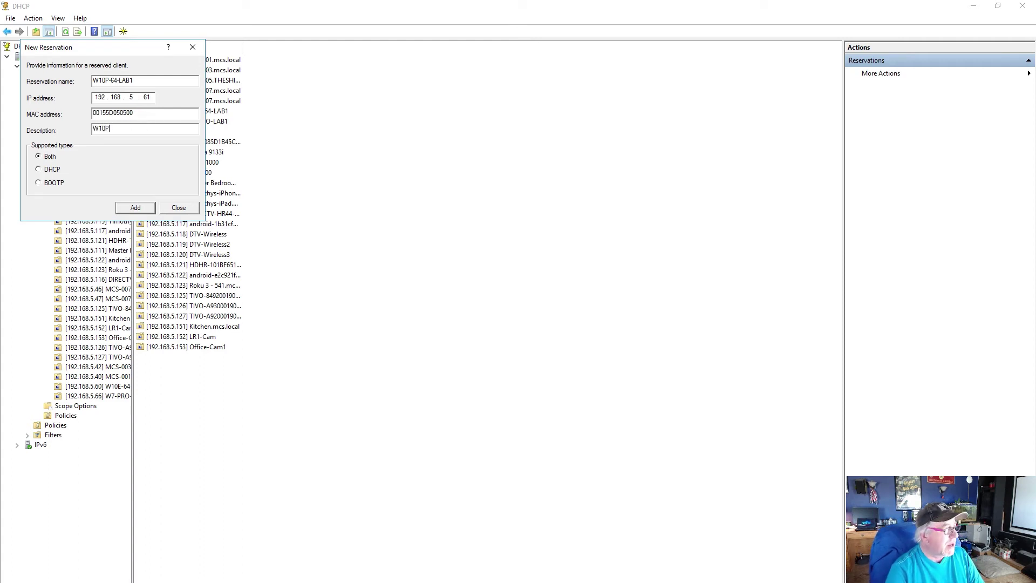
{"action": "type", "text": "-6"}
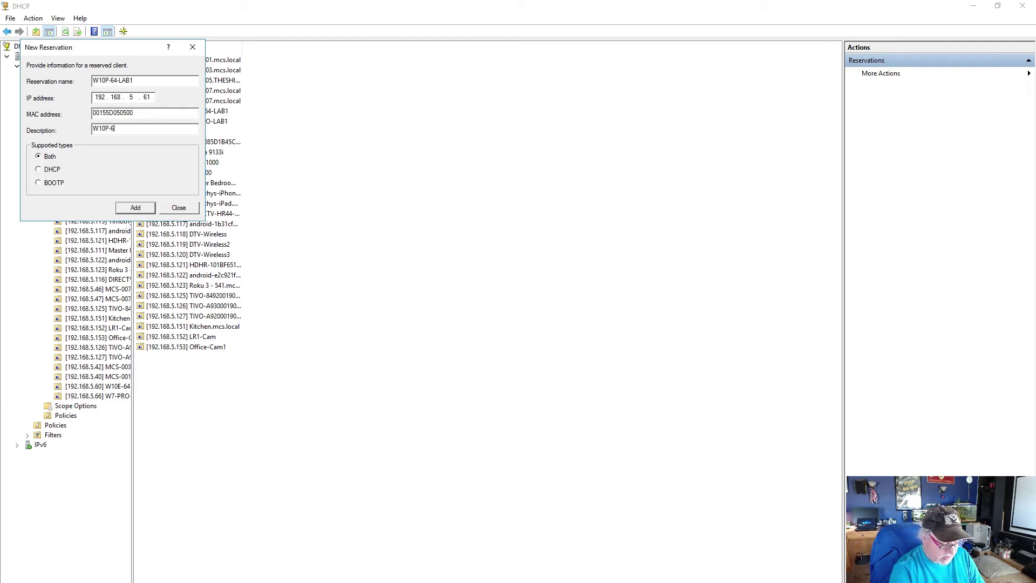
{"action": "type", "text": "4-LAB1"}
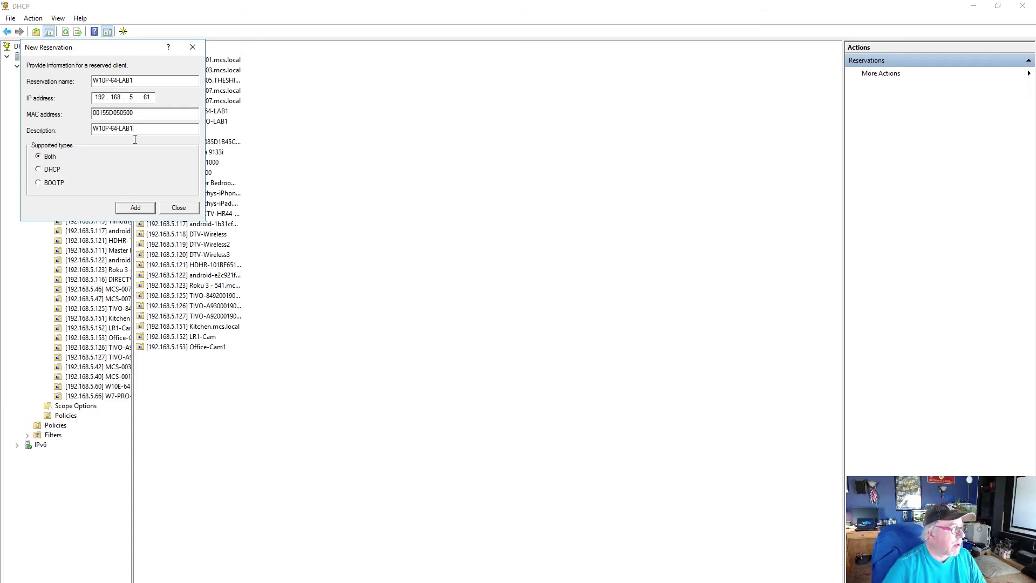
{"action": "left_click", "coordinate": [139, 209]}
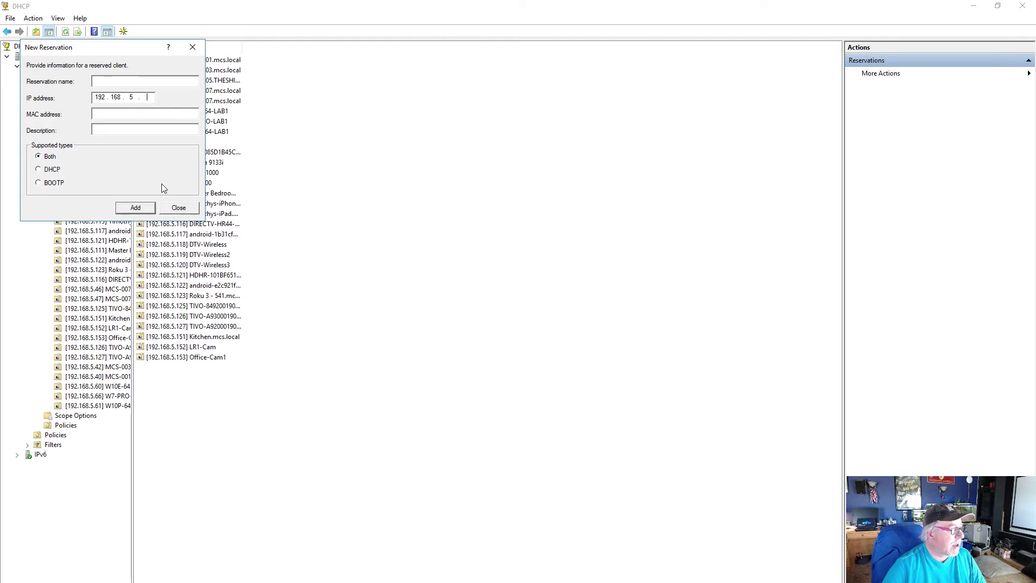
Start the W10P-64-LAB2 reservation at 192.168.5.62 and look up its MAC
{"action": "type", "text": "W10P-64-LAB2"}
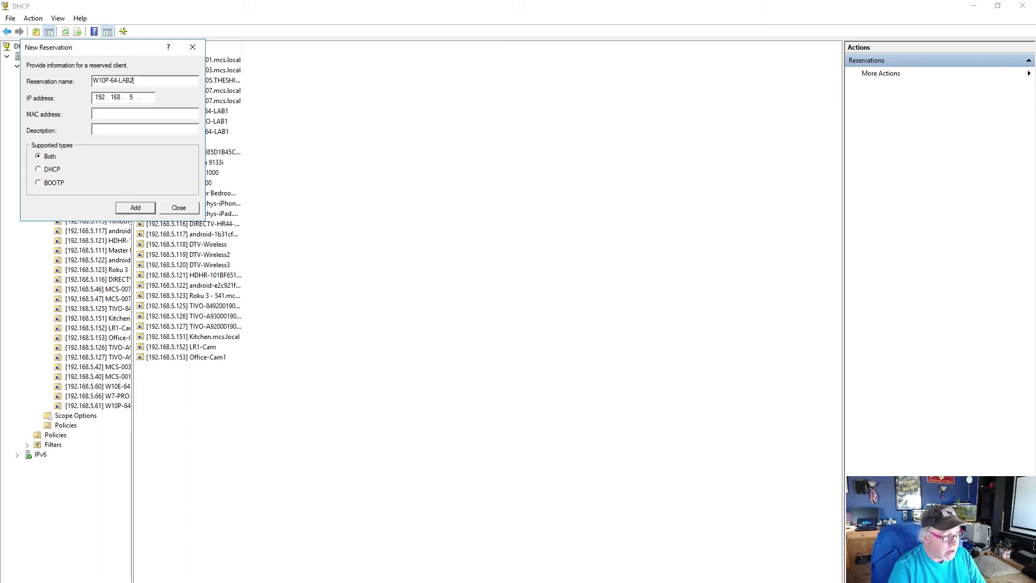
{"action": "key", "text": "Tab"}
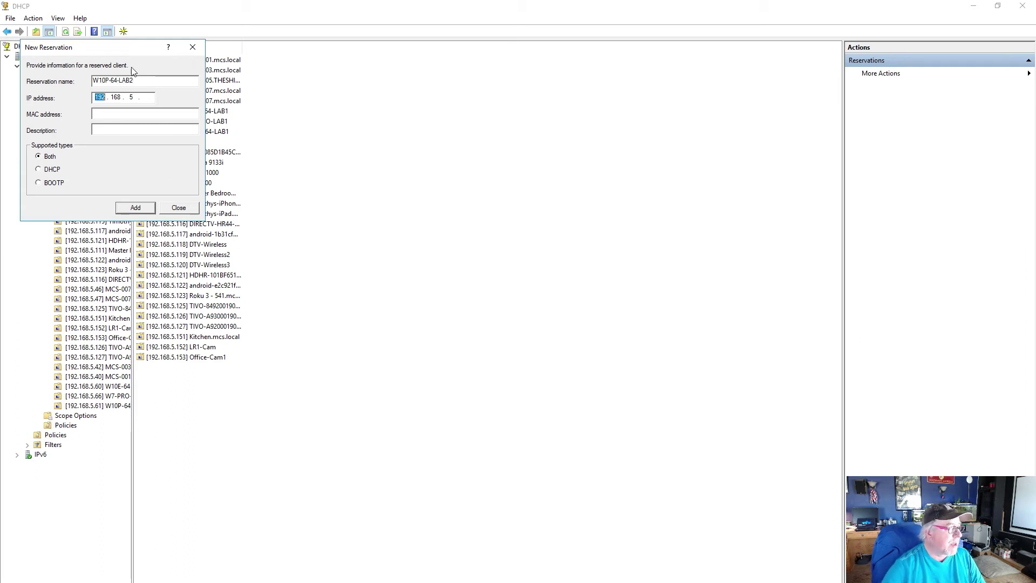
{"action": "left_click", "coordinate": [145, 99]}
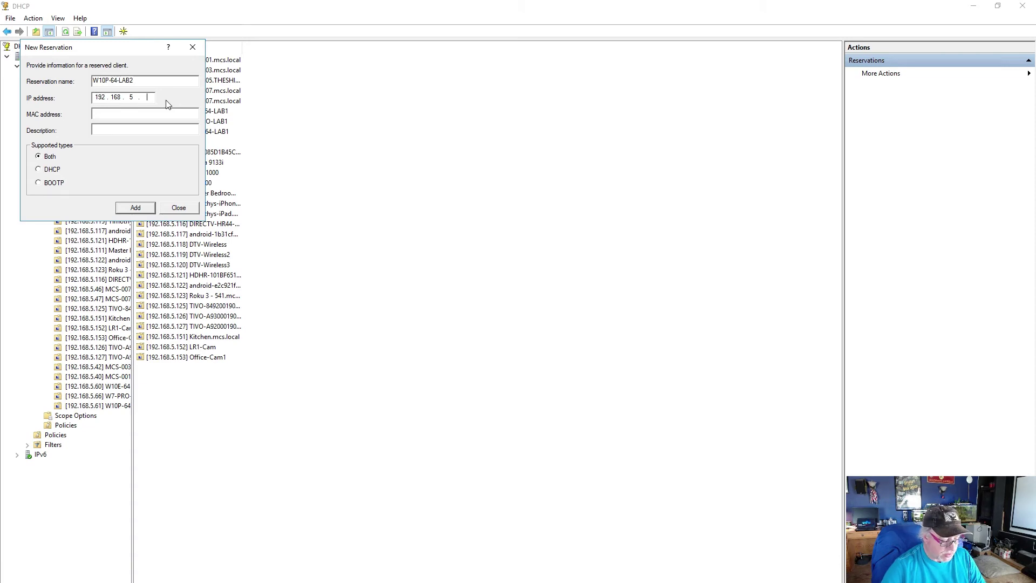
{"action": "type", "text": "62"}
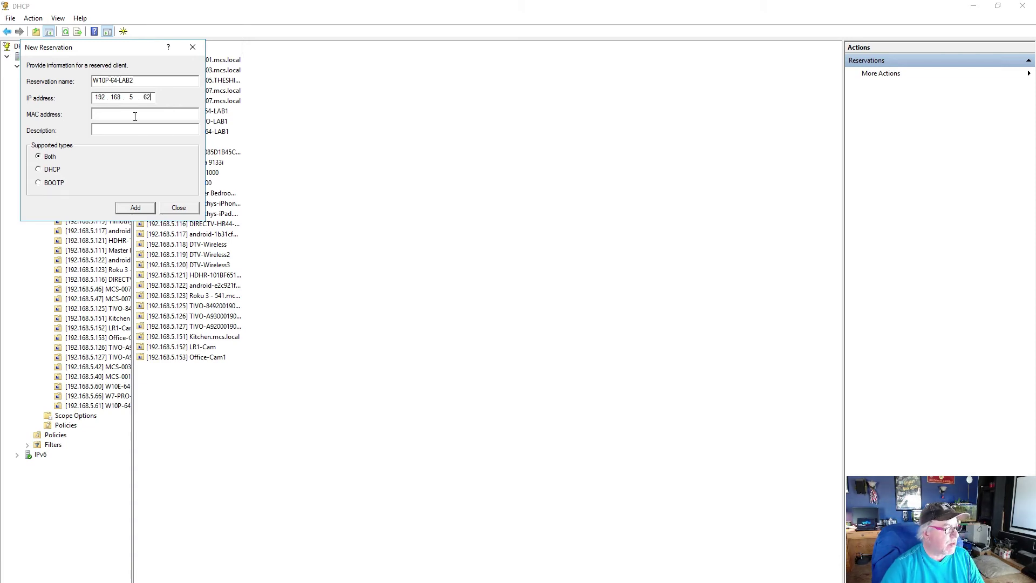
{"action": "key", "text": "Tab"}
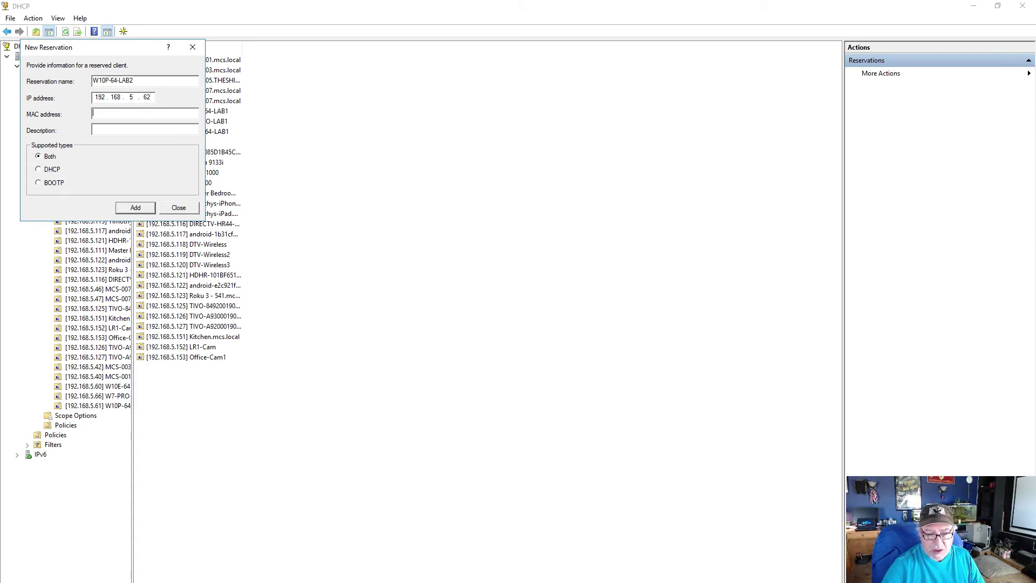
{"action": "key", "text": "alt+Tab"}
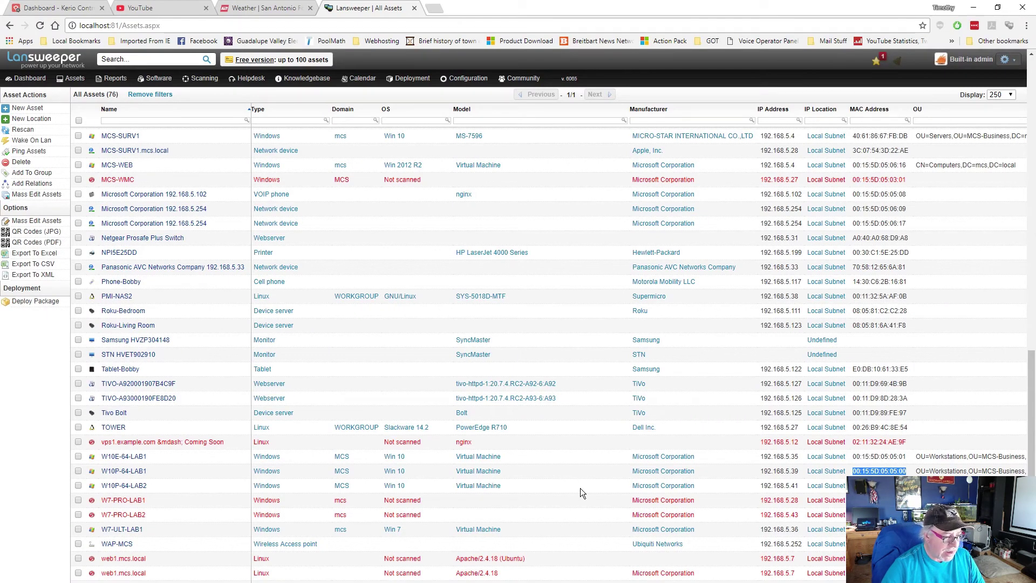
{"action": "key", "text": "alt+Tab"}
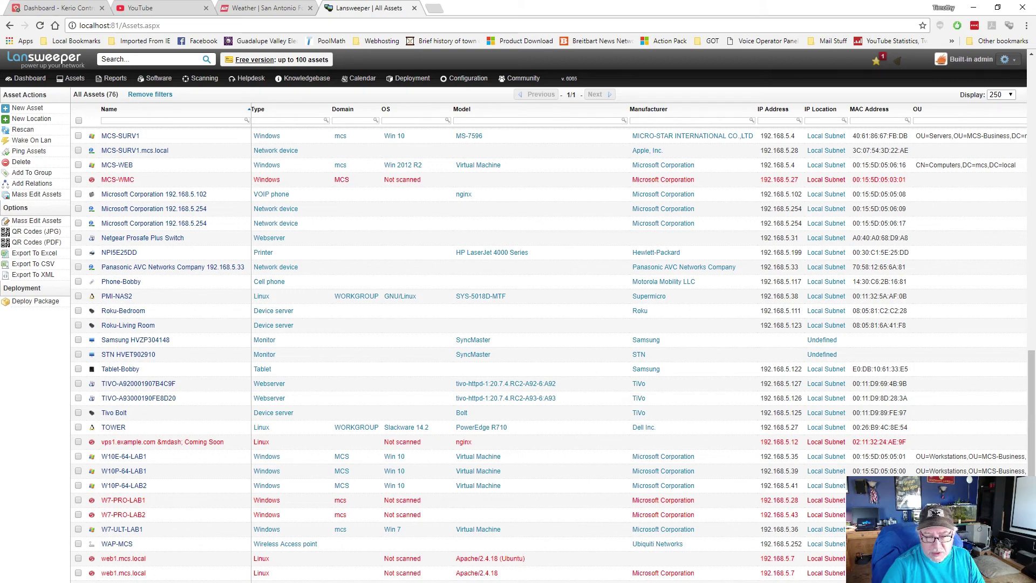
{"action": "key", "text": "alt+Tab"}
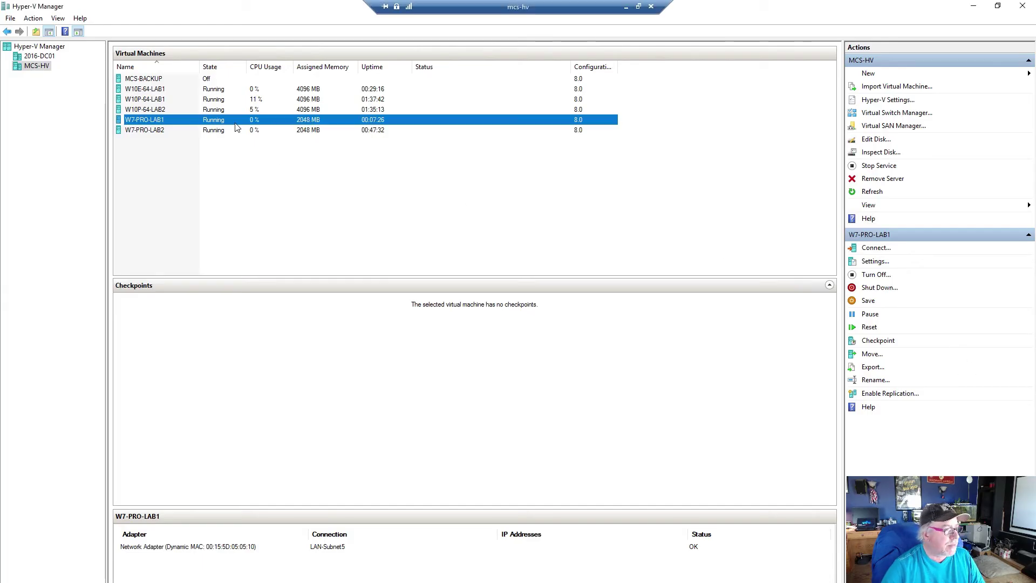
{"action": "key", "text": "alt+Tab"}
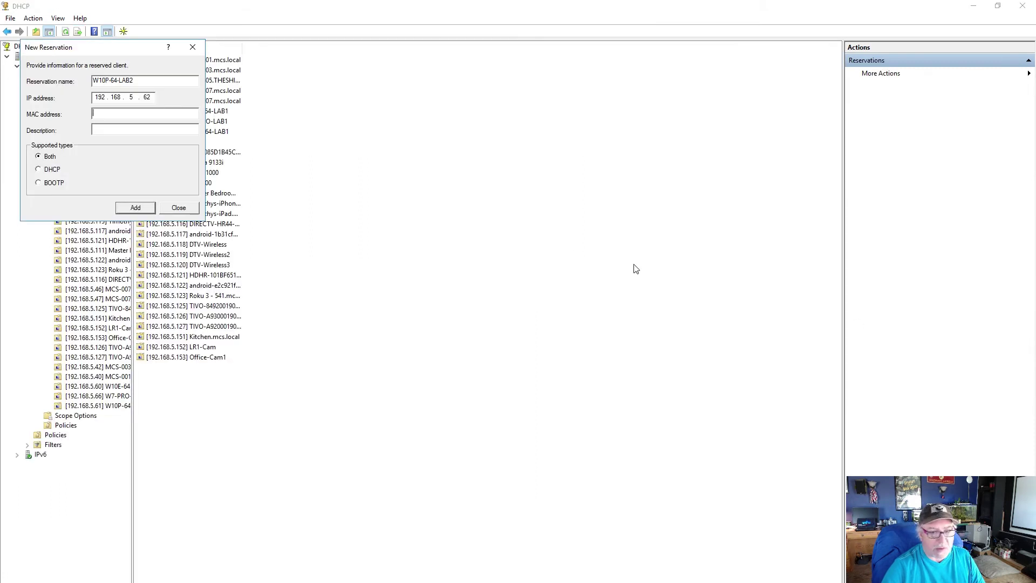
Enter MAC 00155D050503 and description W10P-64-LAB2, then add the reservation
{"action": "right_click", "coordinate": [121, 115]}
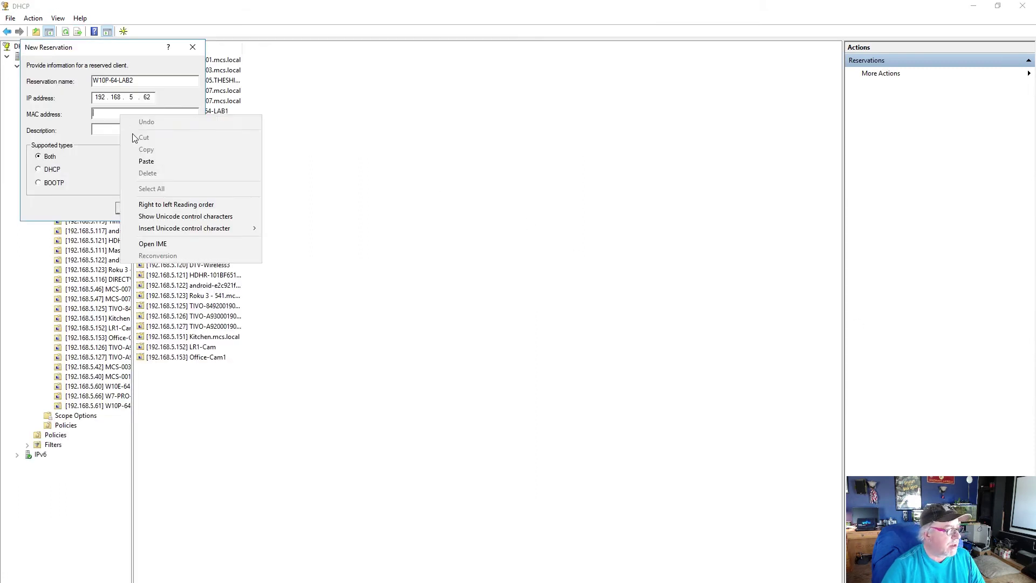
{"action": "left_click", "coordinate": [141, 160]}
{"action": "left_click", "coordinate": [99, 114]}
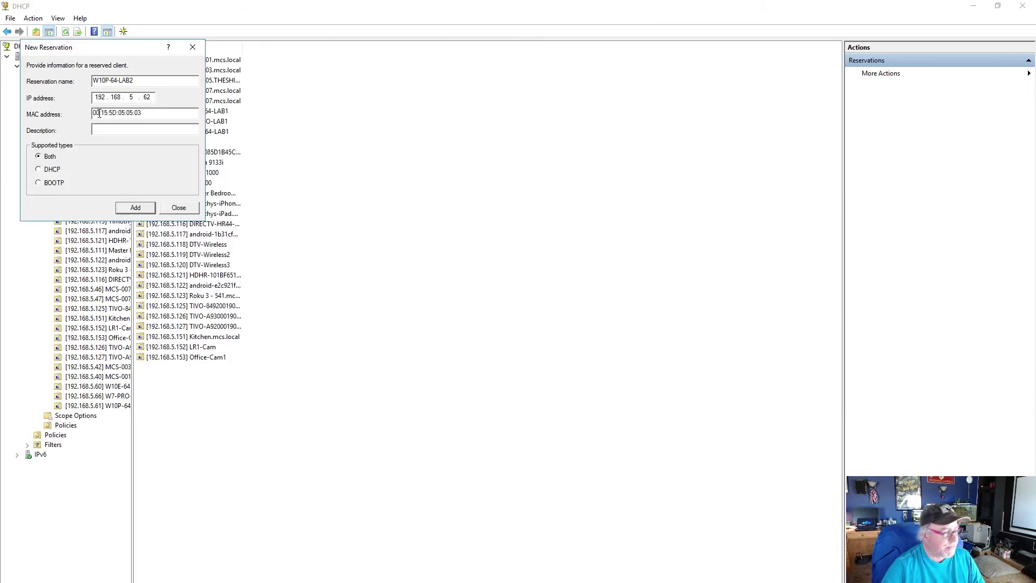
{"action": "key", "text": "BackSpace"}
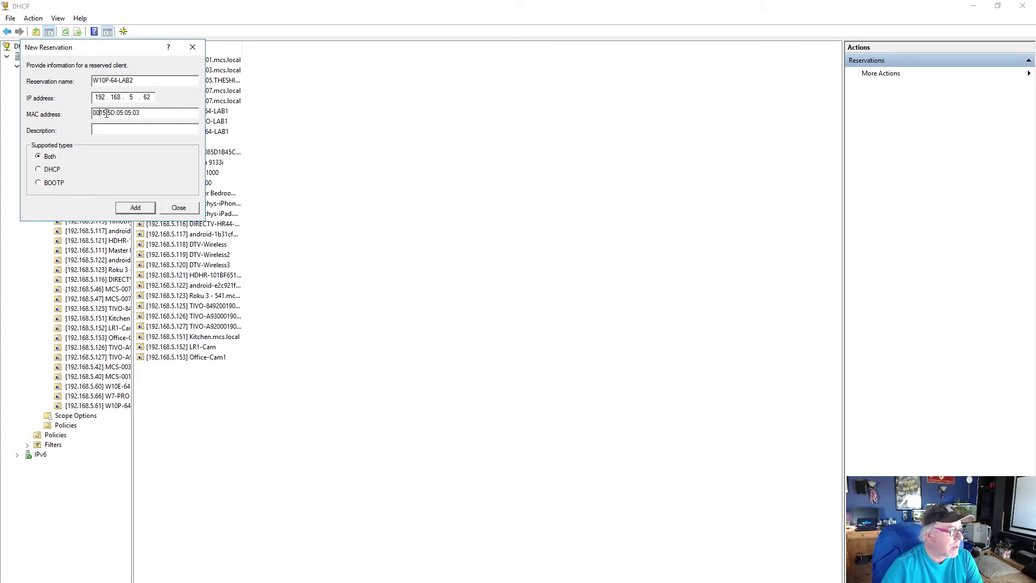
{"action": "left_click", "coordinate": [115, 115]}
{"action": "key", "text": "BackSpace"}
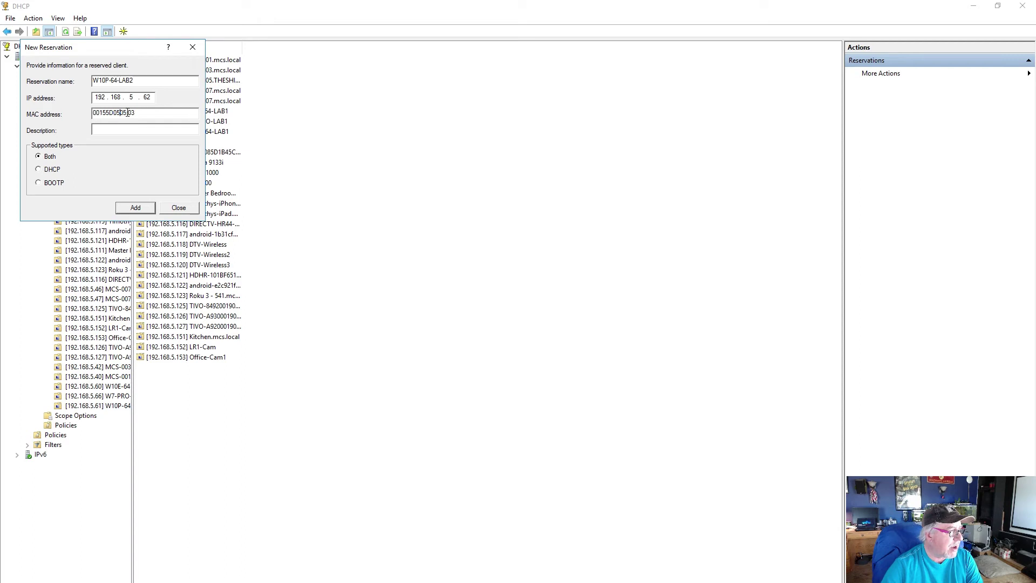
{"action": "left_click", "coordinate": [137, 129]}
{"action": "type", "text": "W"}
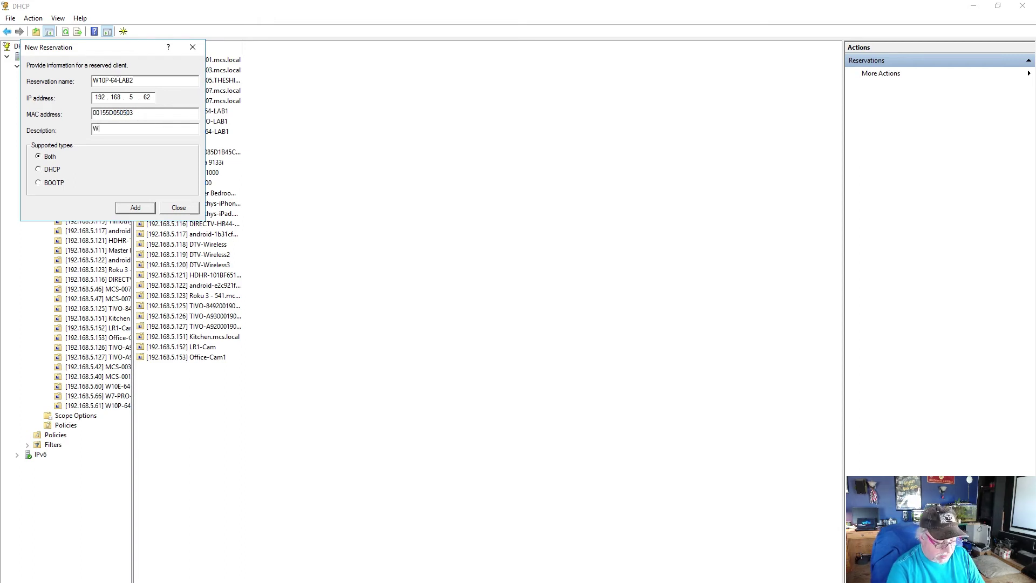
{"action": "type", "text": "10P-64"}
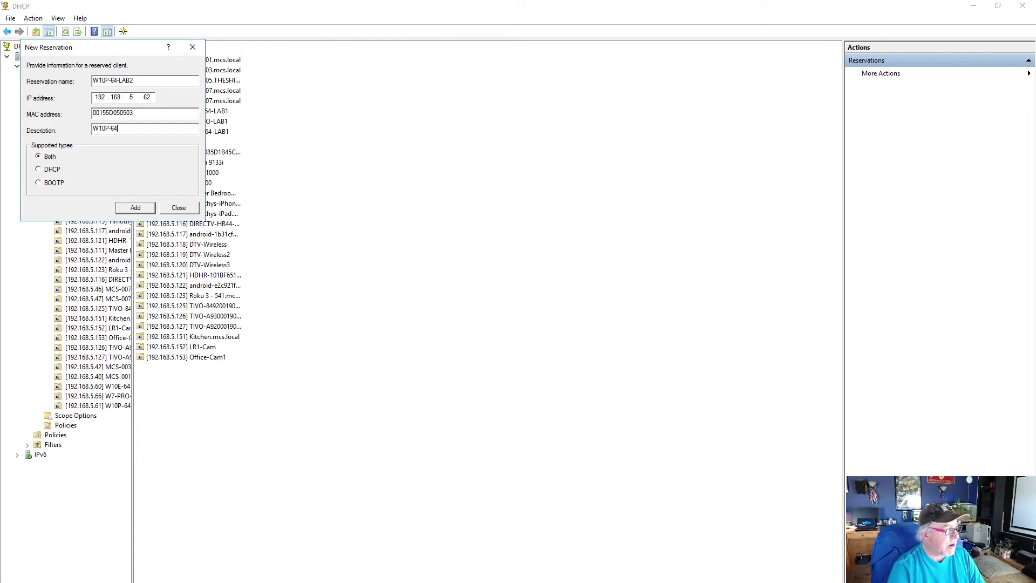
{"action": "type", "text": "-LAB2"}
{"action": "left_click", "coordinate": [135, 208]}
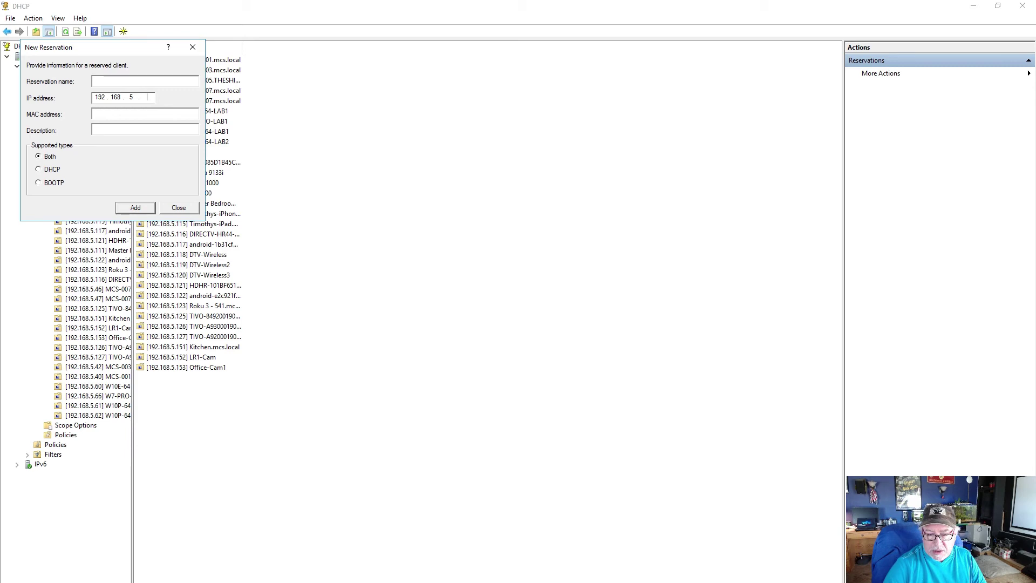
After checking the MAC, enter reservation name W8-PRO-LAB2 with IP 192.168.5.67
{"action": "key", "text": "alt+Tab"}
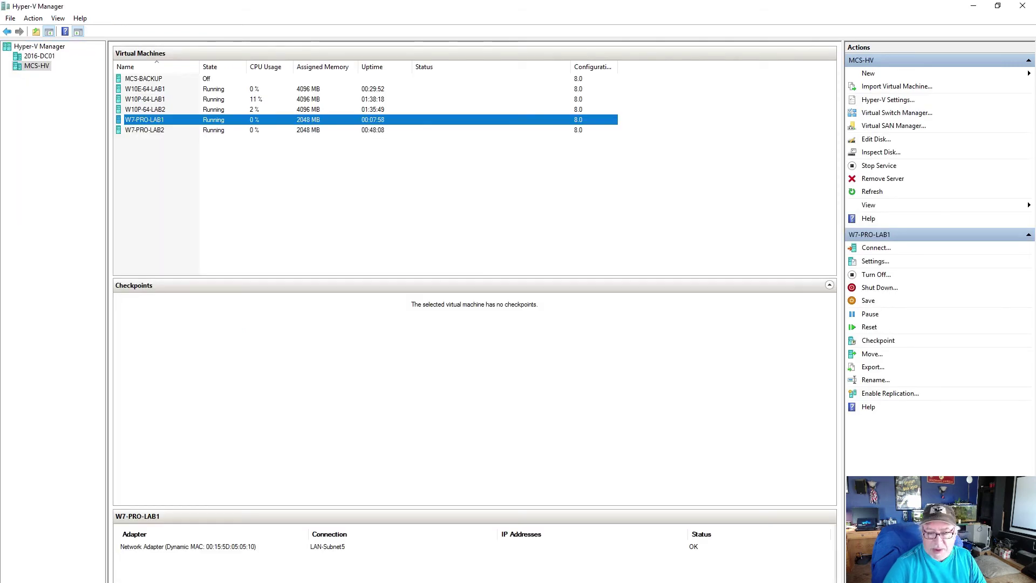
{"action": "key", "text": "alt+Tab"}
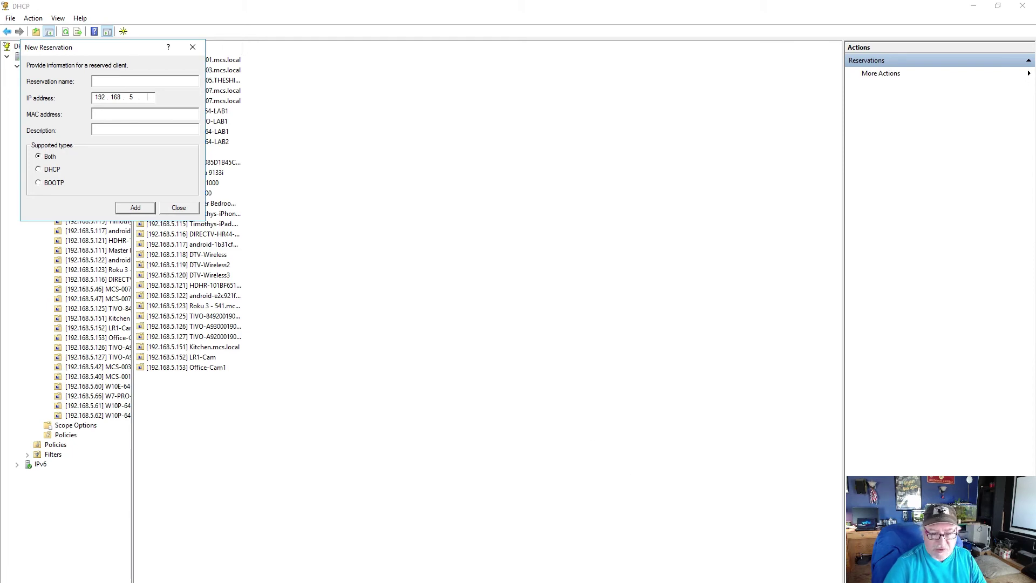
{"action": "key", "text": "alt+Tab"}
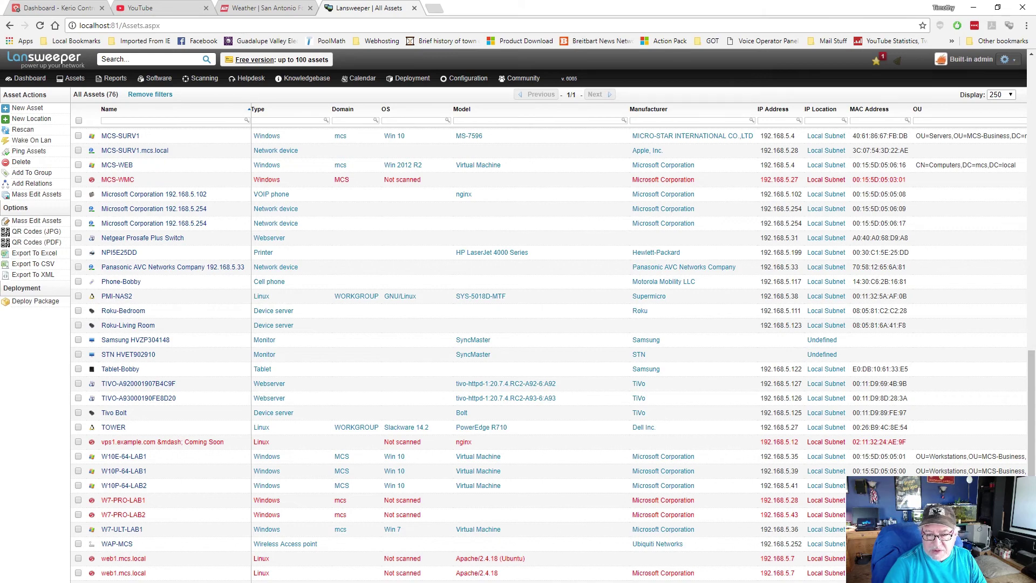
{"action": "key", "text": "alt+Tab"}
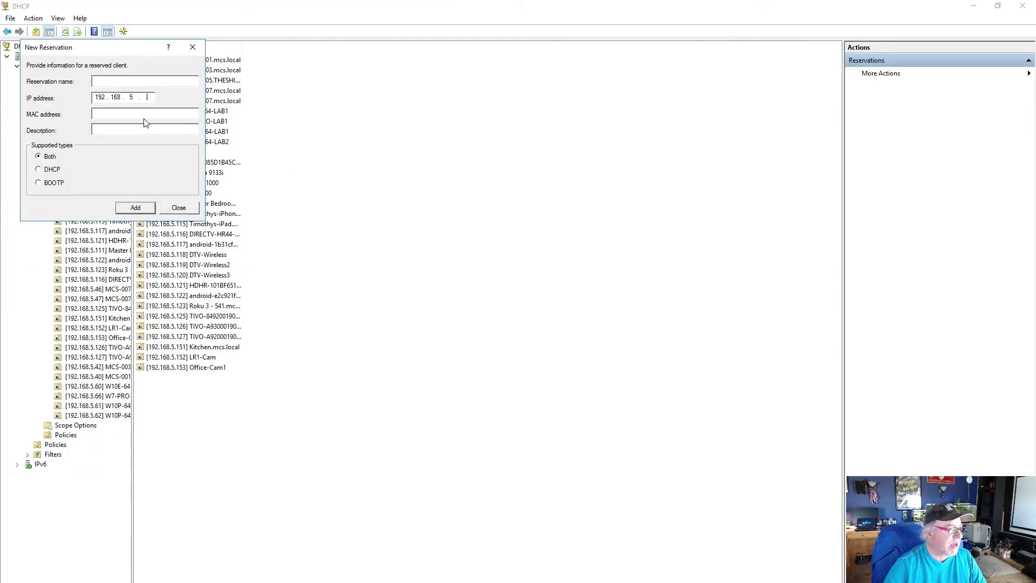
{"action": "type", "text": "W"}
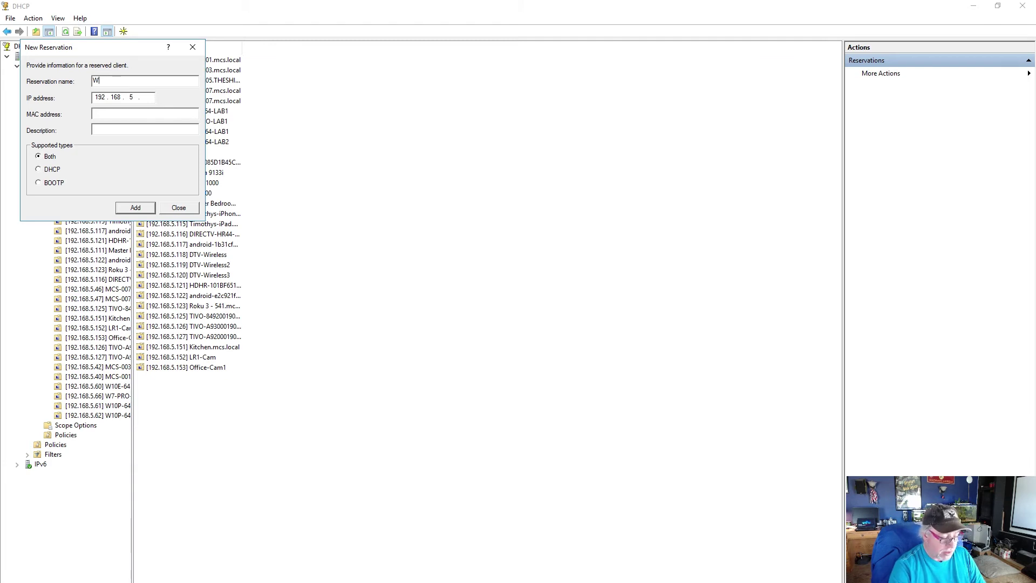
{"action": "type", "text": "8-"}
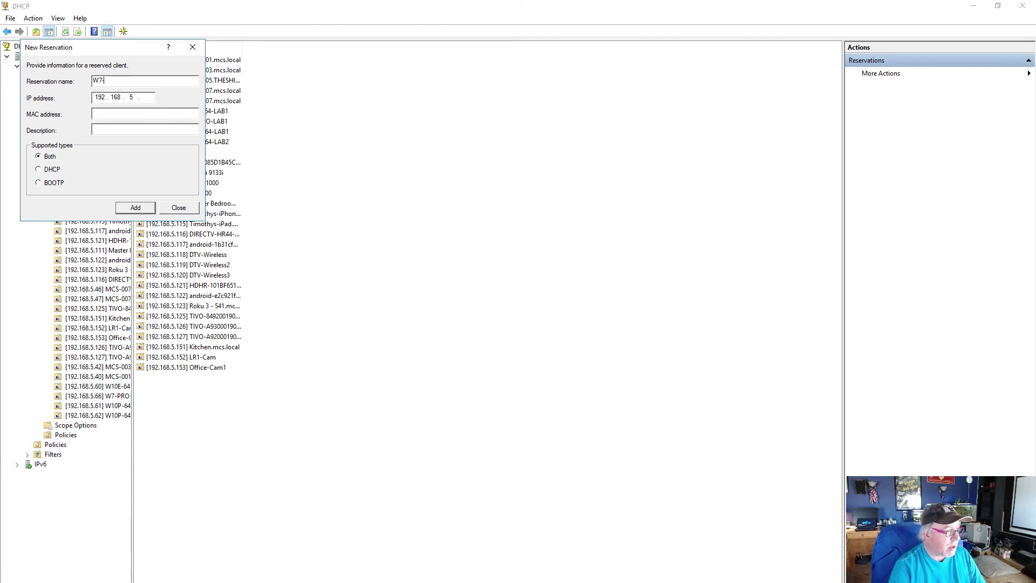
{"action": "type", "text": "PRO-LAB2"}
{"action": "key", "text": "Tab"}
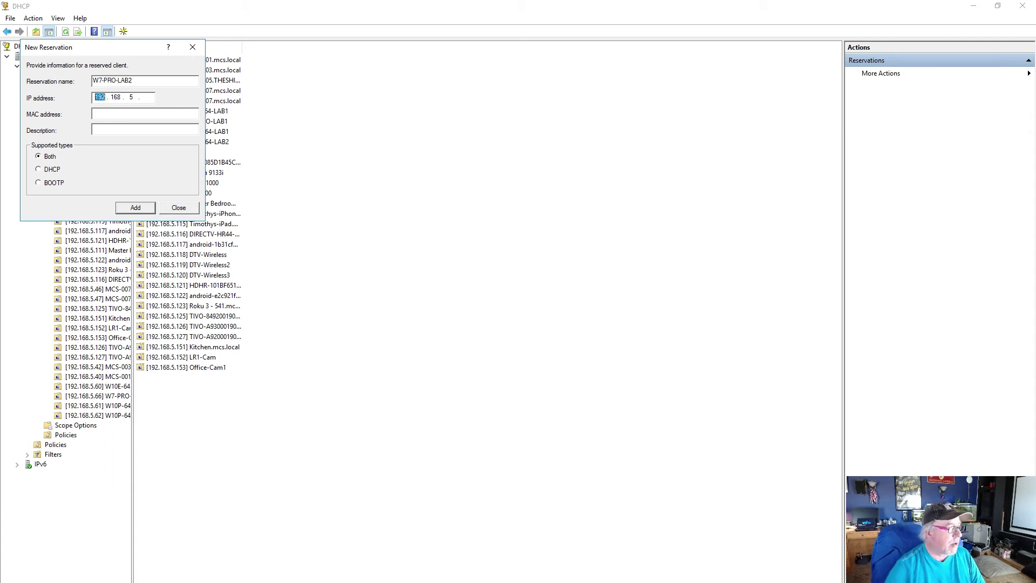
{"action": "left_click", "coordinate": [147, 97]}
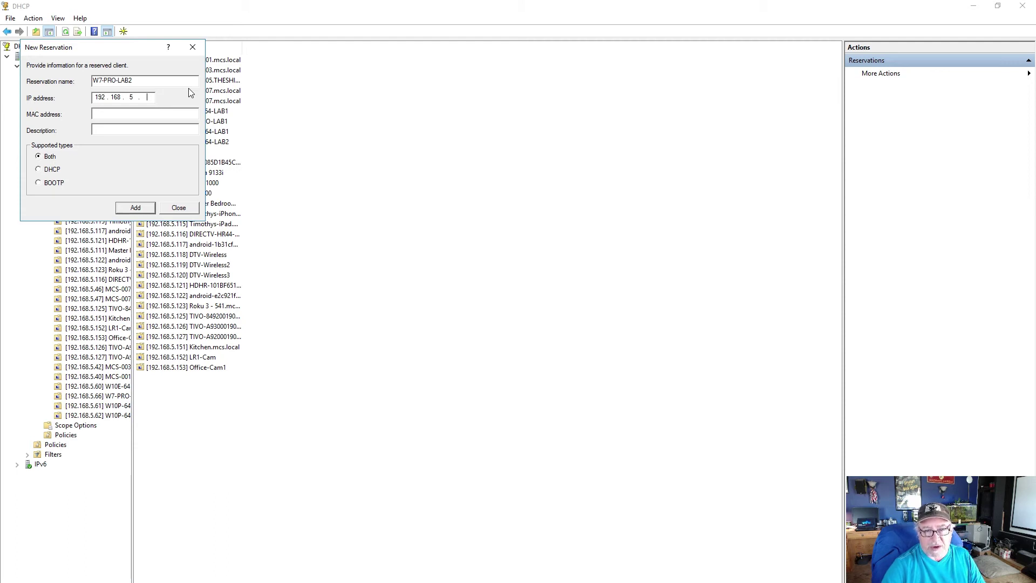
{"action": "type", "text": "67"}
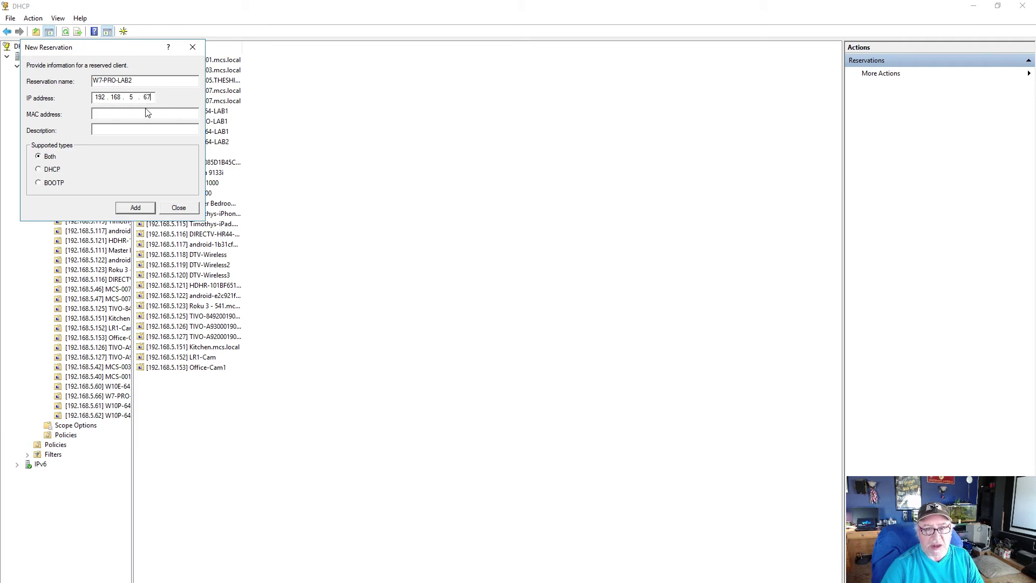
Paste MAC 00:15:5D:05:05:11 and strip its colons to 00155D050511
{"action": "right_click", "coordinate": [120, 114]}
{"action": "left_click", "coordinate": [158, 161]}
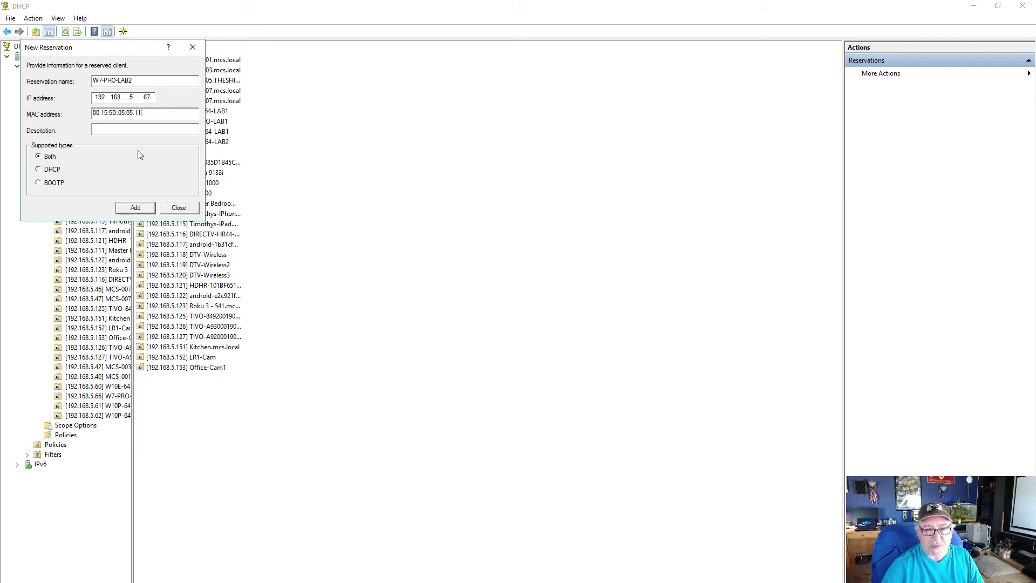
{"action": "left_click", "coordinate": [102, 111]}
{"action": "key", "text": "BackSpace"}
{"action": "left_click", "coordinate": [112, 112]}
{"action": "key", "text": "BackSpace"}
{"action": "left_click", "coordinate": [119, 113]}
{"action": "key", "text": "BackSpace"}
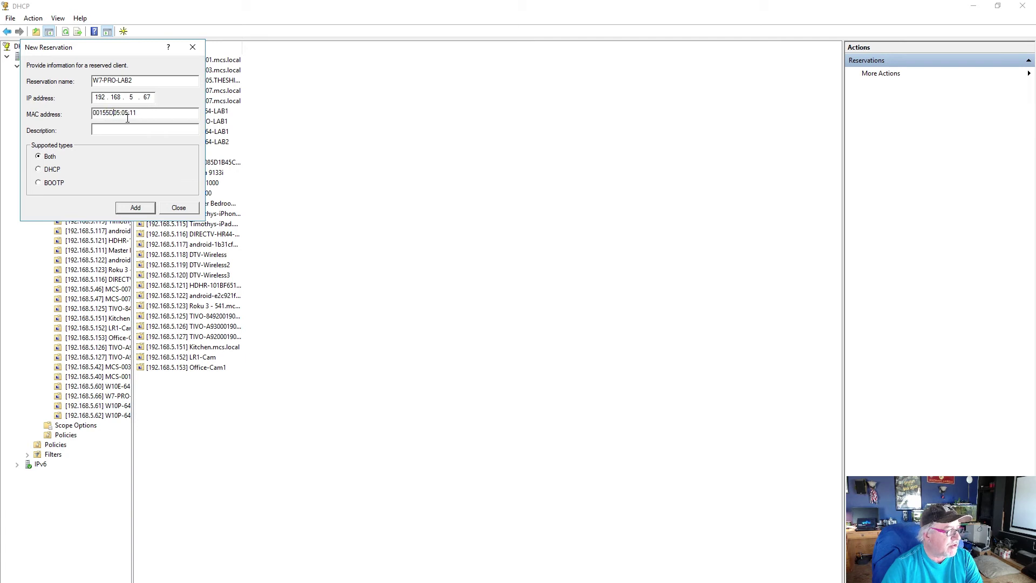
{"action": "left_click", "coordinate": [128, 112]}
{"action": "key", "text": "BackSpace"}
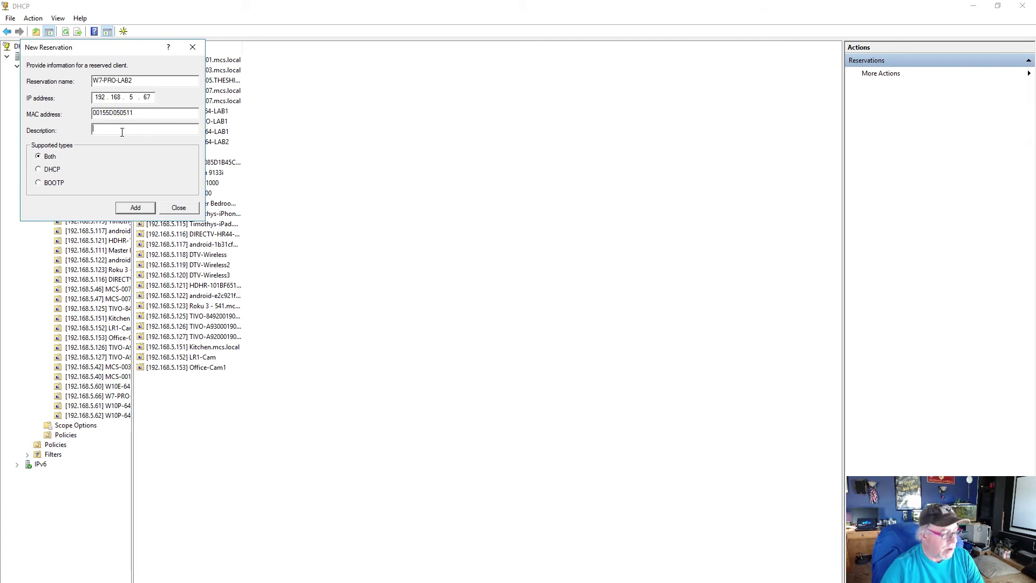
Add description W7-PRO-LAB2, save the reservation, close the form, and show Address Leases
{"action": "type", "text": "W7"}
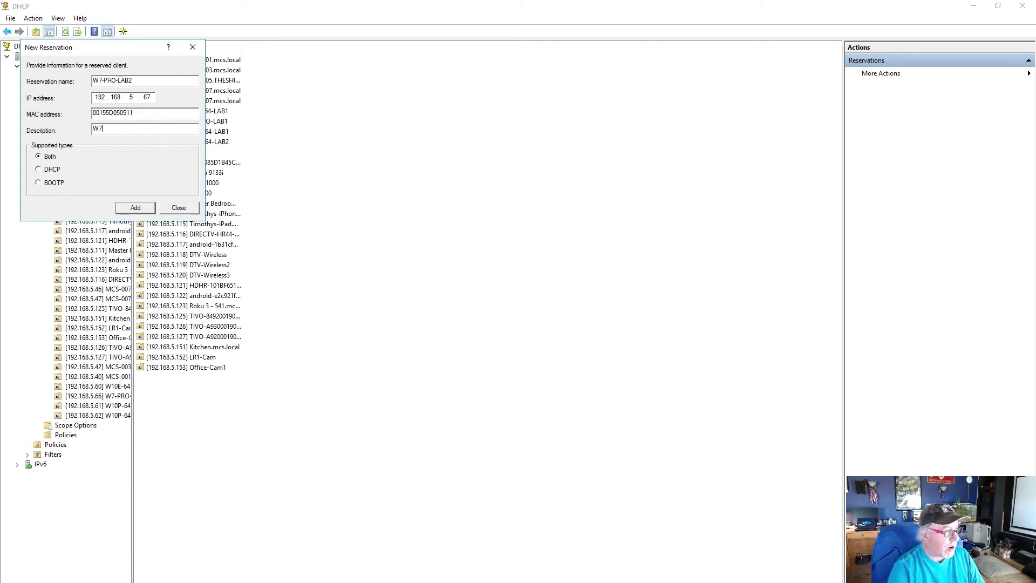
{"action": "type", "text": "-PRO"}
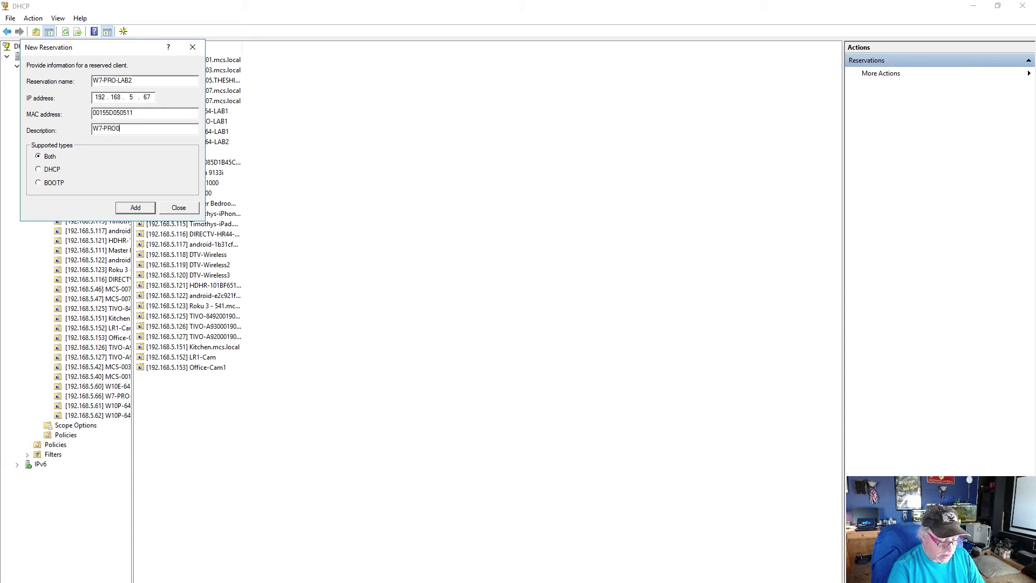
{"action": "type", "text": "-LAB2"}
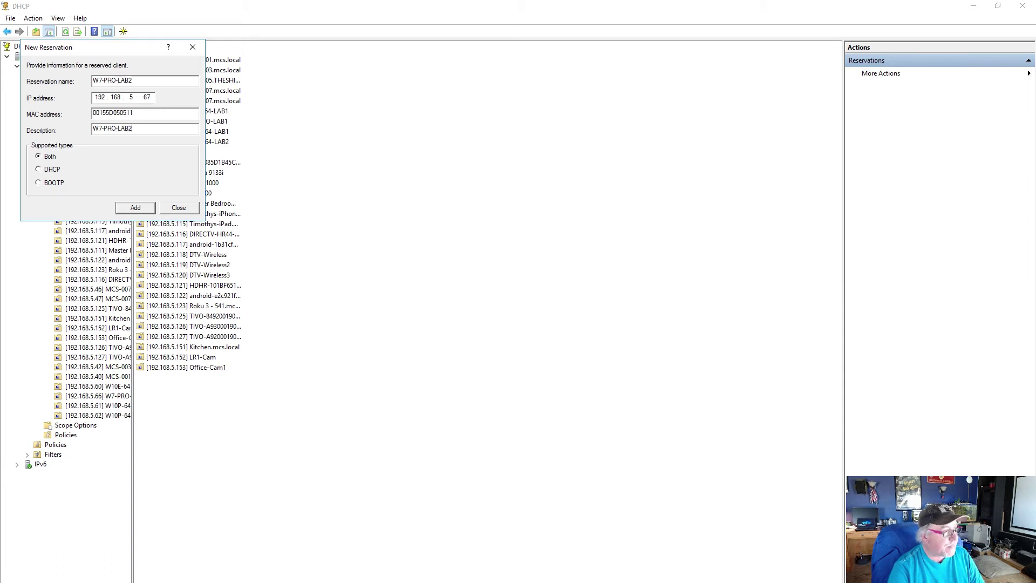
{"action": "left_click", "coordinate": [136, 207]}
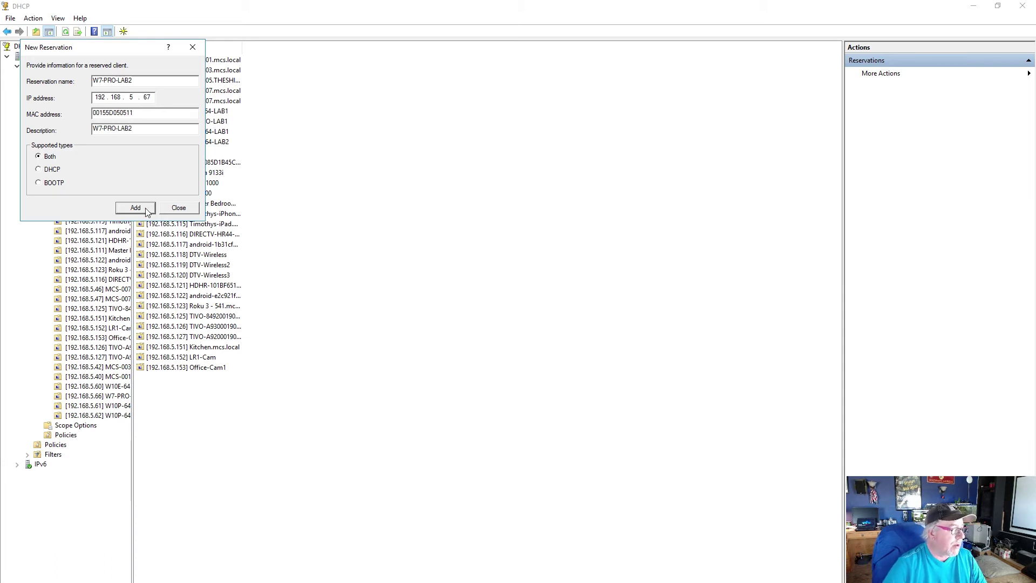
{"action": "left_click", "coordinate": [179, 207]}
{"action": "left_click", "coordinate": [86, 105]}
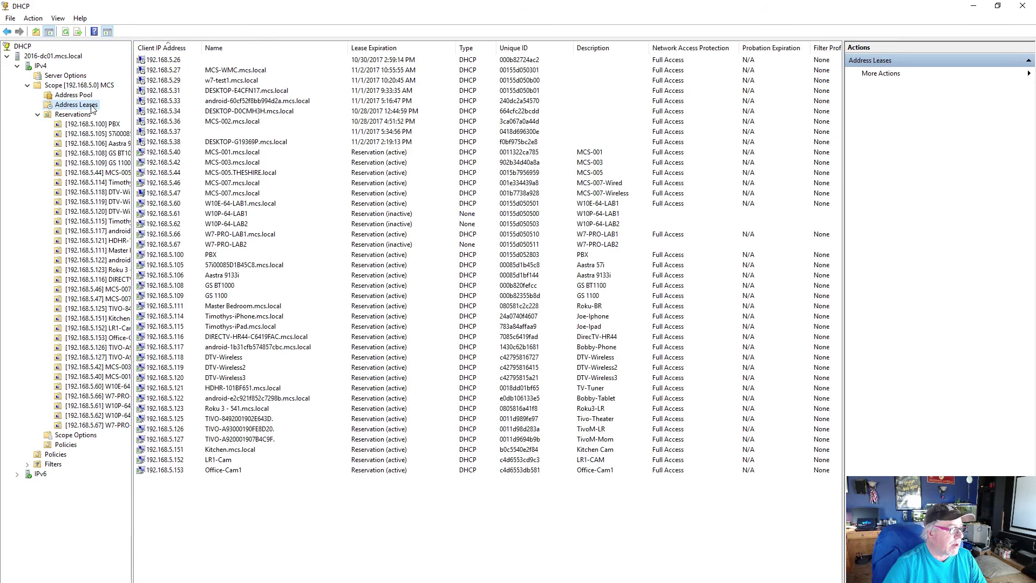
Refresh Address Leases to list the new lab reservations, then return to the mcs-hv Hyper-V session
{"action": "right_click", "coordinate": [91, 106]}
{"action": "left_click", "coordinate": [120, 128]}
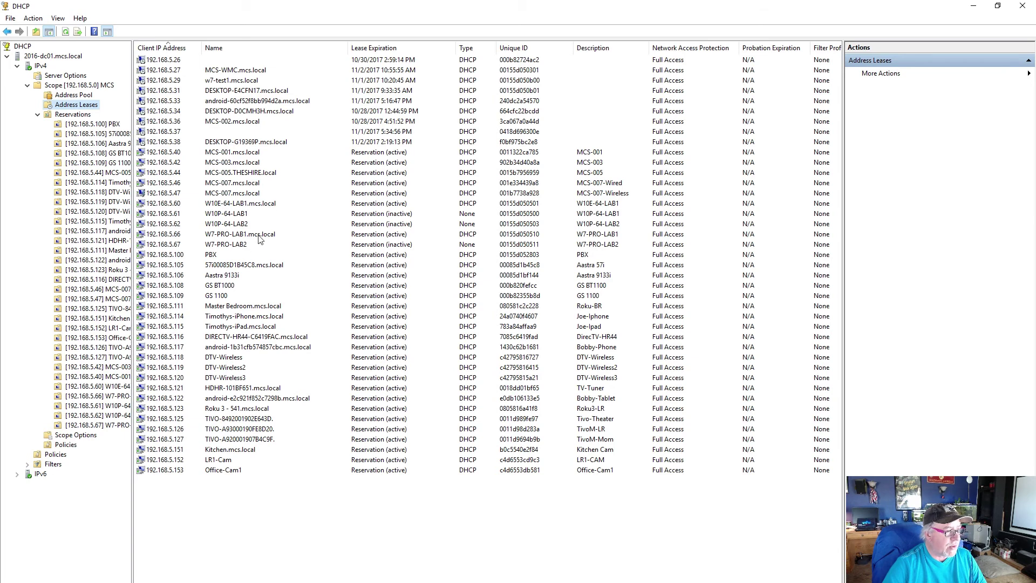
{"action": "key", "text": "alt+Tab"}
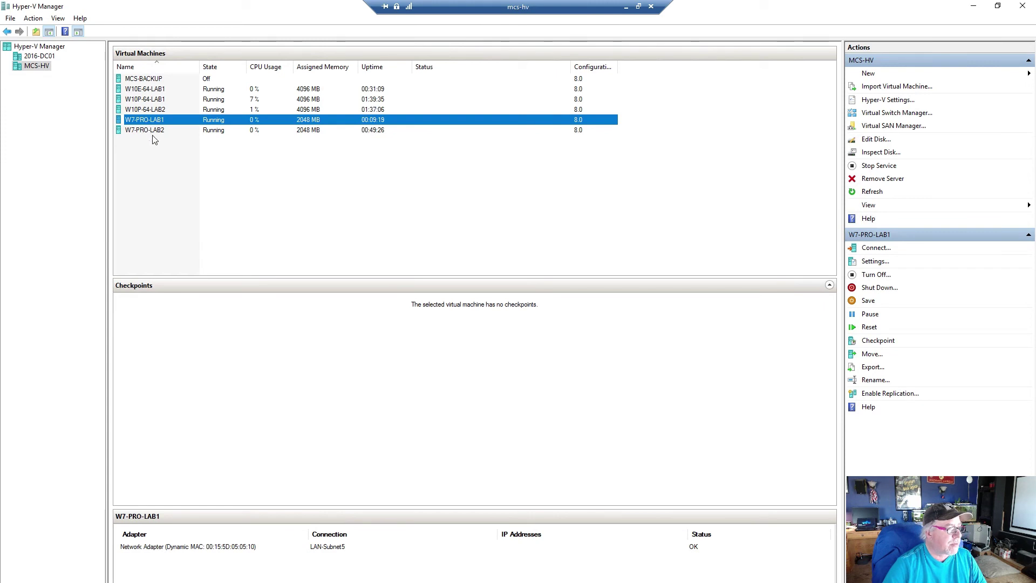
Open W7-PRO-LAB2's console, bring up its logon screen, and restart it from the power menu
{"action": "left_click", "coordinate": [151, 135]}
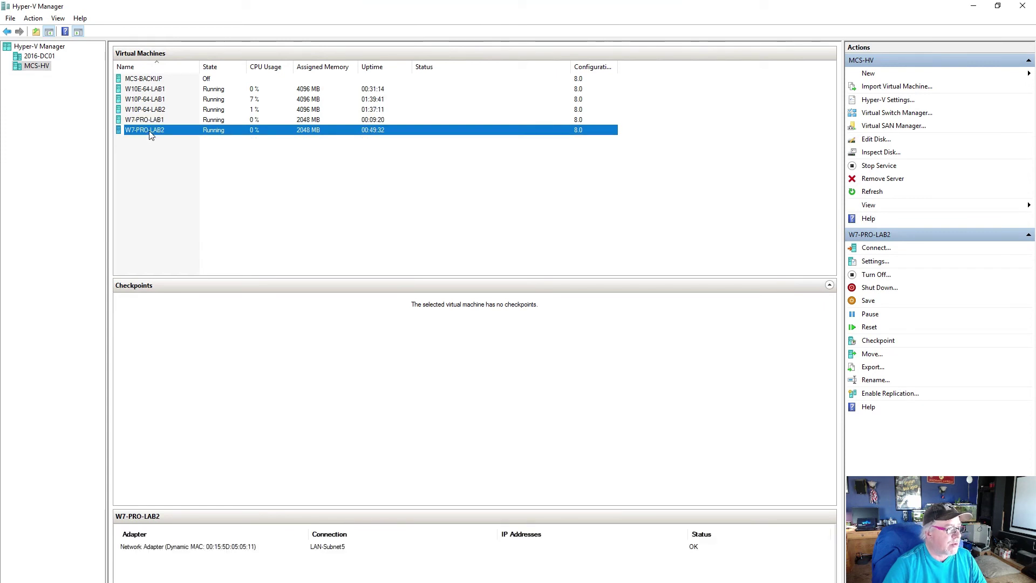
{"action": "double_click", "coordinate": [149, 132]}
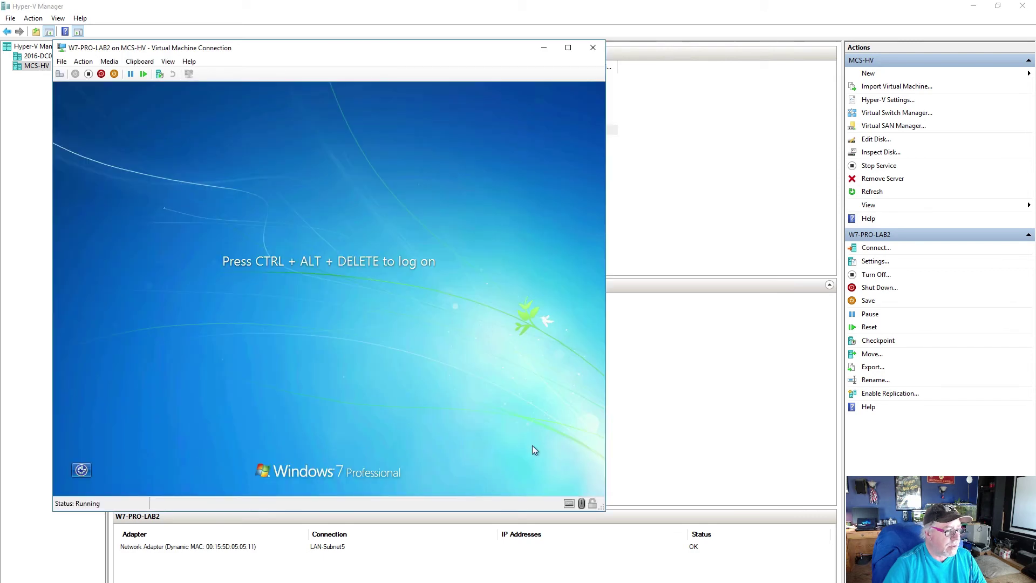
{"action": "left_click", "coordinate": [60, 73]}
{"action": "left_click", "coordinate": [582, 471]}
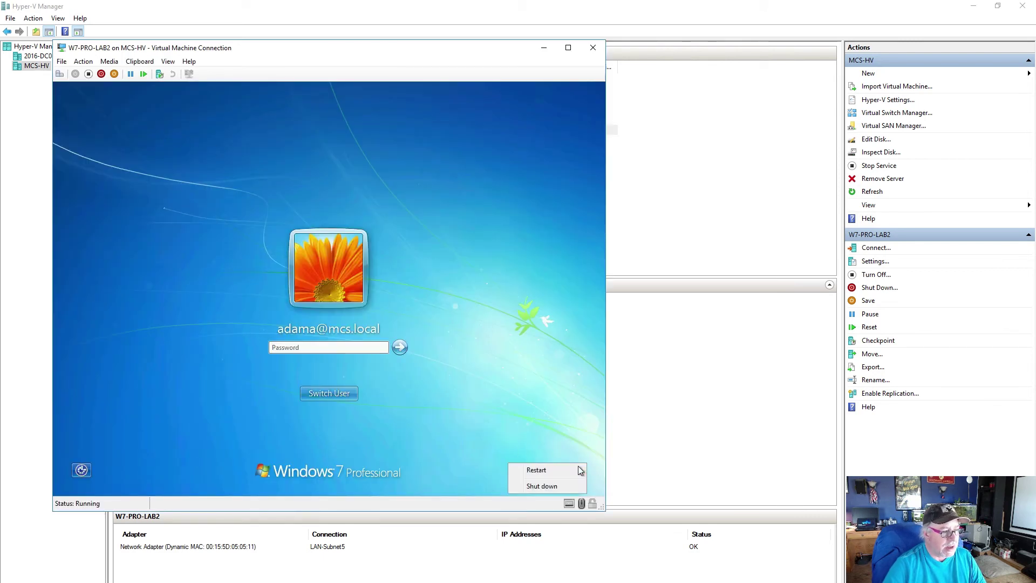
{"action": "left_click", "coordinate": [537, 470]}
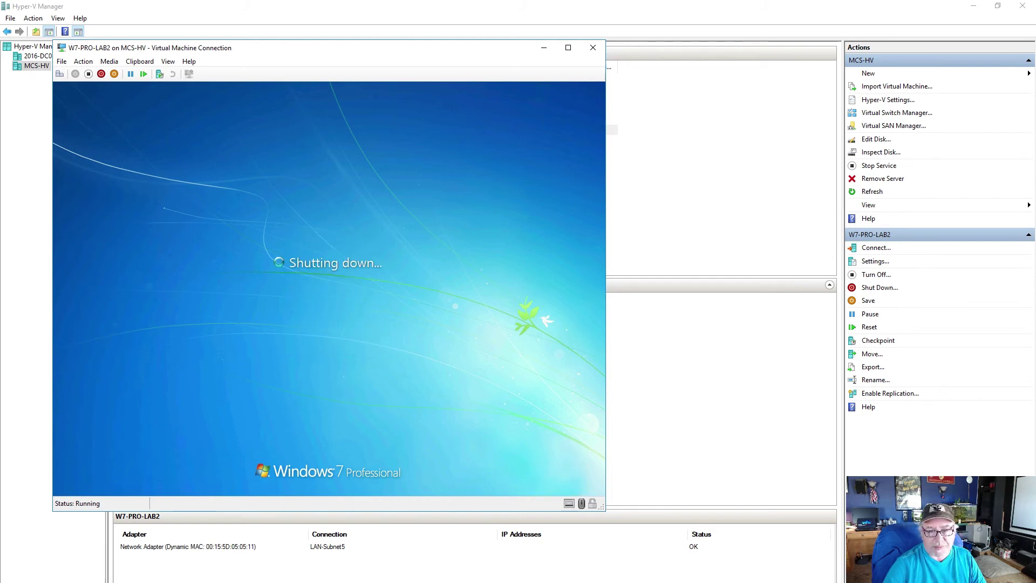
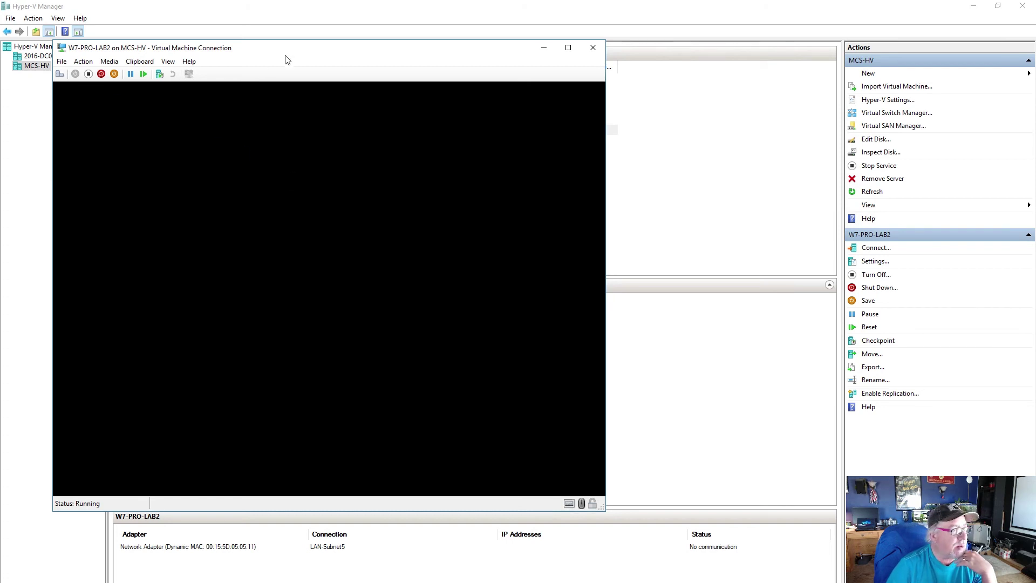
Restart the W10P-64-LAB1 virtual machine from its console's power menu
{"action": "left_click", "coordinate": [291, 21]}
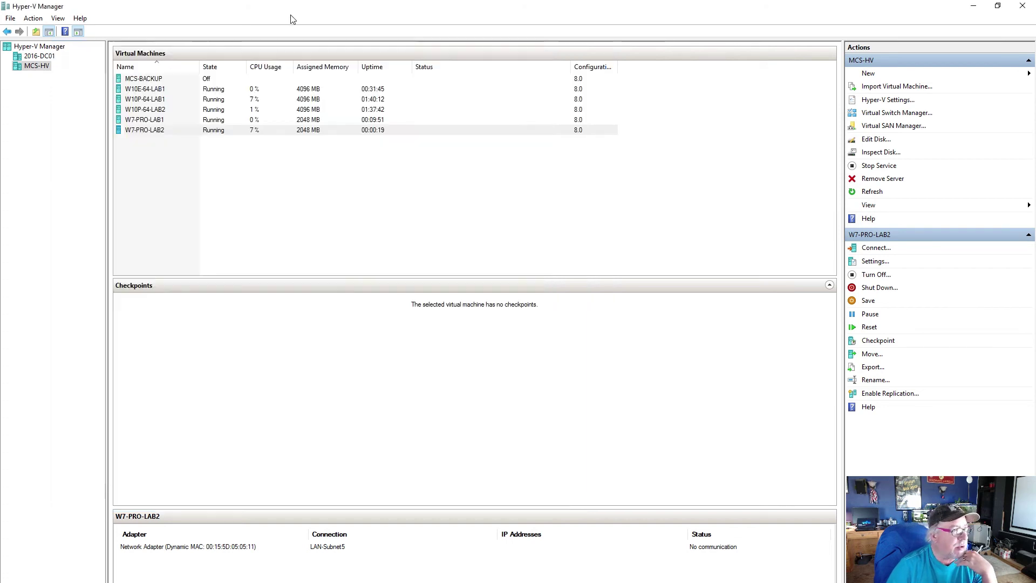
{"action": "left_click", "coordinate": [151, 101]}
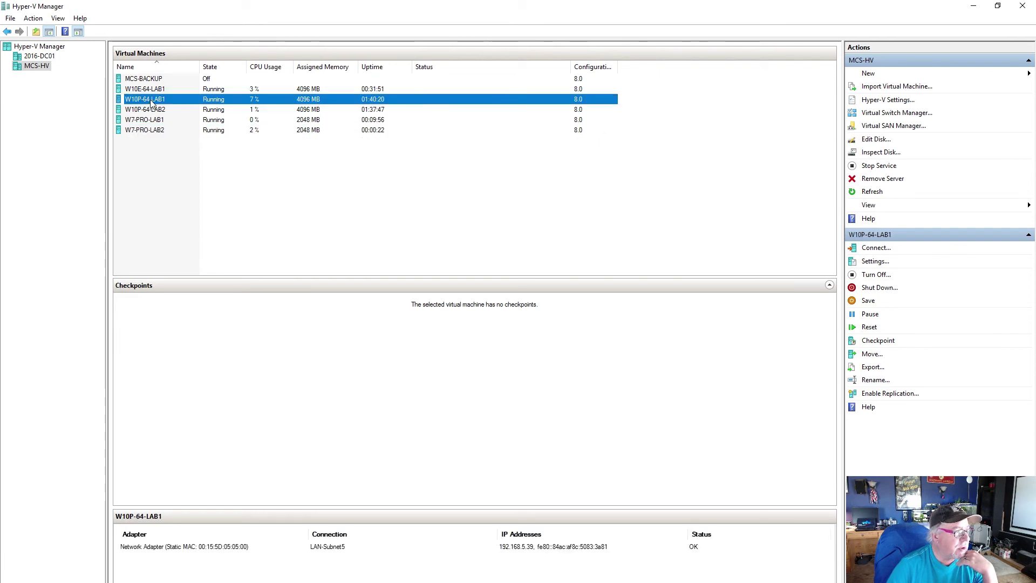
{"action": "double_click", "coordinate": [151, 101]}
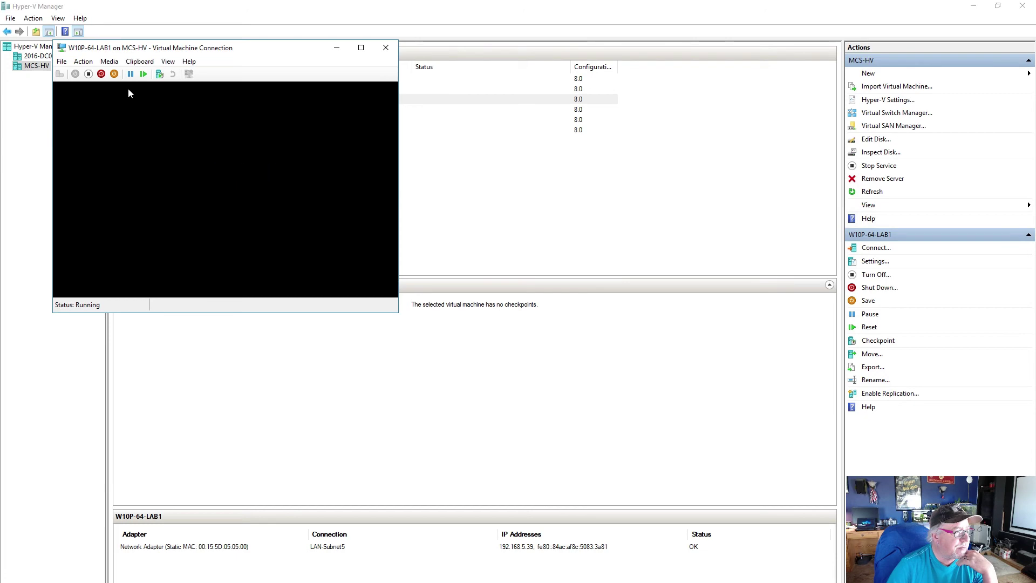
{"action": "left_click", "coordinate": [60, 73]}
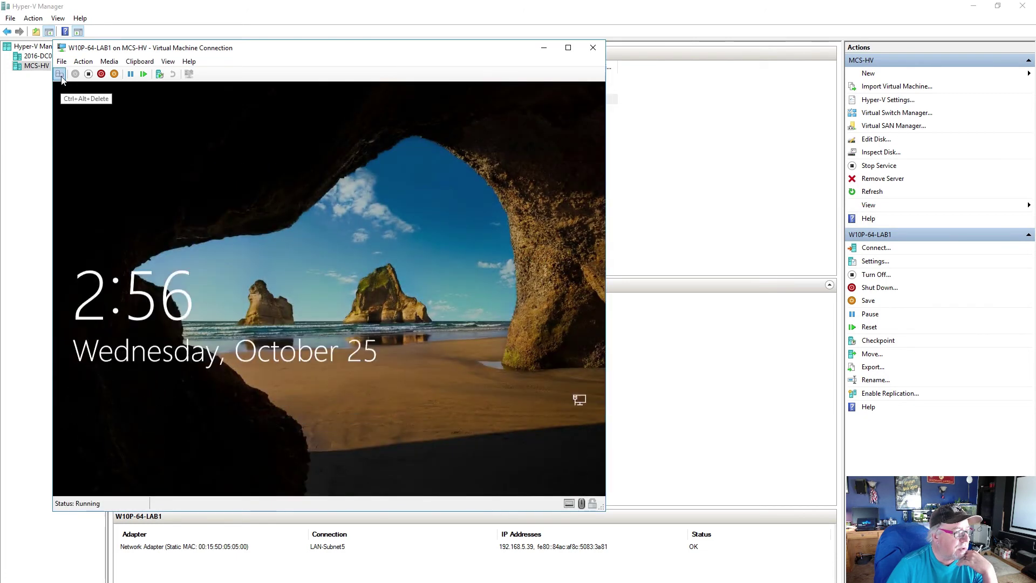
{"action": "left_click", "coordinate": [579, 471]}
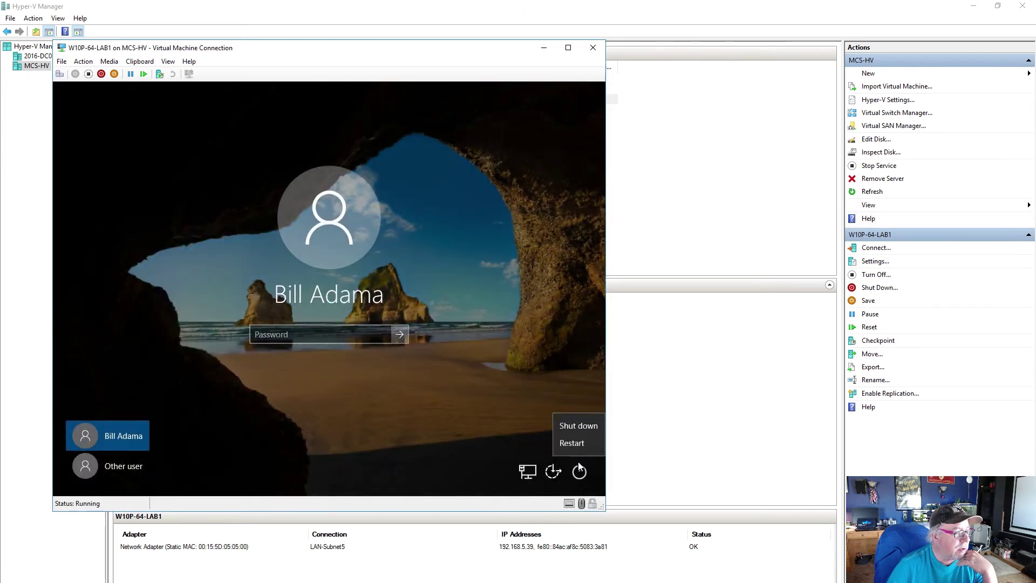
{"action": "left_click", "coordinate": [577, 444]}
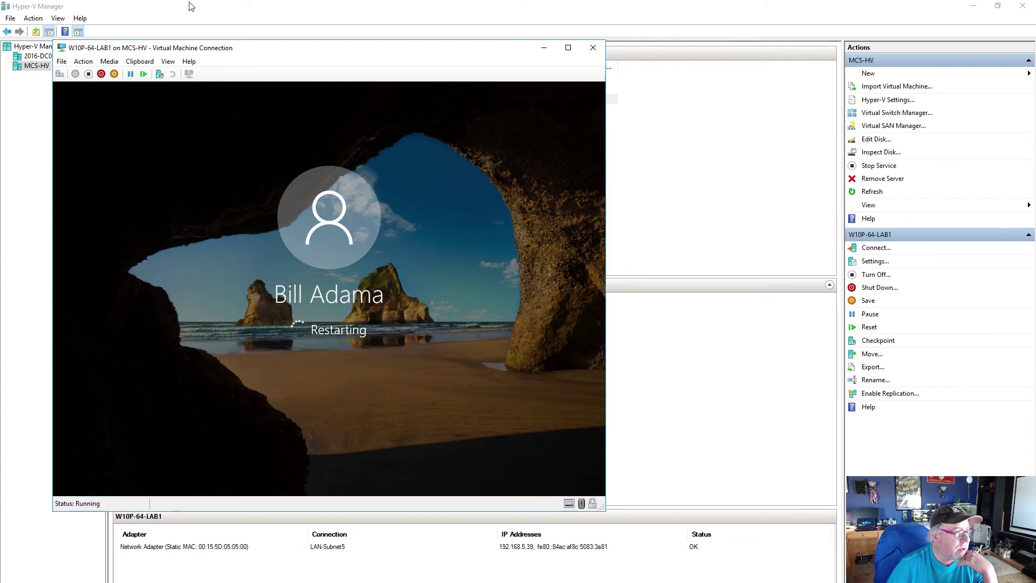
Restart W10P-64-LAB2 the same way, then switch over to the DHCP console
{"action": "left_click", "coordinate": [191, 7]}
{"action": "double_click", "coordinate": [160, 109]}
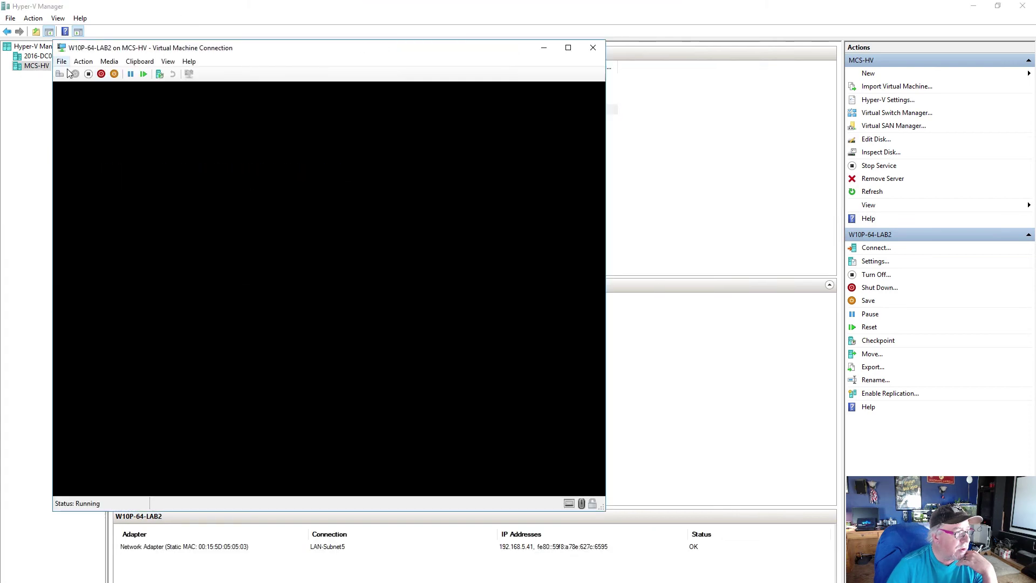
{"action": "left_click", "coordinate": [60, 75]}
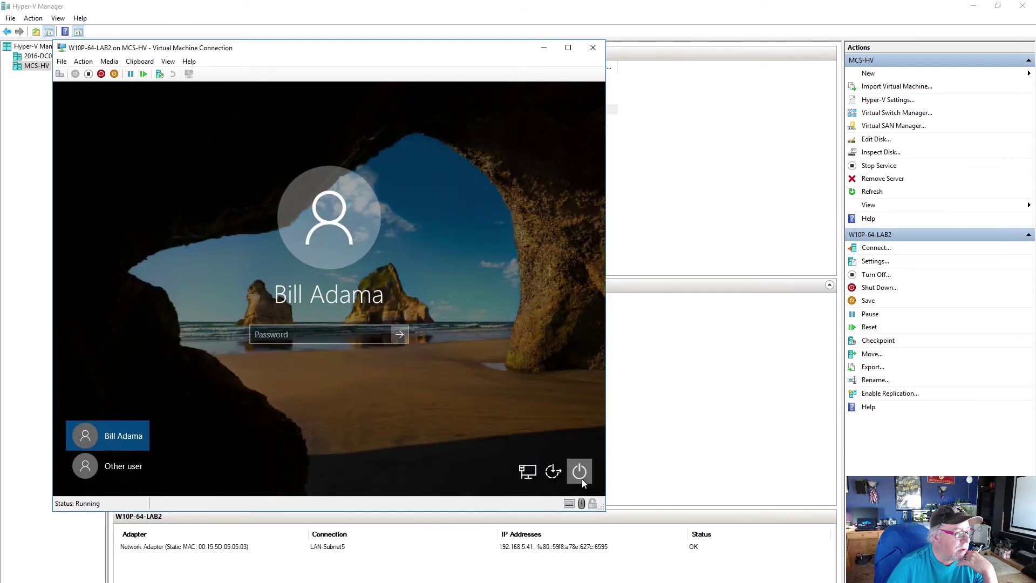
{"action": "left_click", "coordinate": [582, 478]}
{"action": "left_click", "coordinate": [578, 445]}
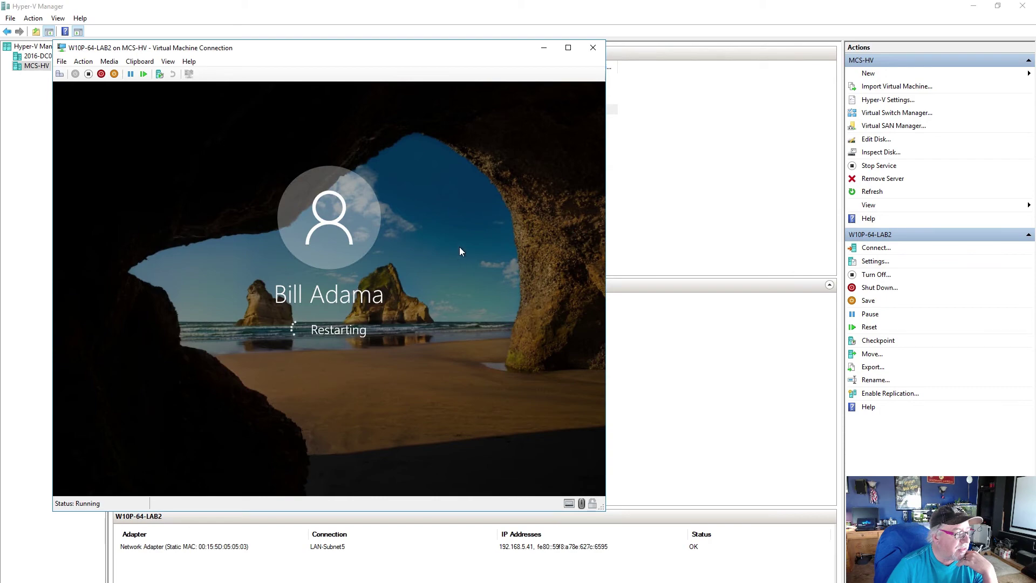
{"action": "key", "text": "alt+Tab"}
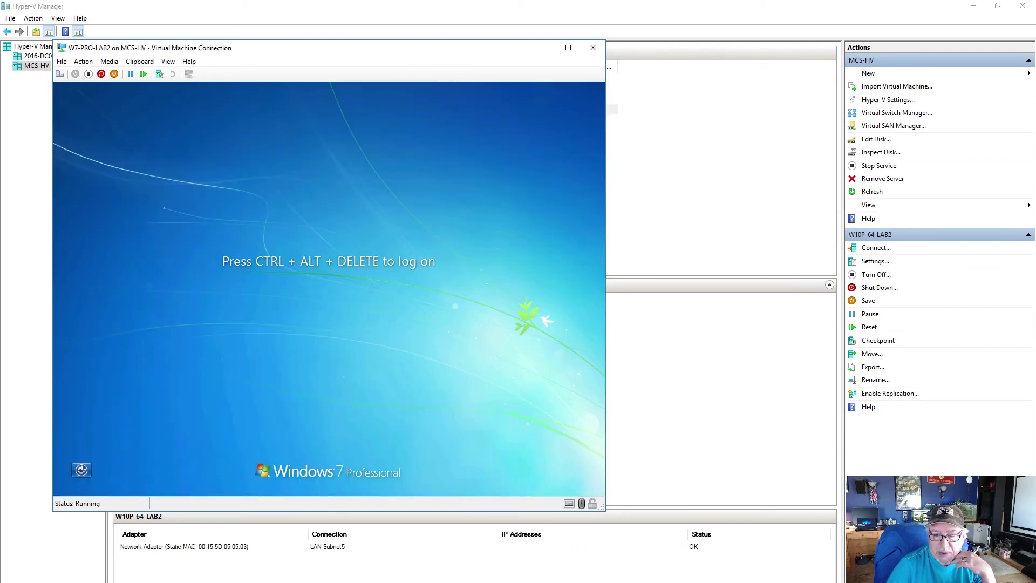
{"action": "key", "text": "alt+Tab"}
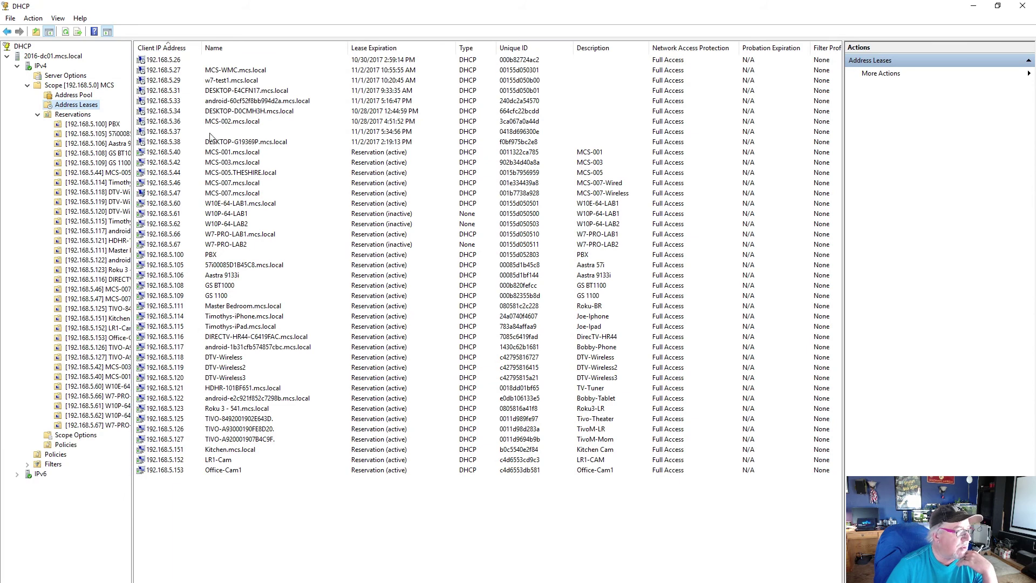
Refresh the address leases and check the W7-PRO-LAB1 (.66) and W7-PRO-LAB2 (.67) leases
{"action": "right_click", "coordinate": [79, 108]}
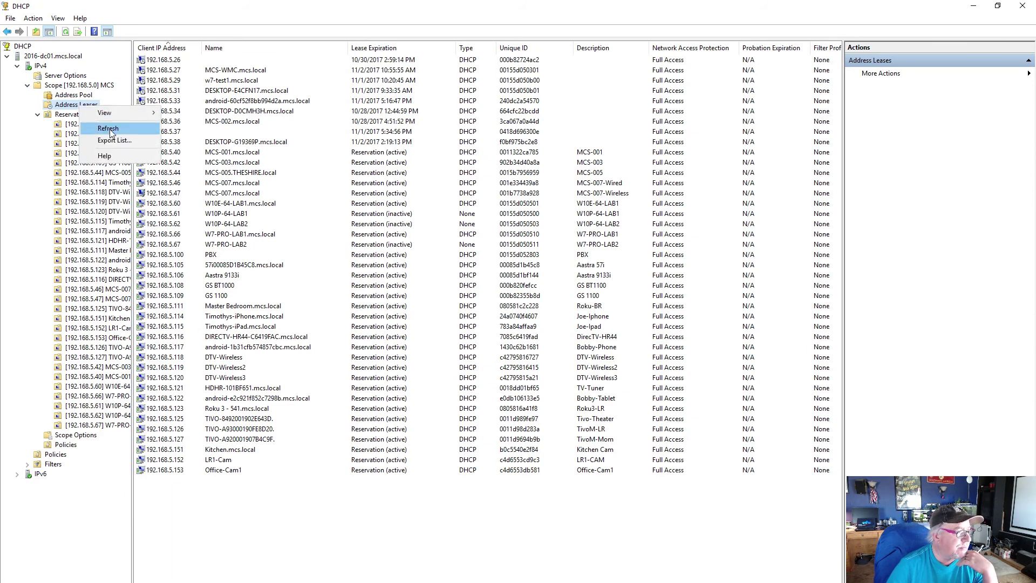
{"action": "left_click", "coordinate": [109, 128]}
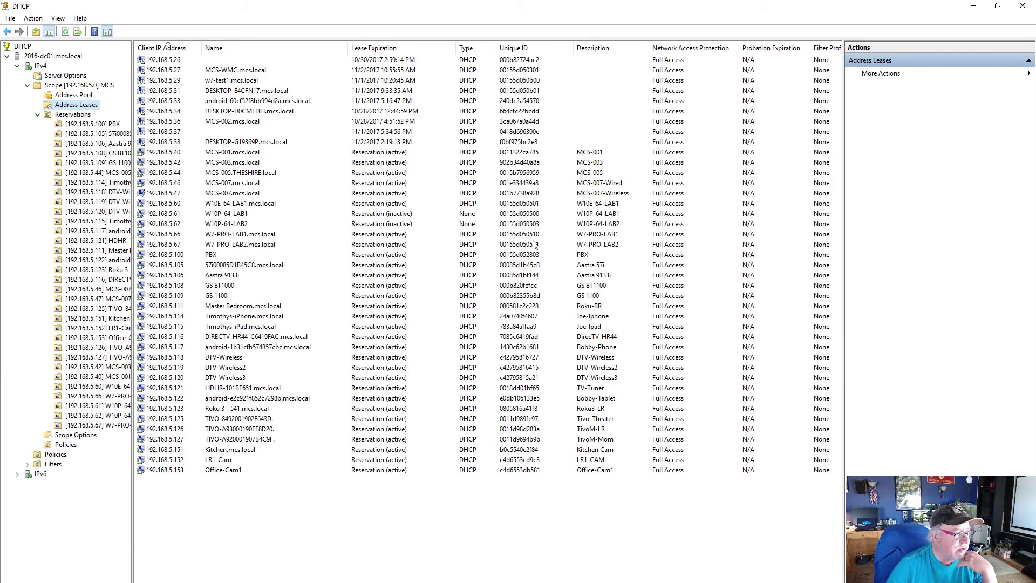
{"action": "left_click", "coordinate": [170, 234]}
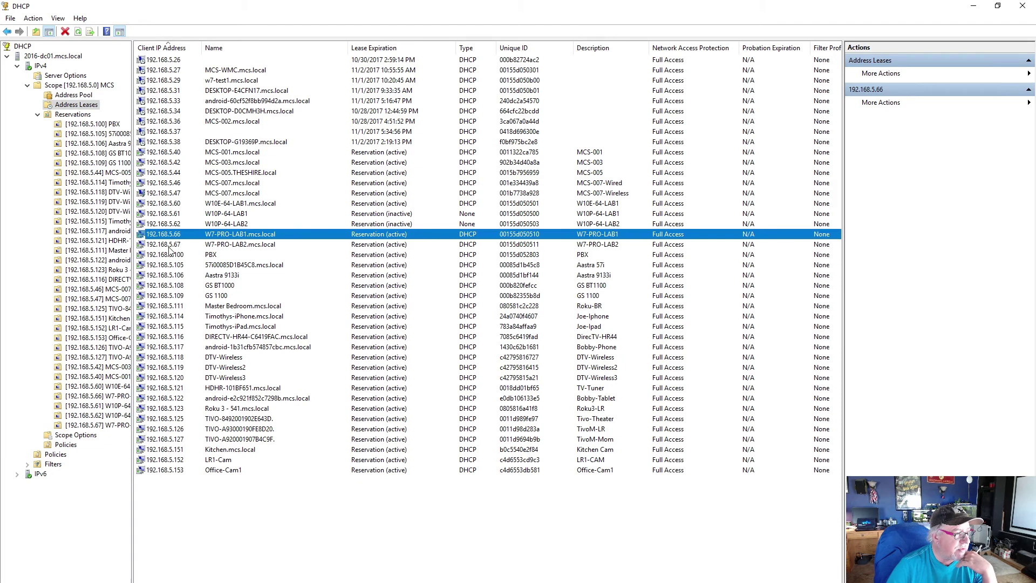
{"action": "left_click", "coordinate": [169, 245]}
{"action": "left_click", "coordinate": [168, 234]}
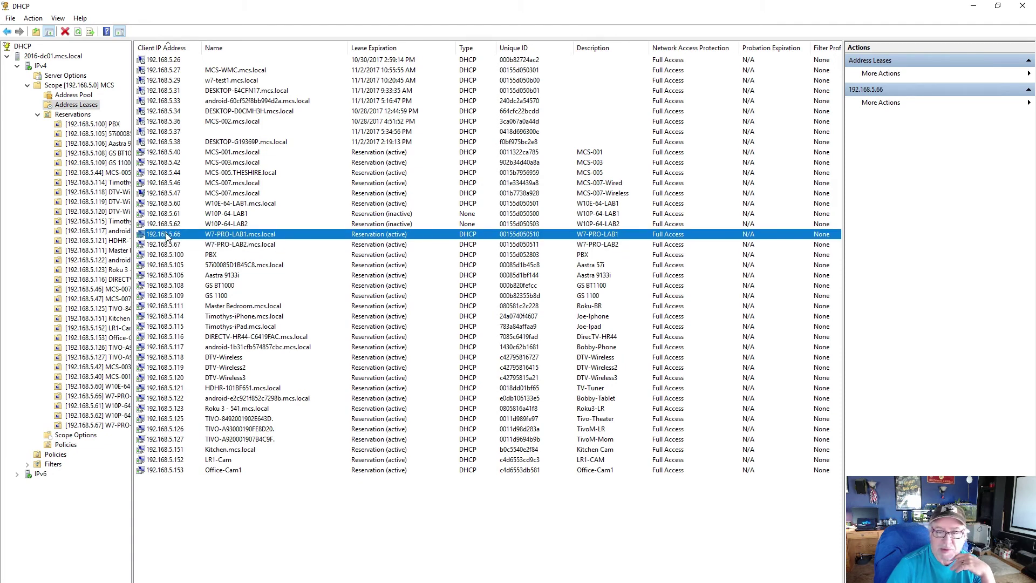
{"action": "left_click", "coordinate": [173, 247]}
{"action": "left_click", "coordinate": [174, 236]}
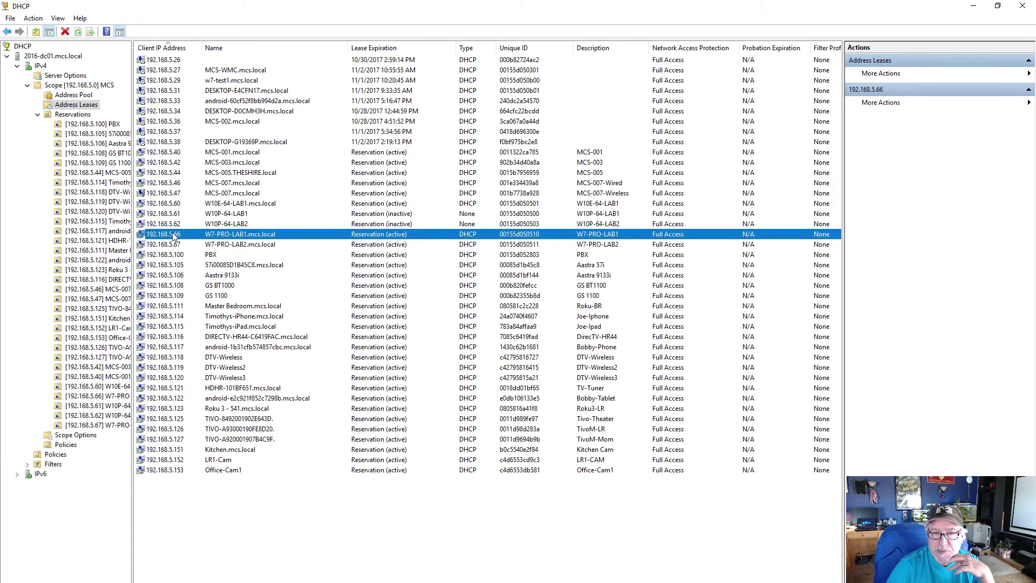
Refresh again and check the W10P-64-LAB1 (.61) and W10P-64-LAB2 (.62) leases
{"action": "right_click", "coordinate": [77, 107]}
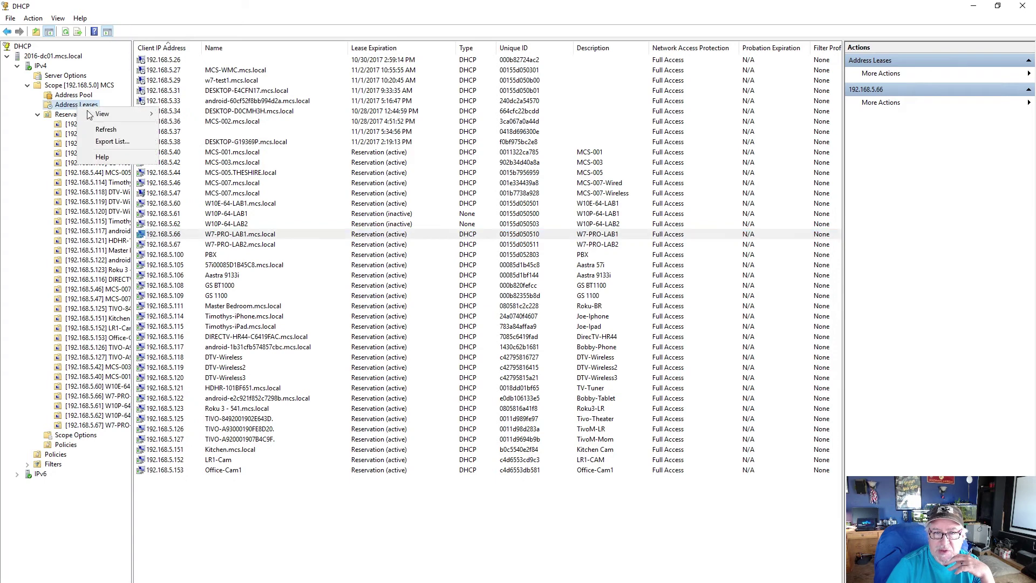
{"action": "left_click", "coordinate": [99, 128]}
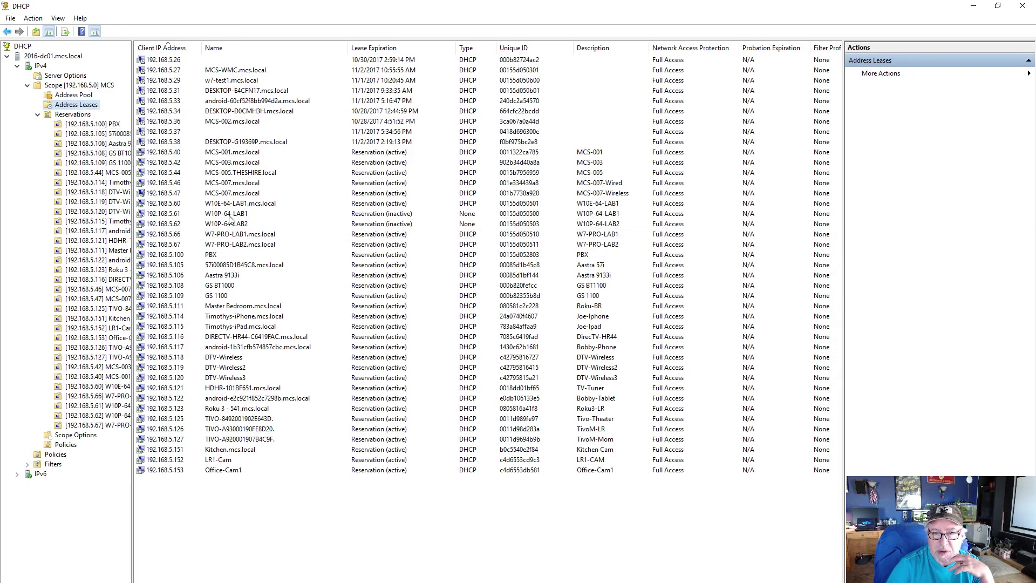
{"action": "left_click", "coordinate": [229, 216]}
{"action": "left_click", "coordinate": [230, 225]}
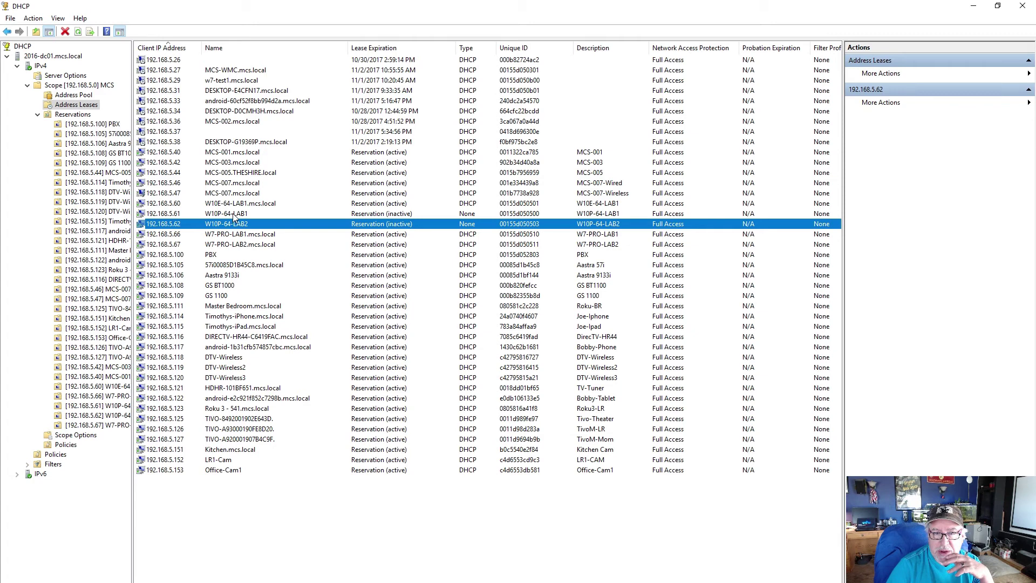
{"action": "left_click", "coordinate": [232, 215]}
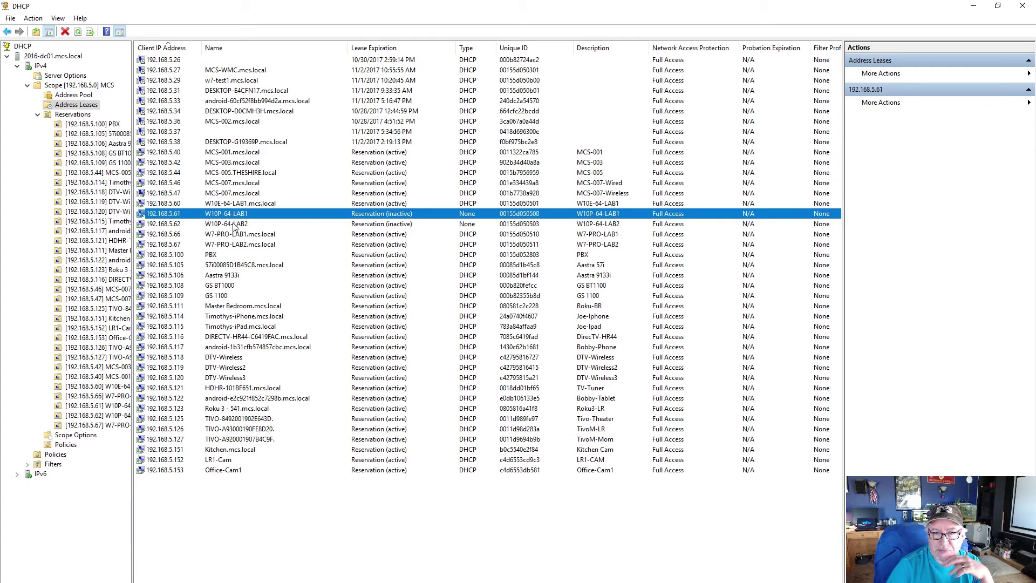
Inspect the PBX (.100), Master Bedroom (.111), .114 and .115 leases
{"action": "left_click", "coordinate": [181, 256]}
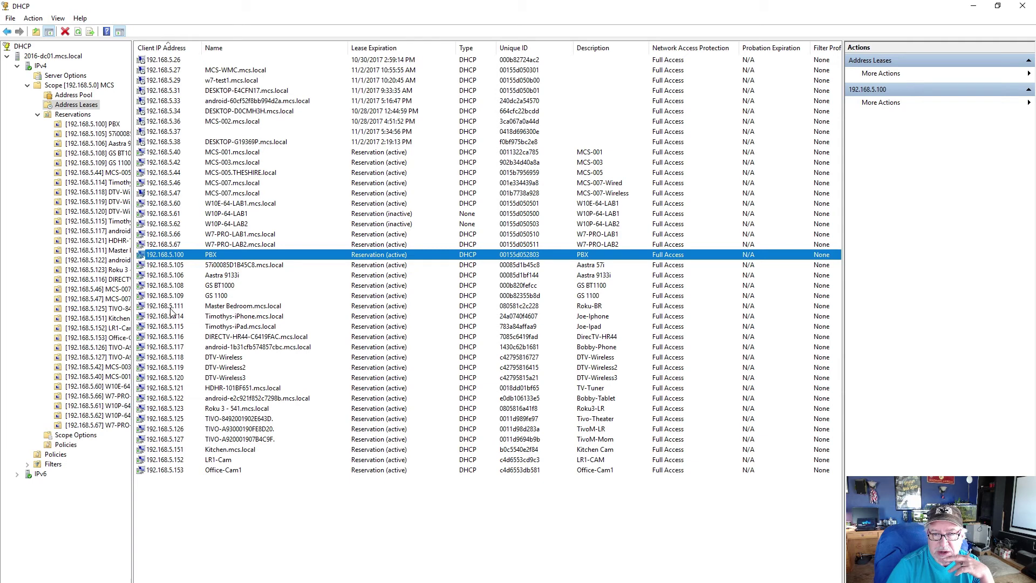
{"action": "left_click", "coordinate": [171, 307]}
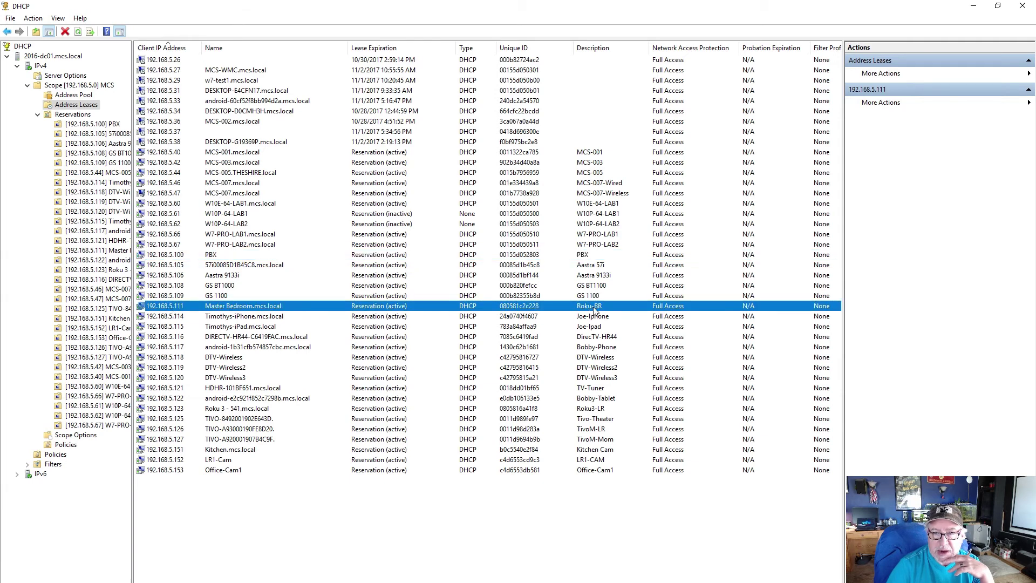
{"action": "left_click", "coordinate": [233, 318]}
{"action": "left_click", "coordinate": [232, 330]}
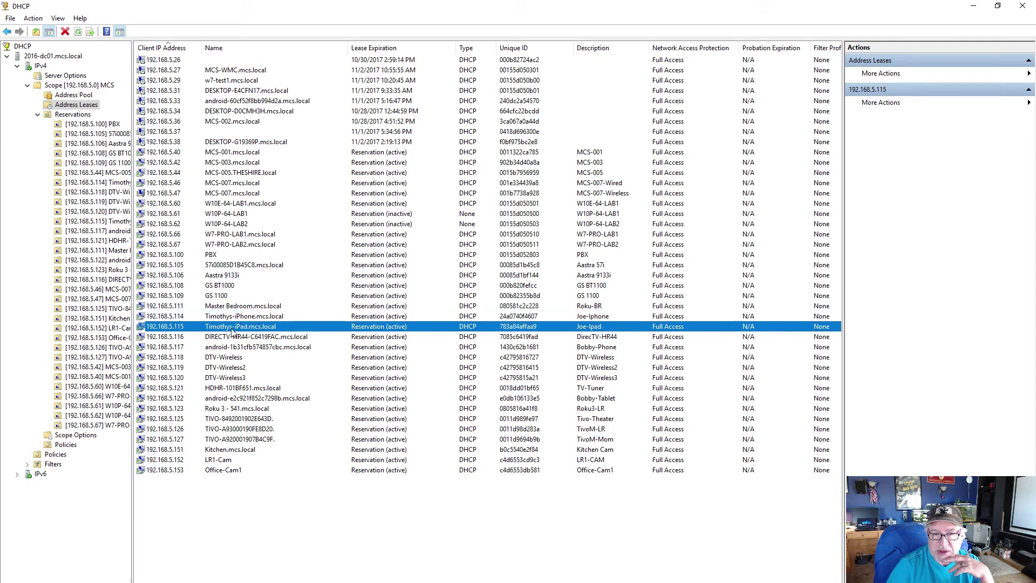
{"action": "left_click", "coordinate": [236, 307]}
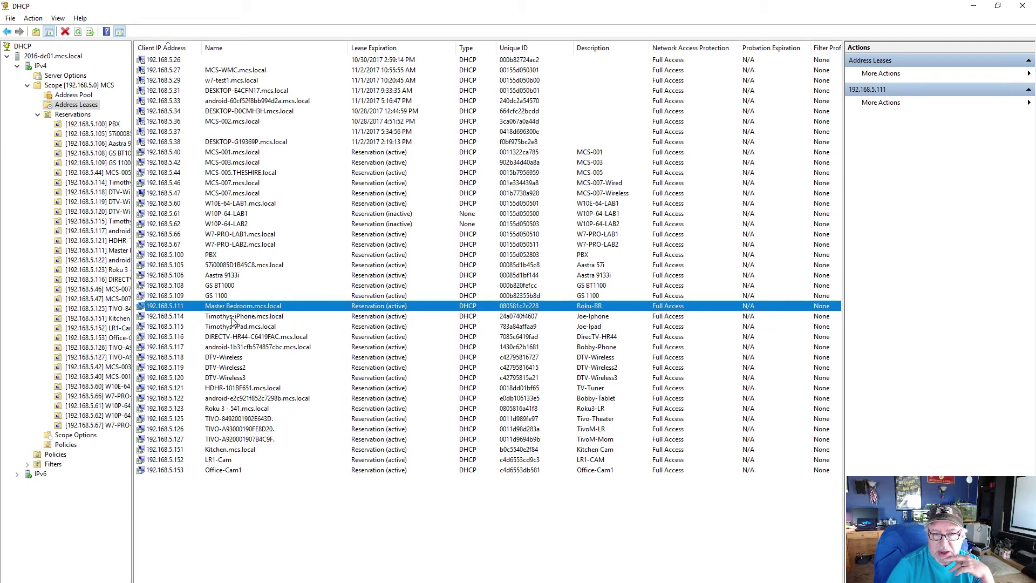
Review leases 192.168.5.114 through .120, including DIRECTV and DTV-Wireless, and select .116
{"action": "left_click", "coordinate": [233, 318]}
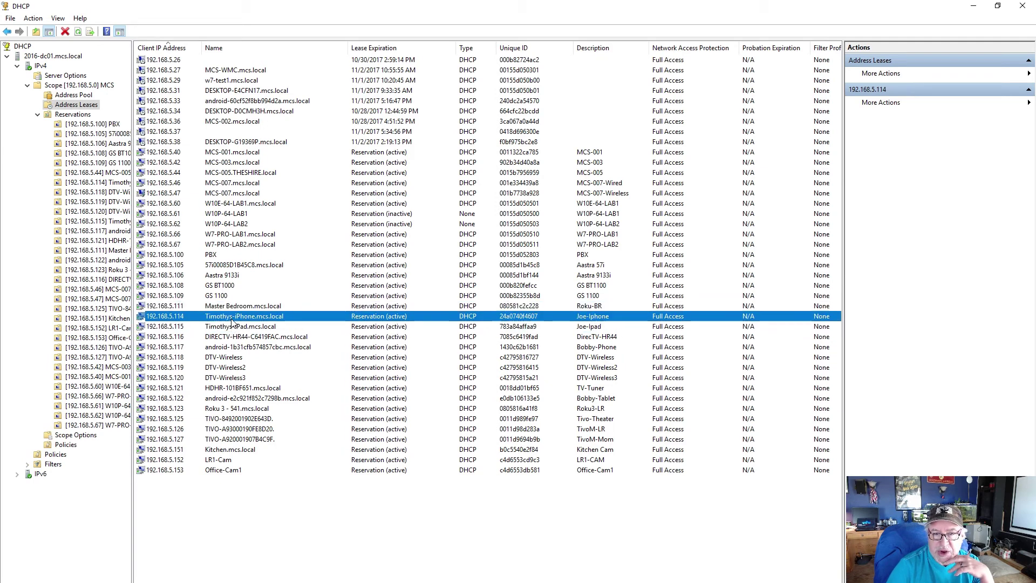
{"action": "left_click", "coordinate": [232, 329]}
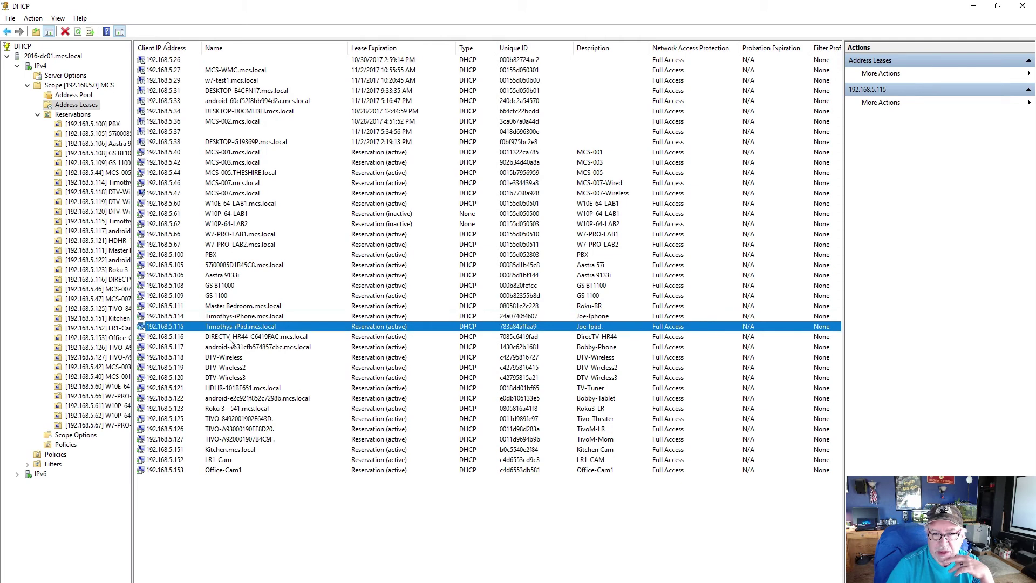
{"action": "left_click", "coordinate": [231, 338]}
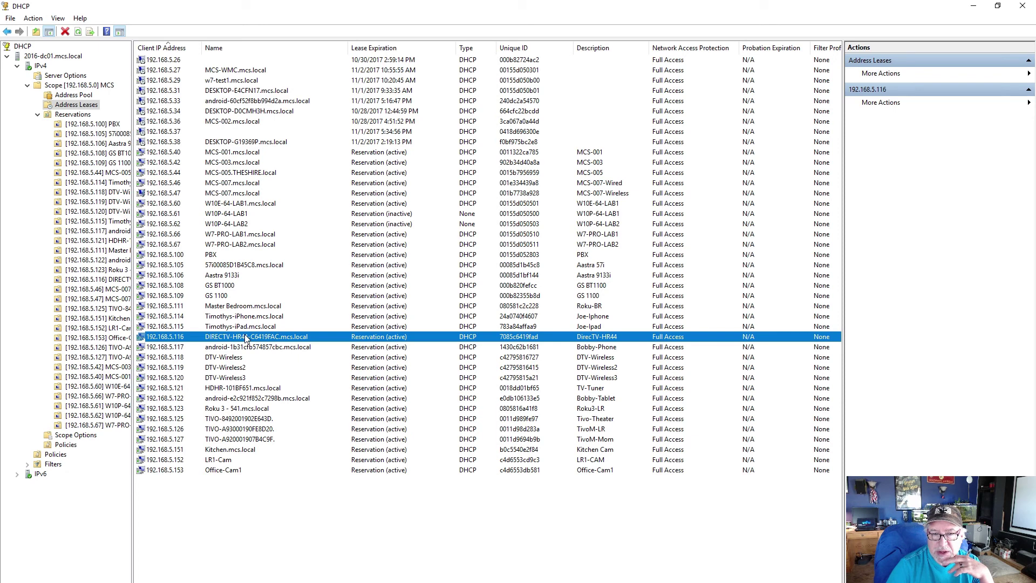
{"action": "left_click", "coordinate": [241, 348]}
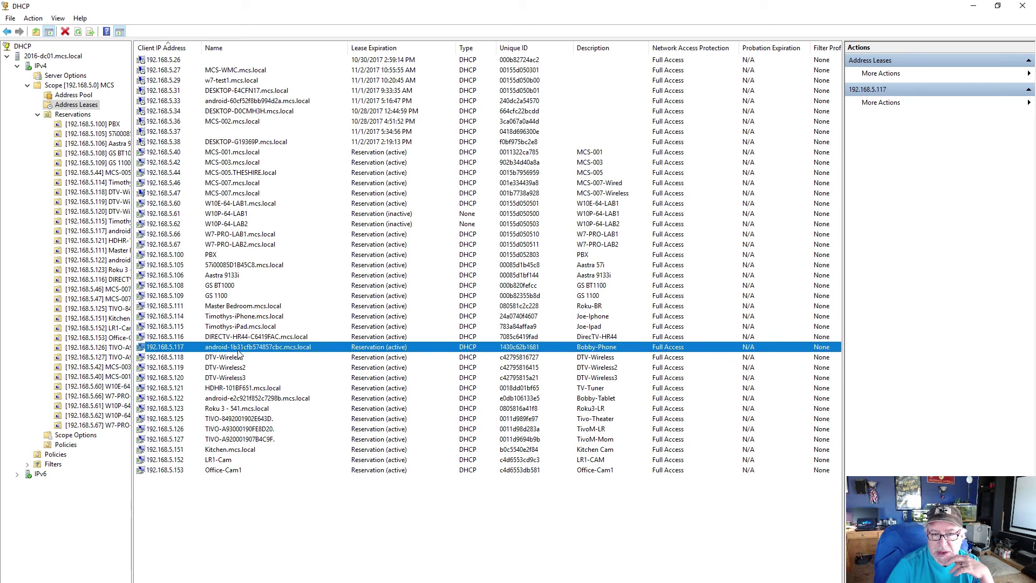
{"action": "left_click", "coordinate": [235, 357]}
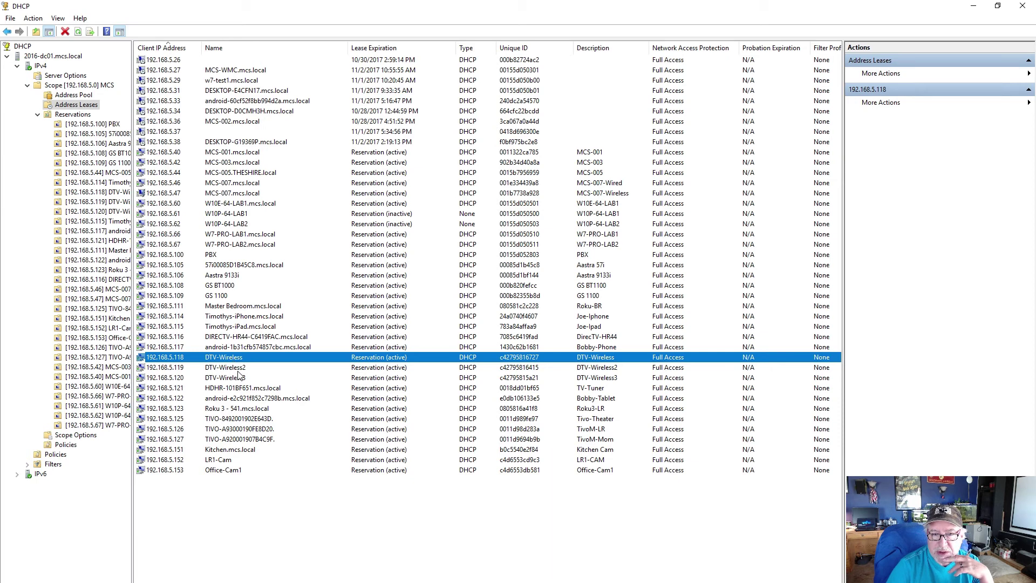
{"action": "left_click", "coordinate": [238, 371]}
{"action": "left_click", "coordinate": [240, 380]}
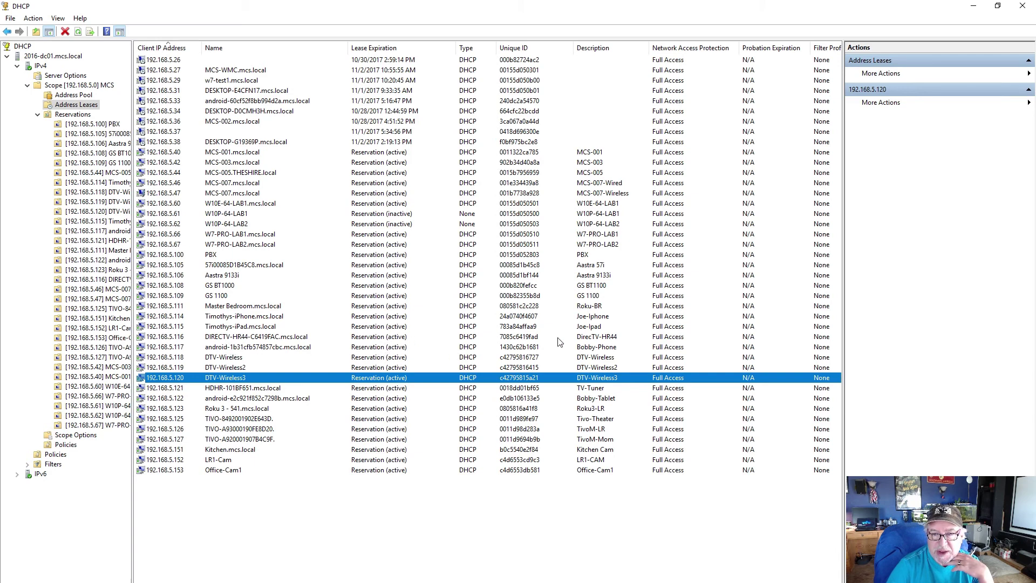
{"action": "left_click", "coordinate": [249, 338]}
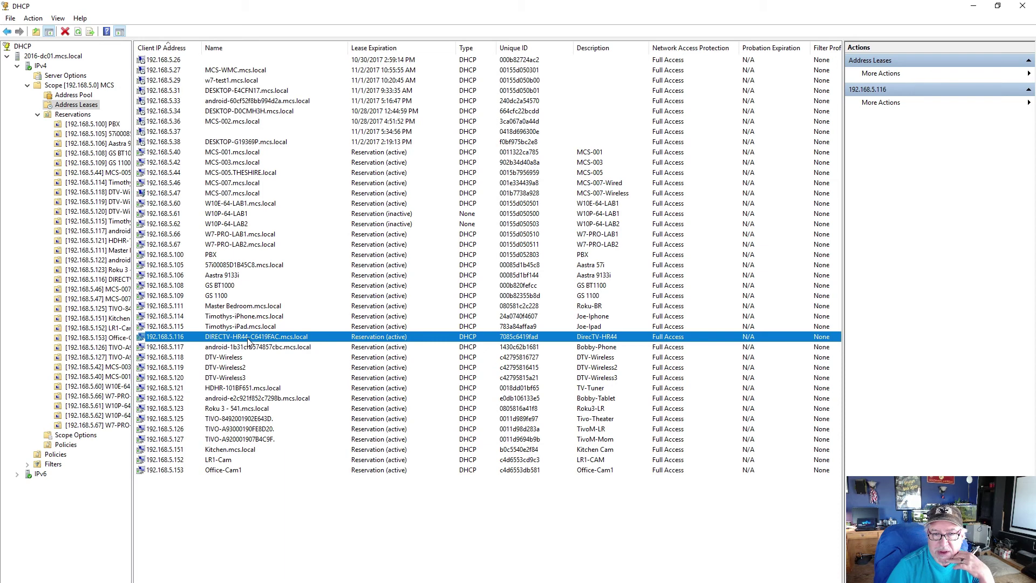
Delete the 192.168.5.116, .118 and .119 leases
{"action": "right_click", "coordinate": [248, 340]}
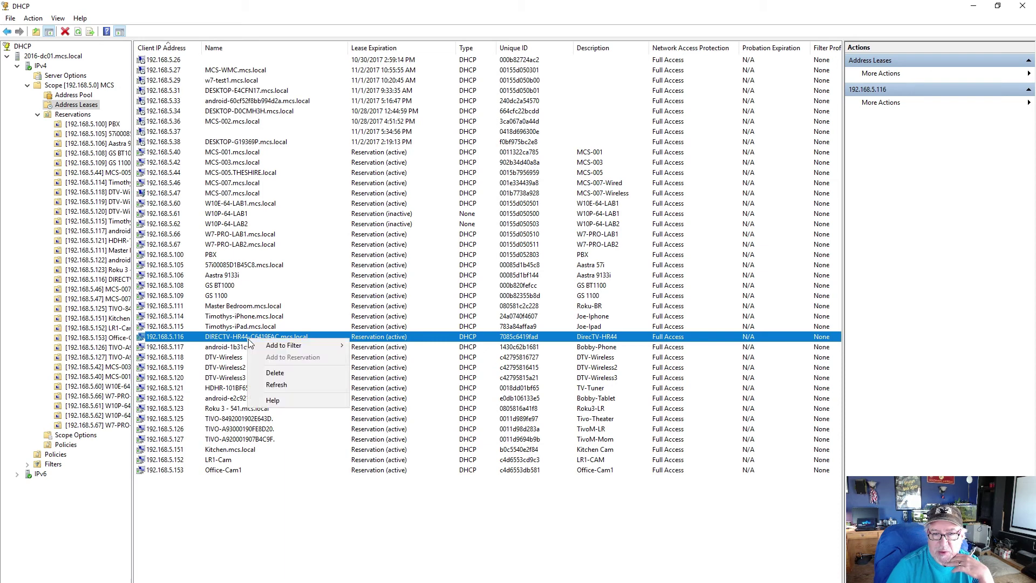
{"action": "left_click", "coordinate": [279, 377]}
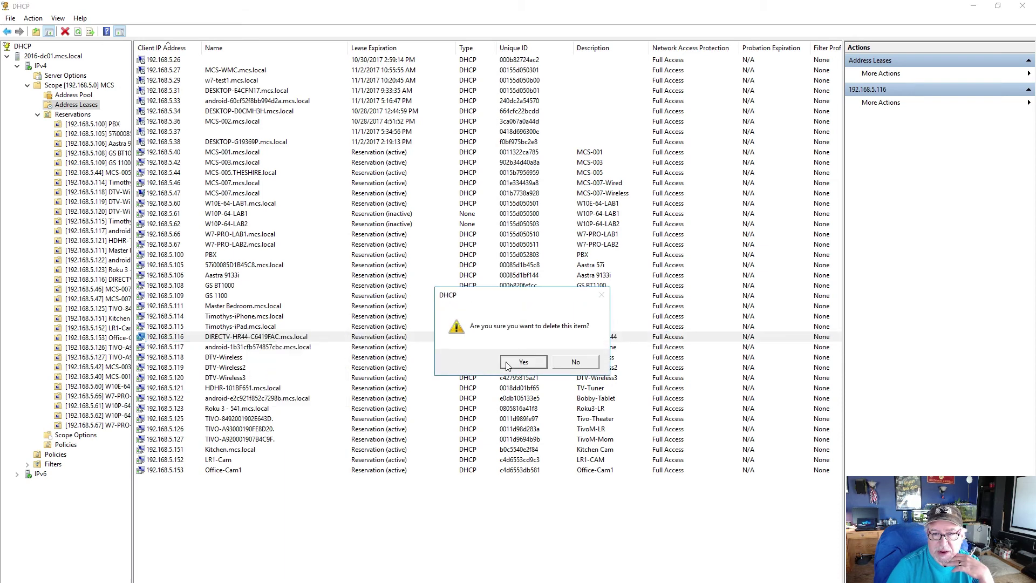
{"action": "left_click", "coordinate": [531, 361]}
{"action": "left_click", "coordinate": [231, 348]}
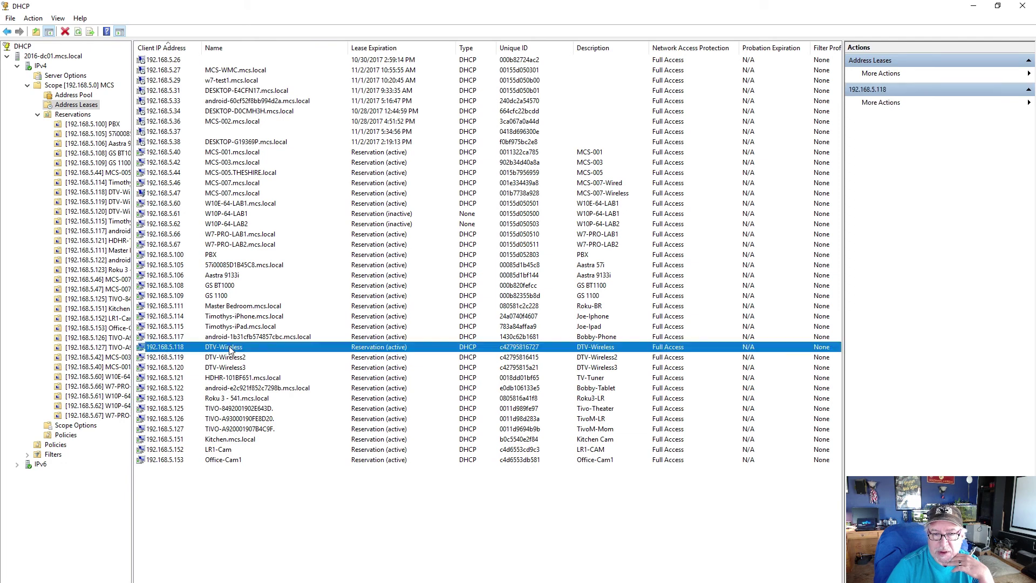
{"action": "right_click", "coordinate": [231, 347]}
{"action": "left_click", "coordinate": [259, 382]}
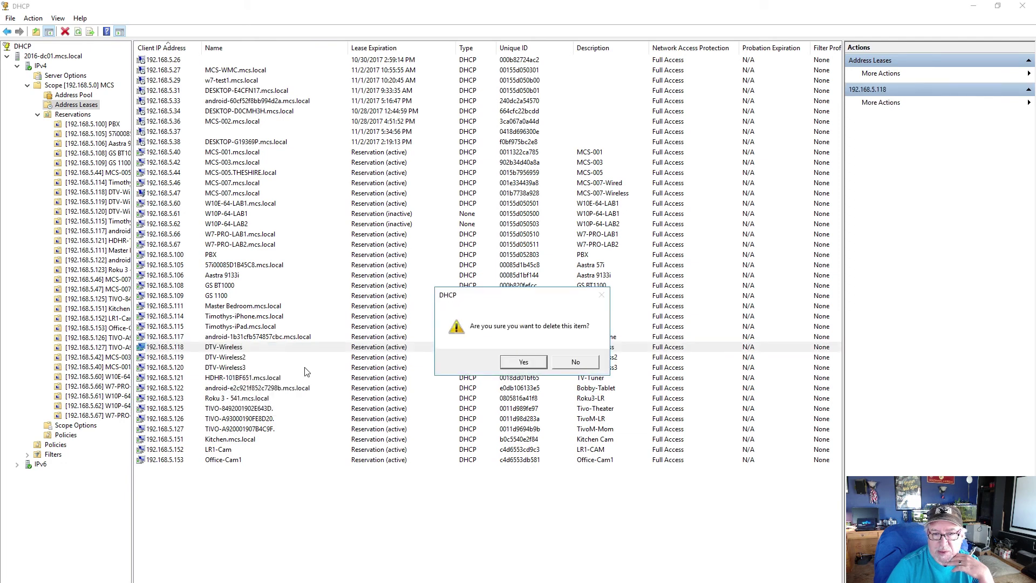
{"action": "left_click", "coordinate": [519, 362]}
{"action": "left_click", "coordinate": [247, 348]}
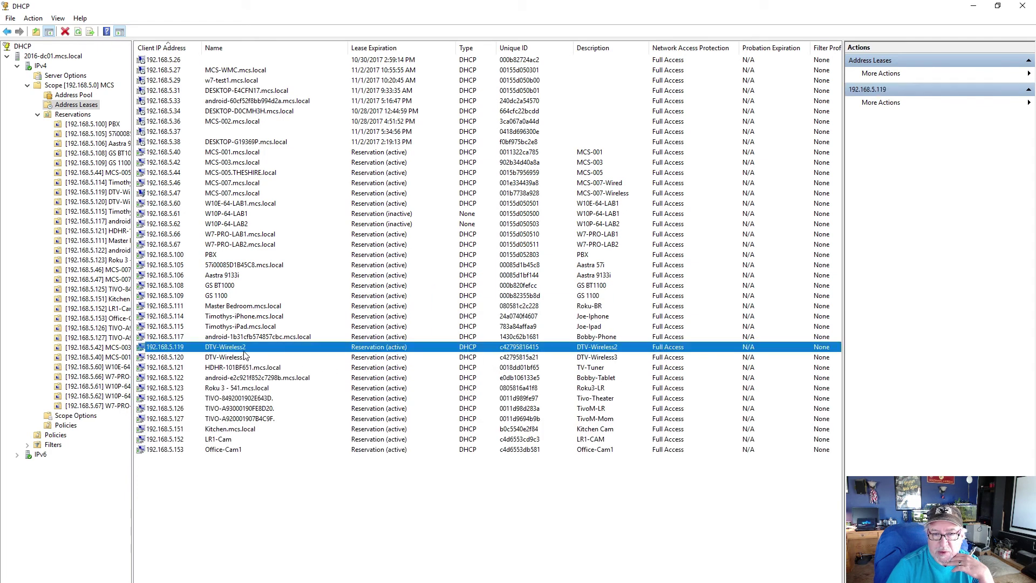
{"action": "right_click", "coordinate": [248, 350]}
{"action": "left_click", "coordinate": [282, 387]}
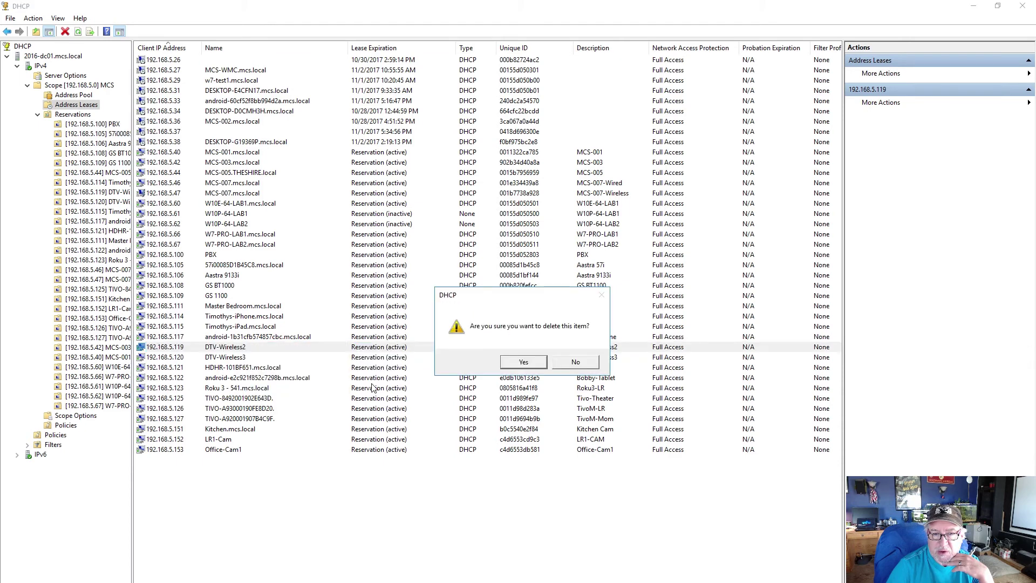
{"action": "left_click", "coordinate": [512, 362]}
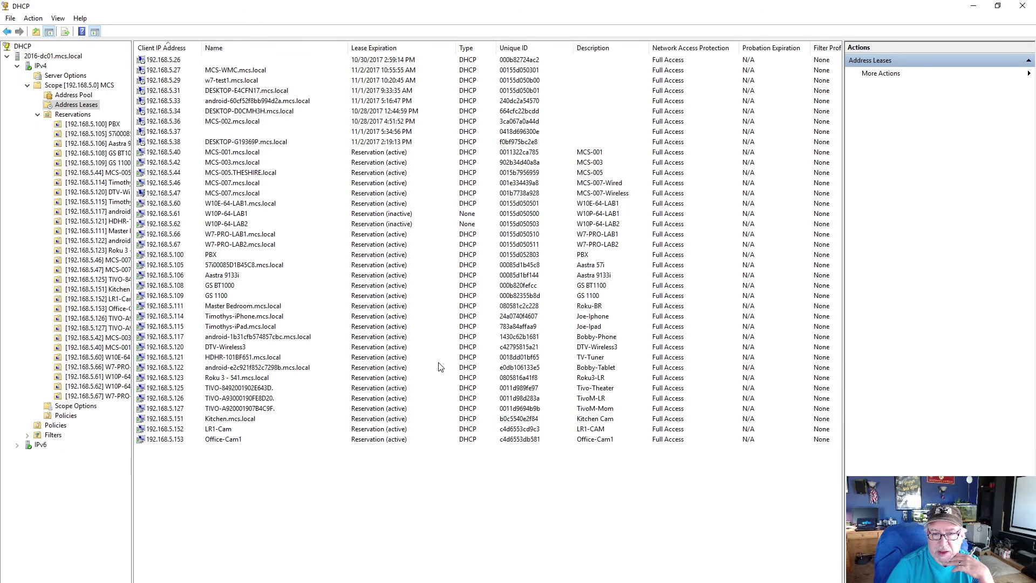
Delete the 192.168.5.120 lease and the 192.168.5.121 HDHR lease
{"action": "left_click", "coordinate": [223, 350]}
{"action": "right_click", "coordinate": [223, 349]}
{"action": "left_click", "coordinate": [255, 381]}
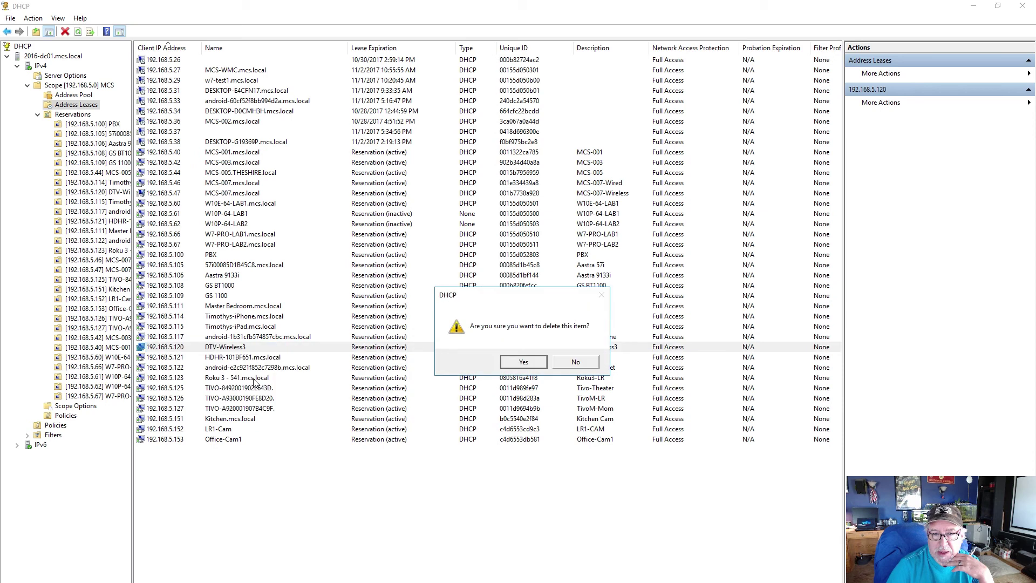
{"action": "left_click", "coordinate": [525, 361]}
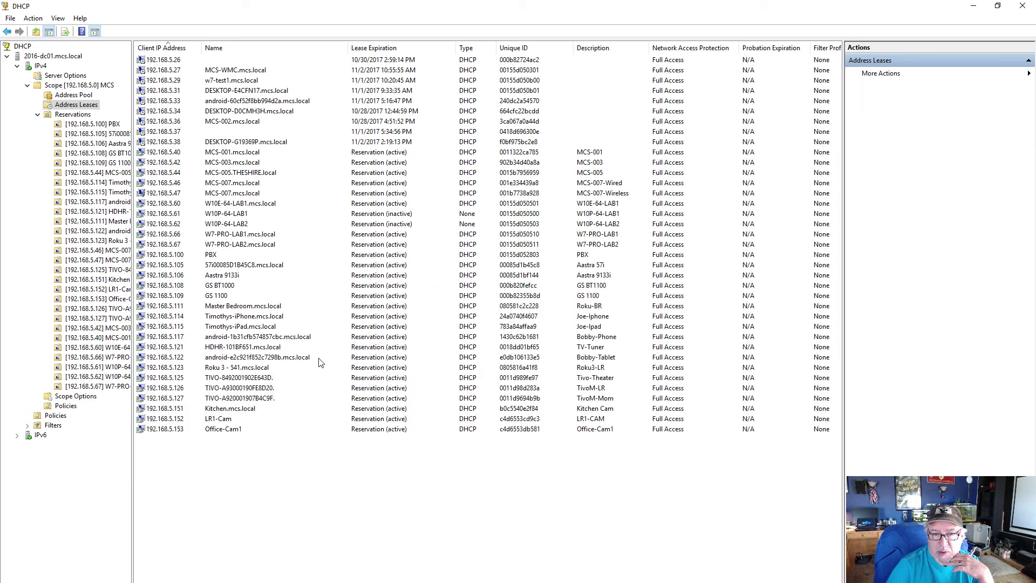
{"action": "left_click", "coordinate": [238, 350]}
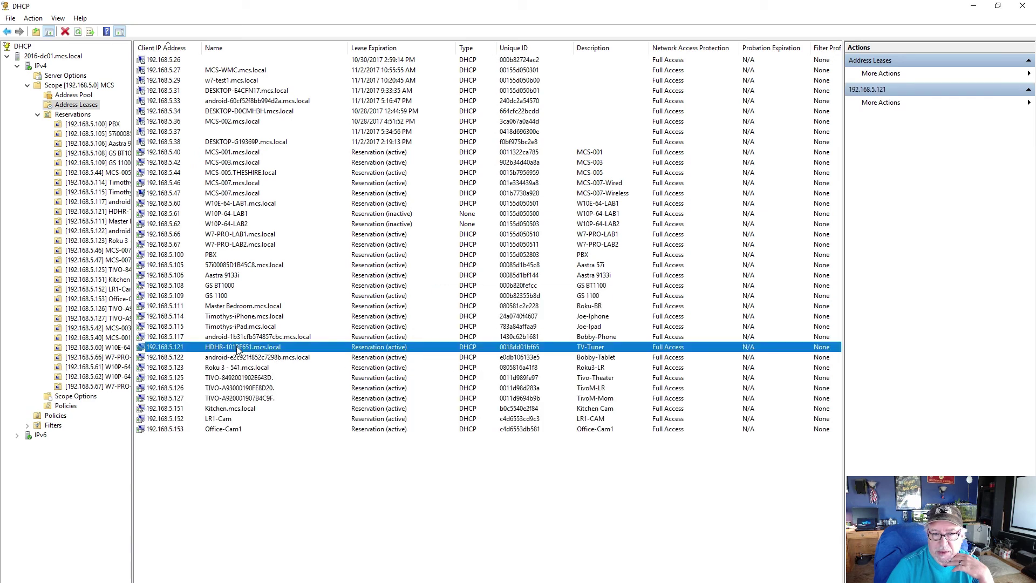
{"action": "right_click", "coordinate": [238, 350]}
{"action": "mouse_move", "coordinate": [274, 359]}
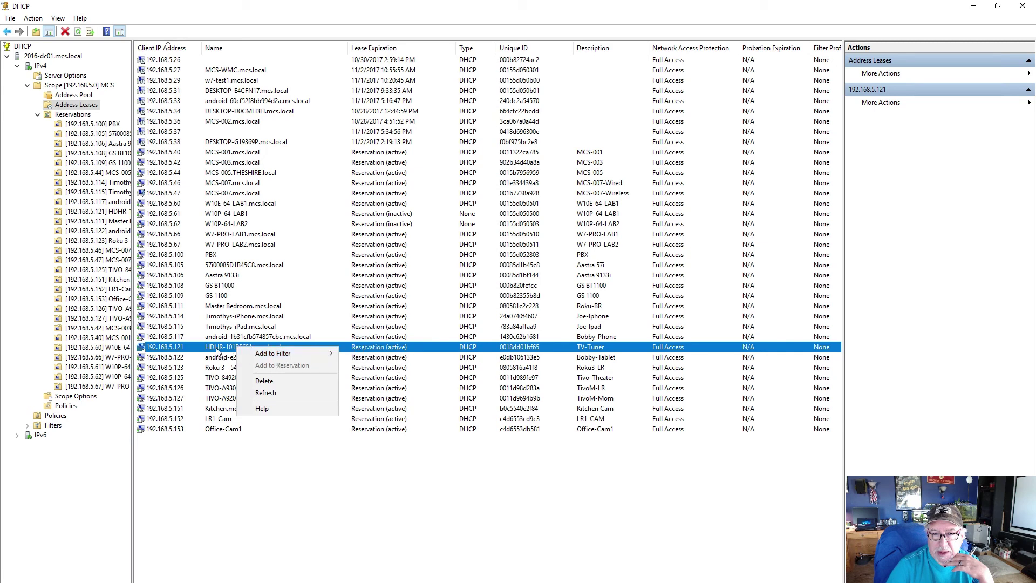
{"action": "left_click", "coordinate": [273, 380]}
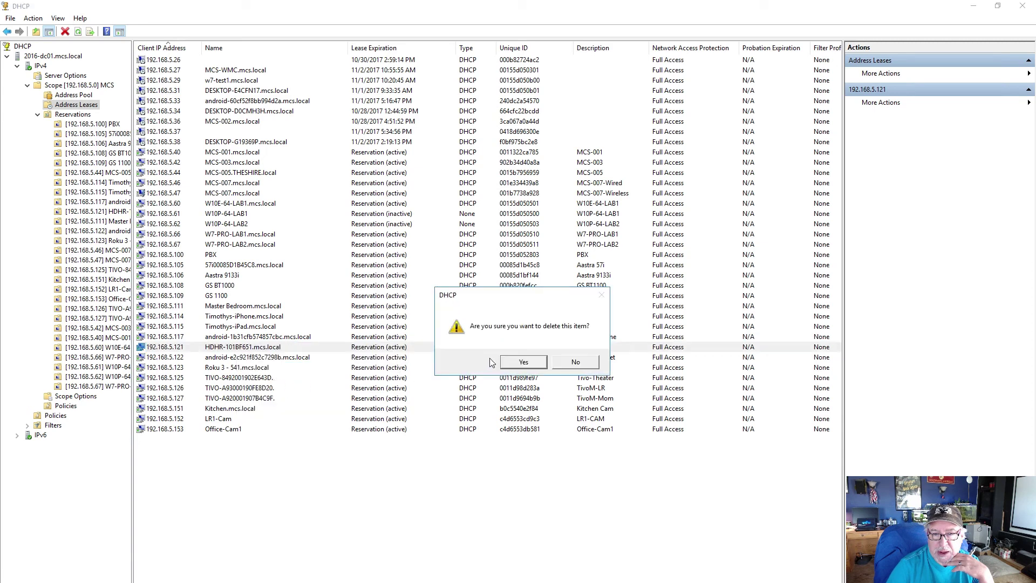
{"action": "left_click", "coordinate": [510, 362]}
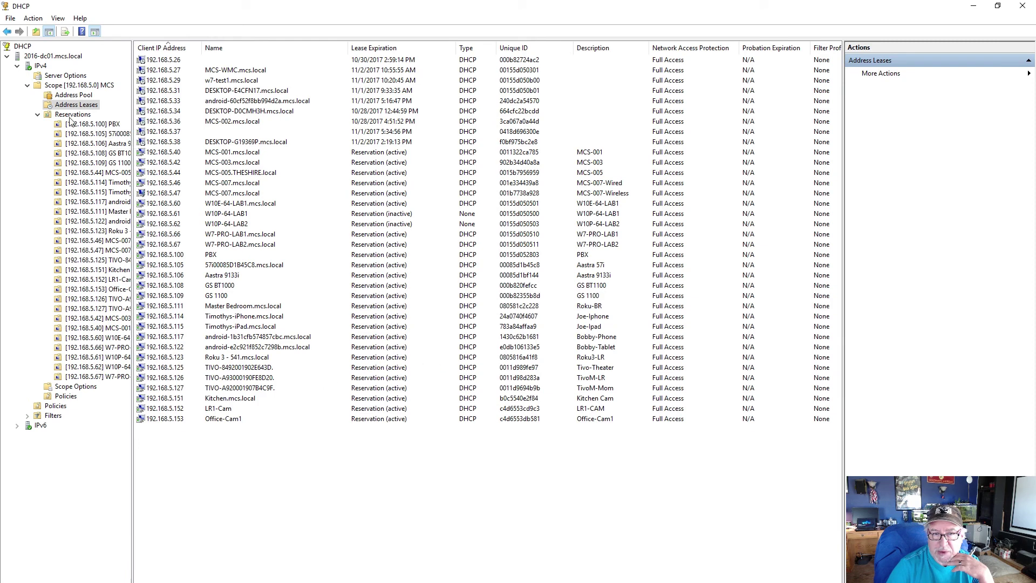
Refresh the address leases and check the .62 and .61 lab leases
{"action": "right_click", "coordinate": [66, 107]}
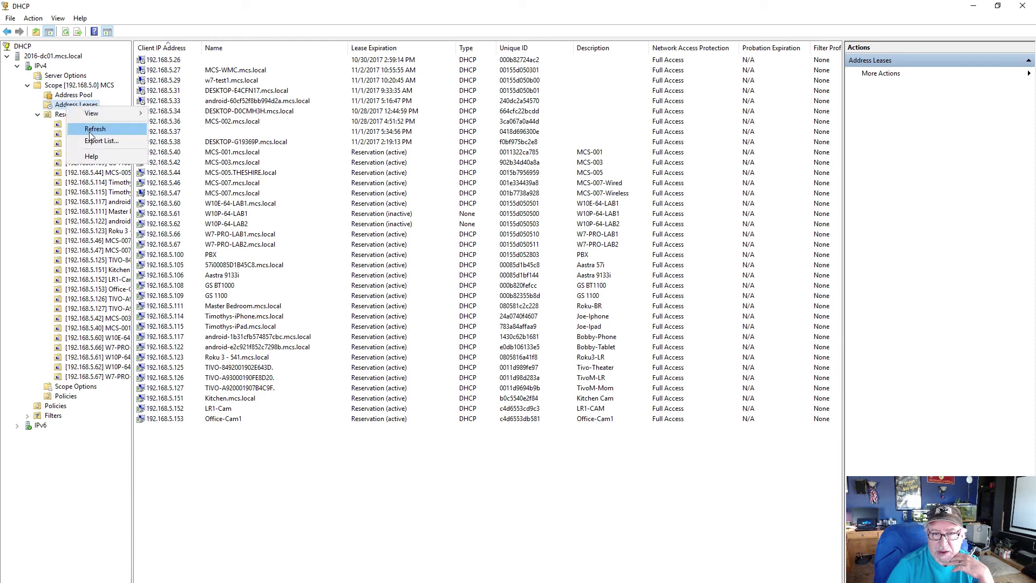
{"action": "left_click", "coordinate": [92, 129]}
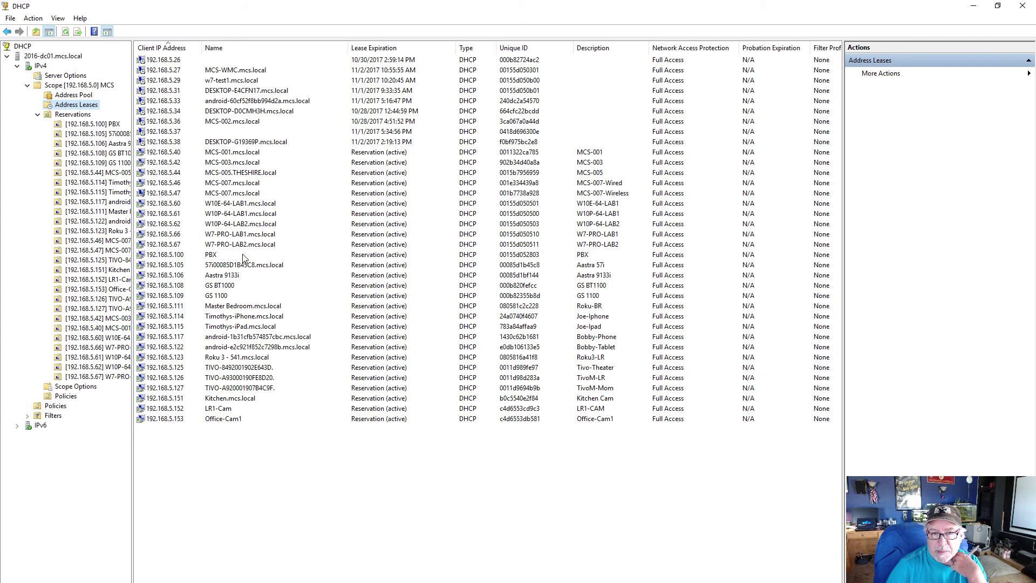
{"action": "left_click", "coordinate": [226, 224]}
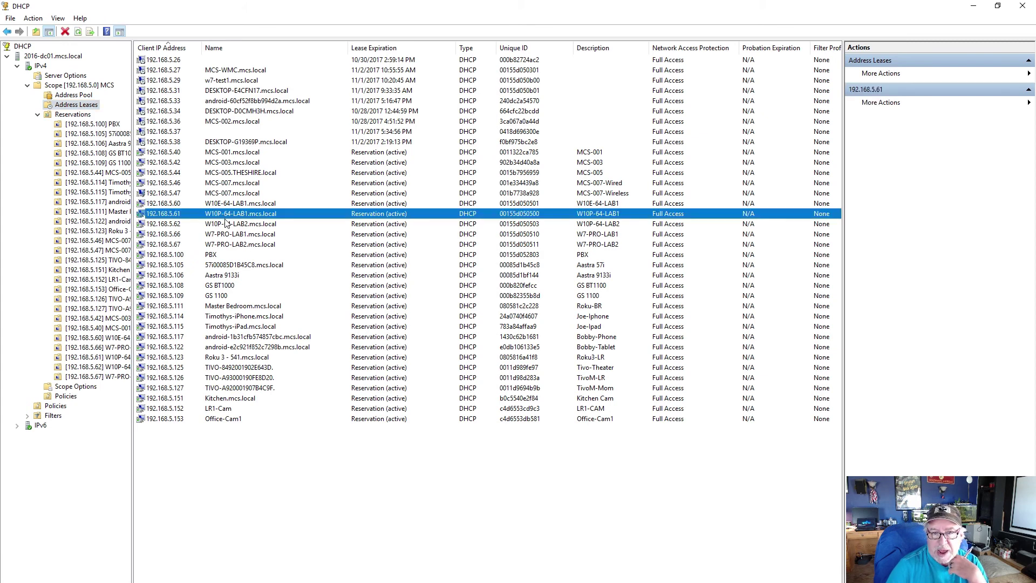
{"action": "left_click", "coordinate": [229, 215]}
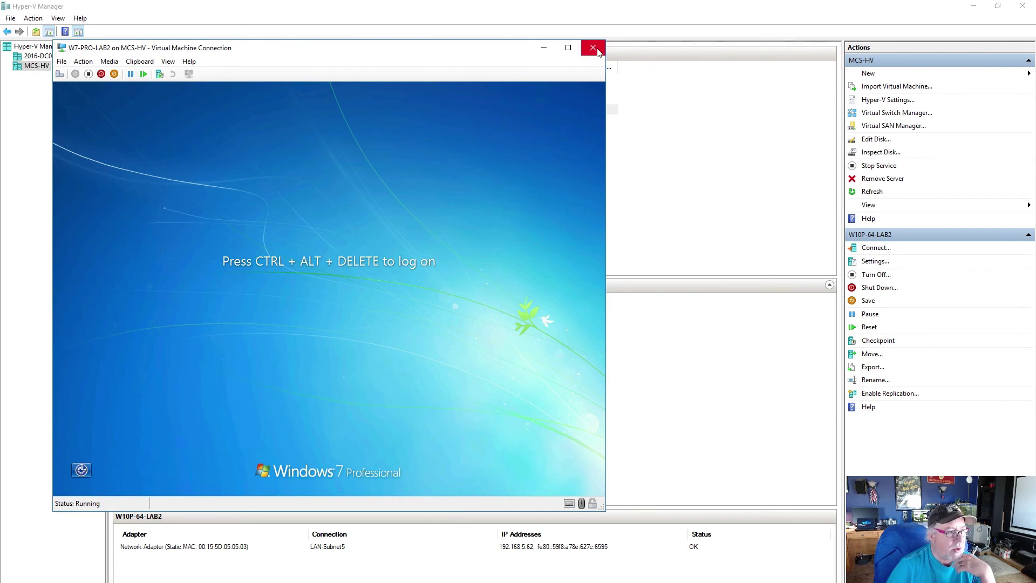
Close the W7-PRO-LAB2, W10P-64-LAB2 and W10P-64-LAB1 console windows
{"action": "left_click", "coordinate": [593, 48]}
{"action": "left_click", "coordinate": [594, 48]}
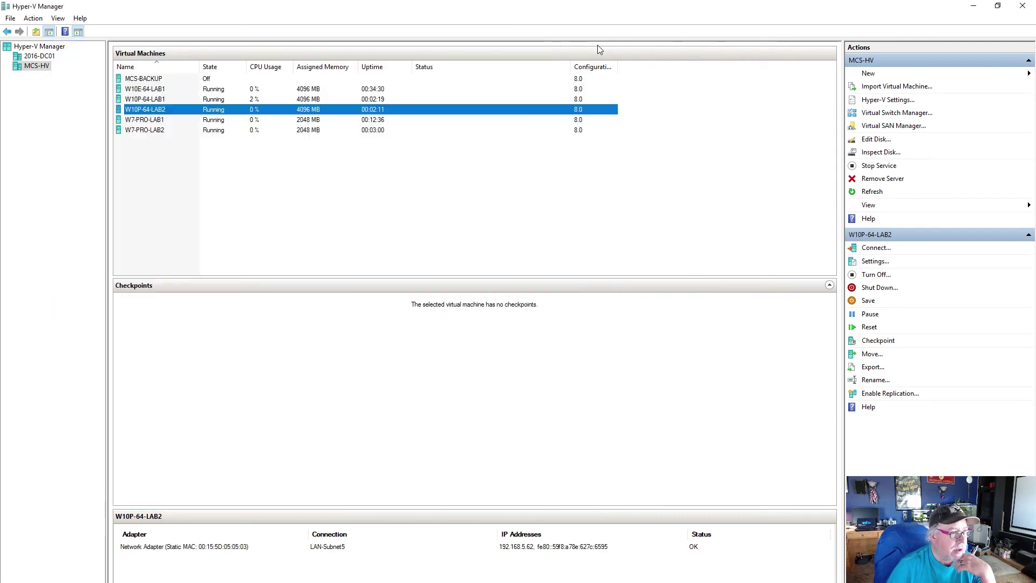
{"action": "key", "text": "alt+Tab"}
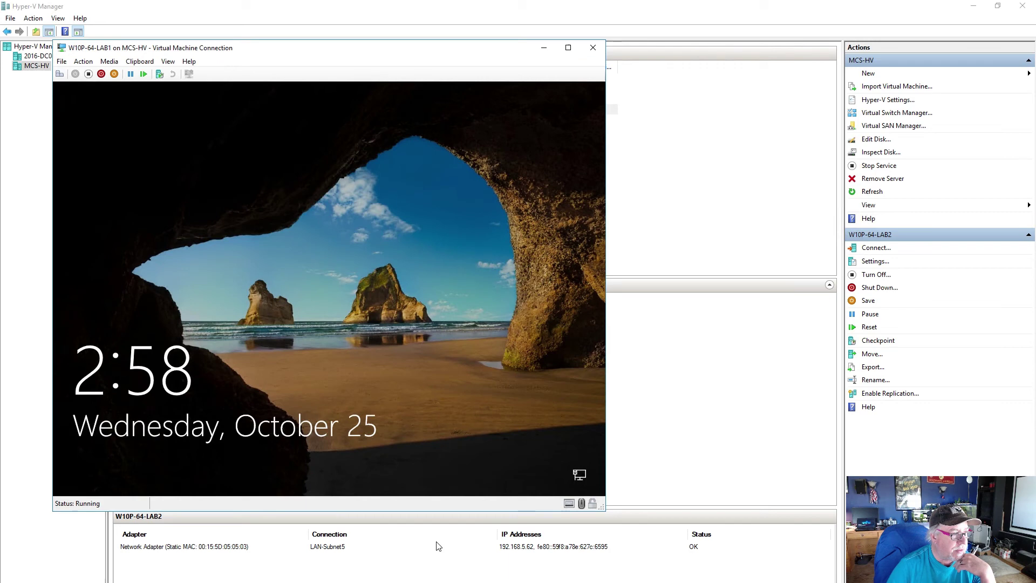
{"action": "left_click", "coordinate": [601, 47]}
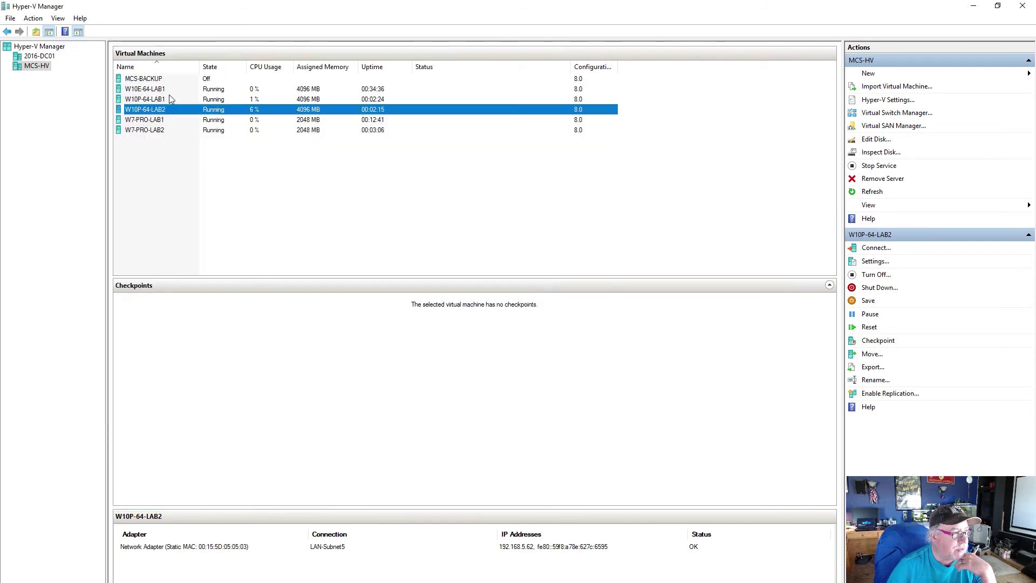
Check each lab VM's current IP in Hyper-V Manager, then return to DHCP
{"action": "left_click", "coordinate": [169, 100]}
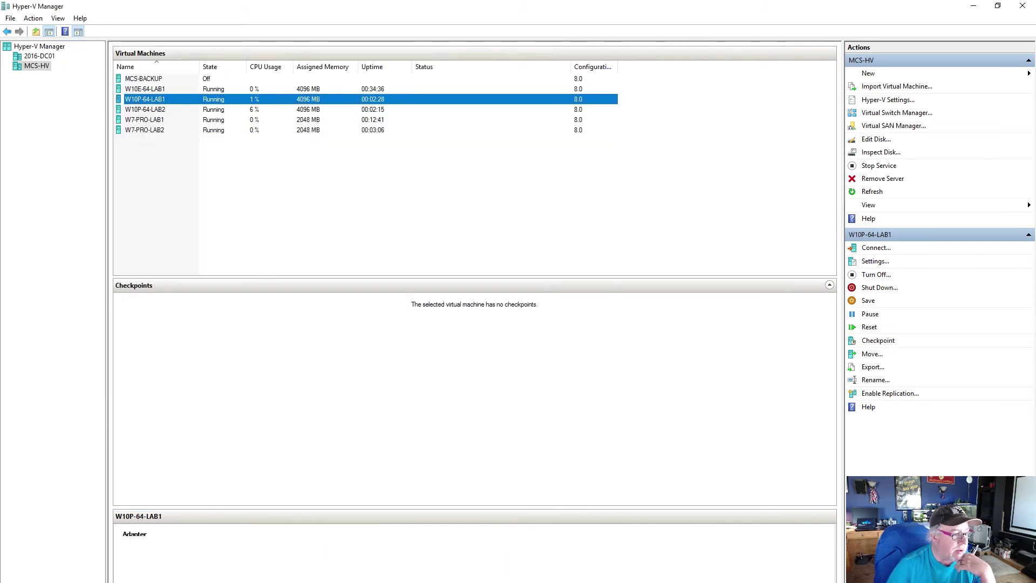
{"action": "left_click", "coordinate": [197, 111]}
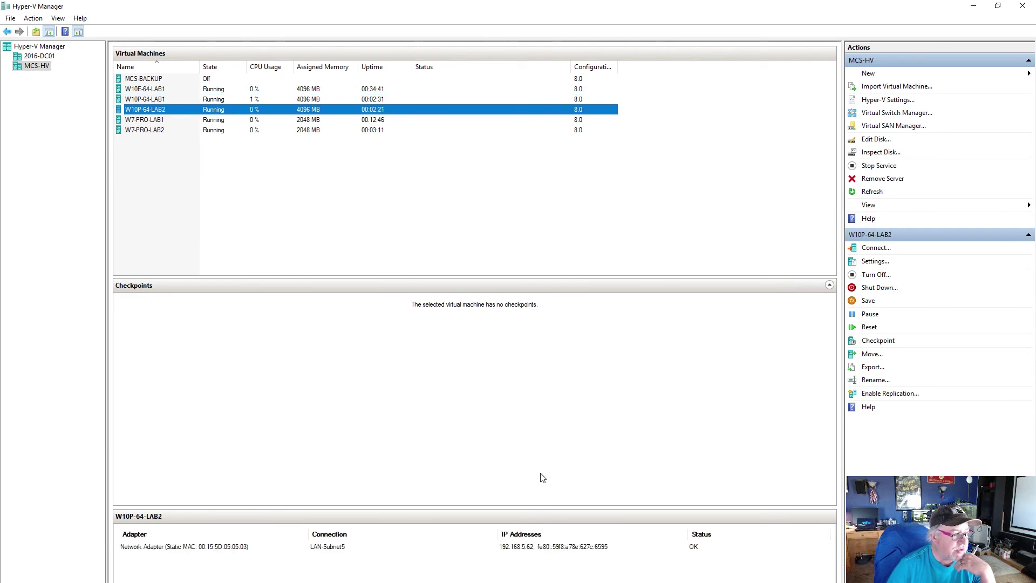
{"action": "left_click", "coordinate": [204, 121]}
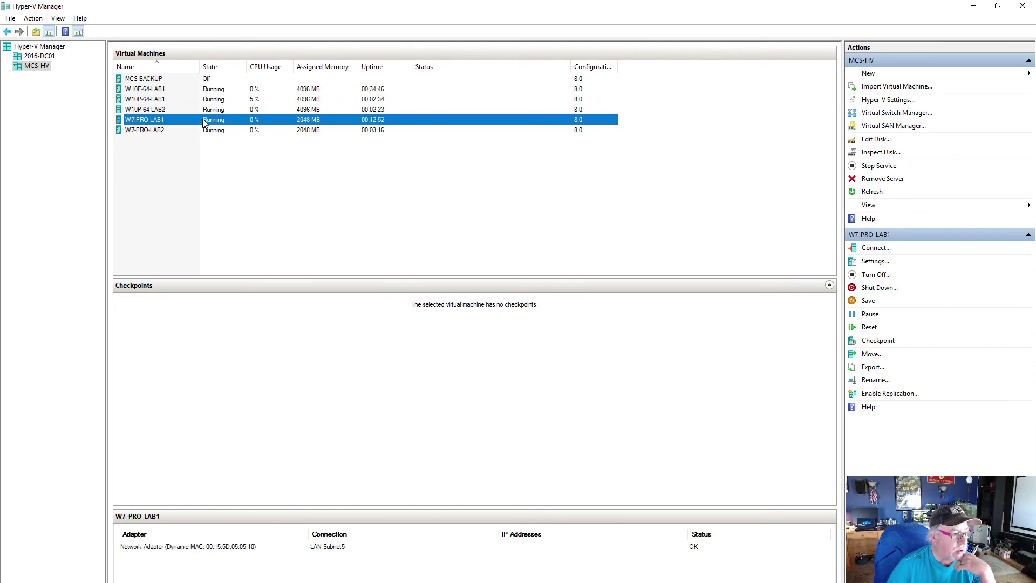
{"action": "left_click", "coordinate": [220, 132]}
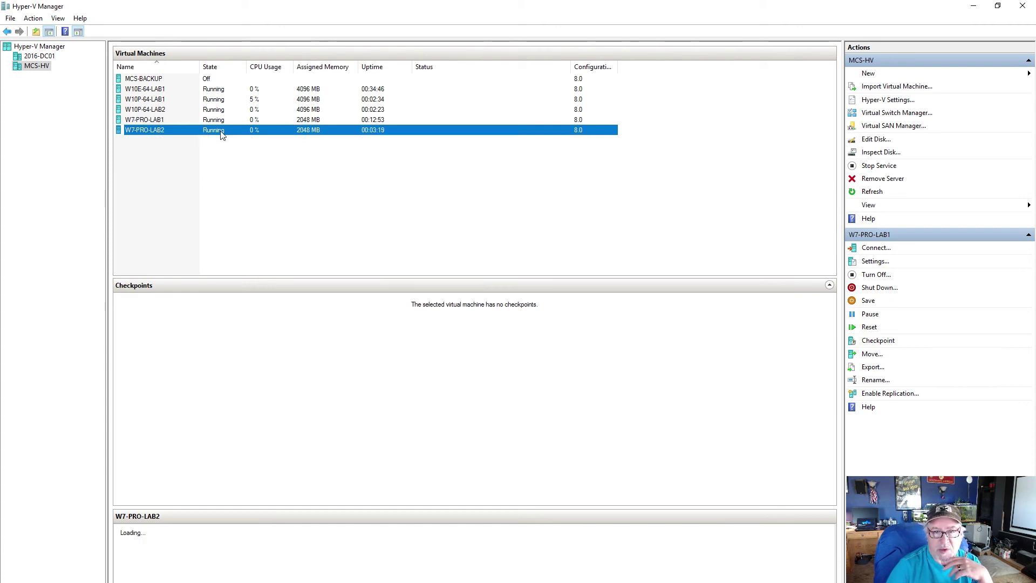
{"action": "left_click", "coordinate": [219, 111]}
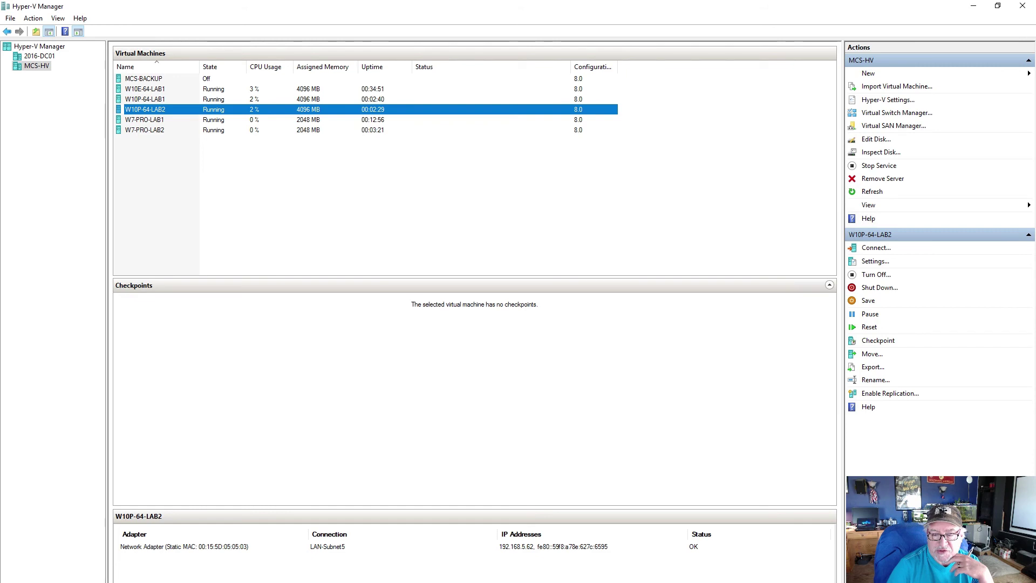
{"action": "key", "text": "alt+Tab"}
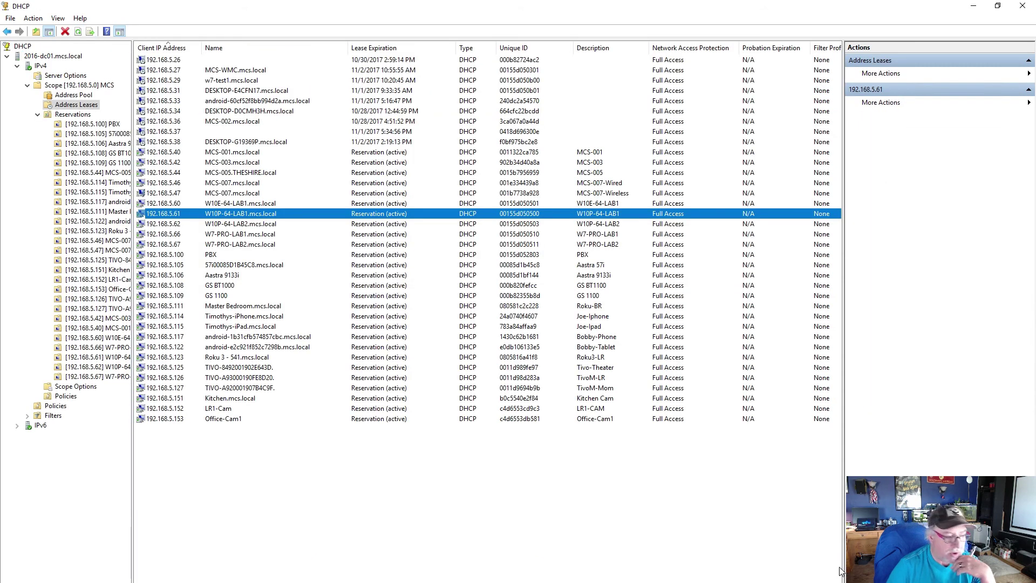
In DNS Manager, reload the mcs.local zone and refresh its record list
{"action": "key", "text": "alt+Tab"}
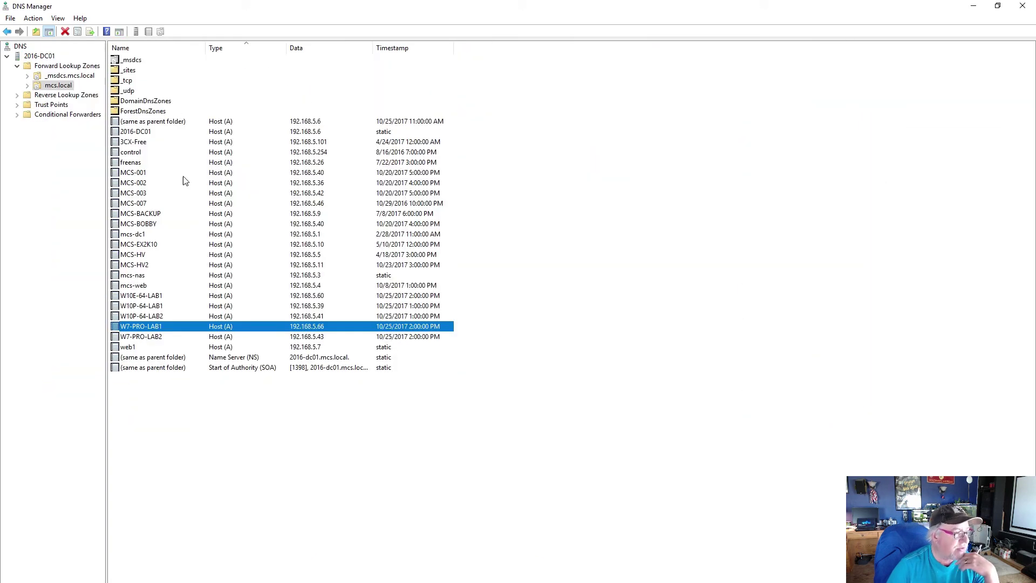
{"action": "right_click", "coordinate": [59, 88]}
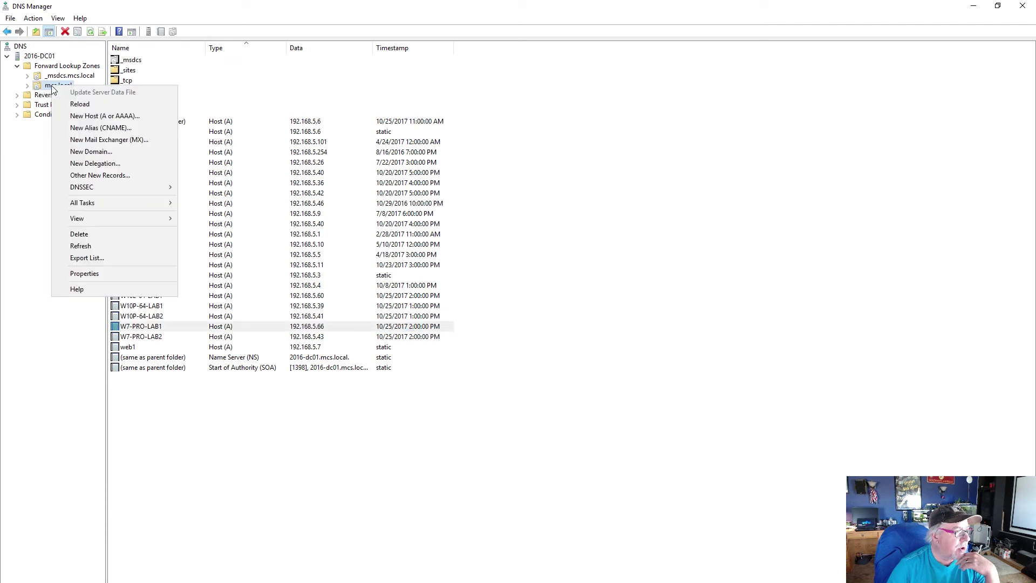
{"action": "left_click", "coordinate": [79, 103]}
{"action": "left_click", "coordinate": [523, 360]}
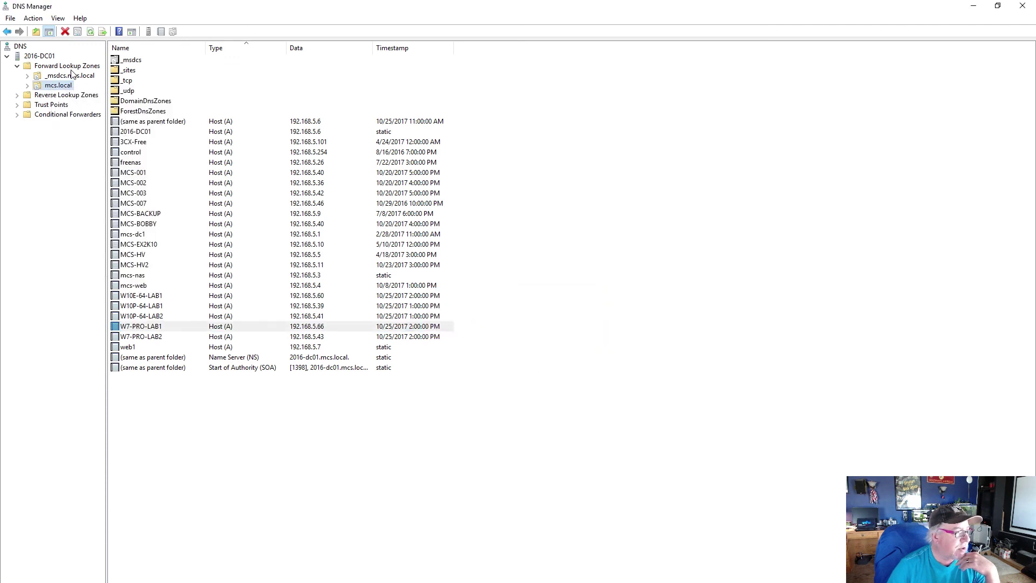
{"action": "right_click", "coordinate": [43, 85]}
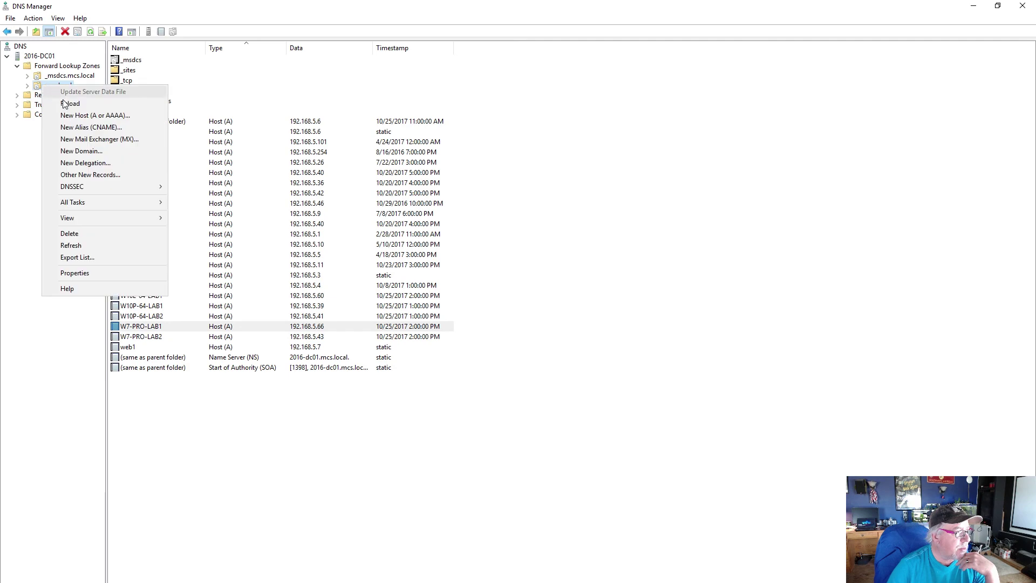
{"action": "left_click", "coordinate": [92, 246]}
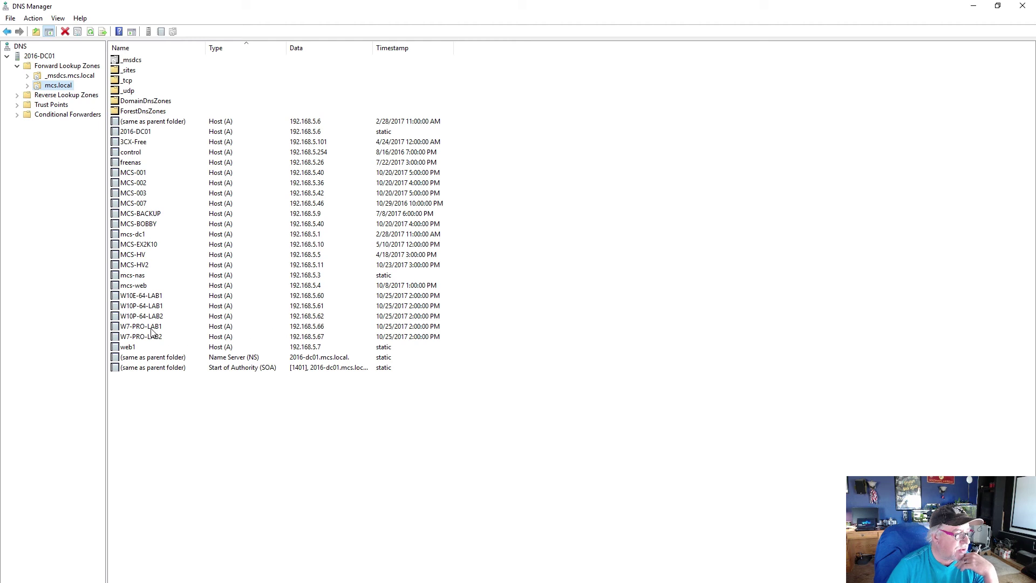
Verify the W7-PRO-LAB1 and W7-PRO-LAB2 host records, then view _msdcs.mcs.local
{"action": "left_click", "coordinate": [151, 328]}
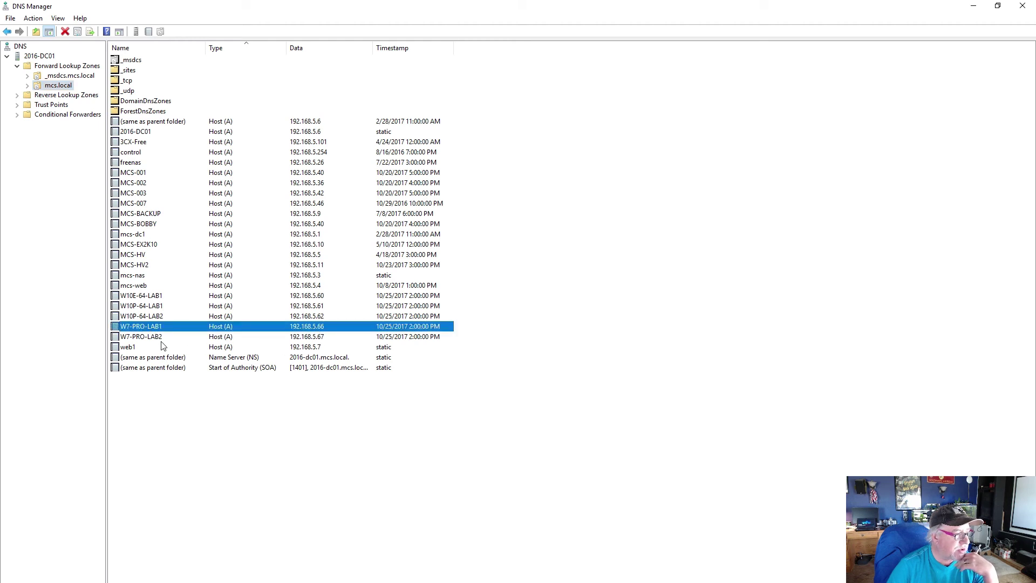
{"action": "left_click", "coordinate": [162, 339]}
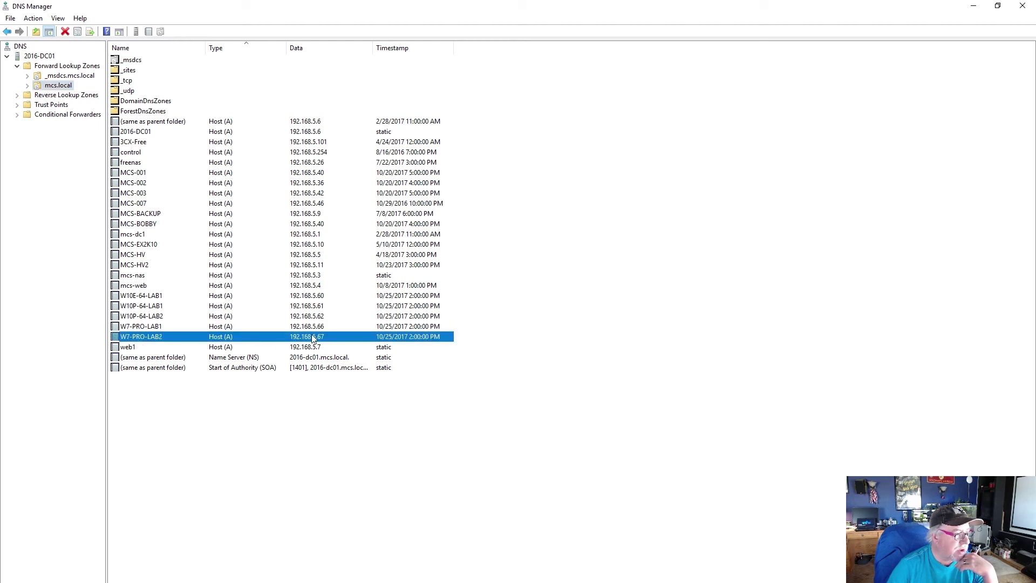
{"action": "left_click", "coordinate": [65, 76]}
Return to the mcs.local records, then check the 192.168.5.123 reservation in the leases list
{"action": "left_click", "coordinate": [58, 85]}
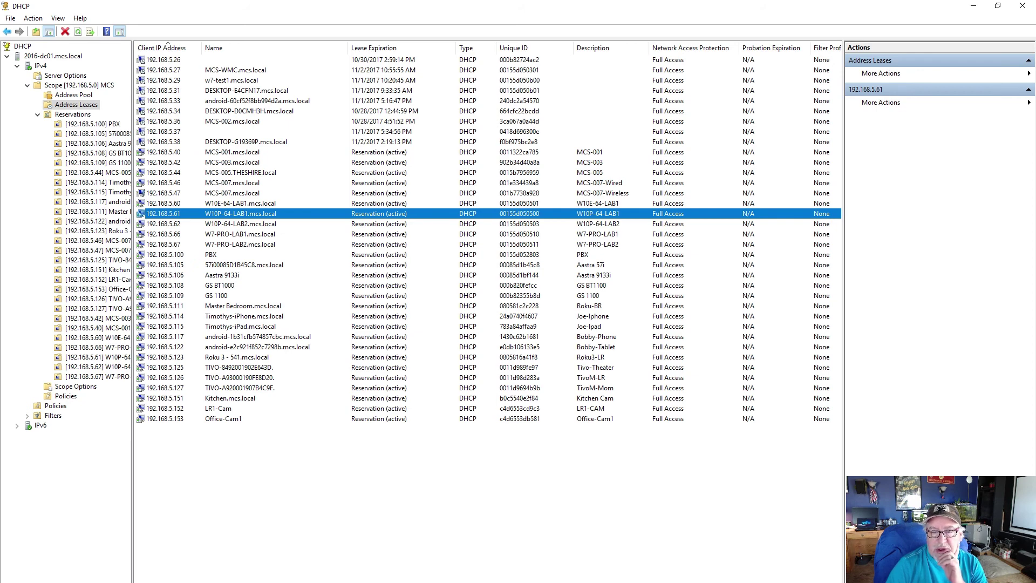
{"action": "left_click", "coordinate": [247, 359]}
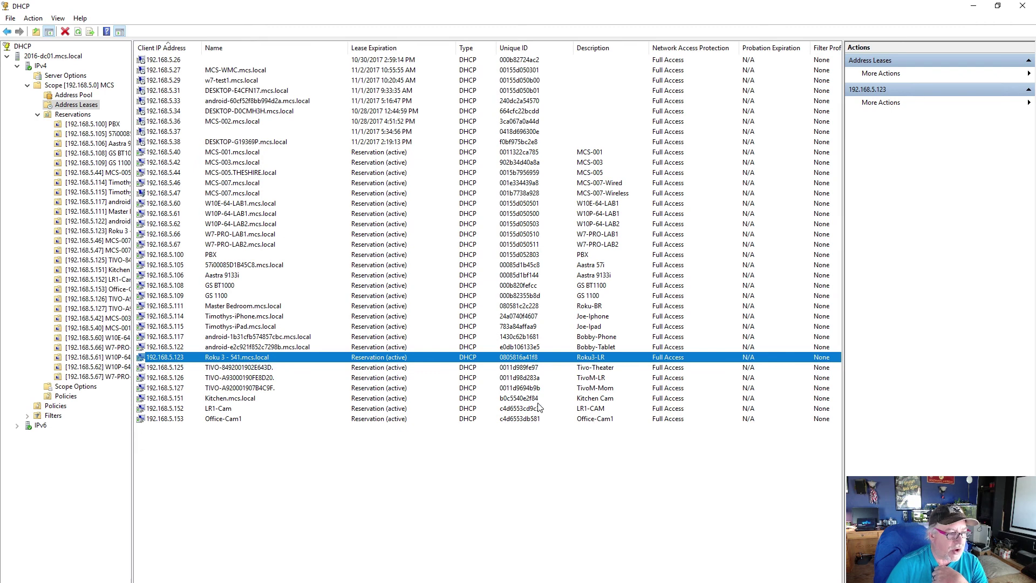
{"action": "left_click", "coordinate": [233, 408]}
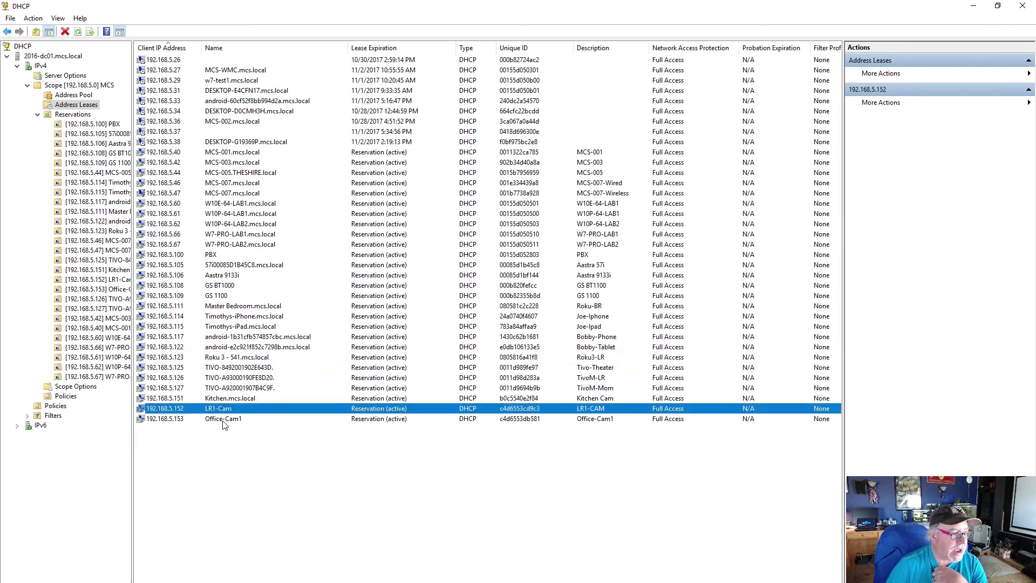
{"action": "left_click", "coordinate": [223, 420]}
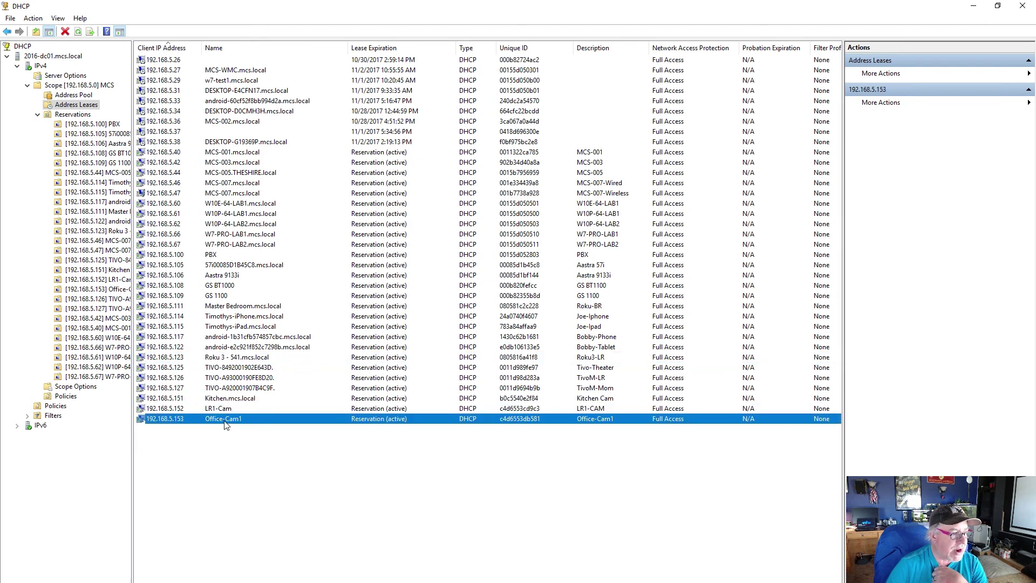
{"action": "left_click", "coordinate": [246, 398]}
{"action": "left_click", "coordinate": [247, 388]}
{"action": "left_click", "coordinate": [253, 378]}
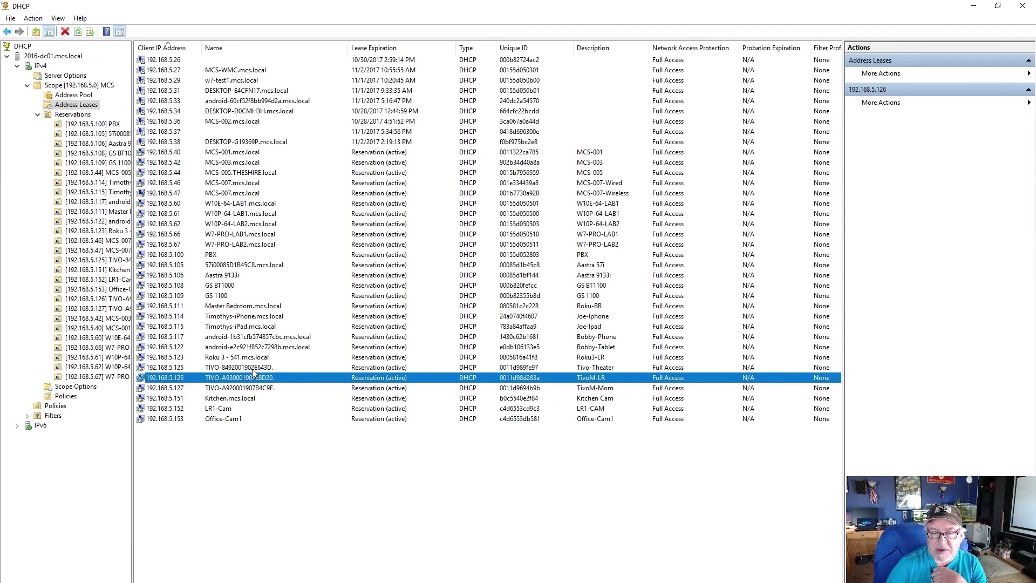
{"action": "left_click", "coordinate": [253, 369]}
{"action": "left_click", "coordinate": [250, 357]}
{"action": "left_click", "coordinate": [249, 349]}
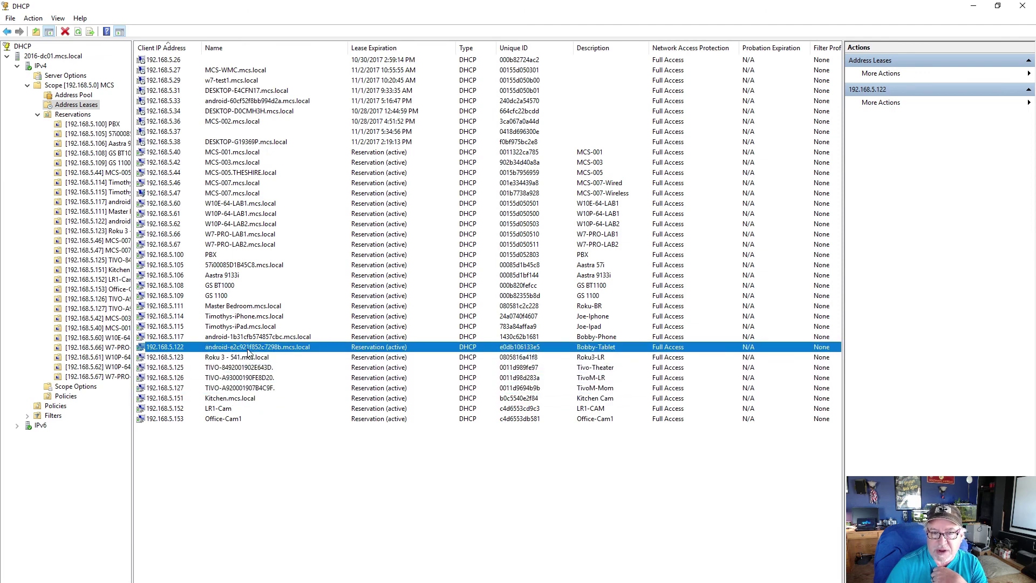
{"action": "left_click", "coordinate": [251, 338]}
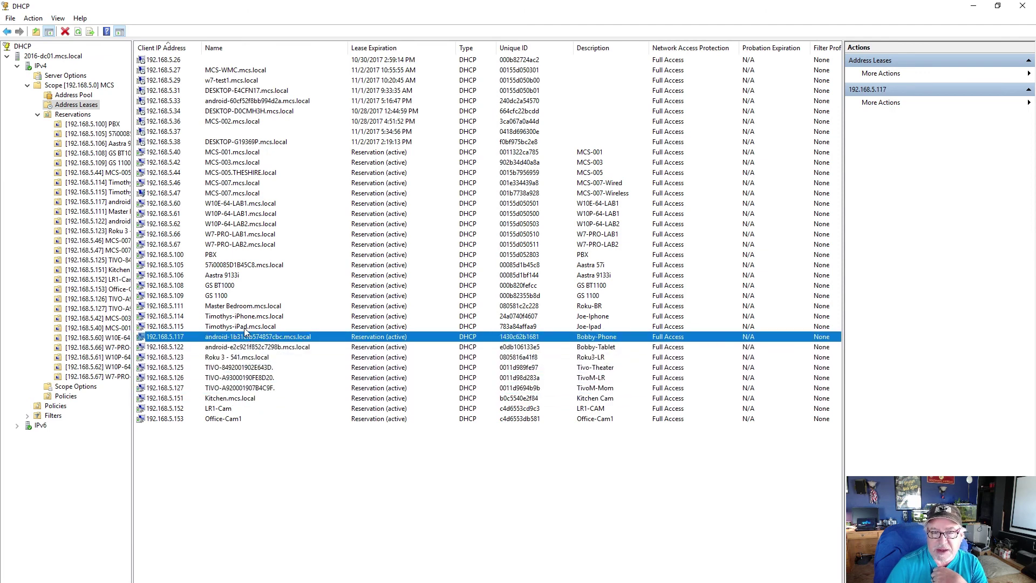
{"action": "left_click", "coordinate": [244, 328]}
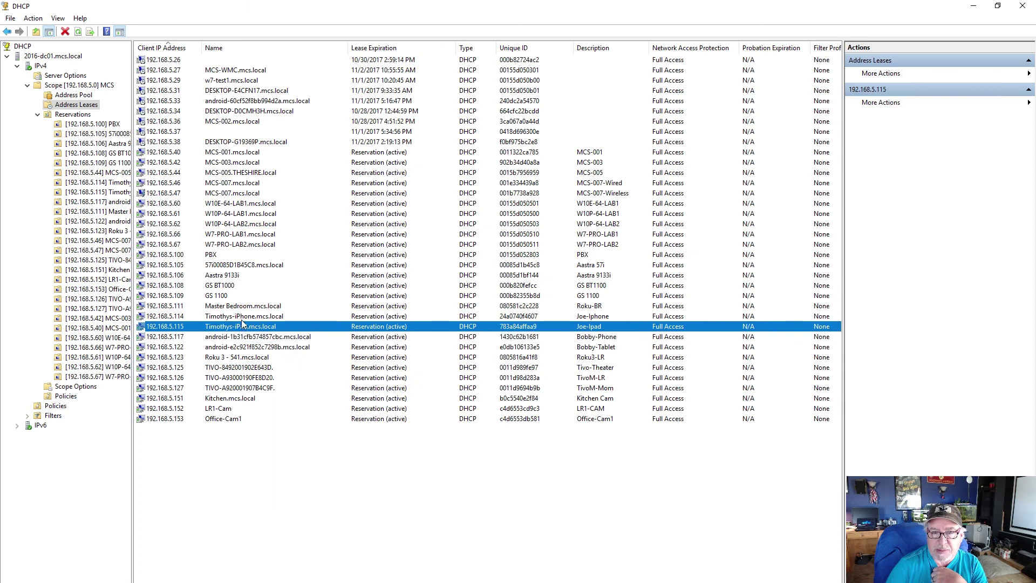
{"action": "left_click", "coordinate": [242, 317]}
{"action": "left_click", "coordinate": [241, 306]}
{"action": "left_click", "coordinate": [224, 296]}
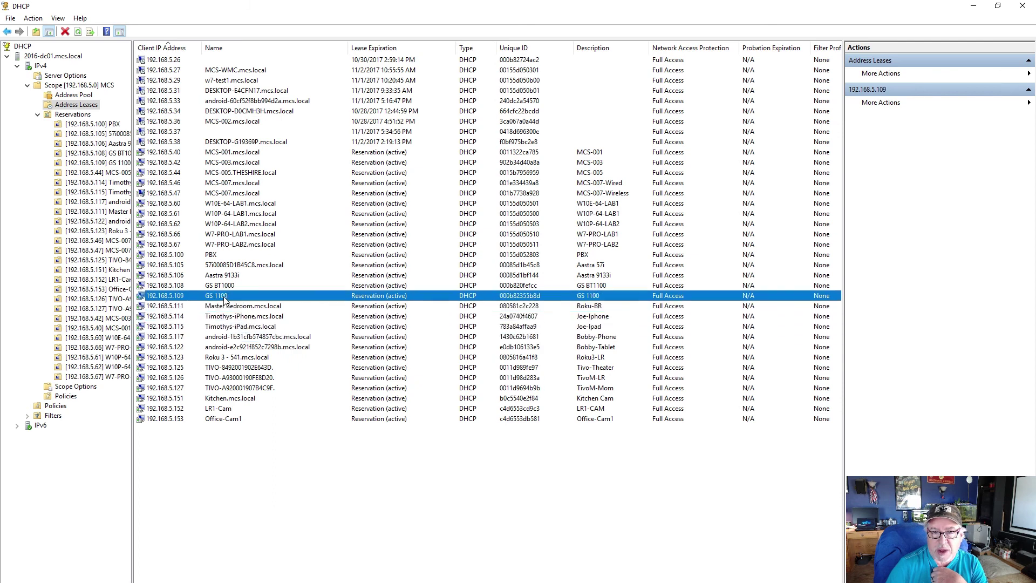
{"action": "left_click", "coordinate": [227, 285]}
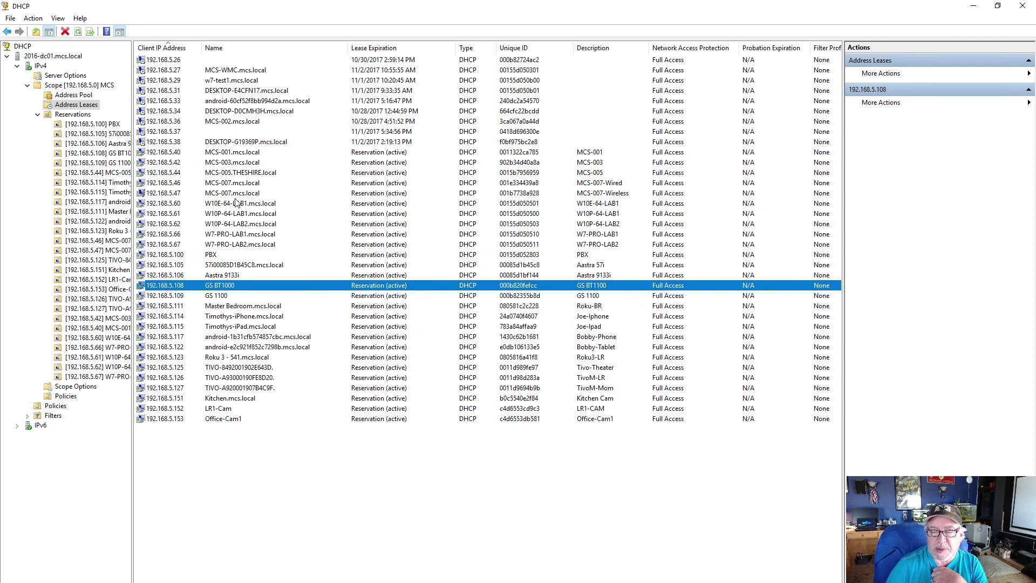